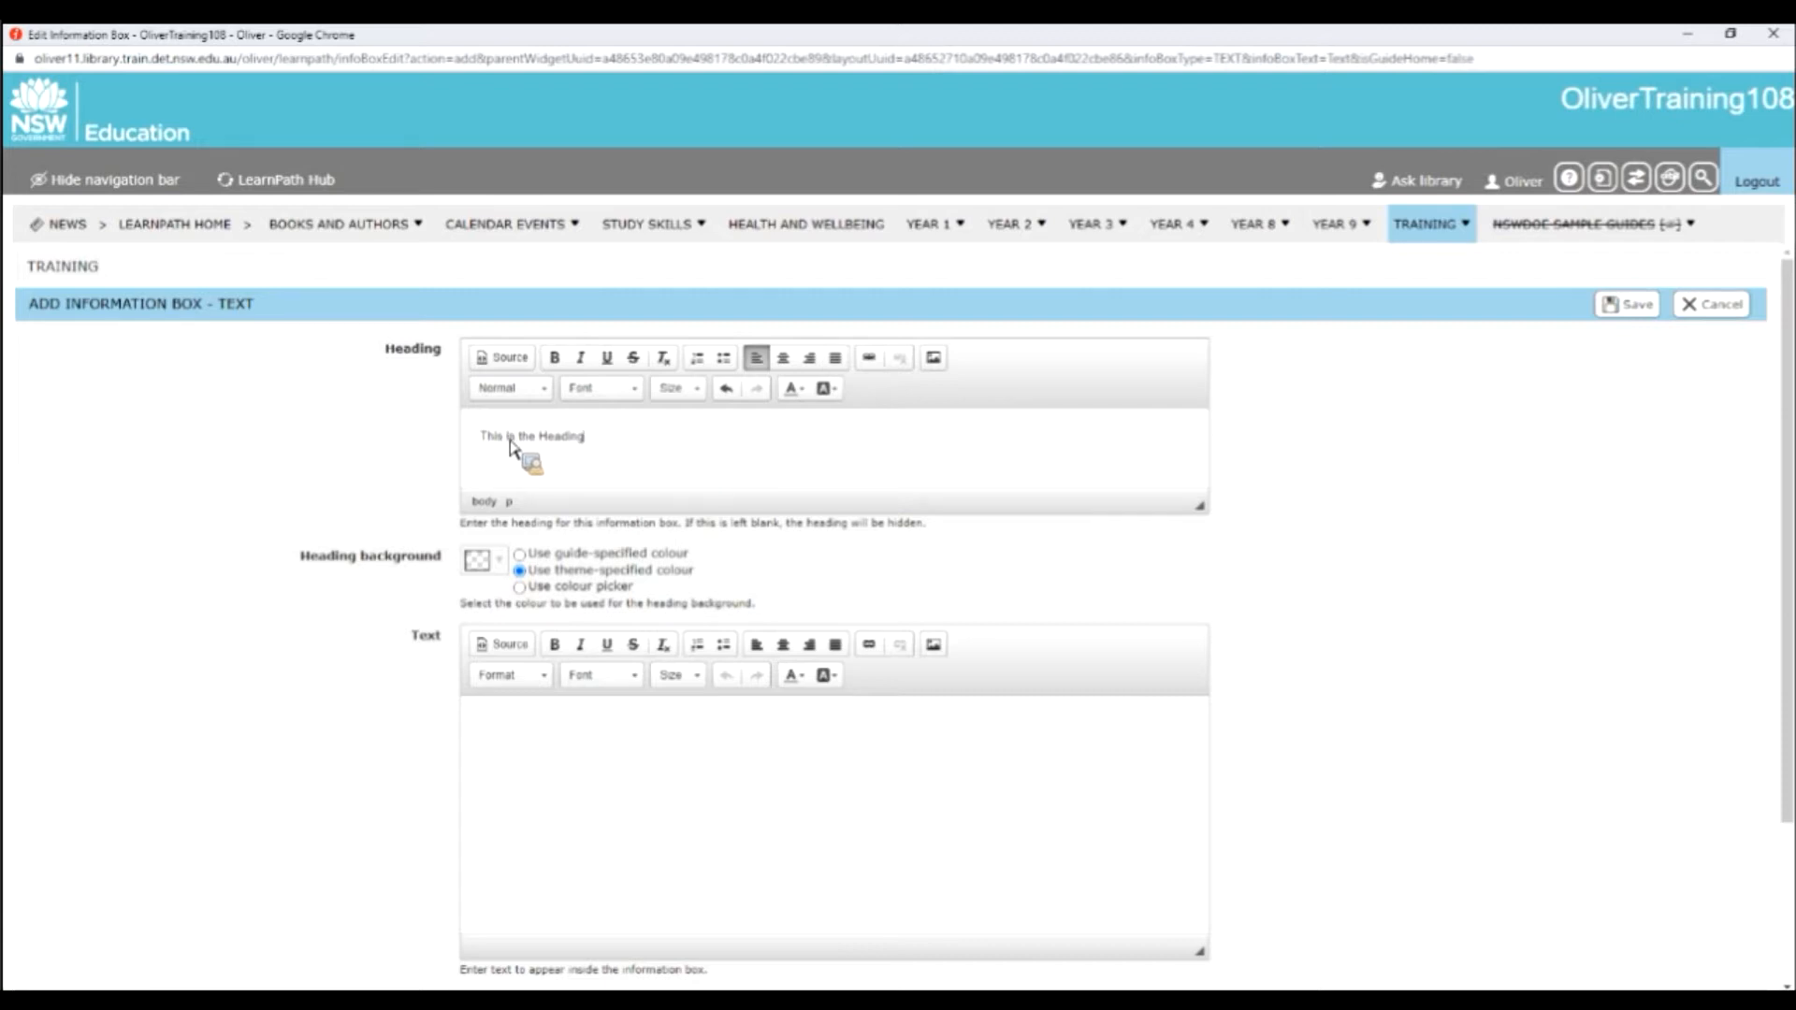
Format the heading text "This is the Heading" with font size 20 and bold.
drag(477, 438, 726, 390)
click(697, 388)
scroll(734, 517, down, 3)
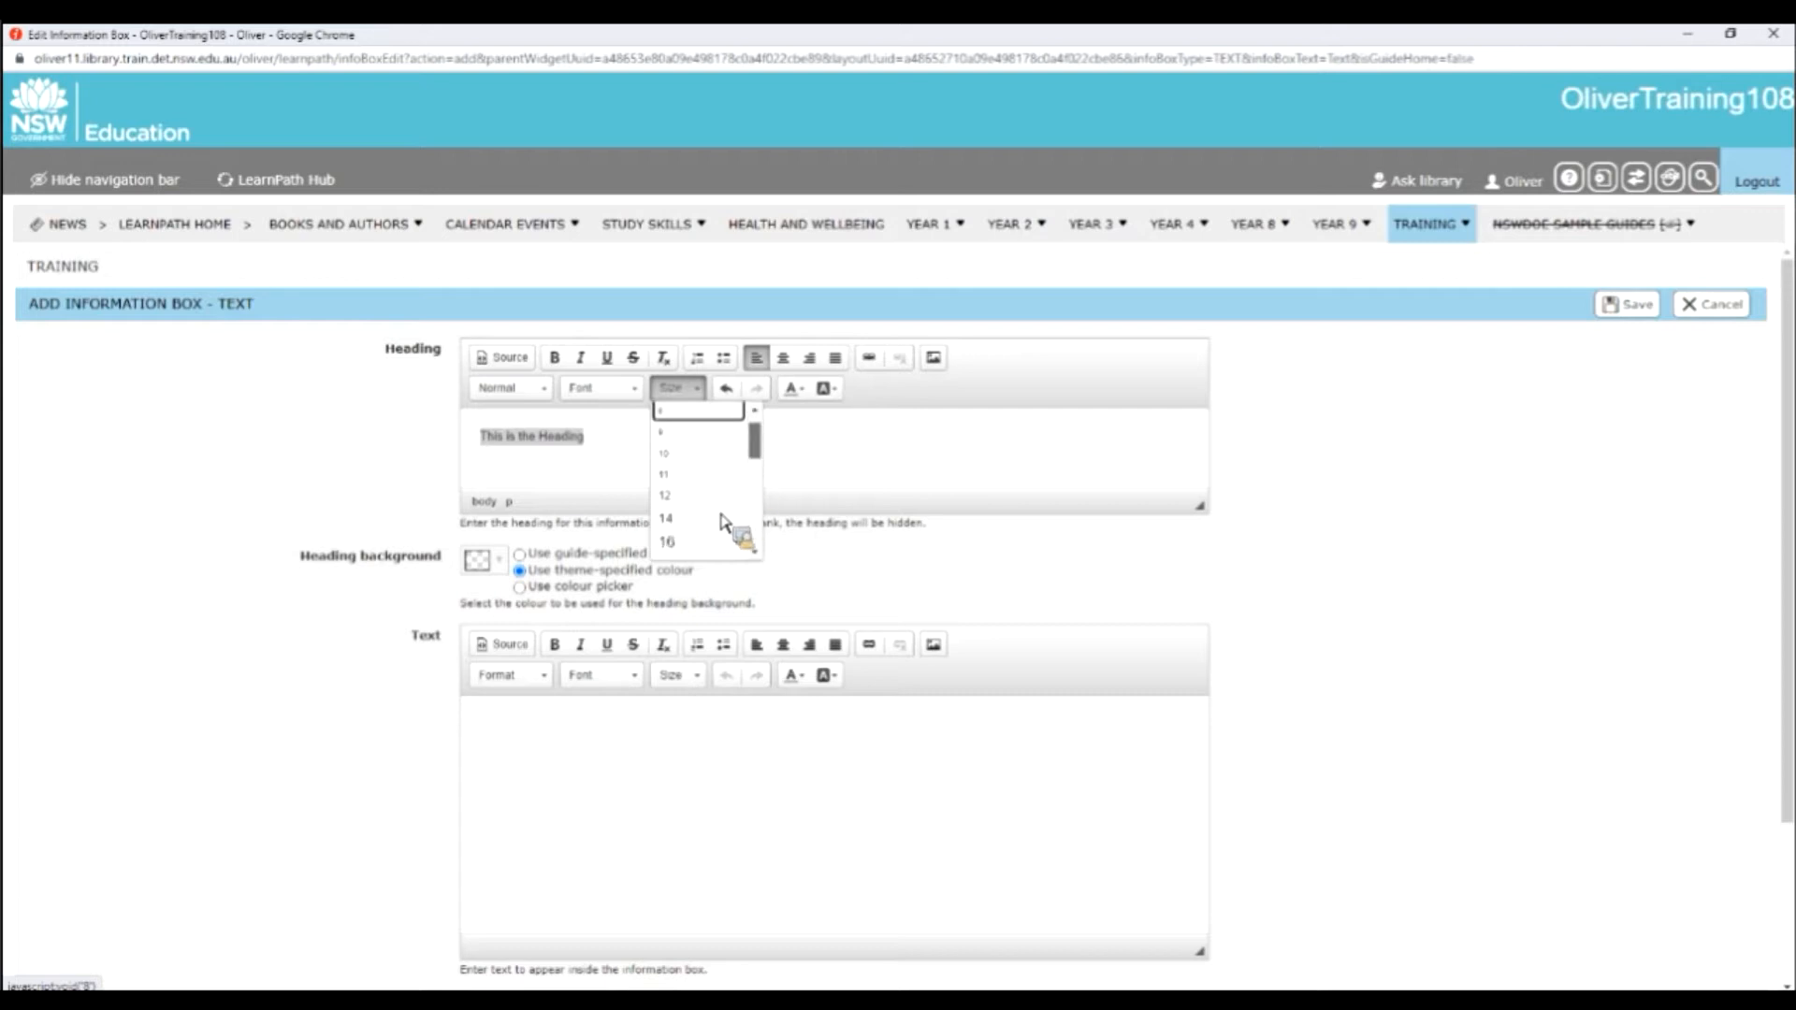
click(697, 524)
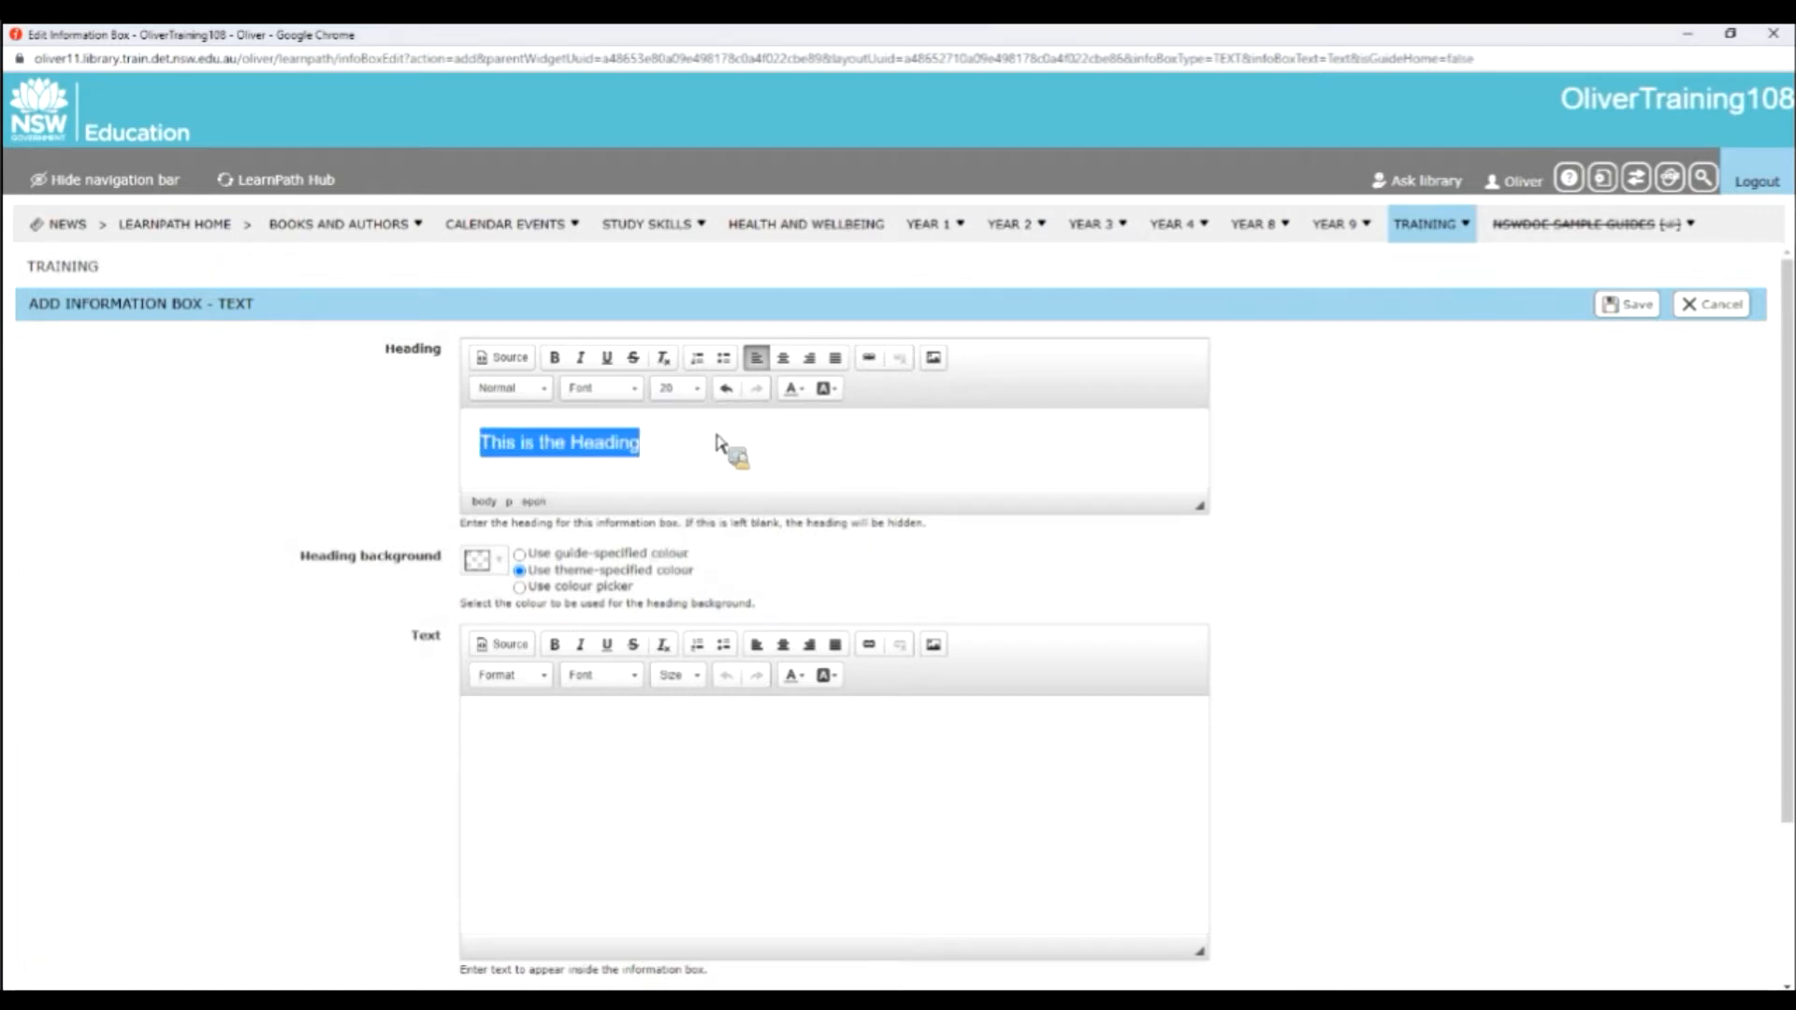
drag(644, 443, 562, 373)
click(555, 358)
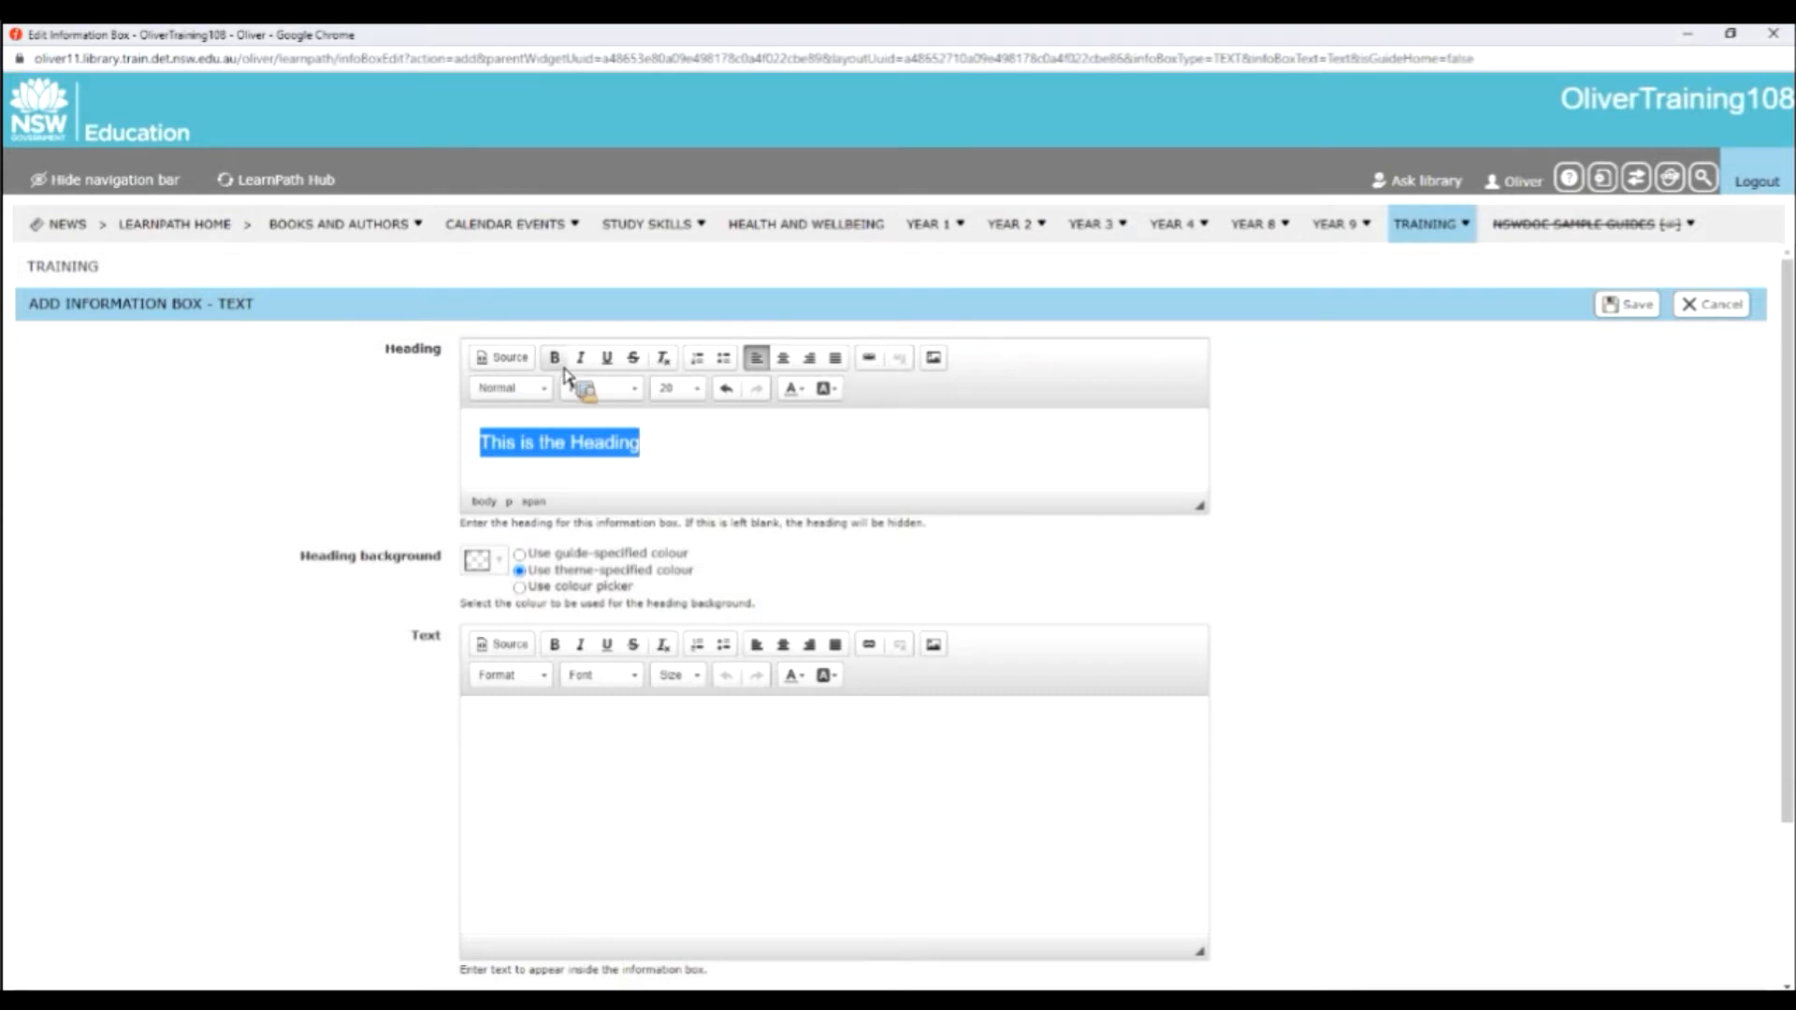
click(823, 486)
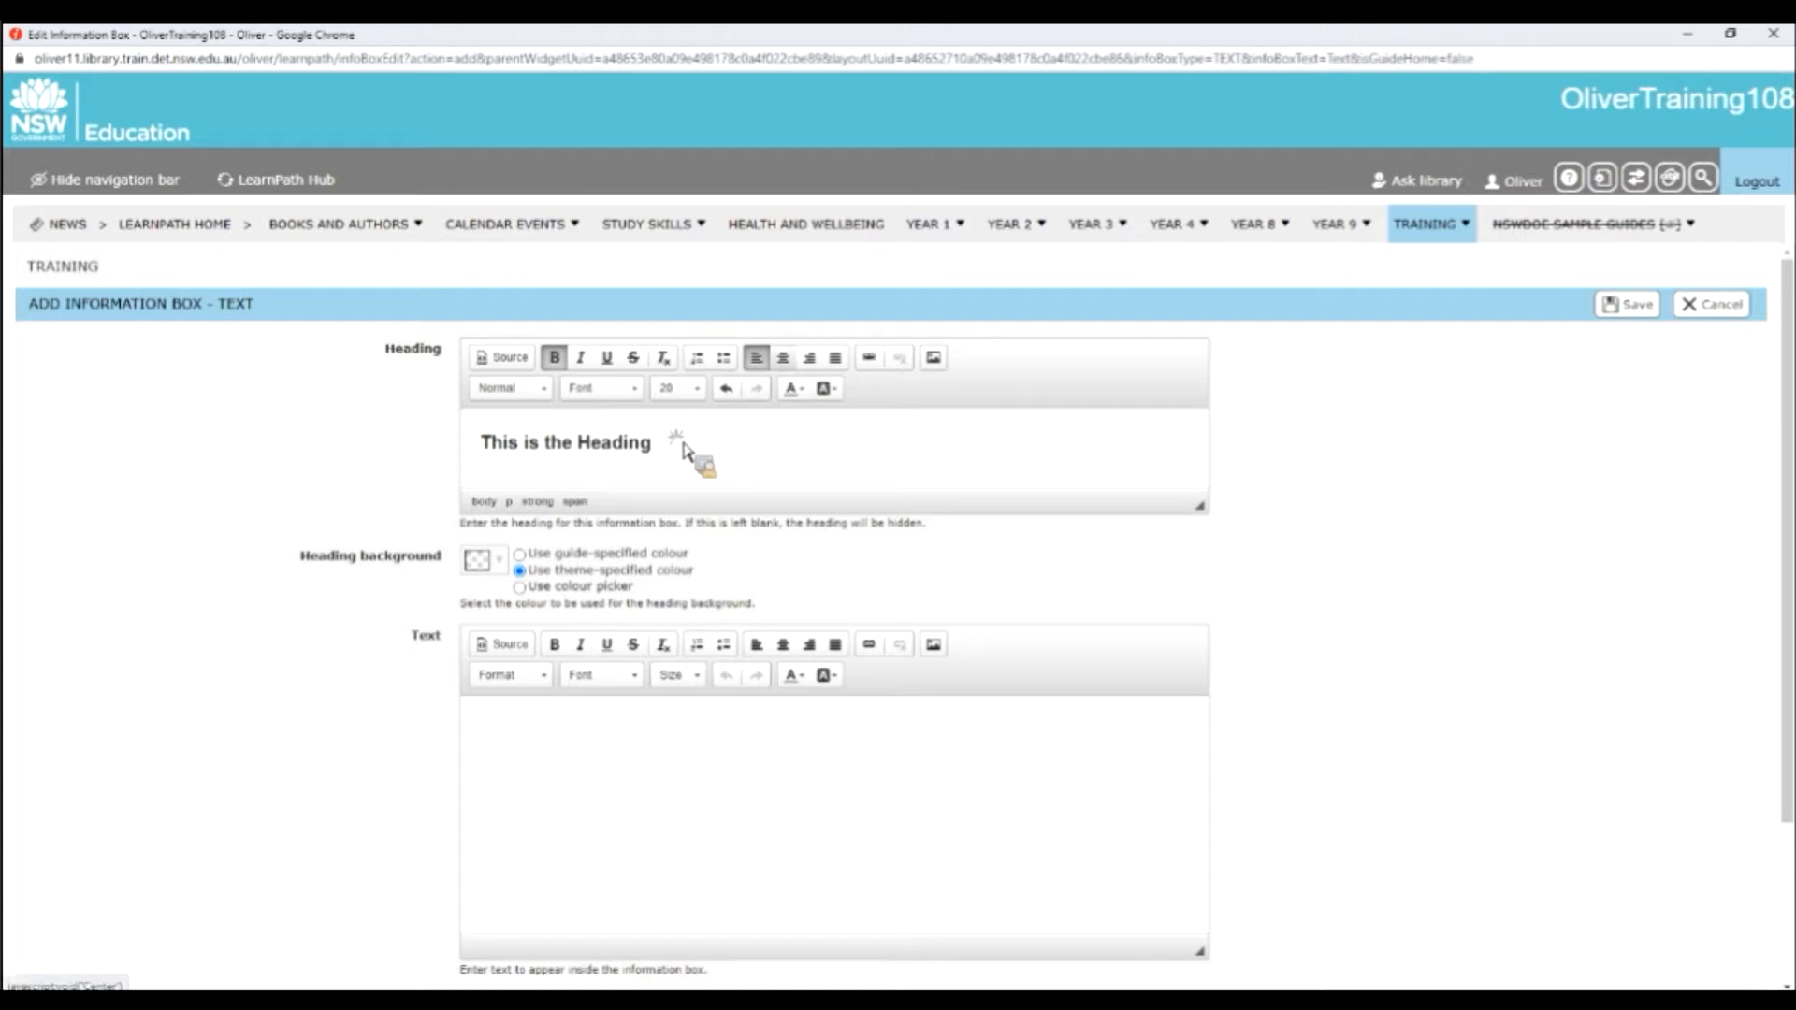
Try centre, right and justified alignment on the heading text and return it to left alignment.
key(ctrl+a)
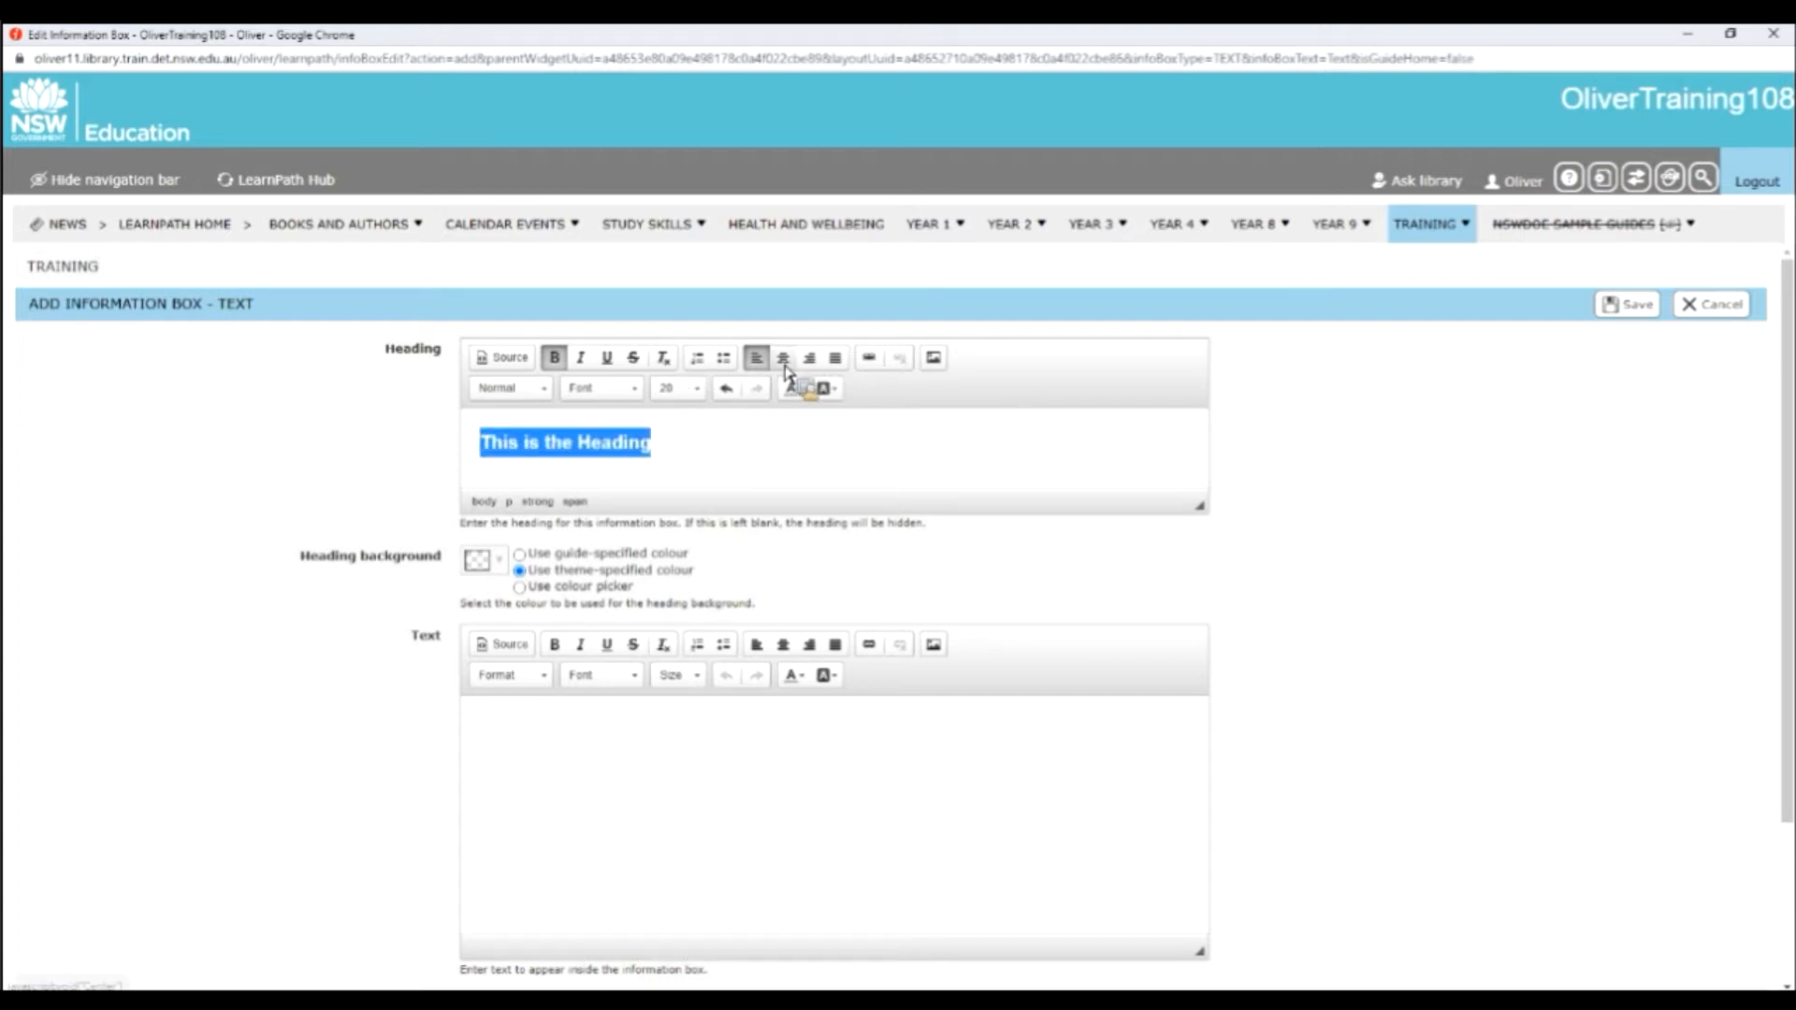
click(783, 358)
click(812, 360)
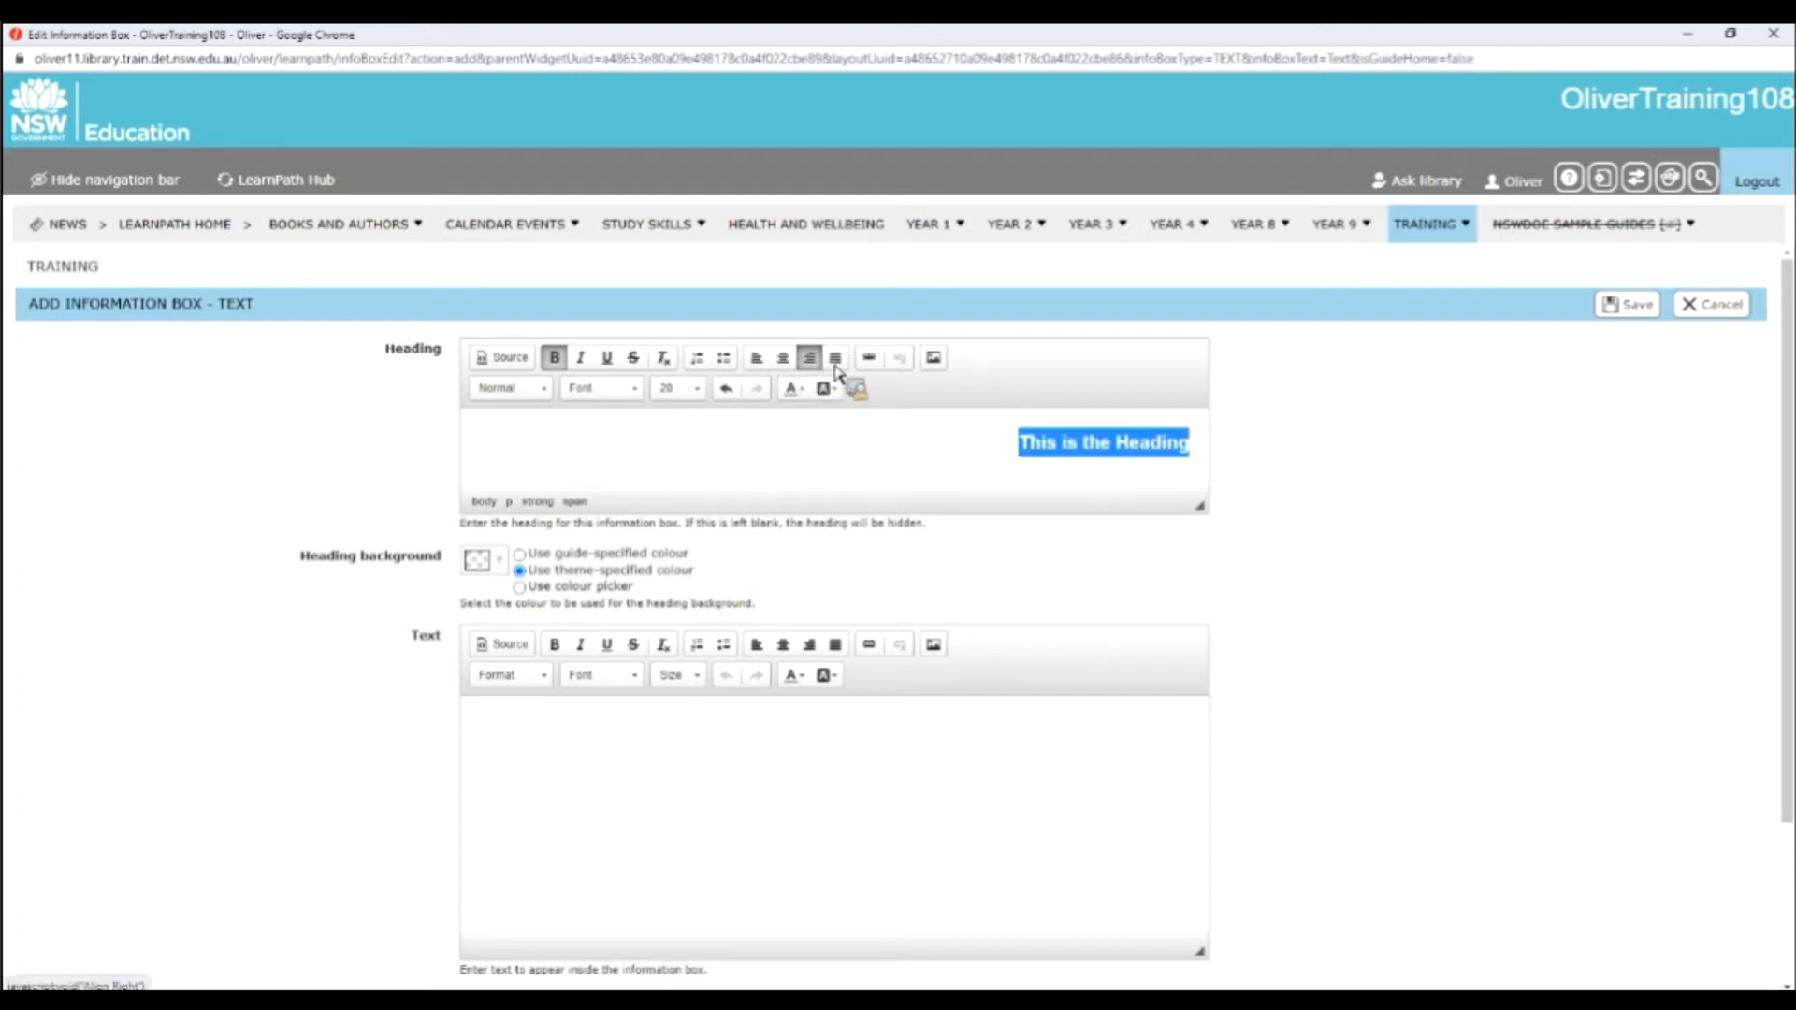
click(755, 358)
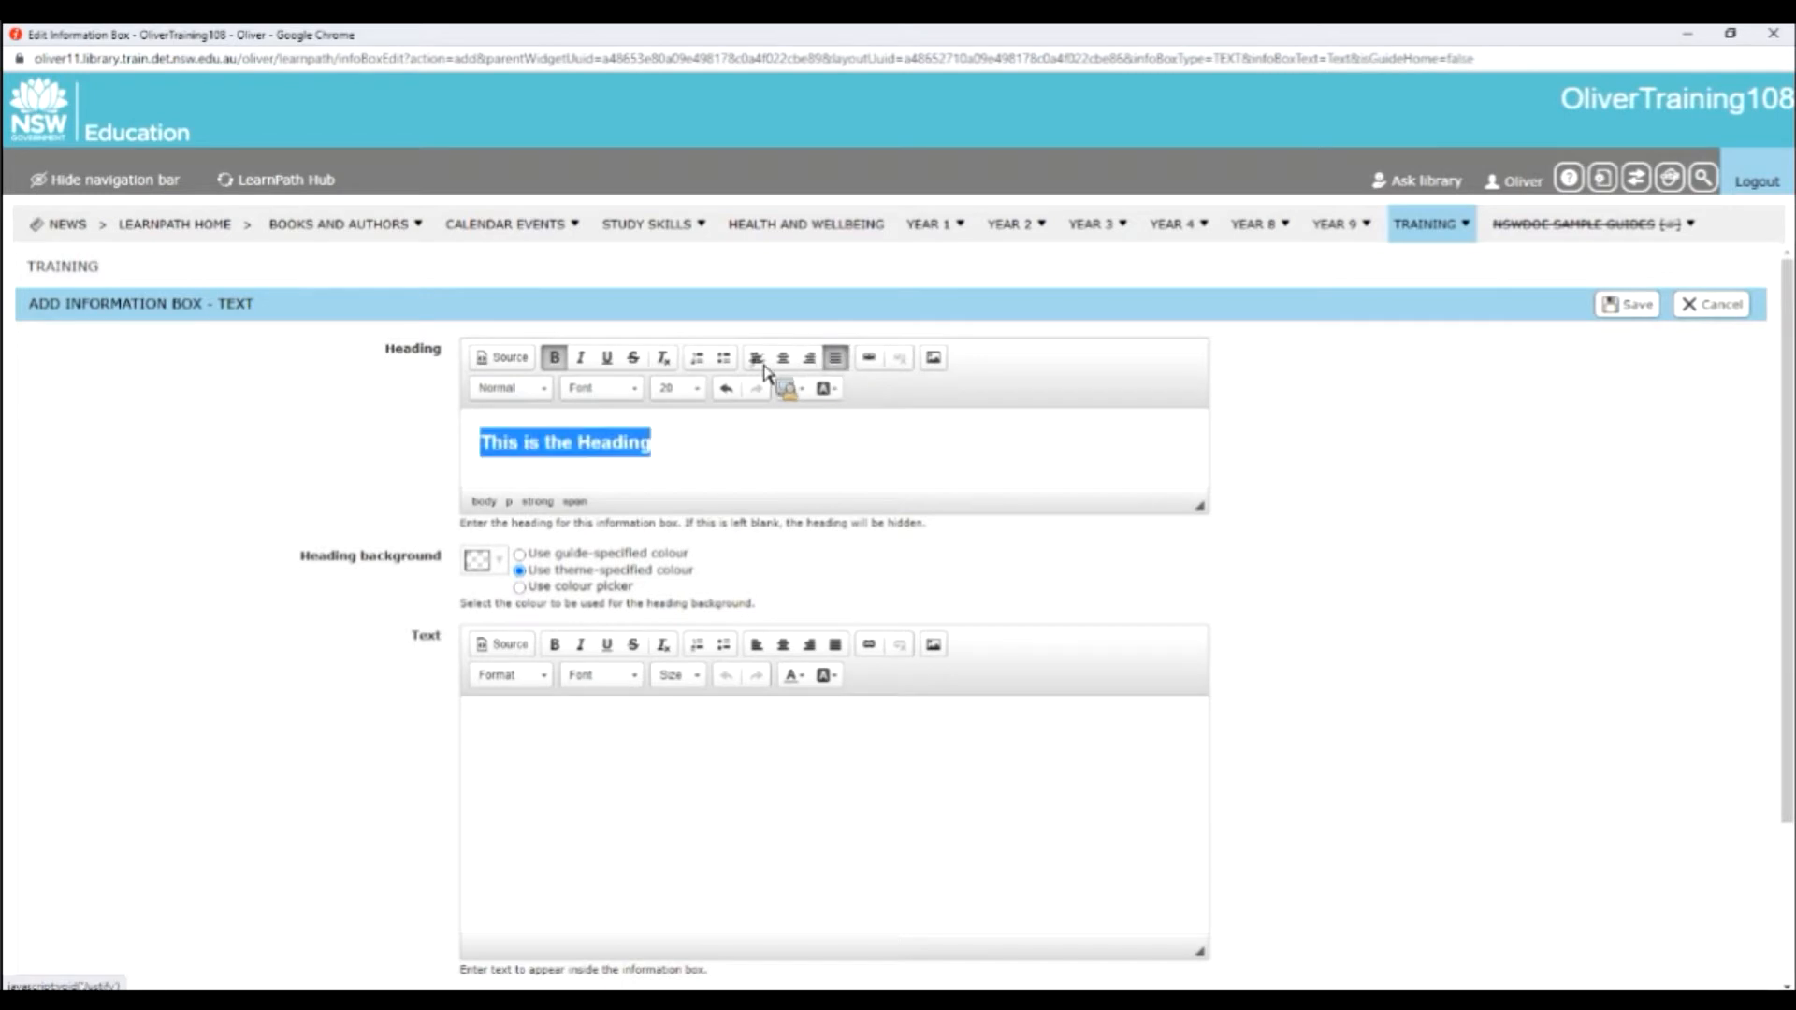
Upload the Bookworm picture from the "Files for training" folder on the desktop and insert it after the heading text.
click(748, 458)
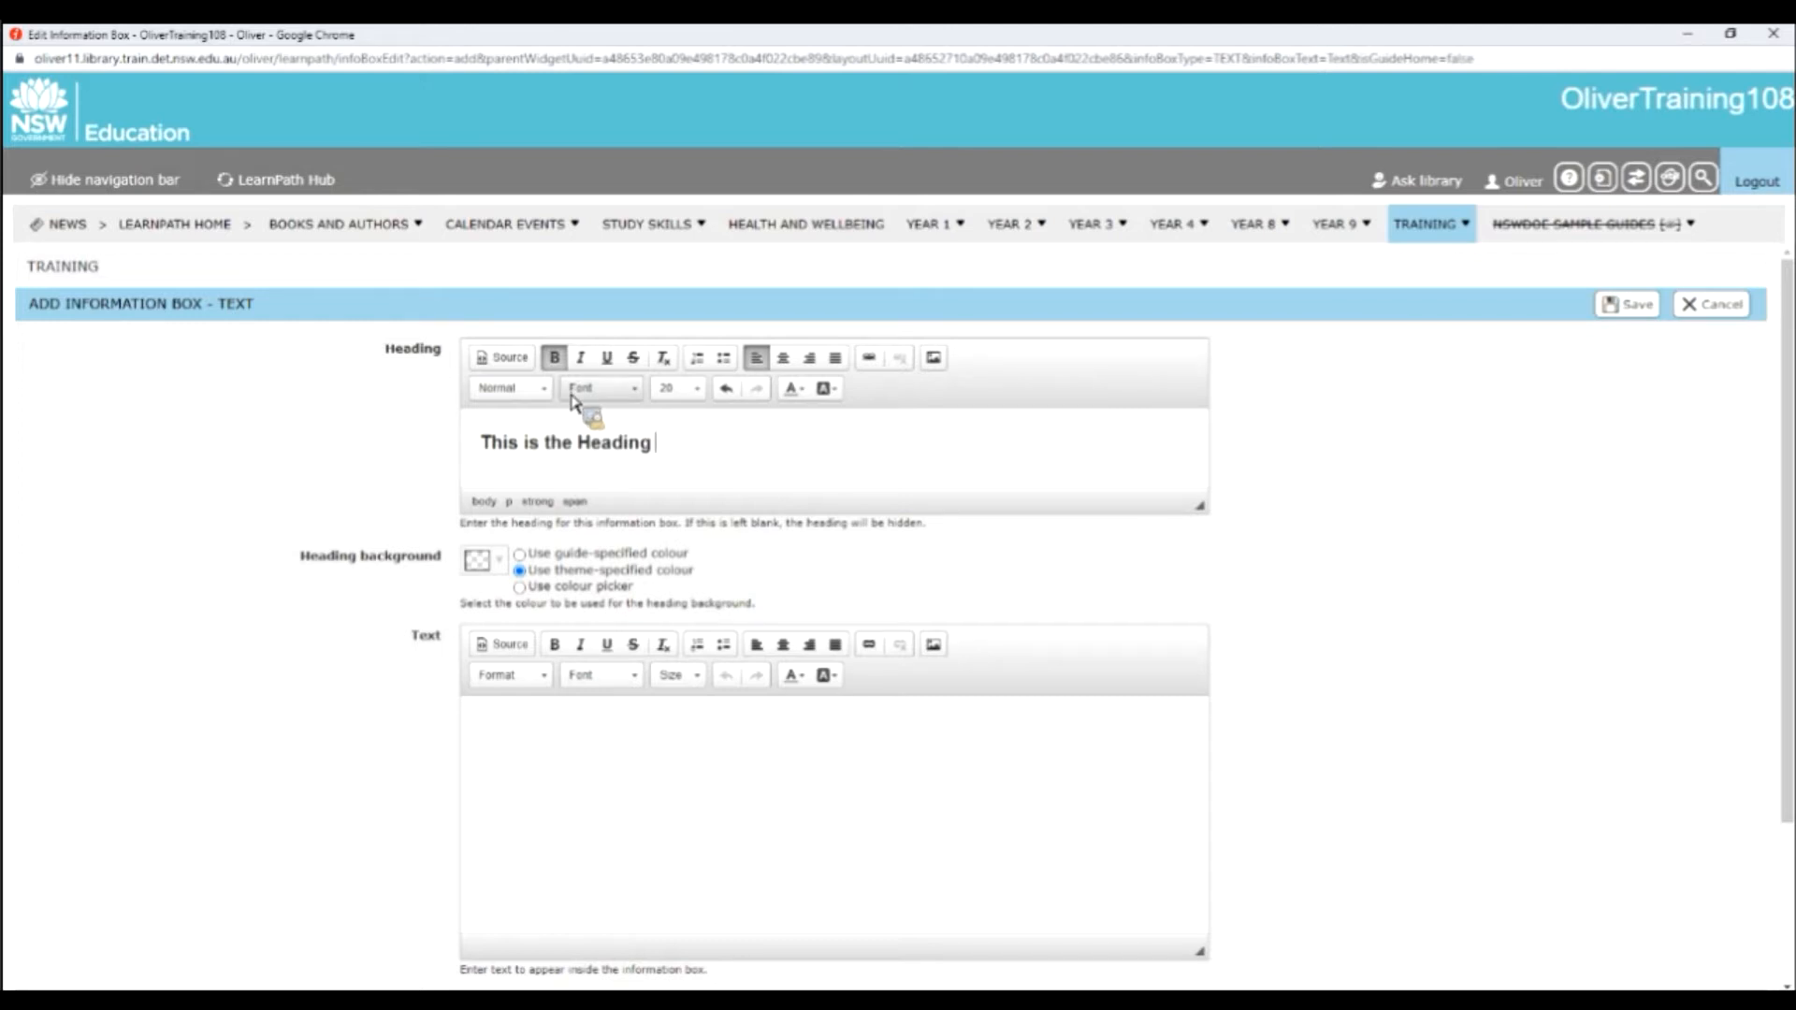
click(935, 360)
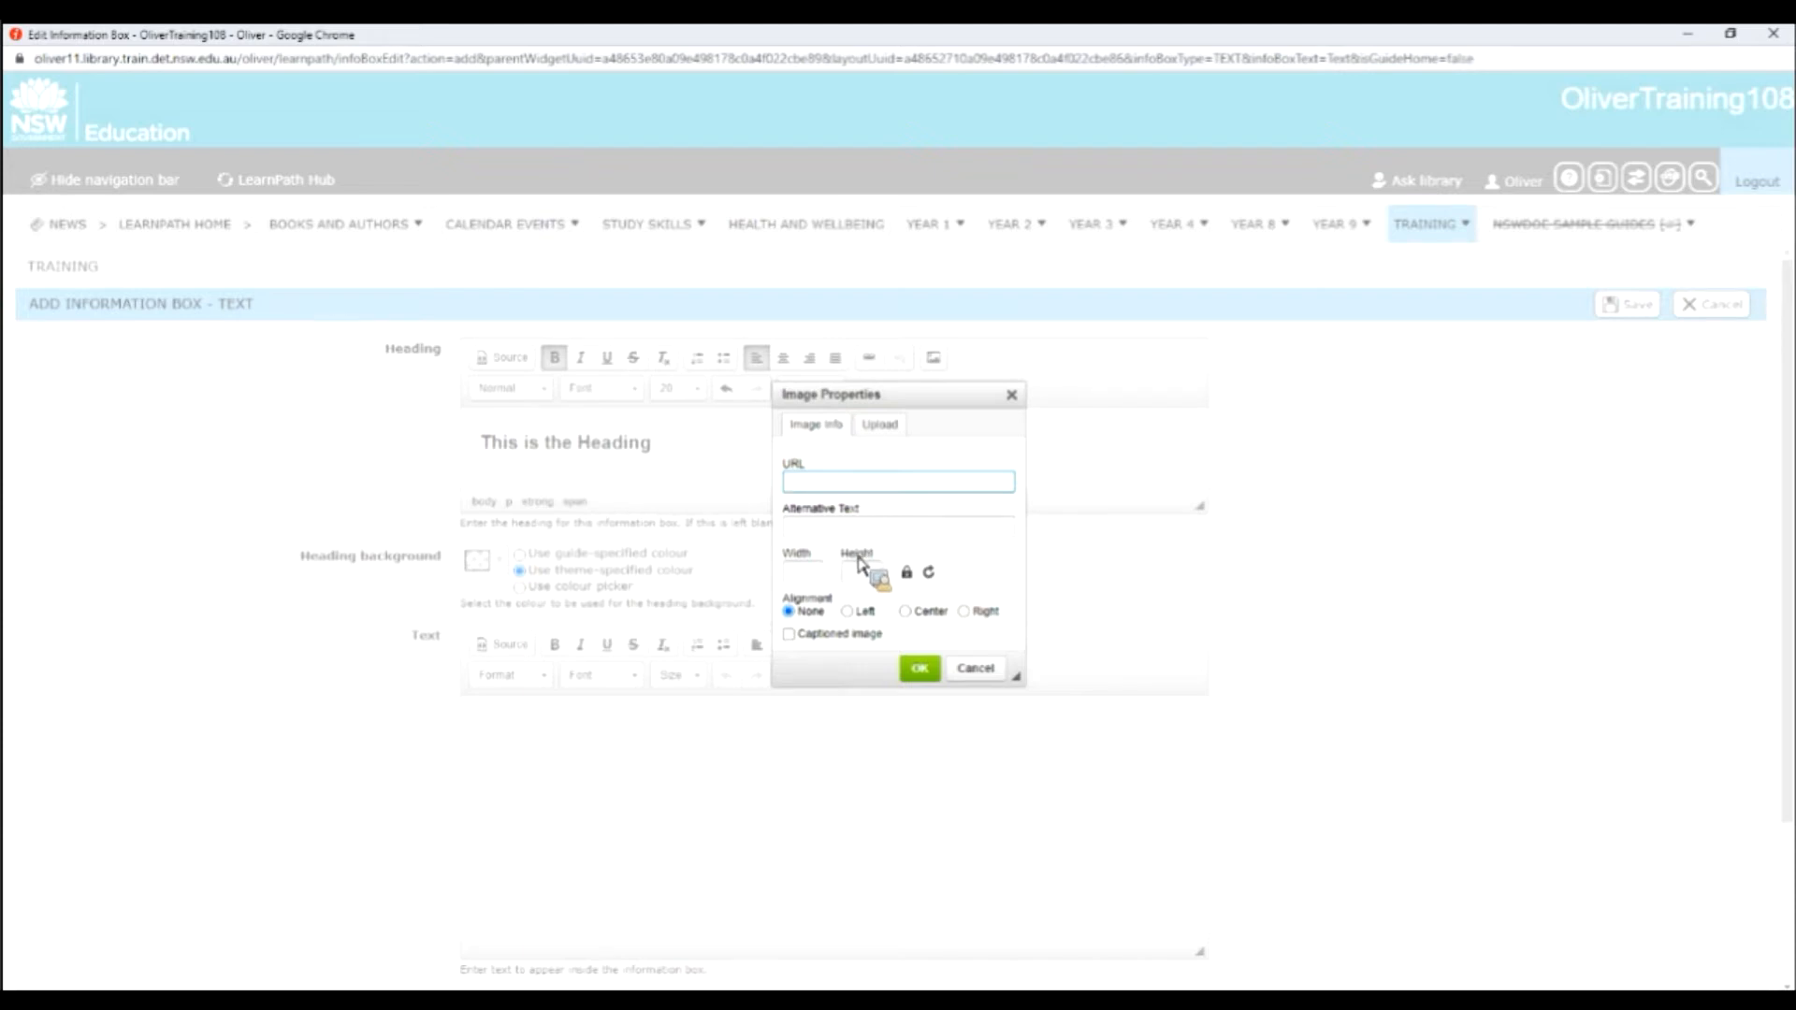
click(877, 432)
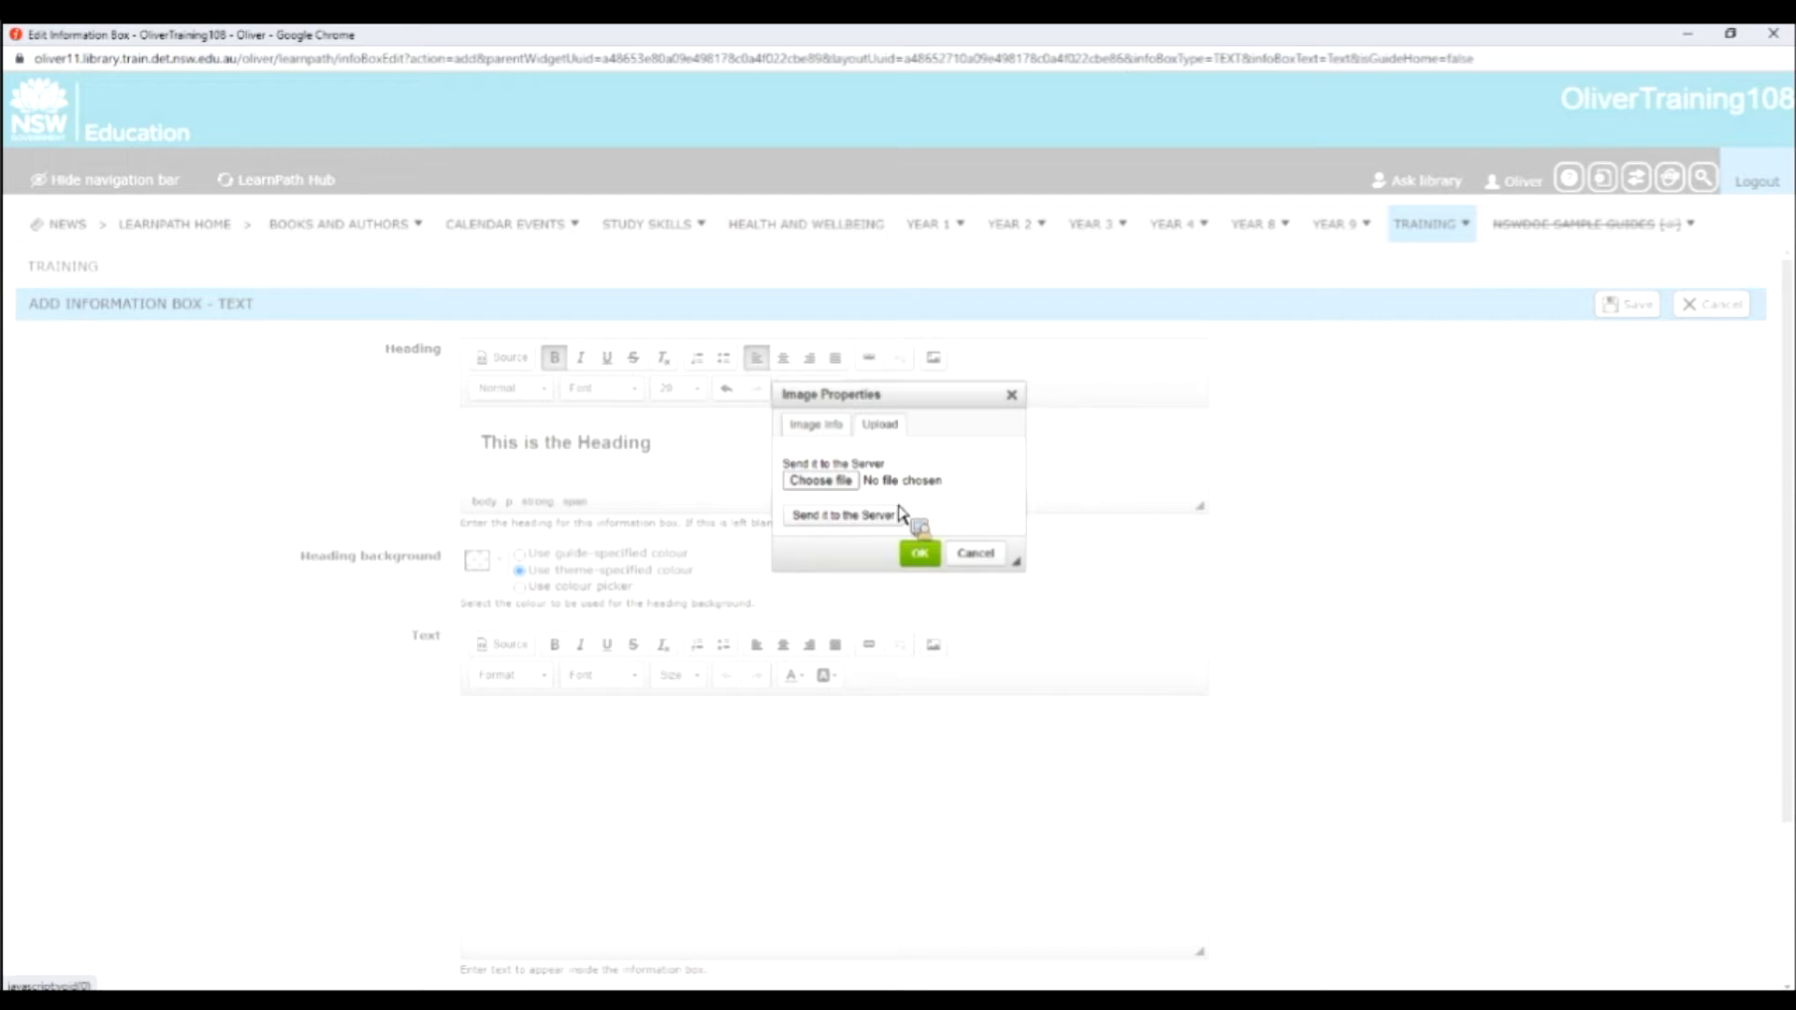
click(848, 484)
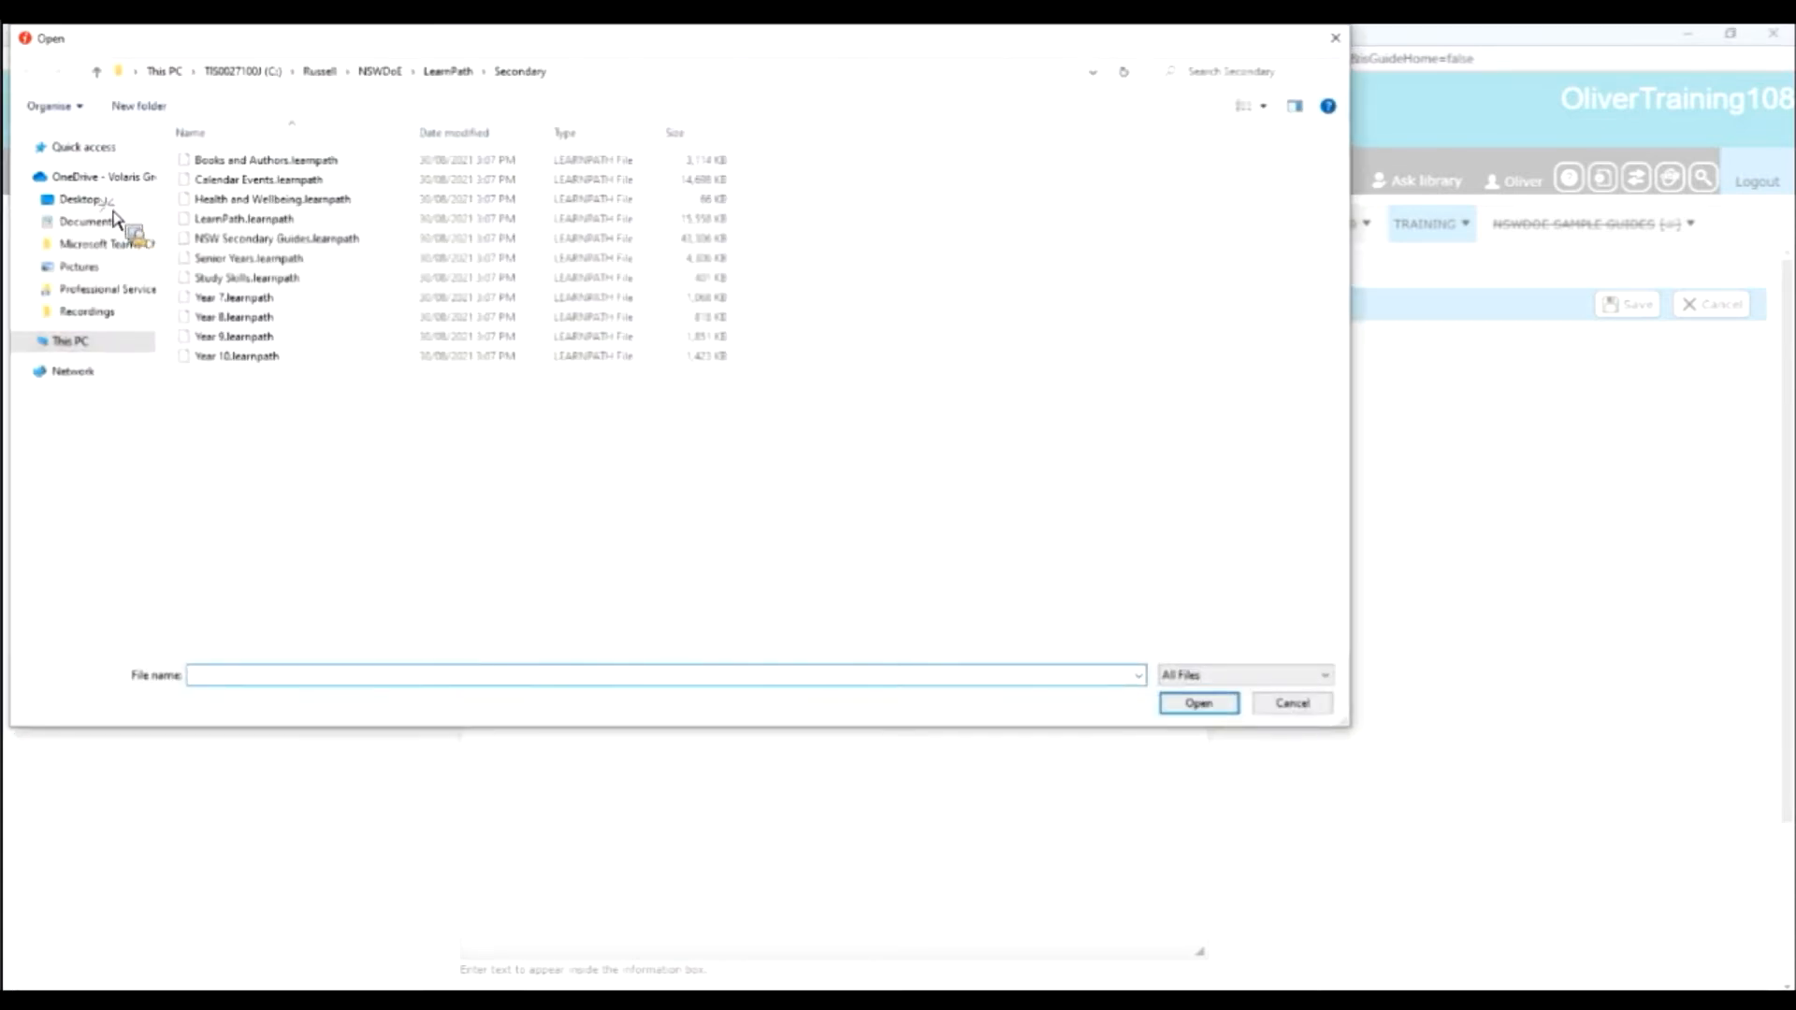
click(88, 199)
double_click(217, 280)
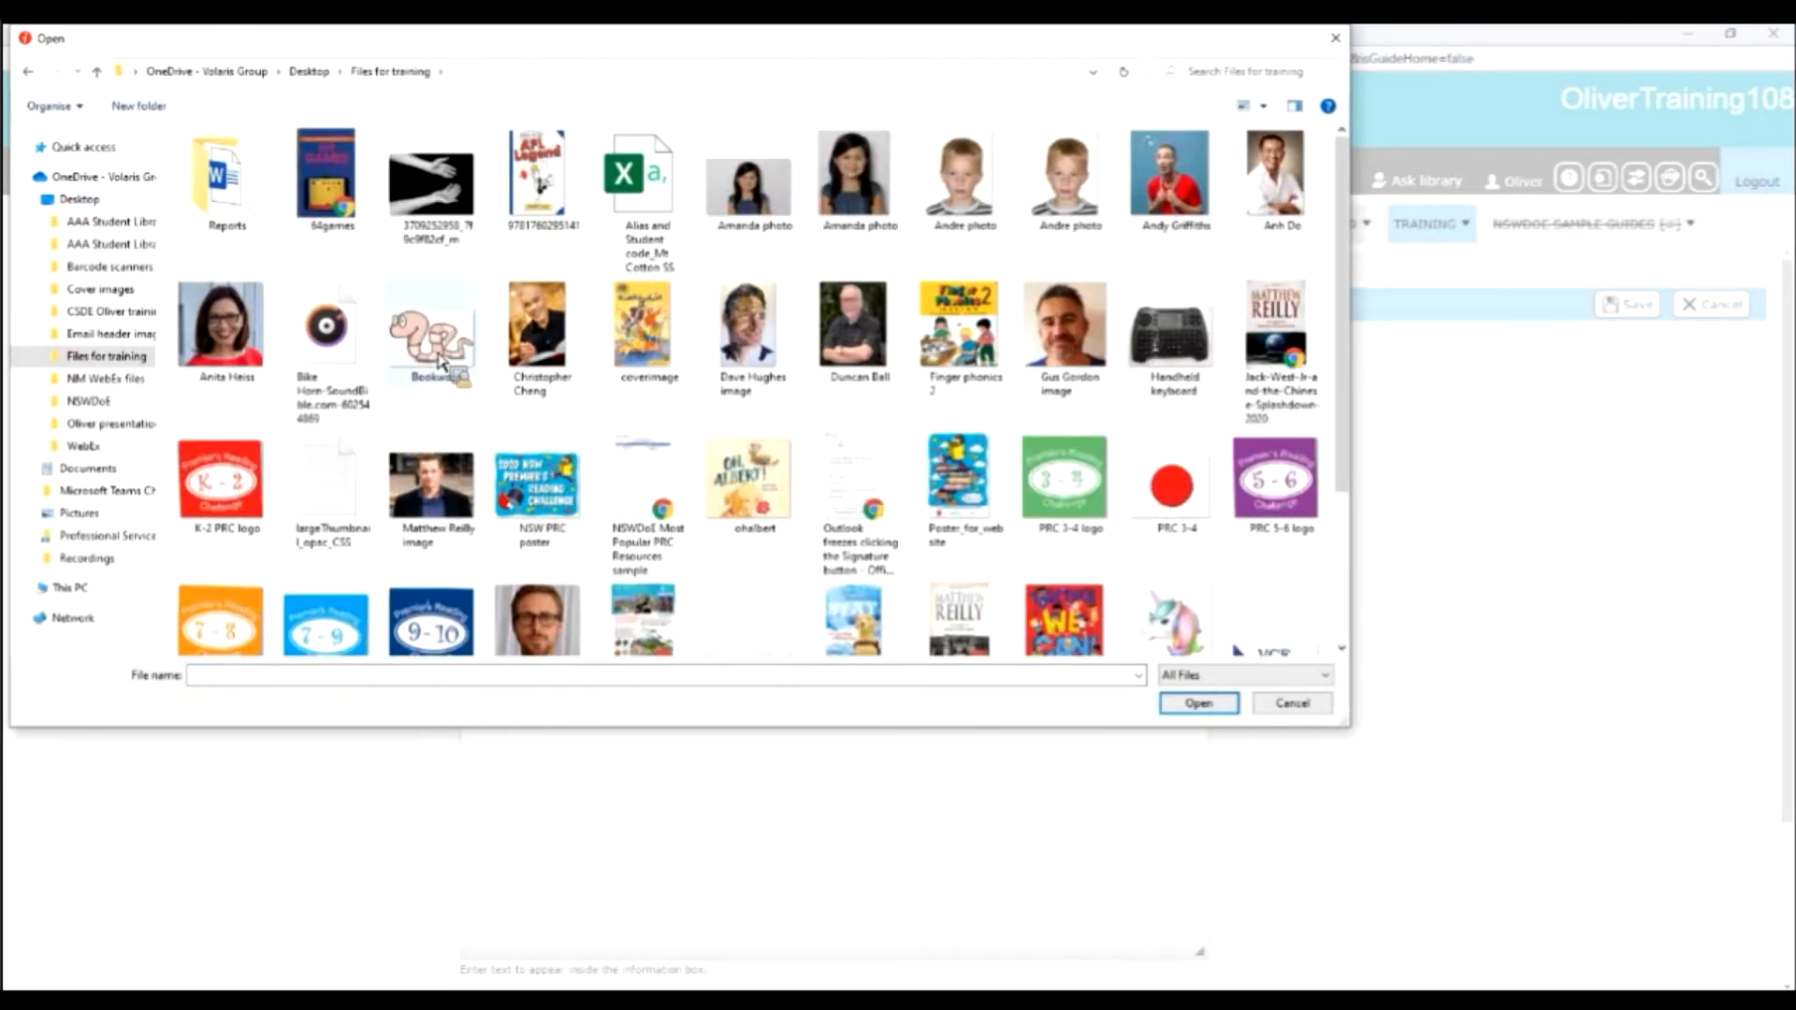
click(439, 361)
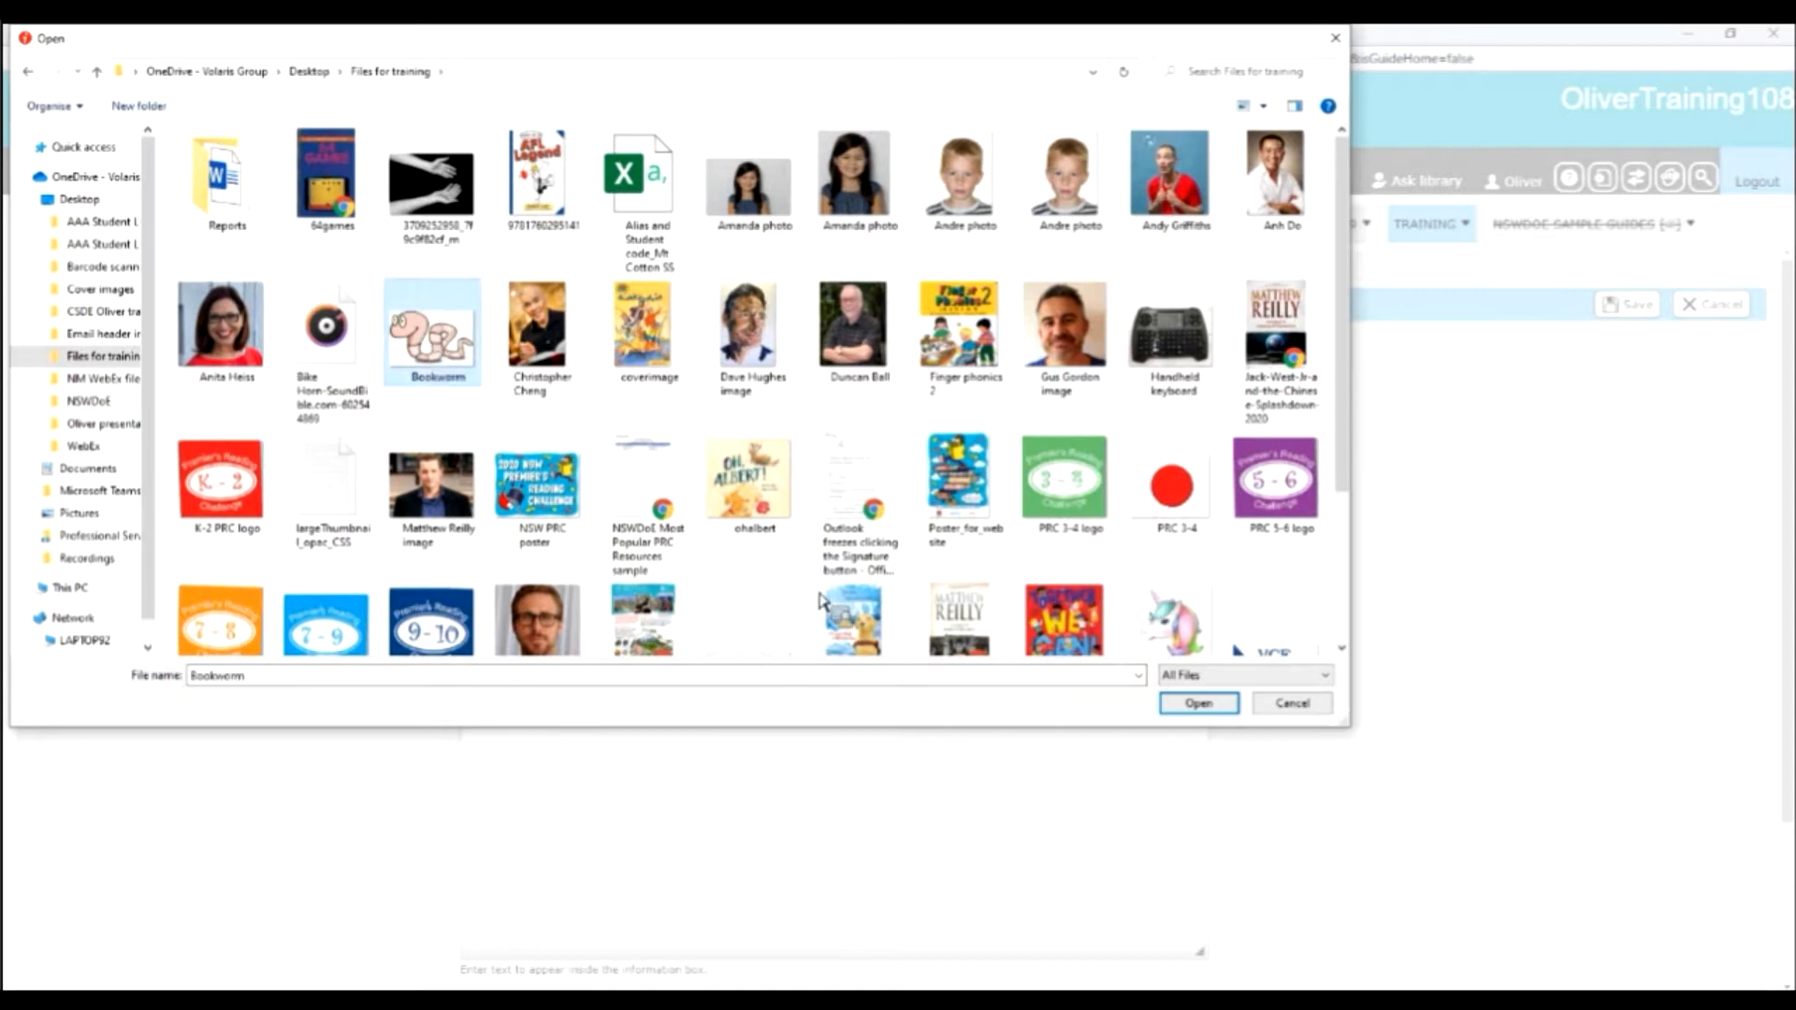
click(1199, 711)
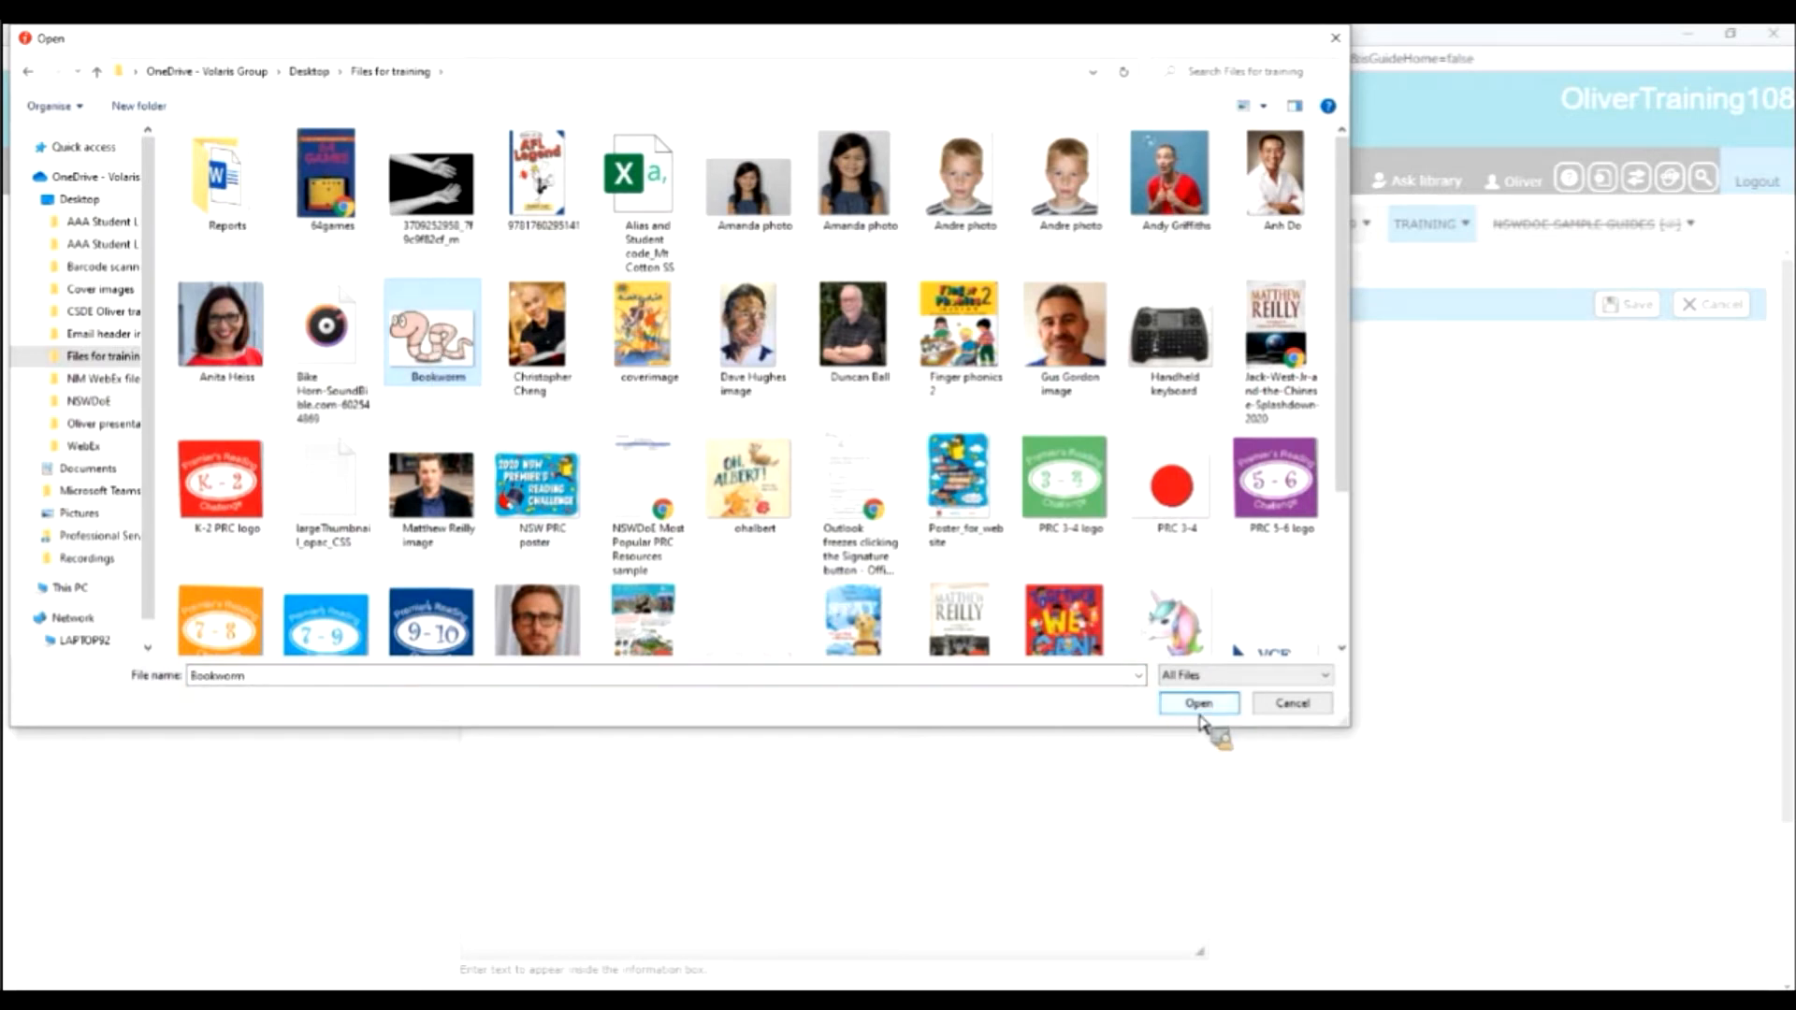
click(854, 518)
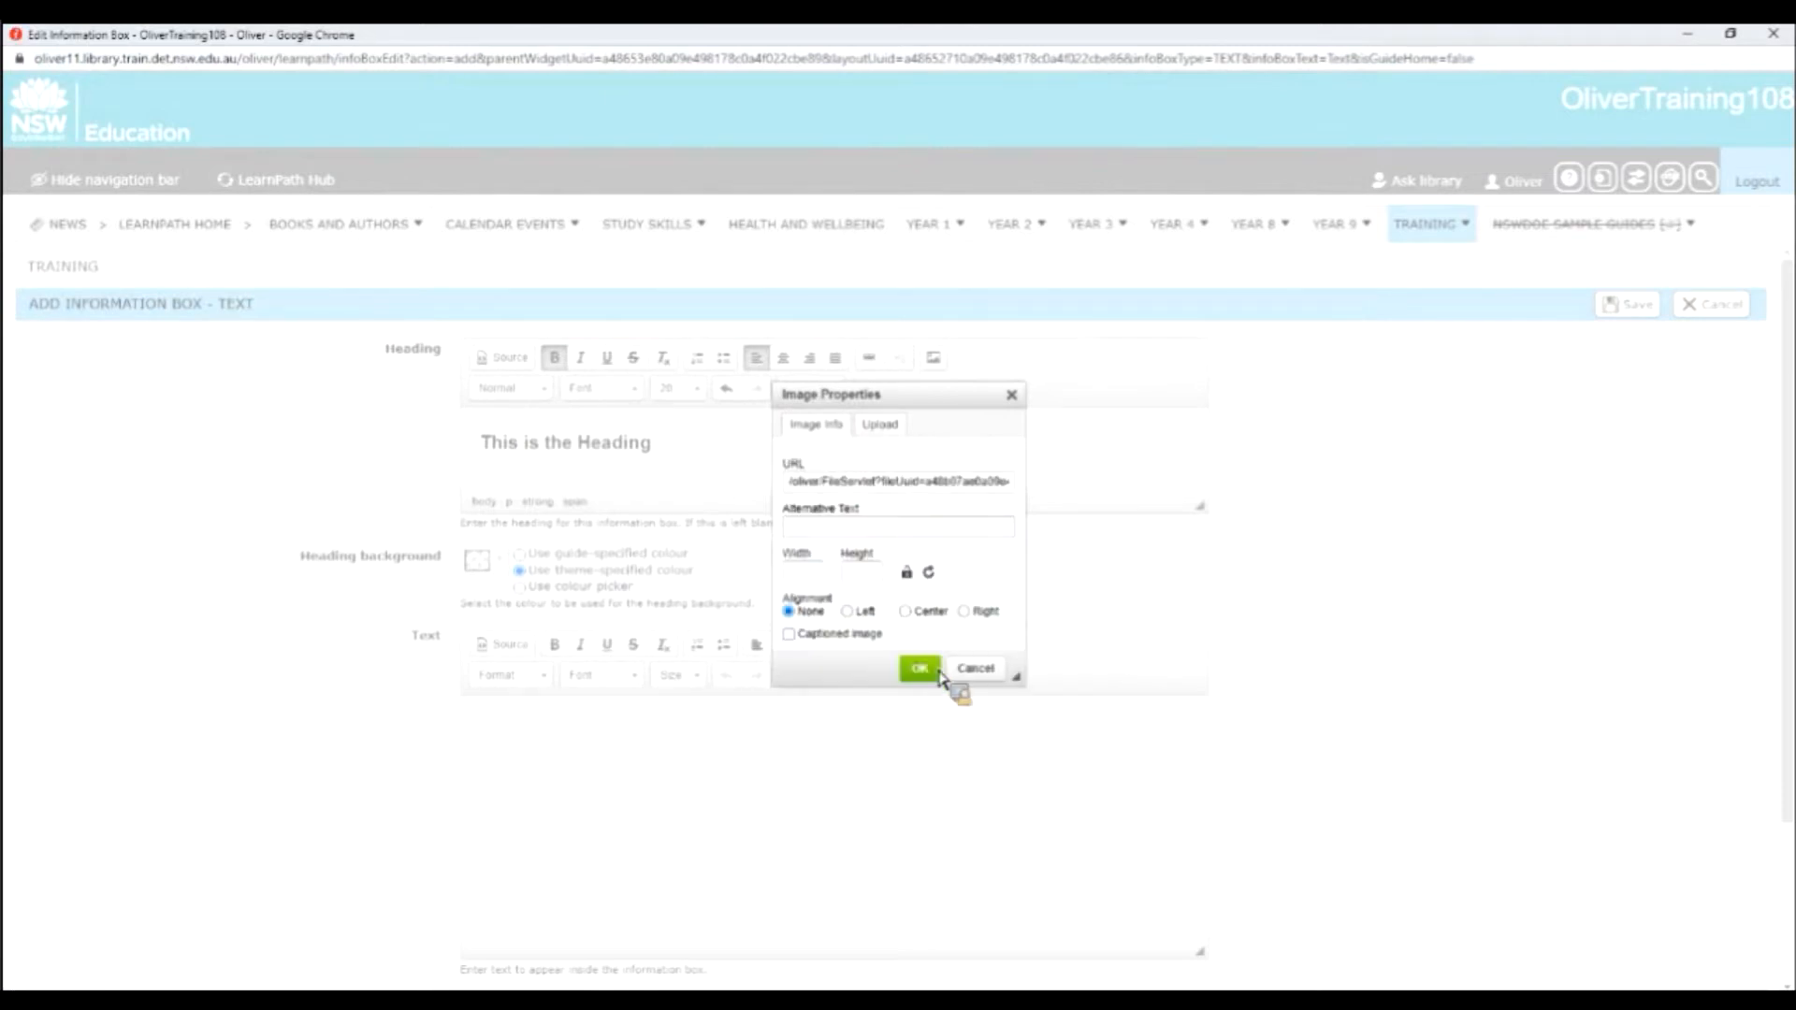
click(924, 668)
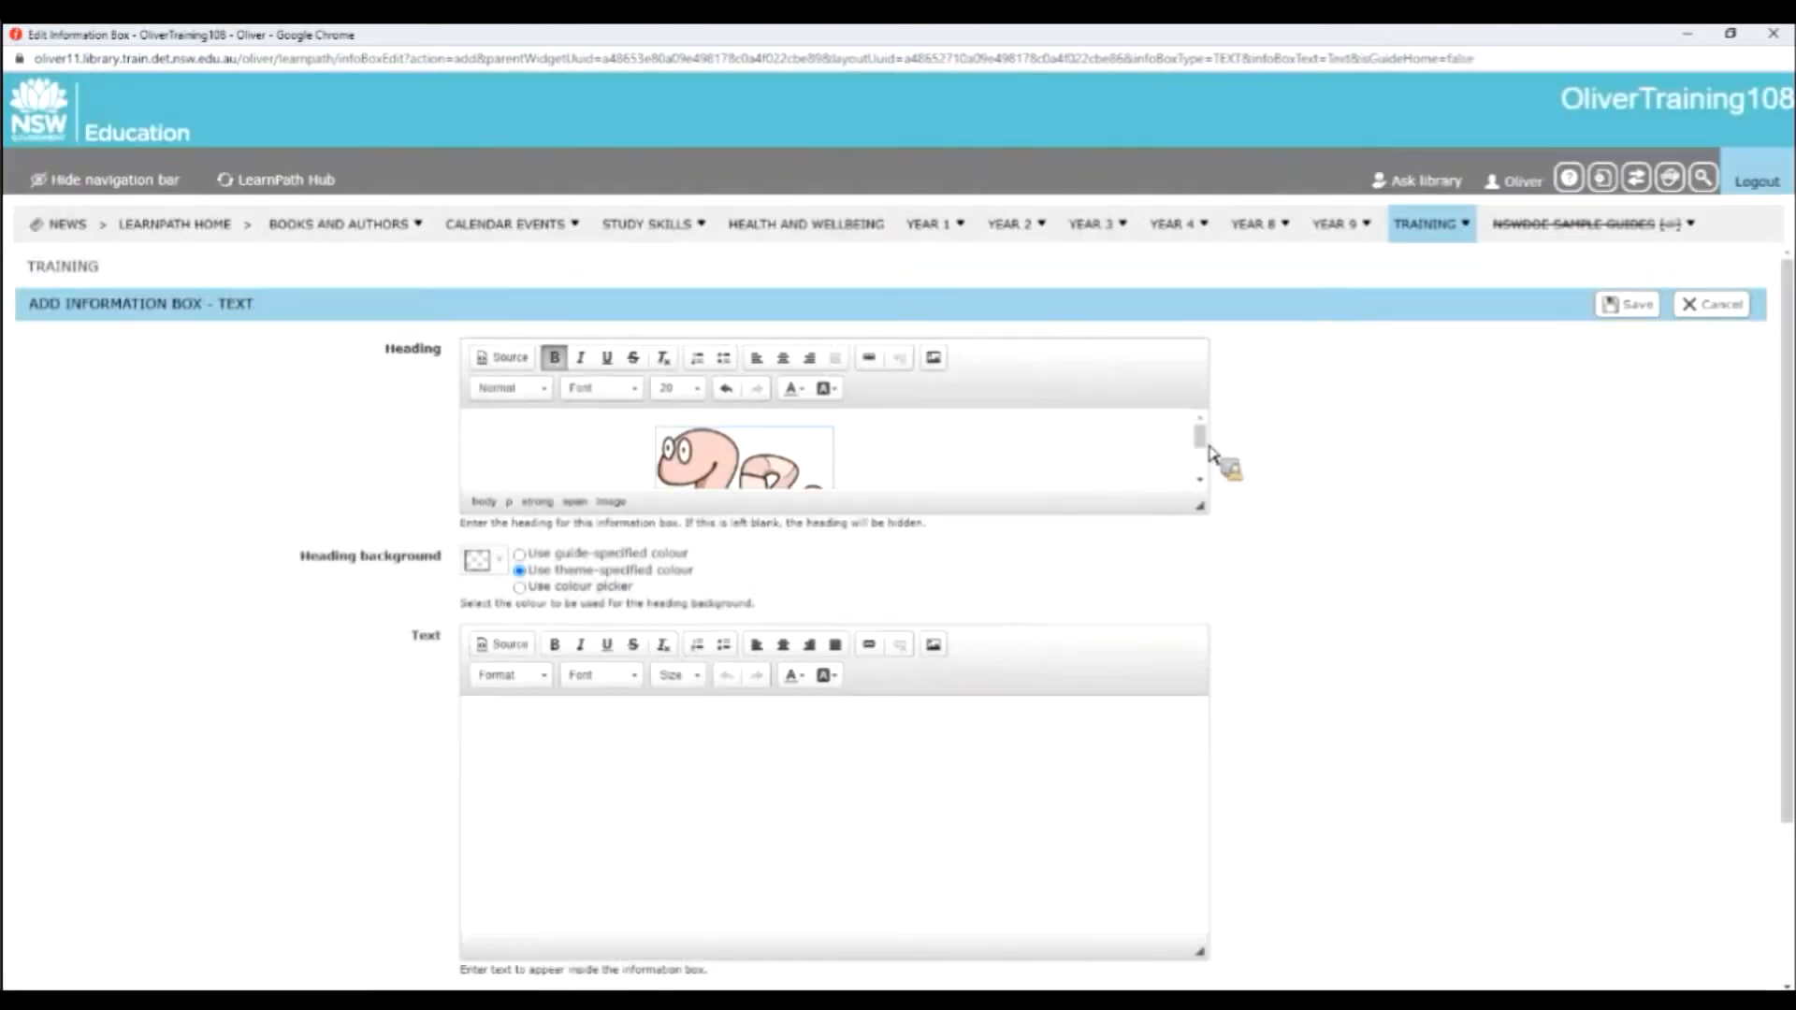
Shrink the bookworm picture to a small icon about the height of the heading text.
scroll(1207, 479, down, 2)
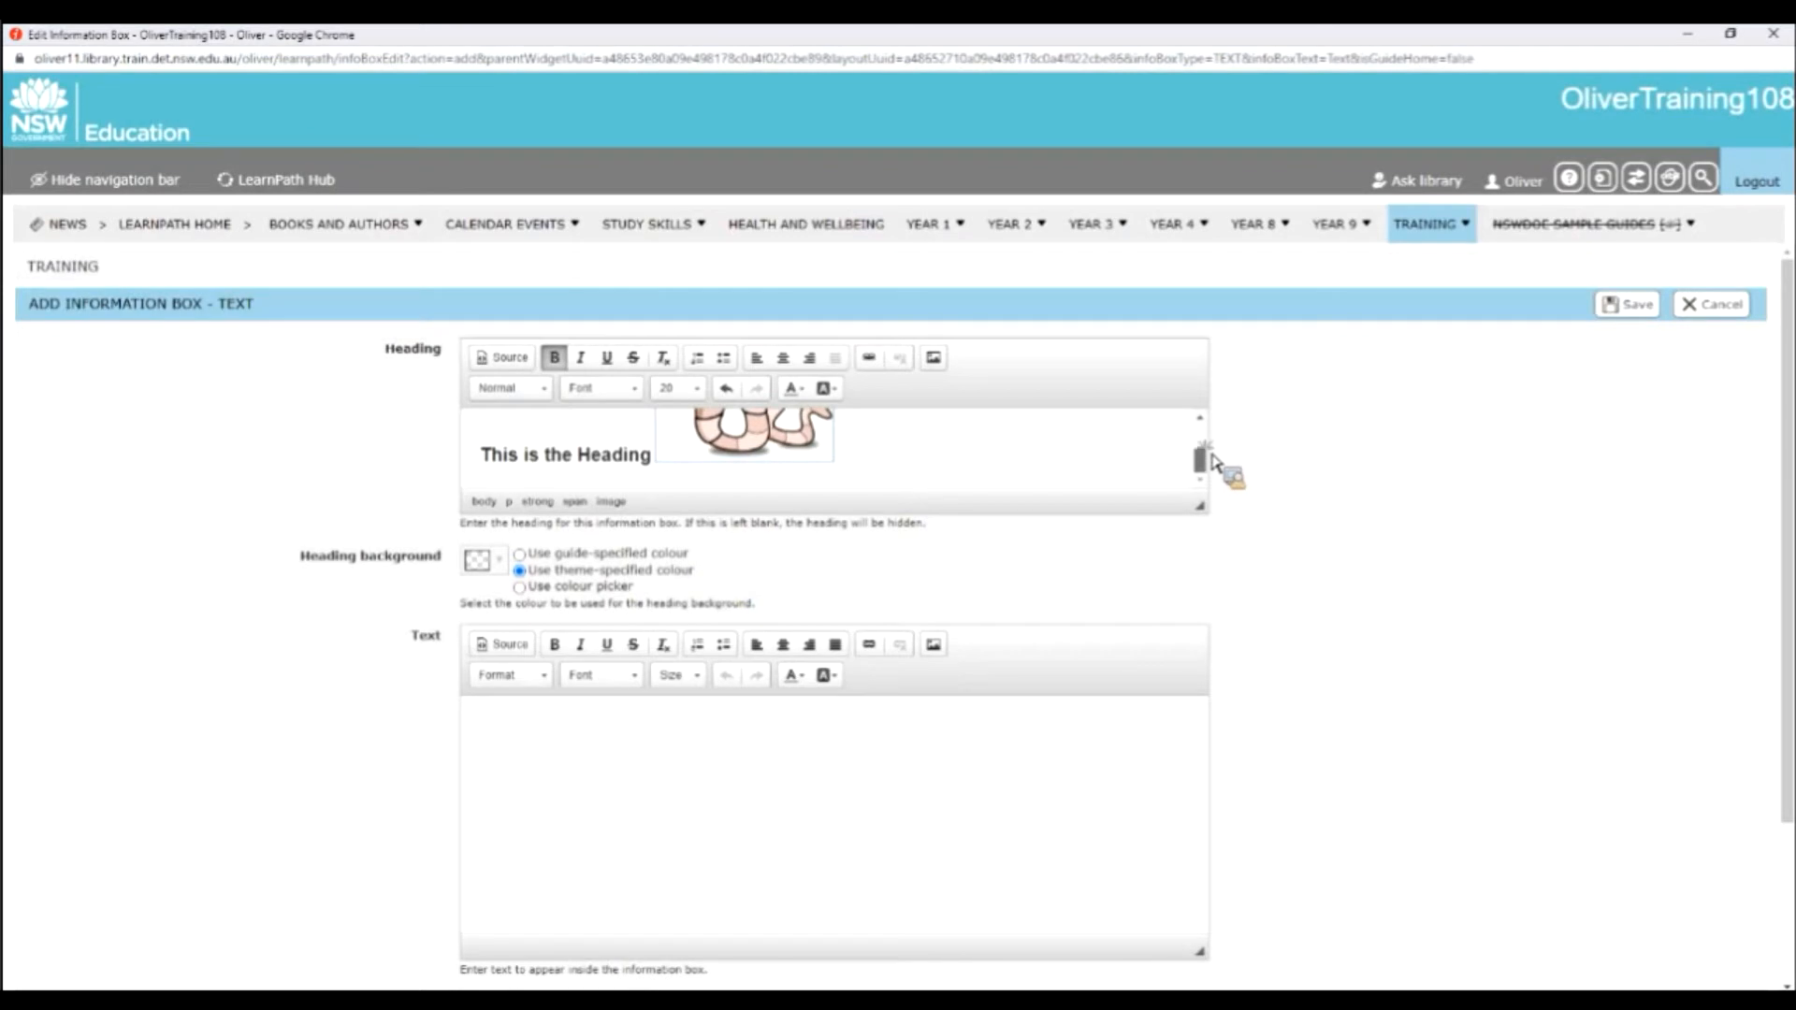
scroll(1212, 470, up, 2)
scroll(1213, 469, down, 2)
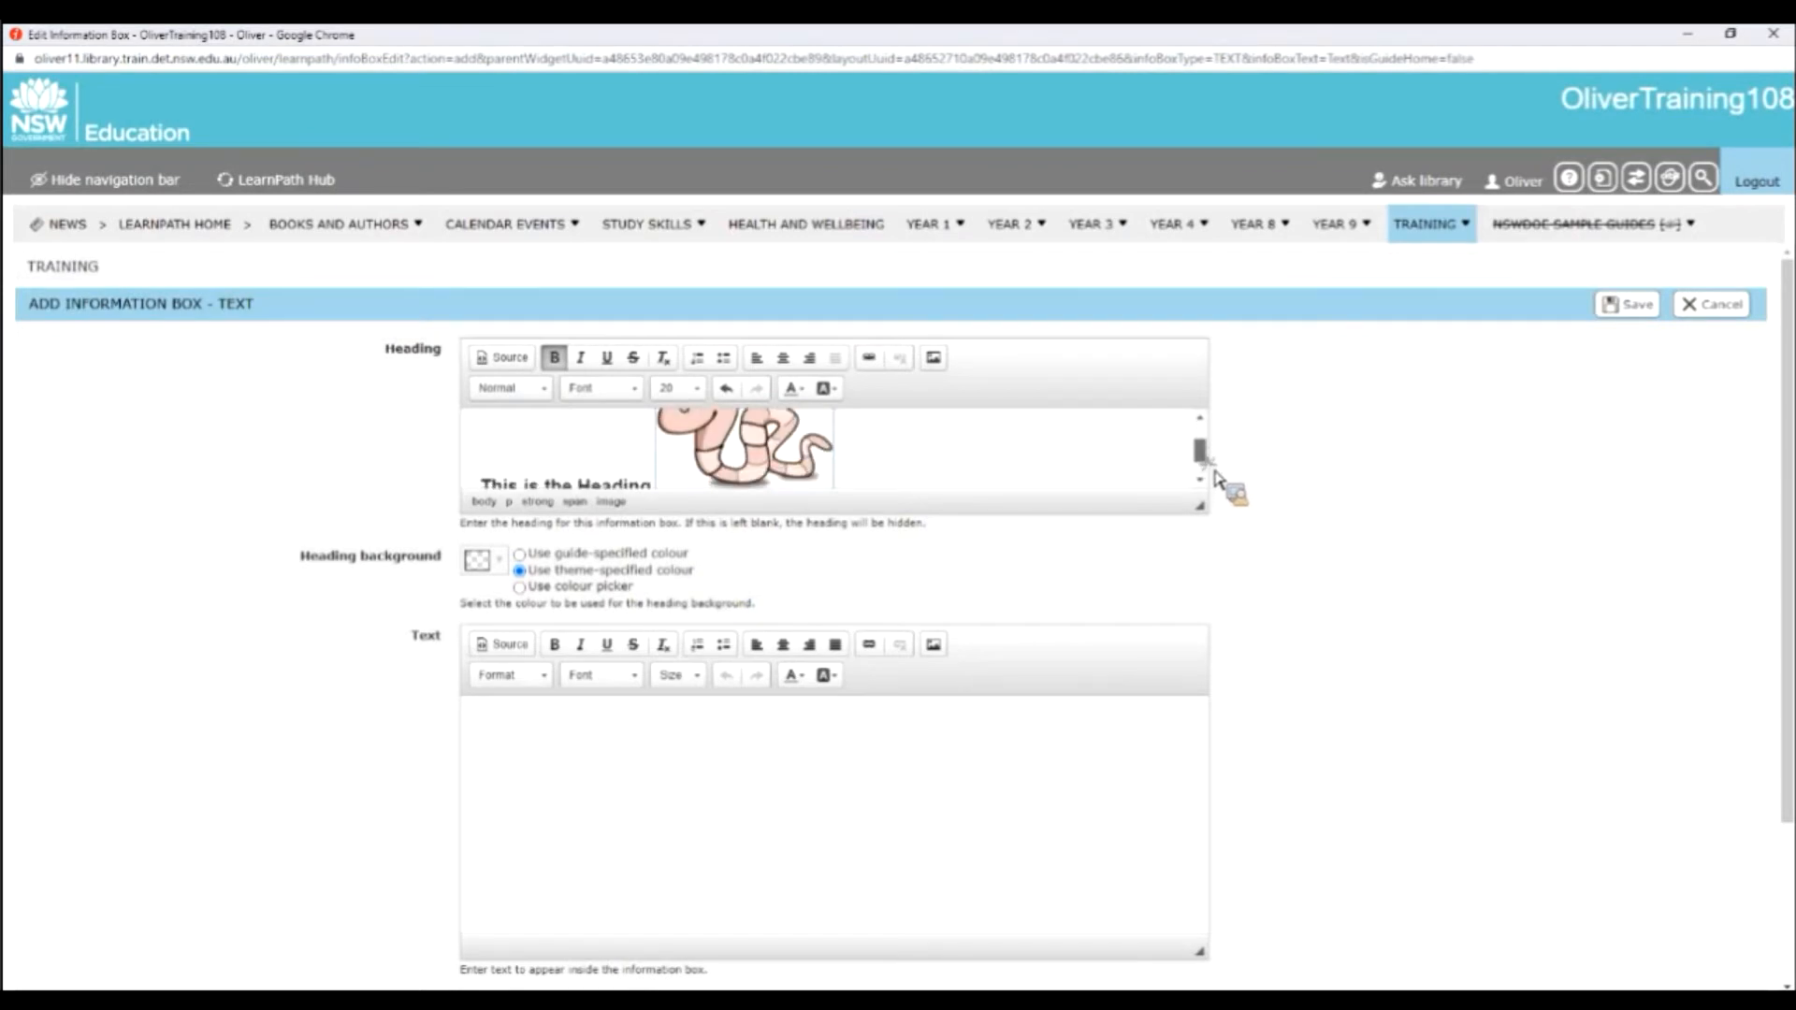
scroll(1126, 490, down, 1)
drag(888, 493, 837, 472)
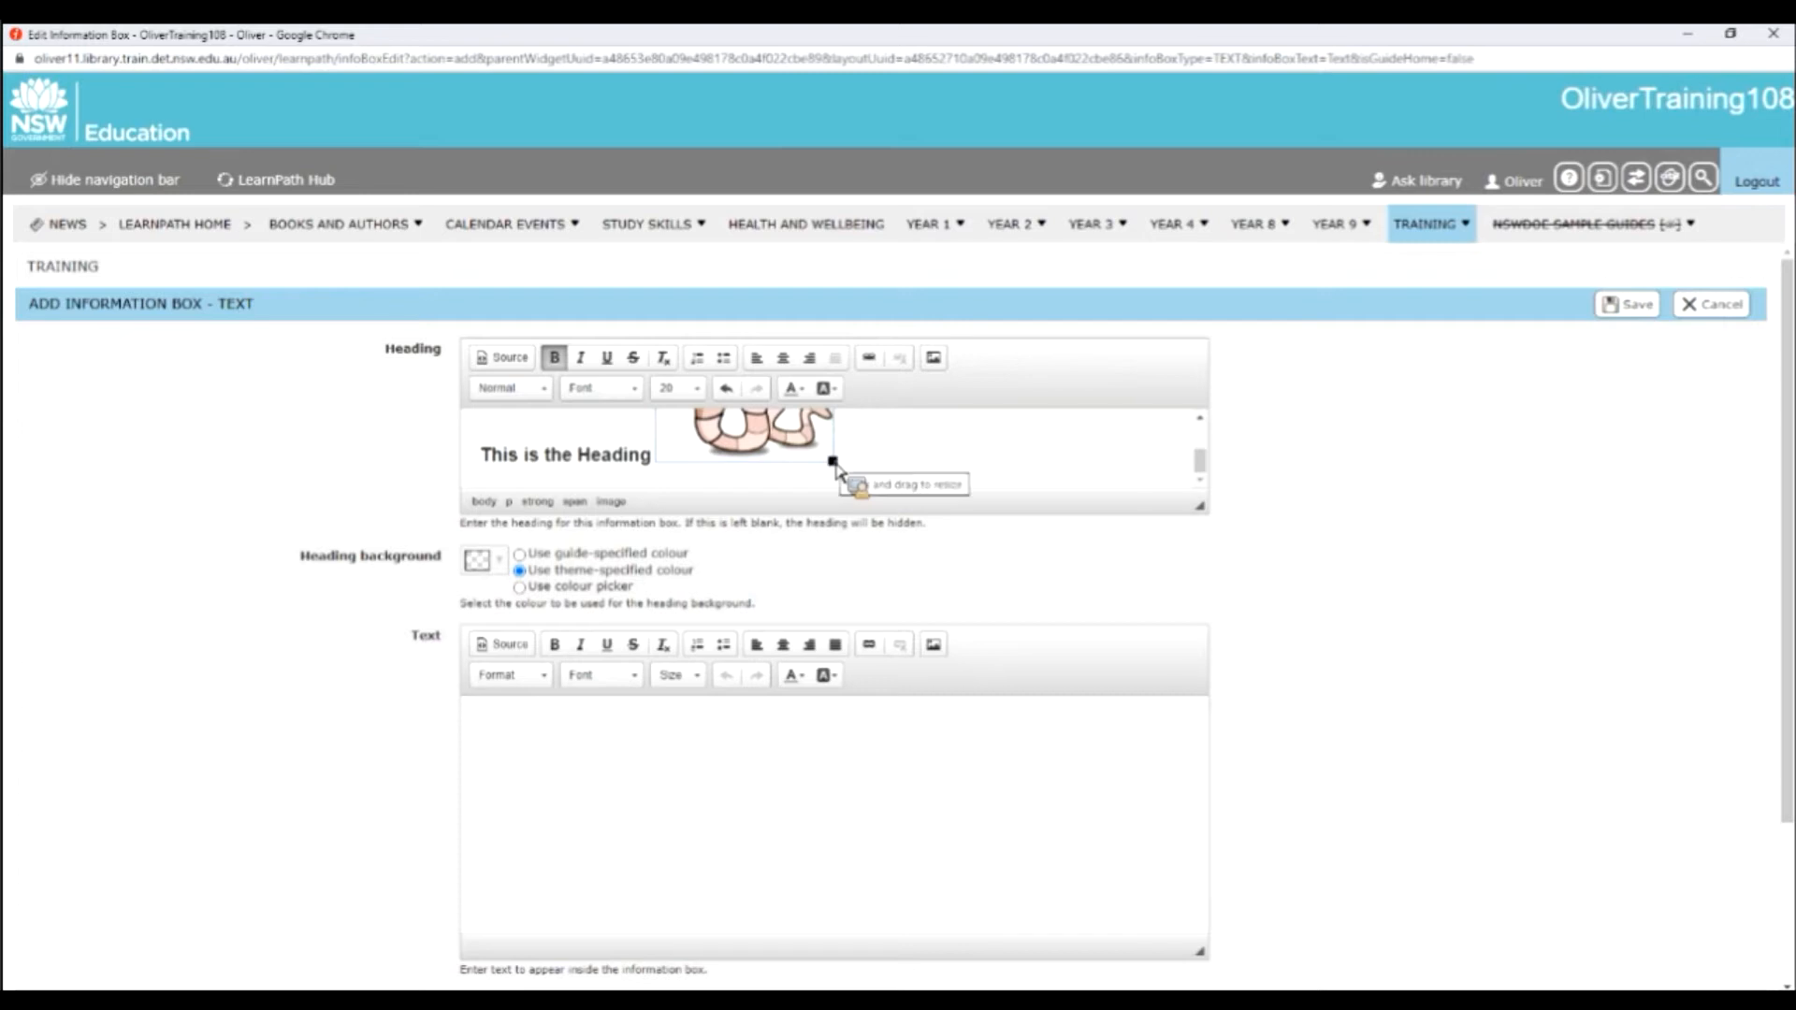
drag(832, 462, 708, 481)
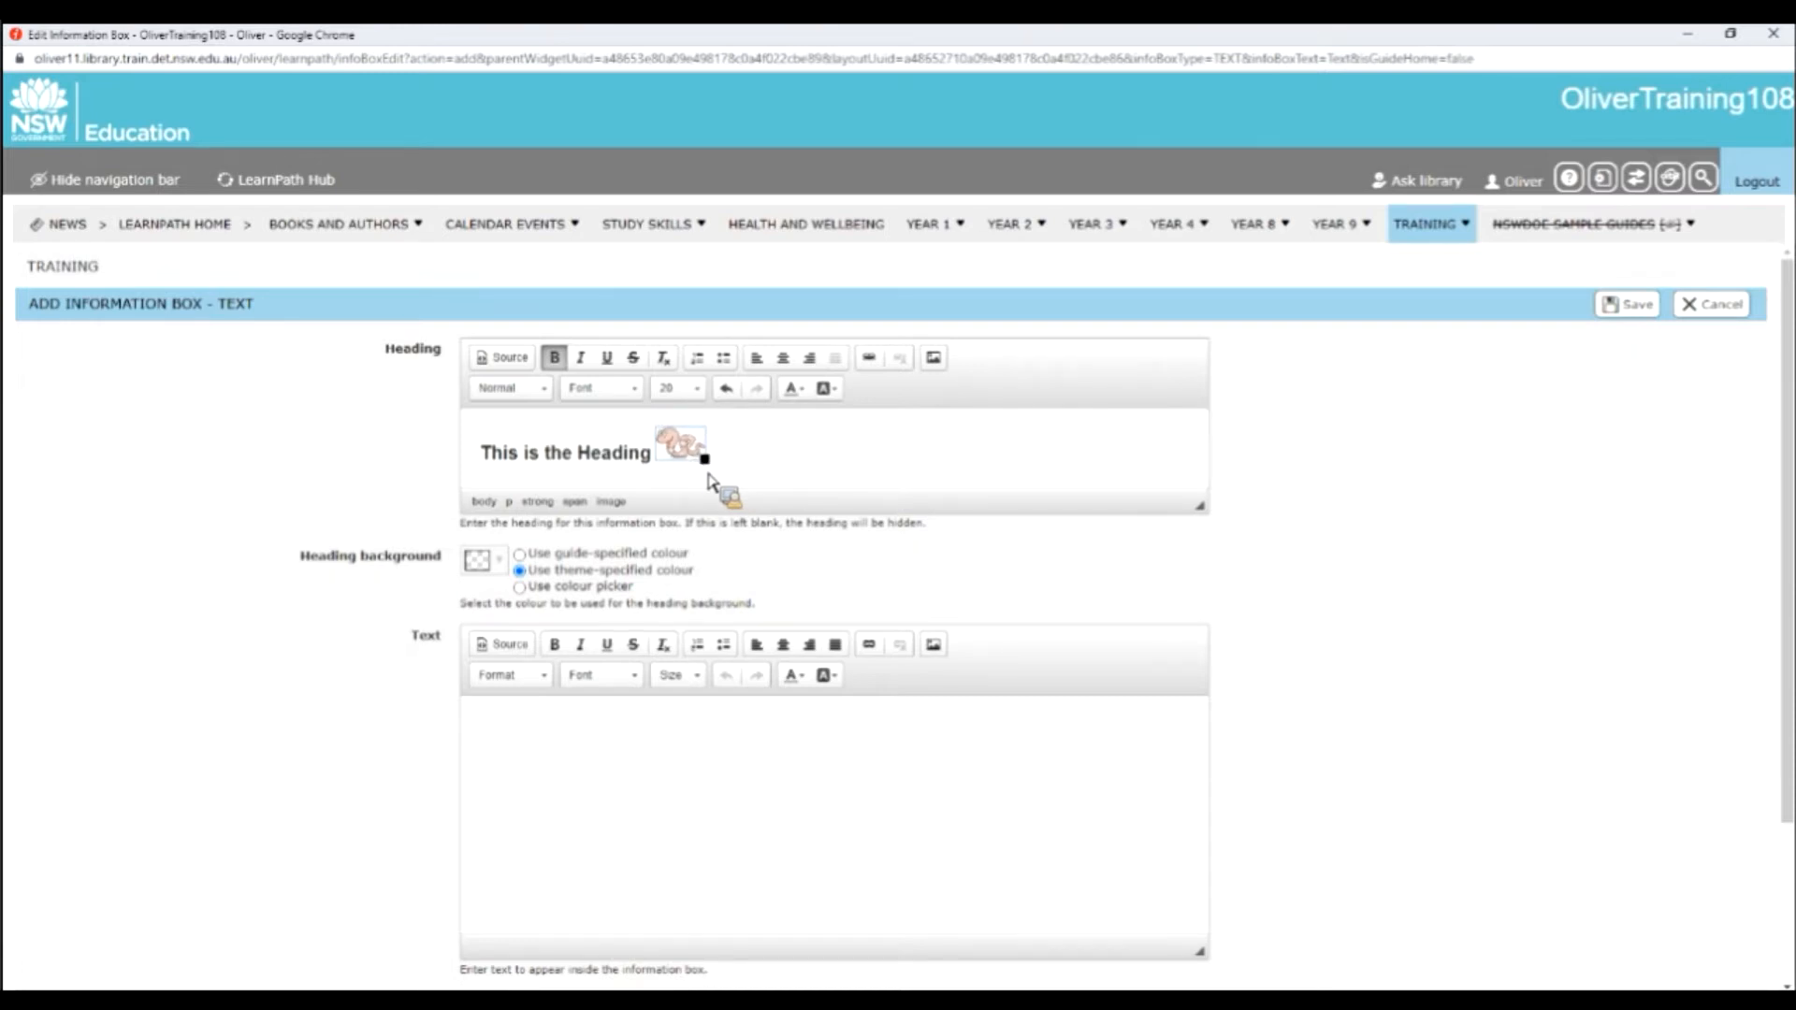
click(752, 444)
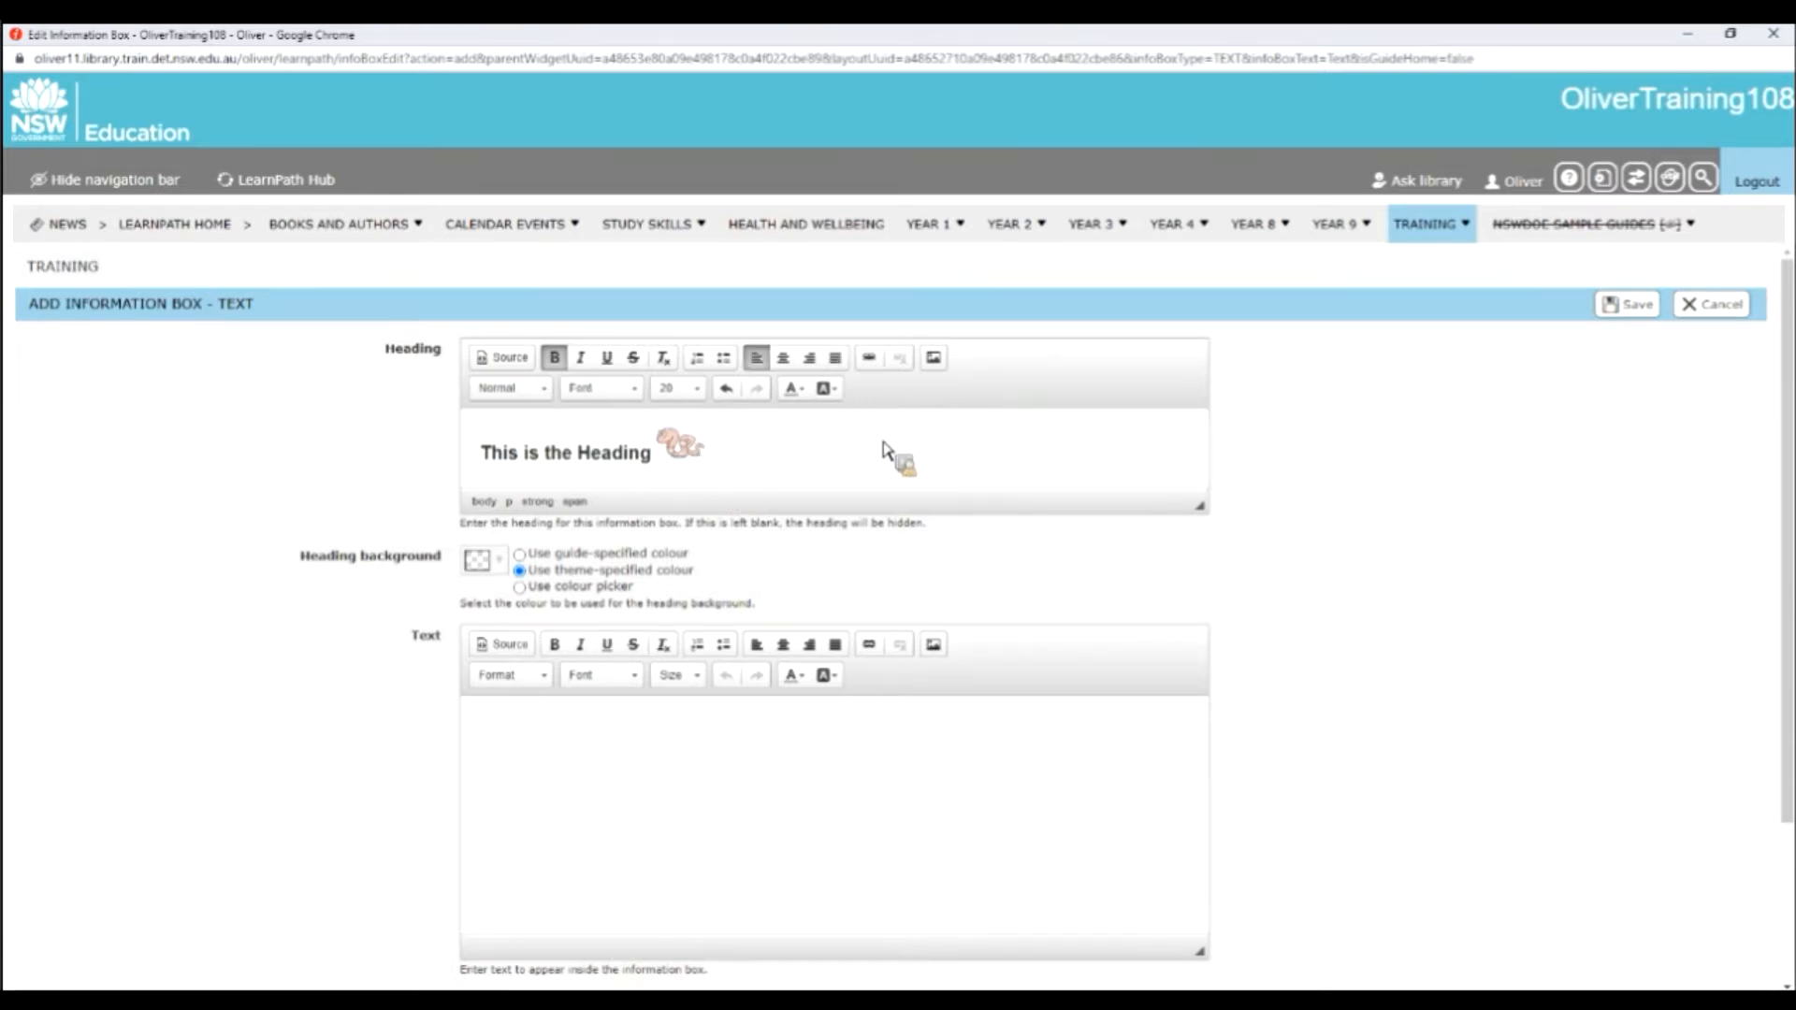
Switch the heading background to the colour picker and choose a bright yellow.
mouse_move(689, 456)
drag(689, 457, 676, 587)
drag(675, 587, 534, 587)
mouse_move(533, 587)
mouse_down()
mouse_move(608, 585)
mouse_move(527, 593)
mouse_up()
click(521, 588)
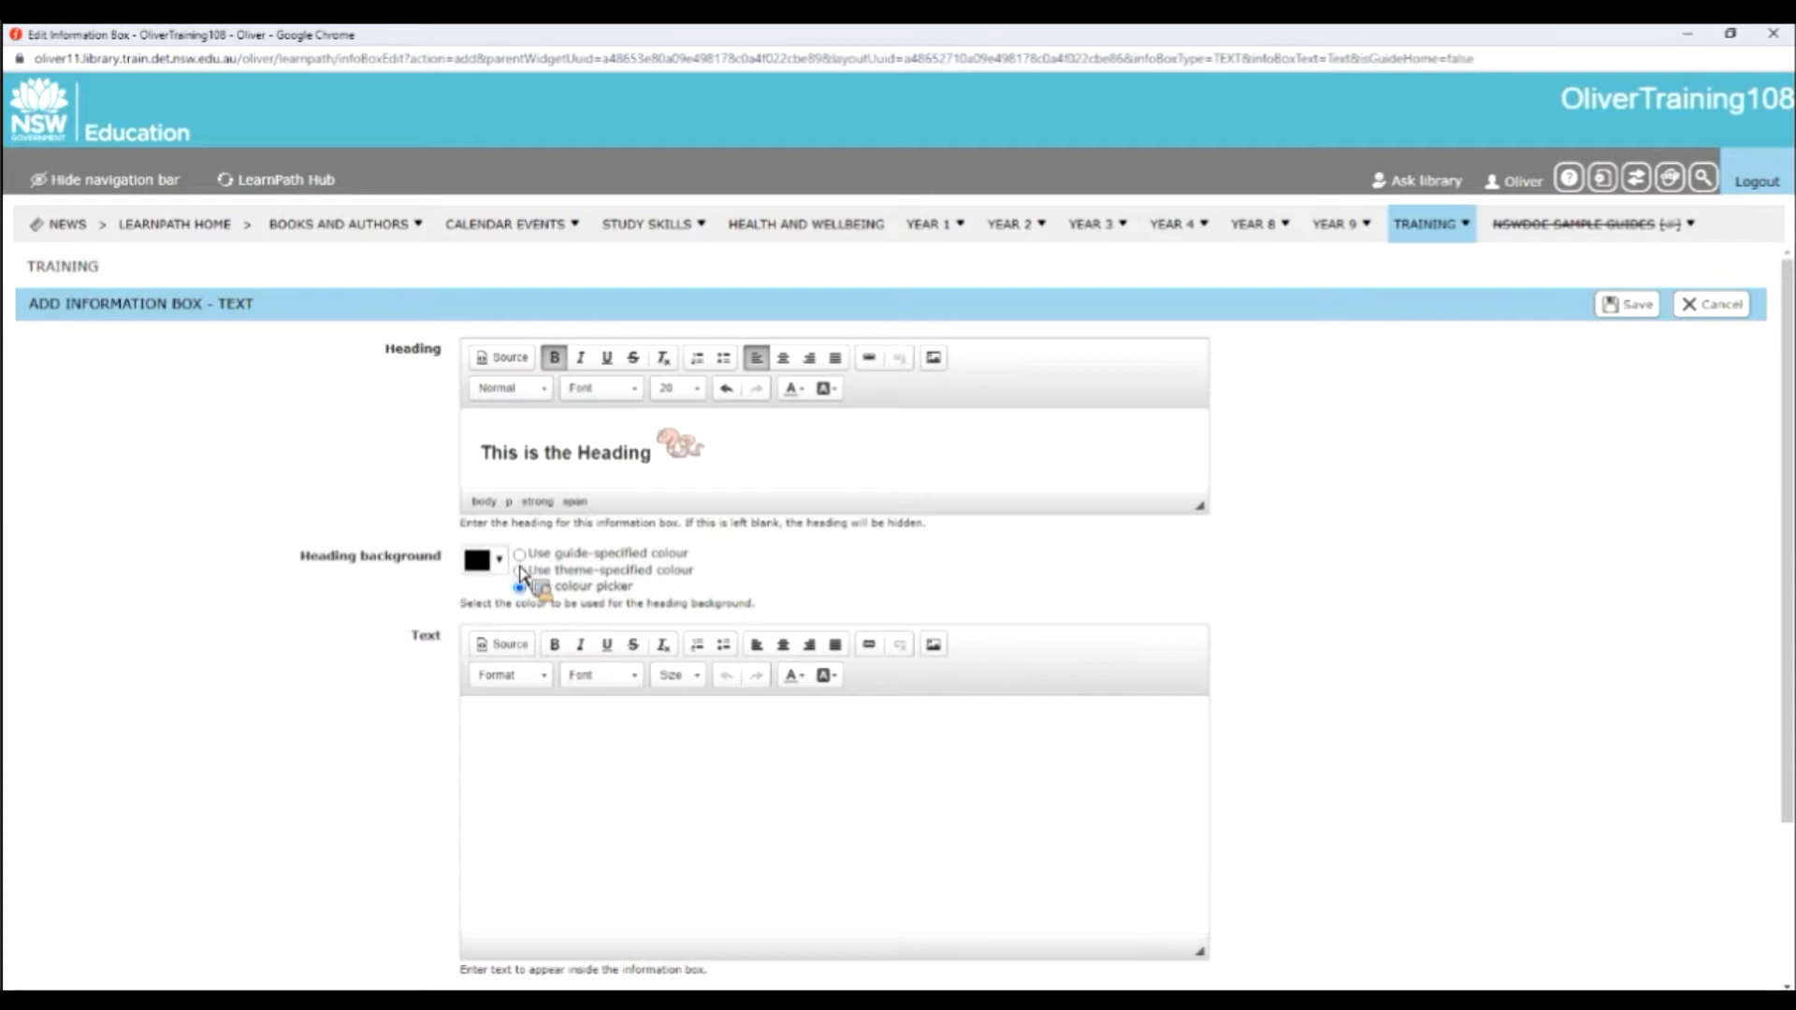
click(500, 559)
click(618, 609)
click(573, 597)
click(581, 591)
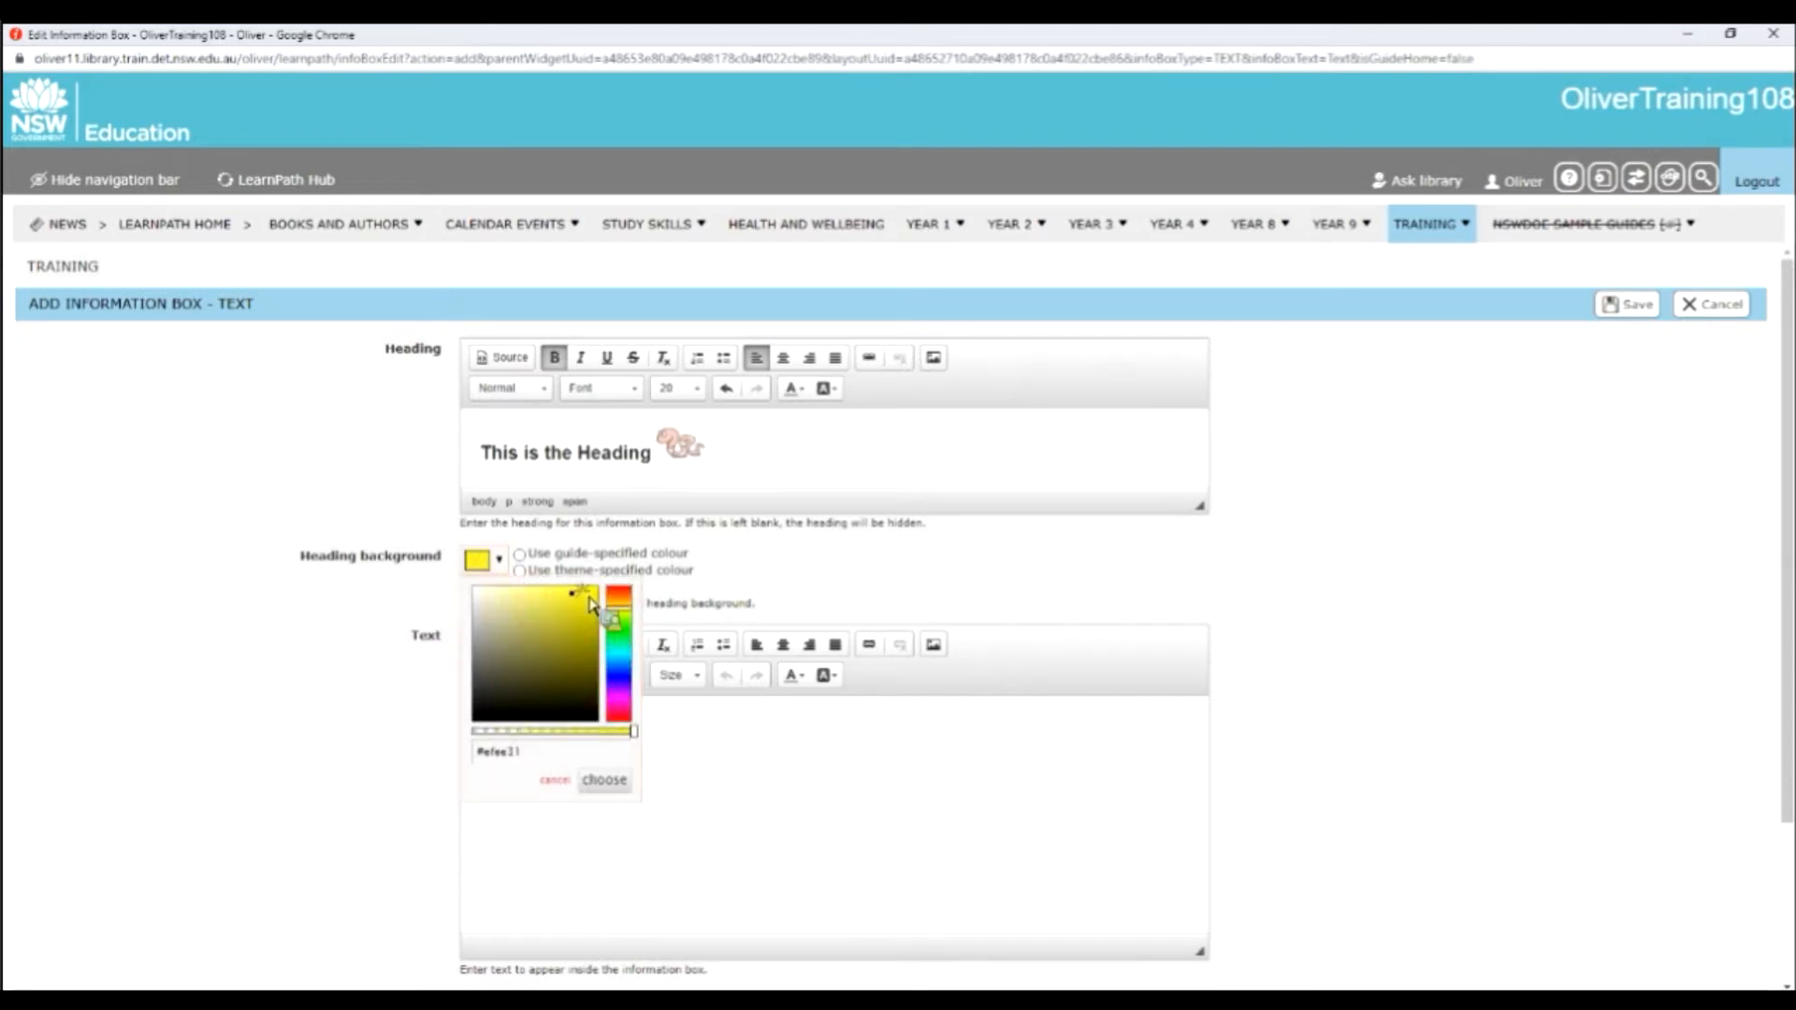
click(603, 782)
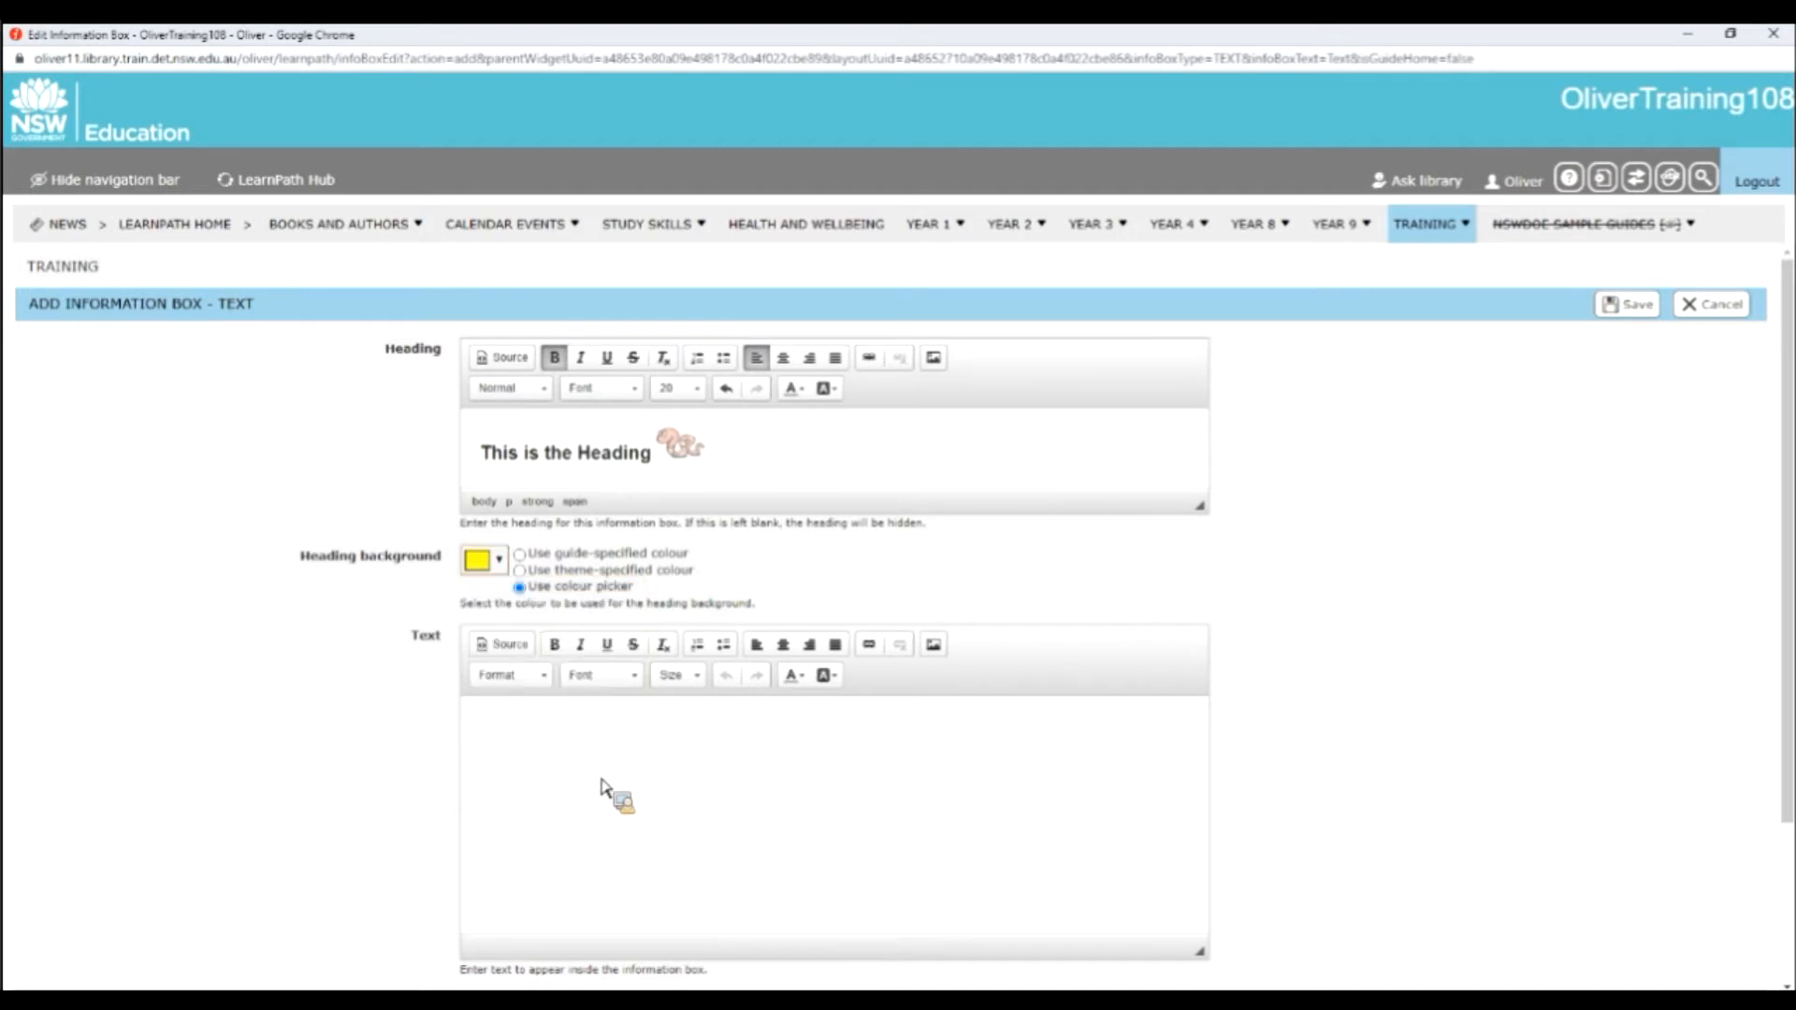
Write "This is the Text area" and "This is some more text" as separate paragraphs in the text box, followed by an empty line.
click(603, 728)
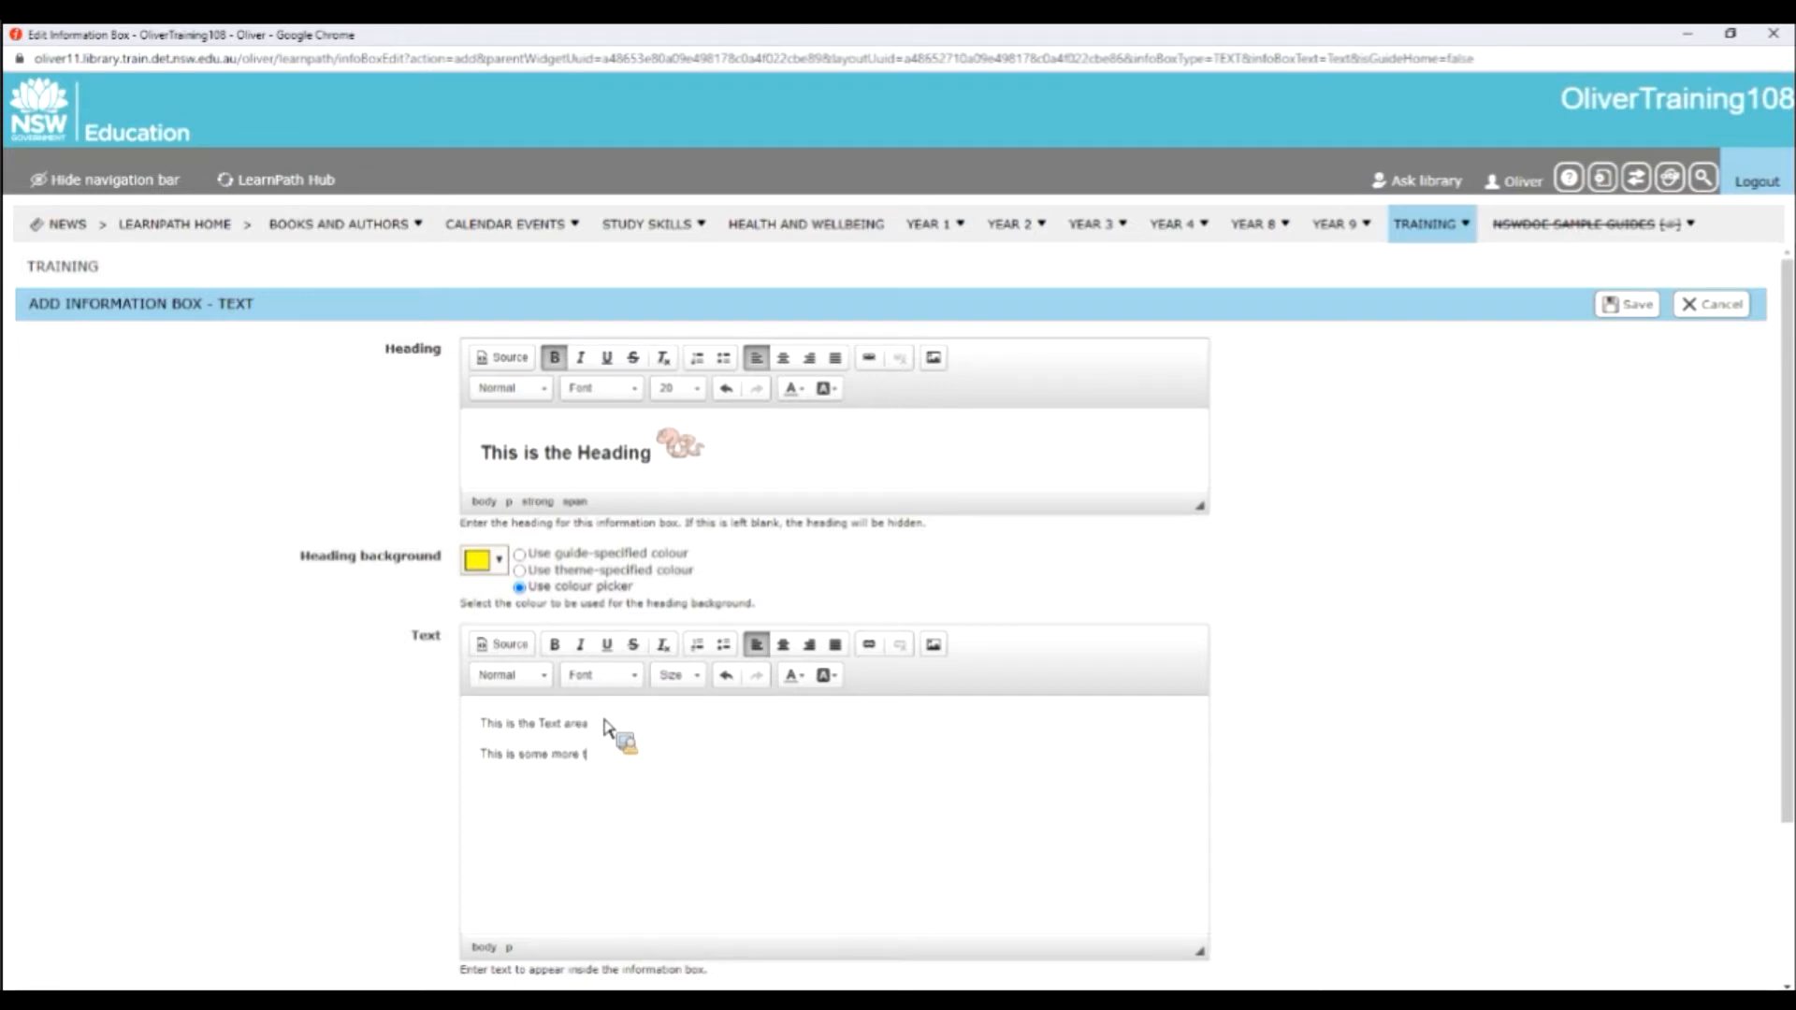
key(Return)
click(934, 645)
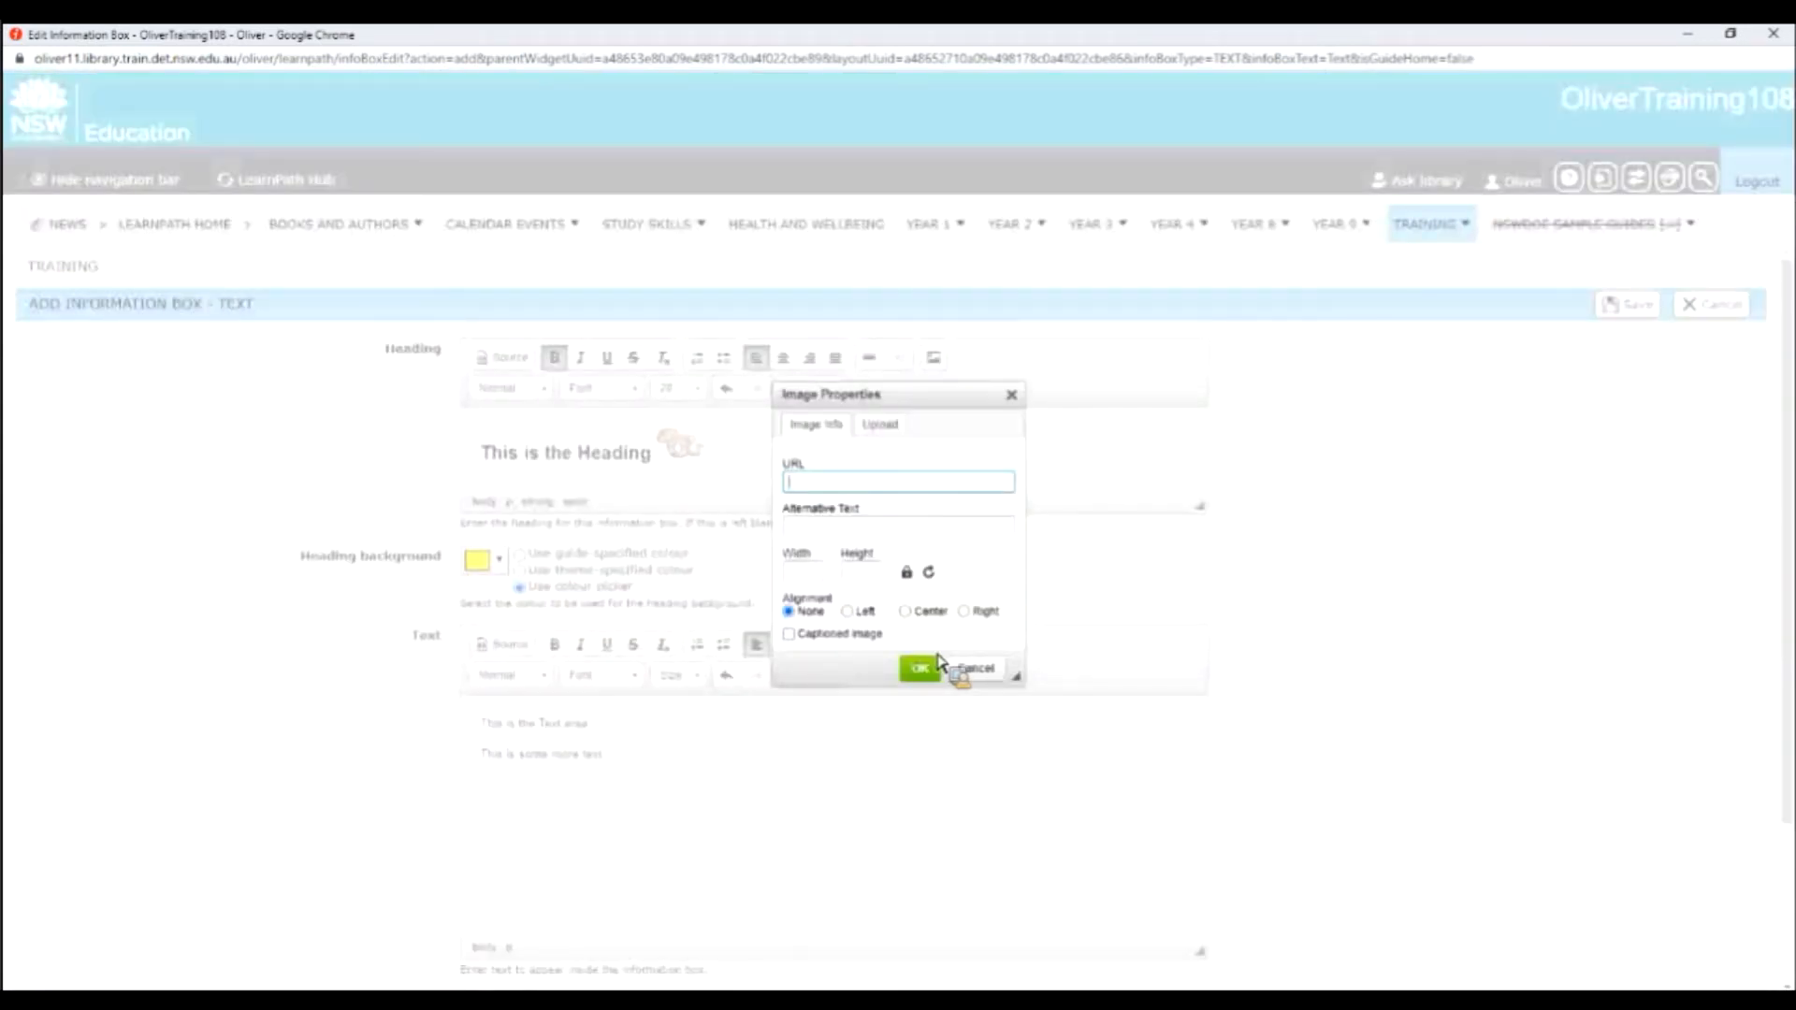
click(901, 429)
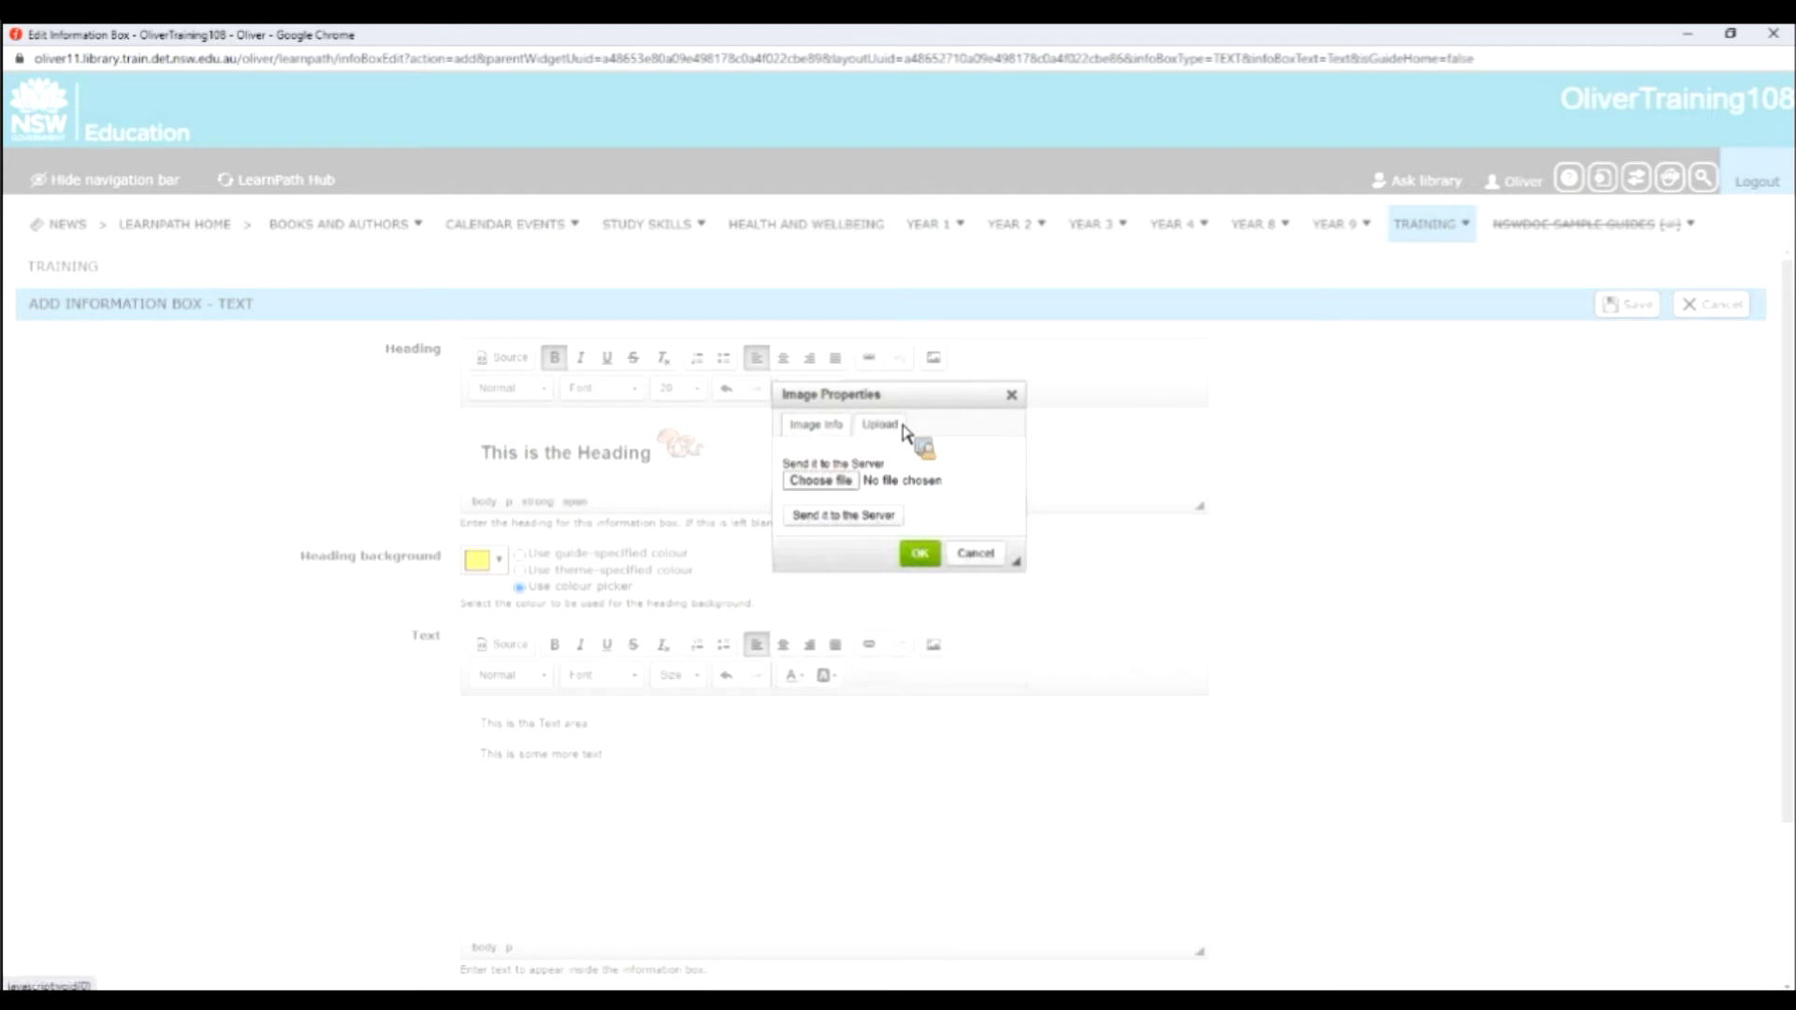
click(858, 482)
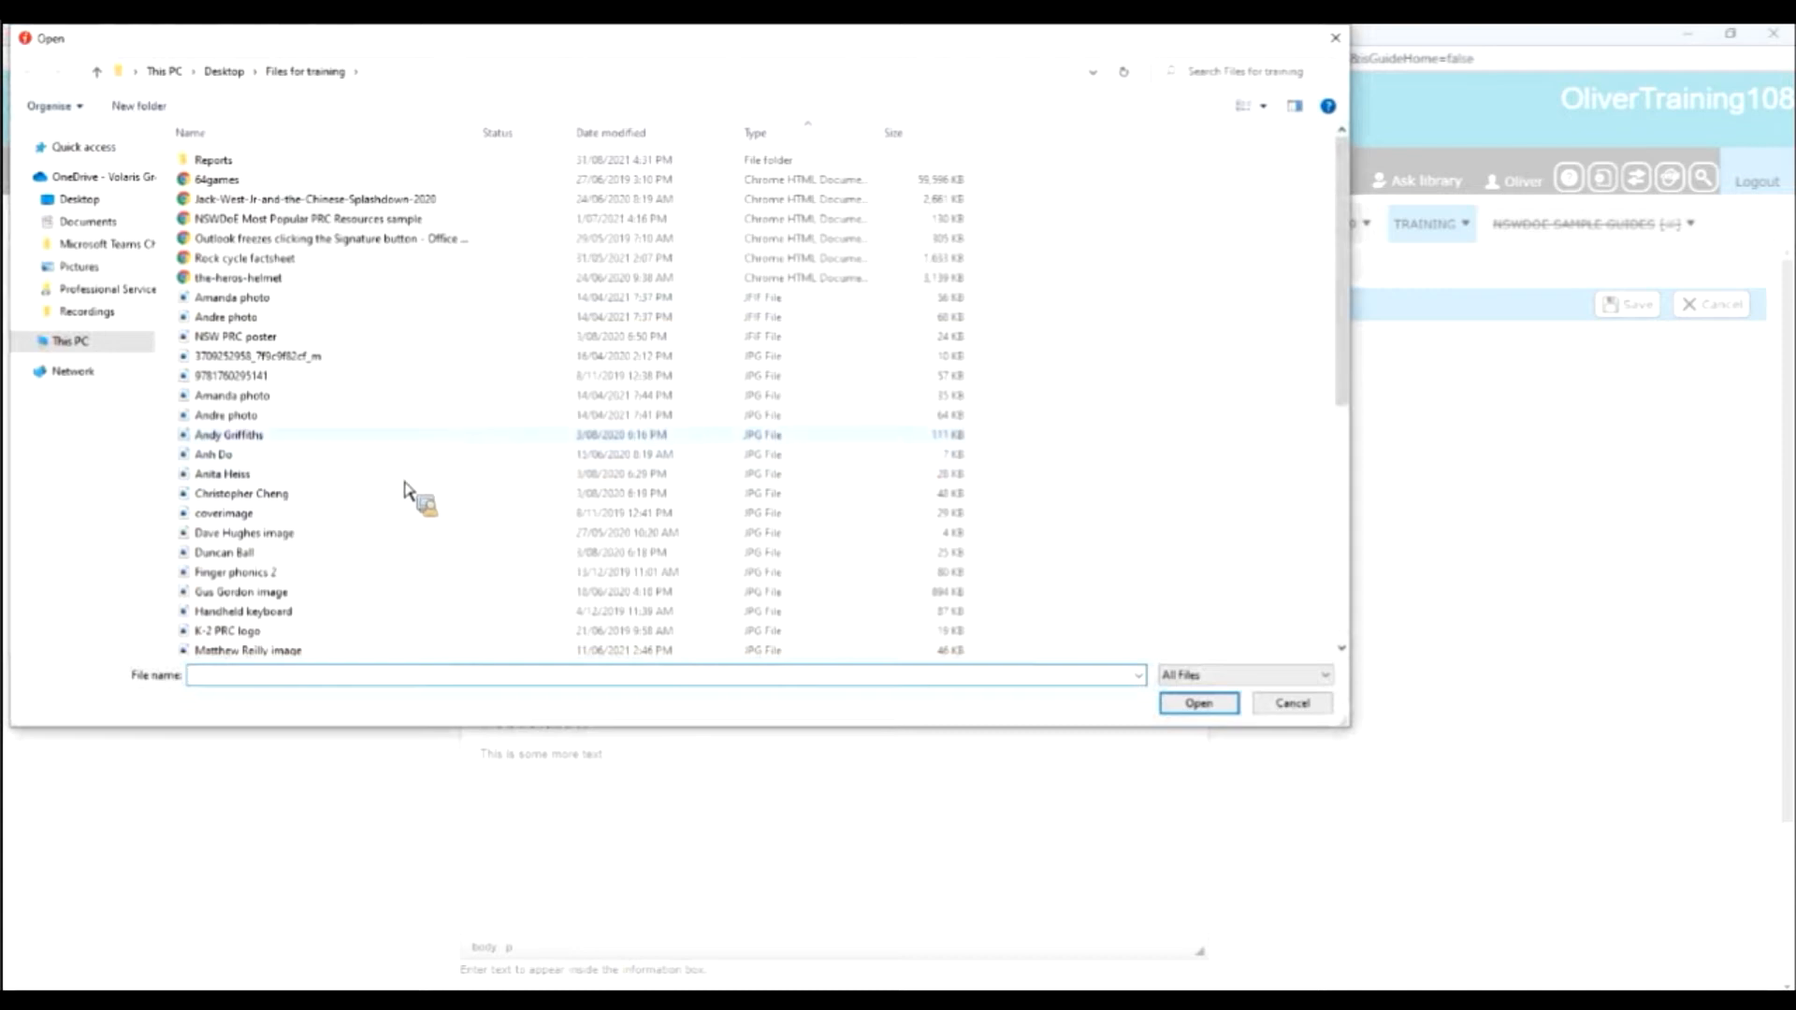
scroll(407, 496, down, 1)
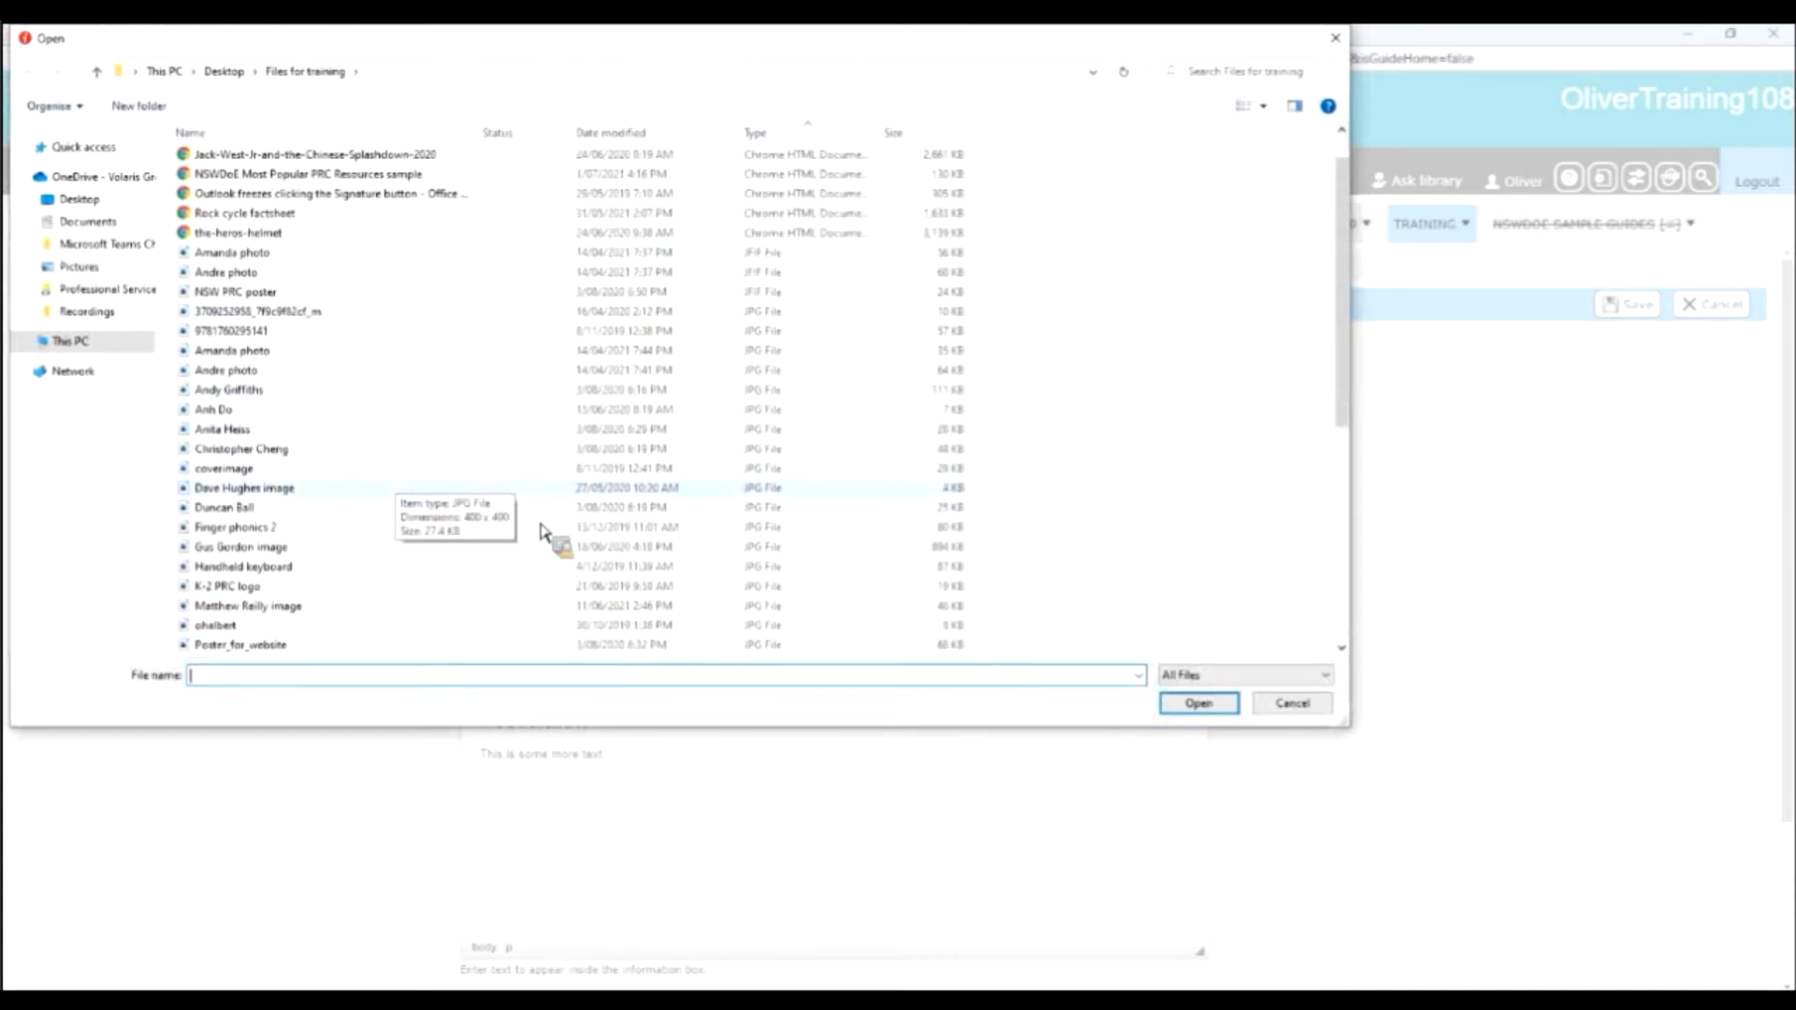
click(393, 489)
click(1199, 703)
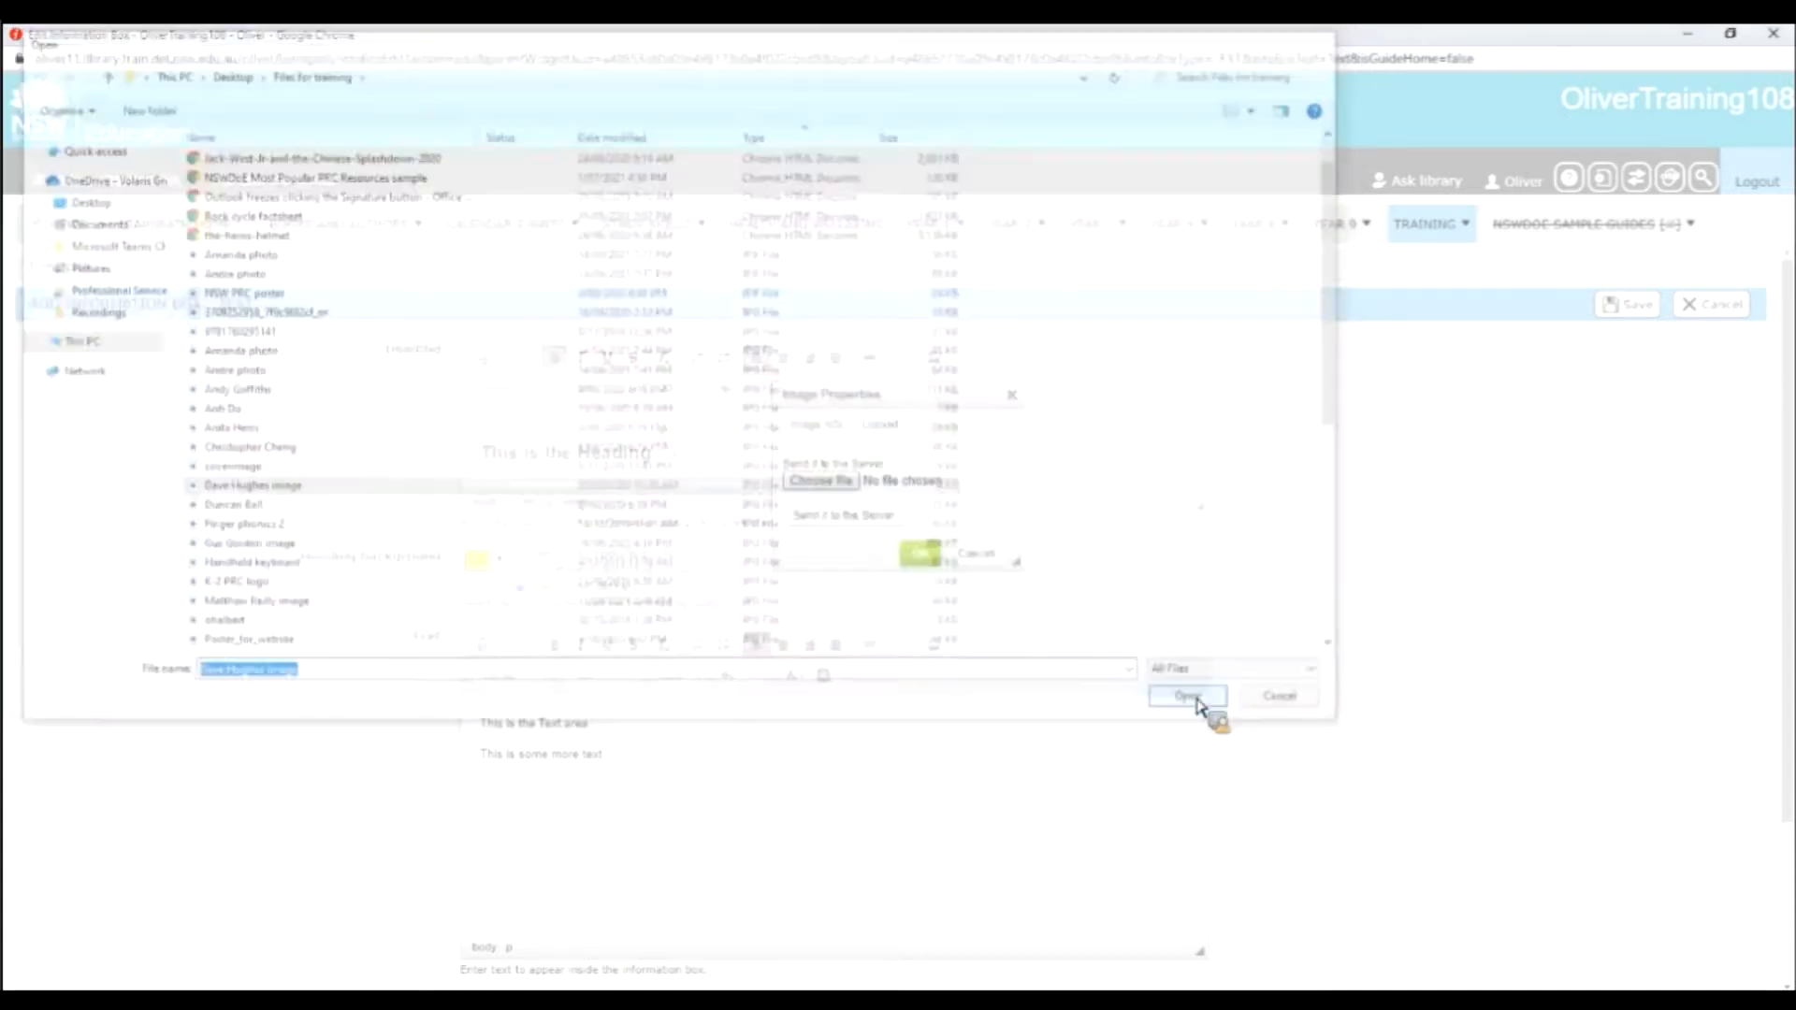
click(887, 526)
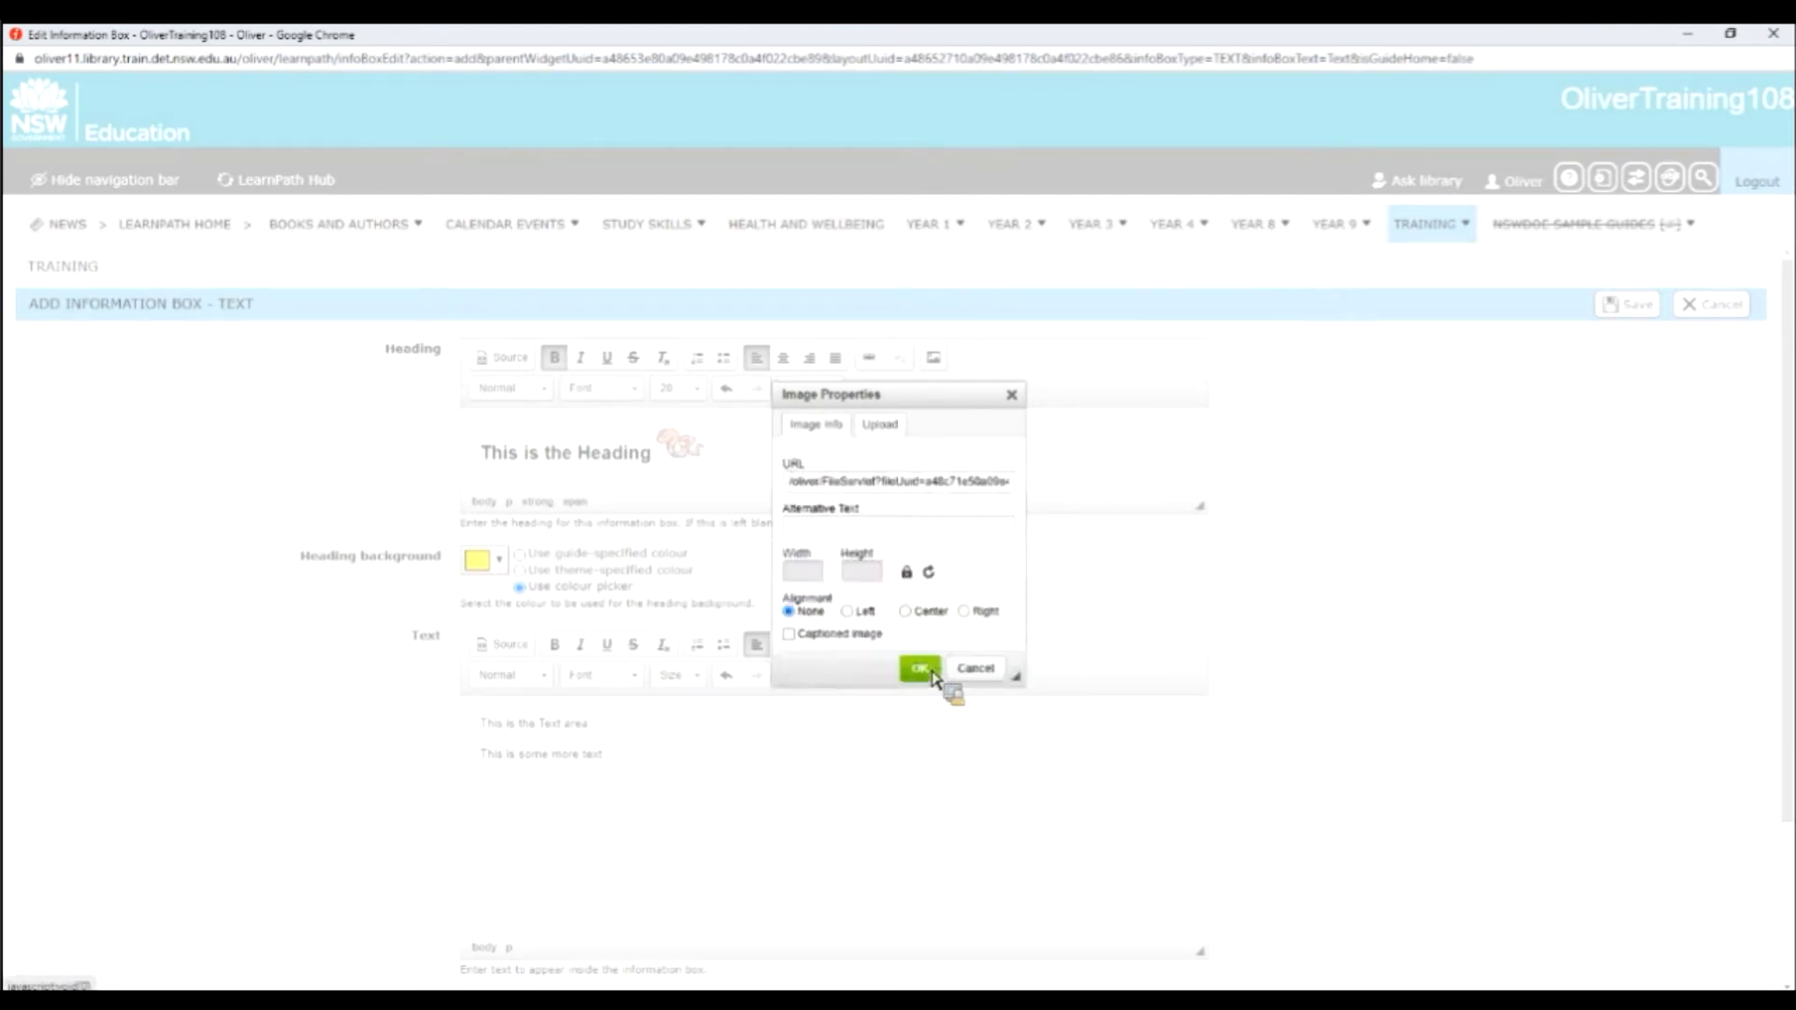
click(921, 671)
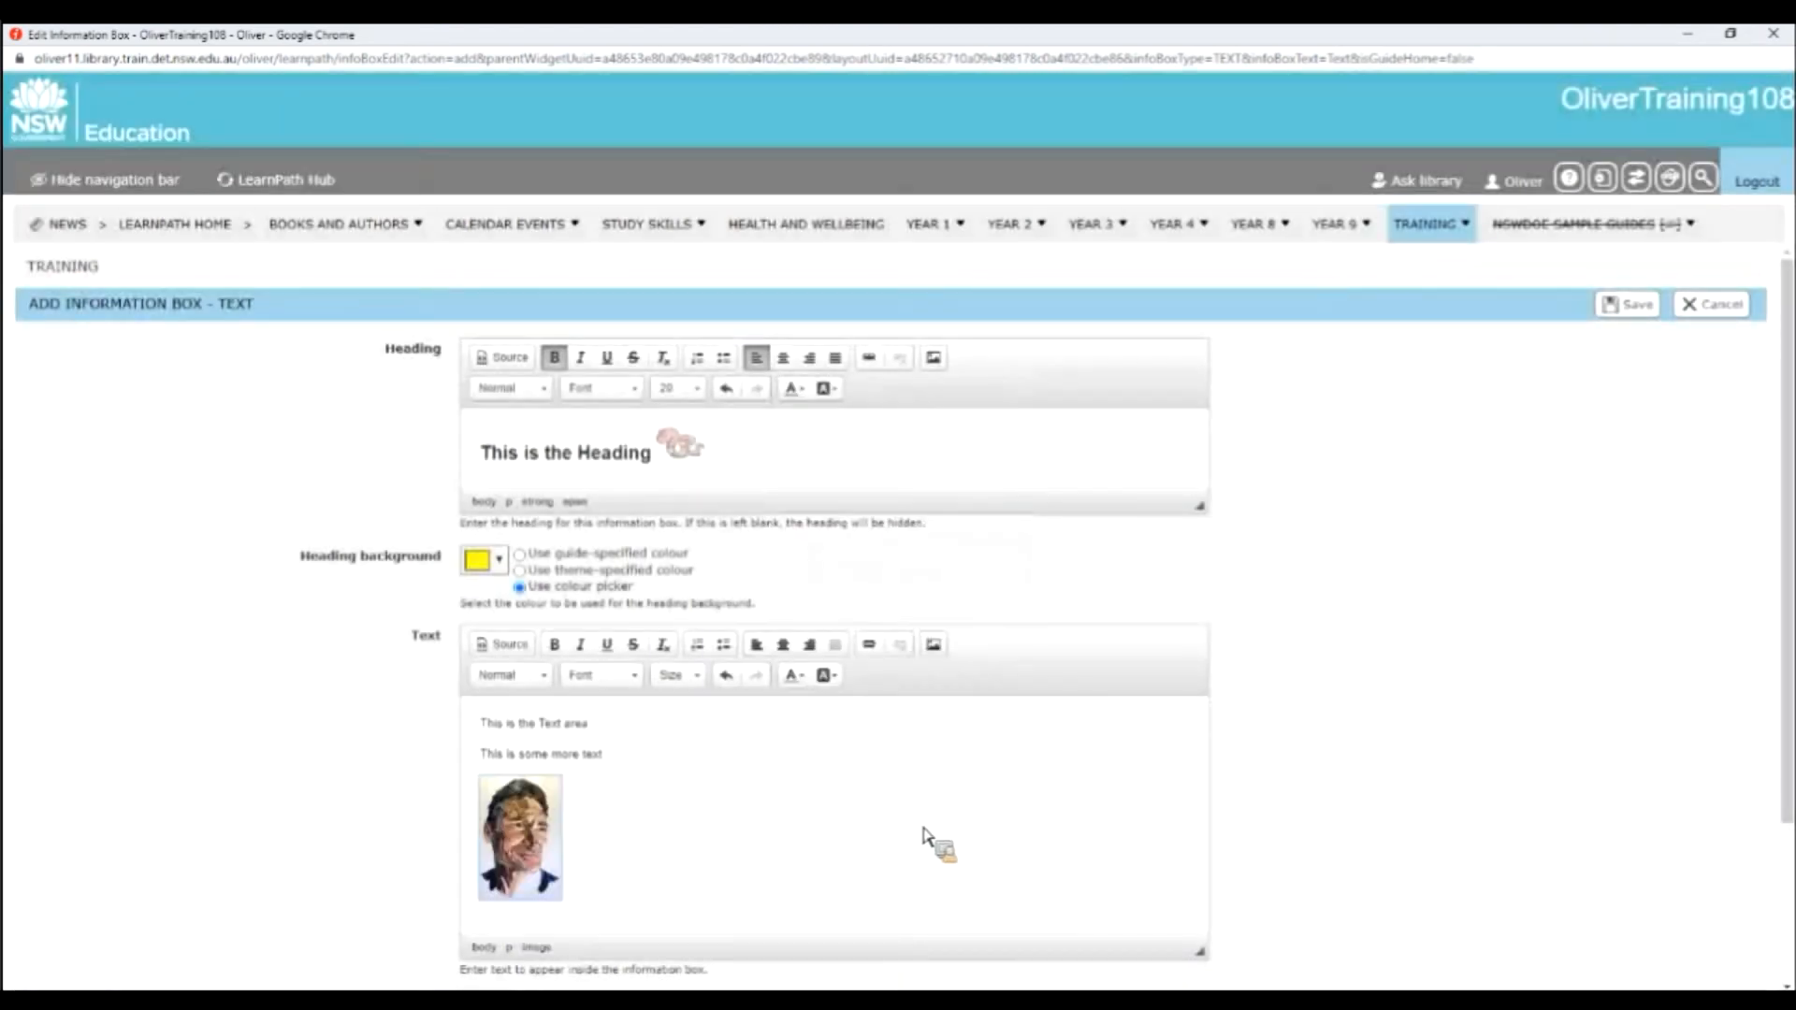
Start a new line below the inserted portrait image in the text box.
scroll(921, 831, down, 2)
click(613, 716)
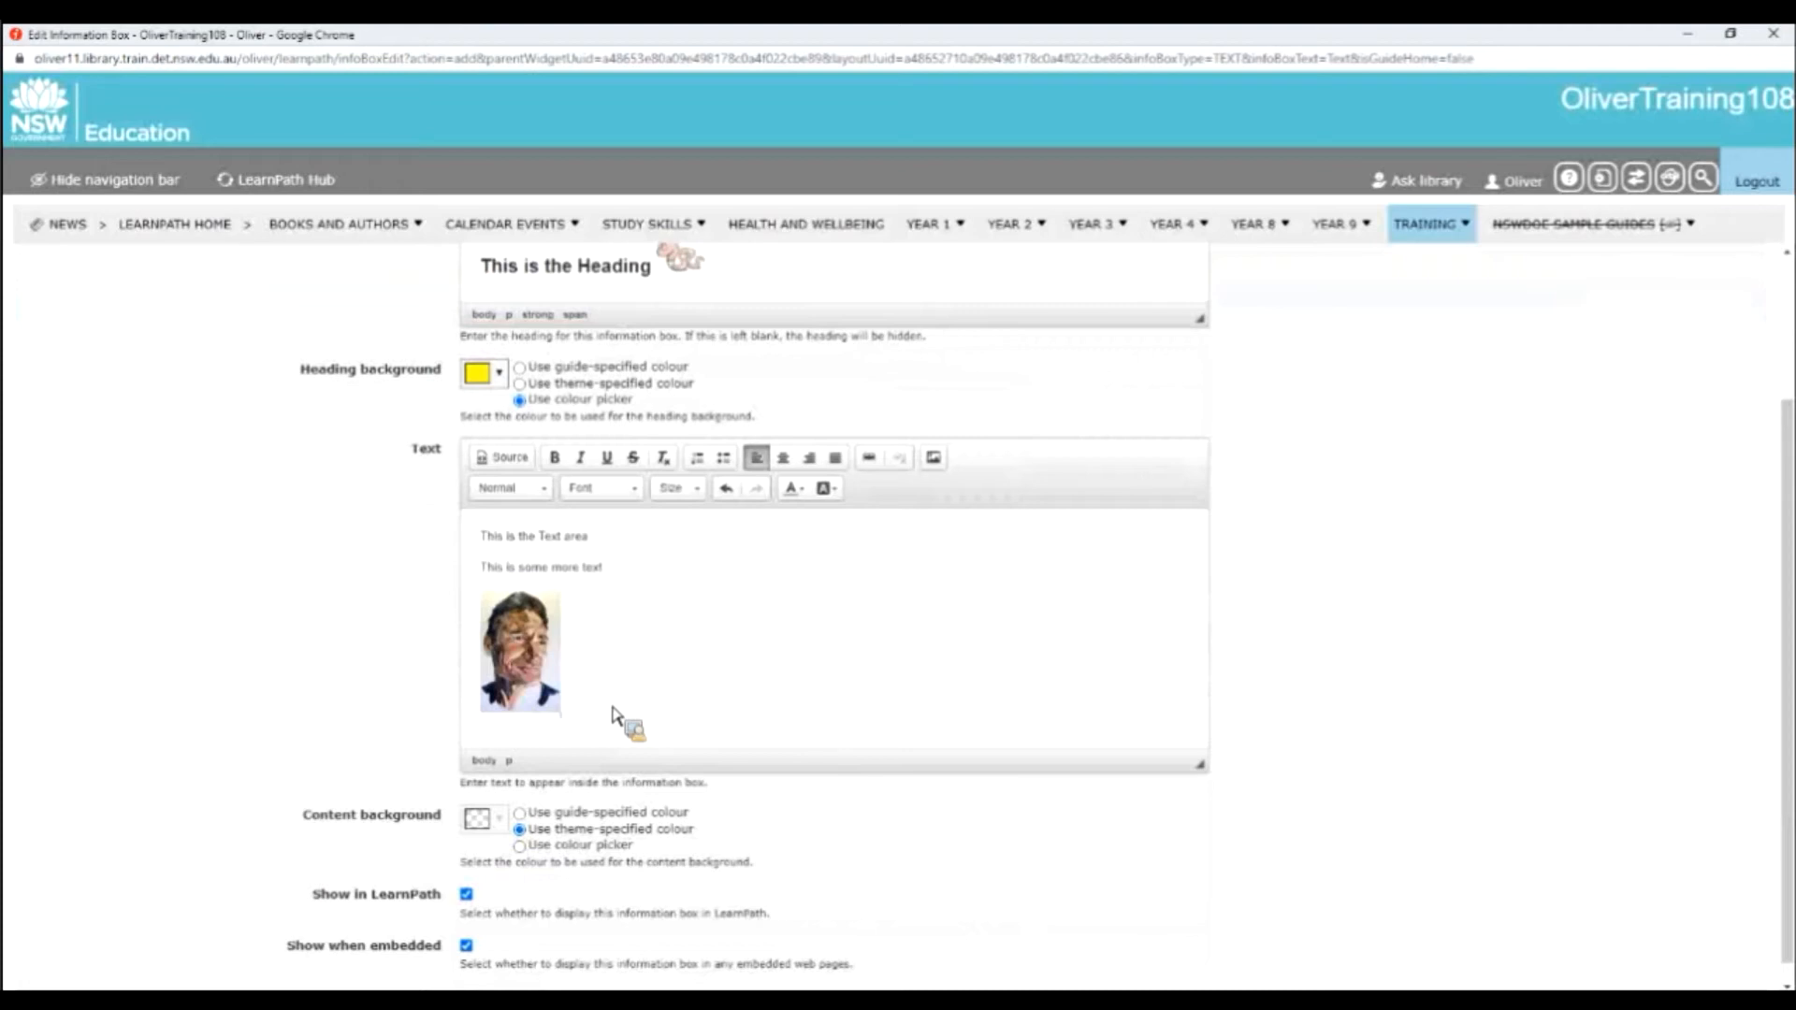
key(Return)
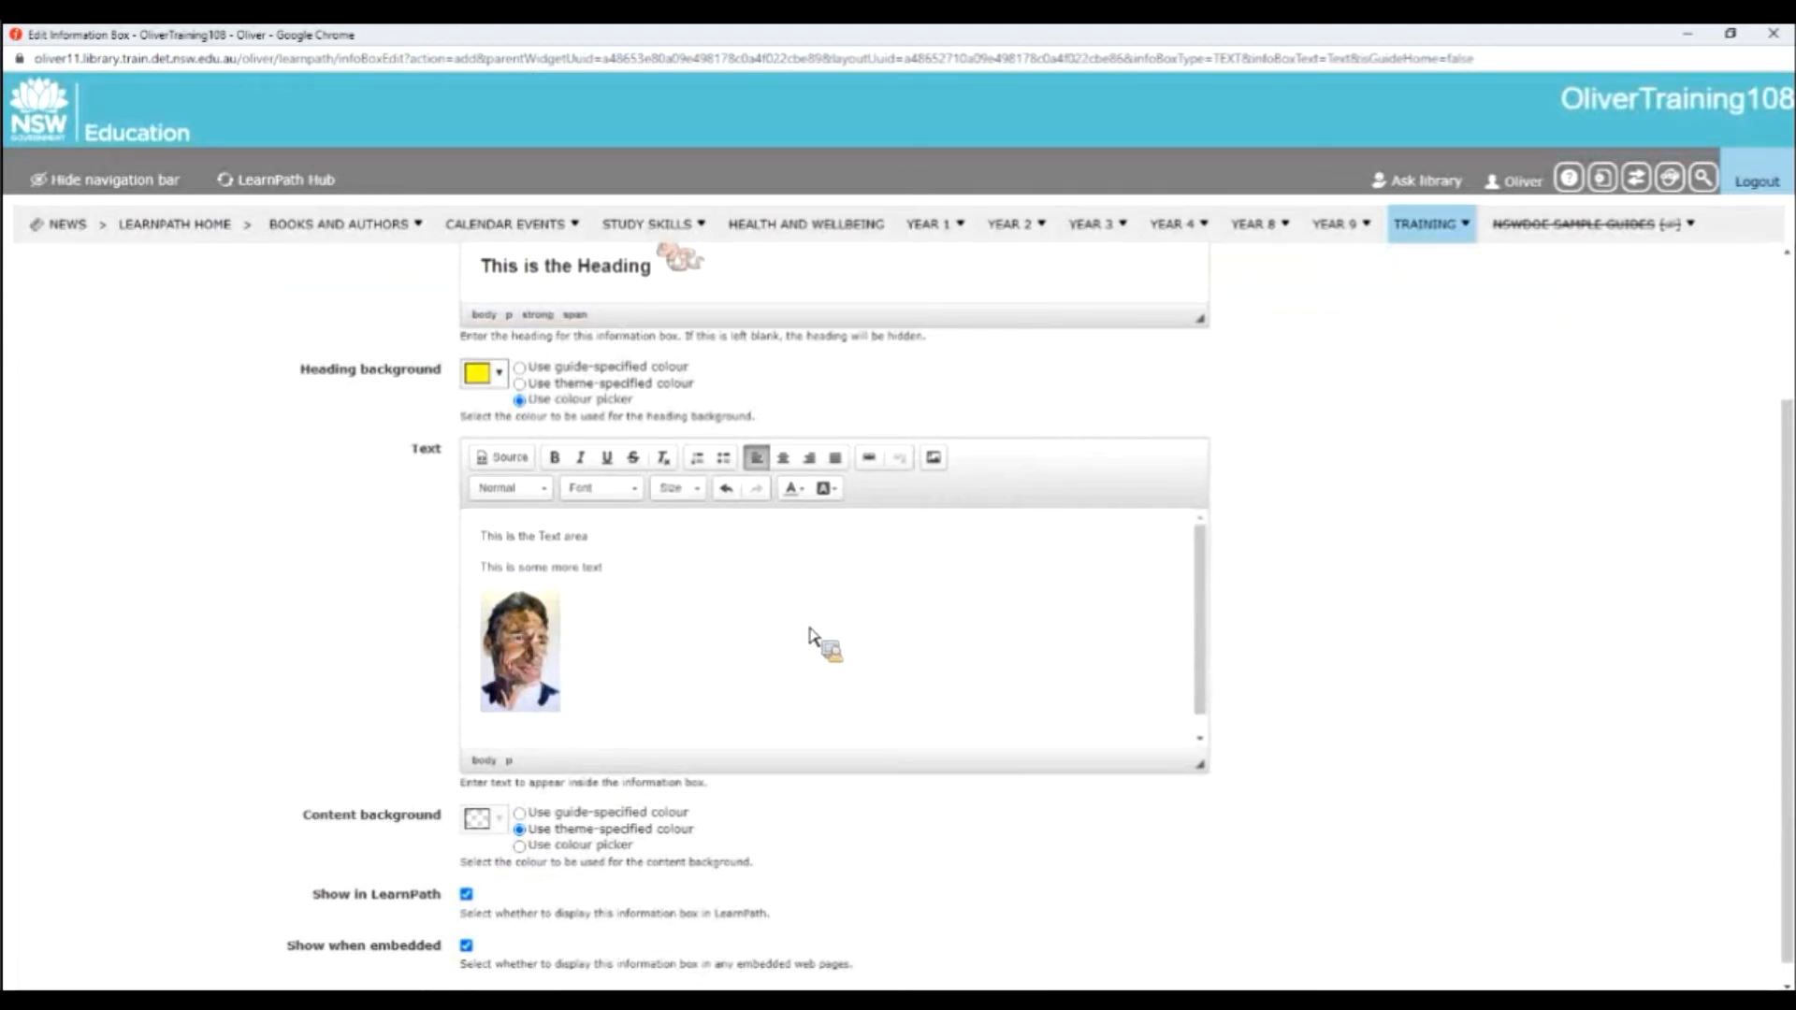
Write "Lego" and "Ikea" on separate lines below the portrait image in the text box.
scroll(809, 636, down, 1)
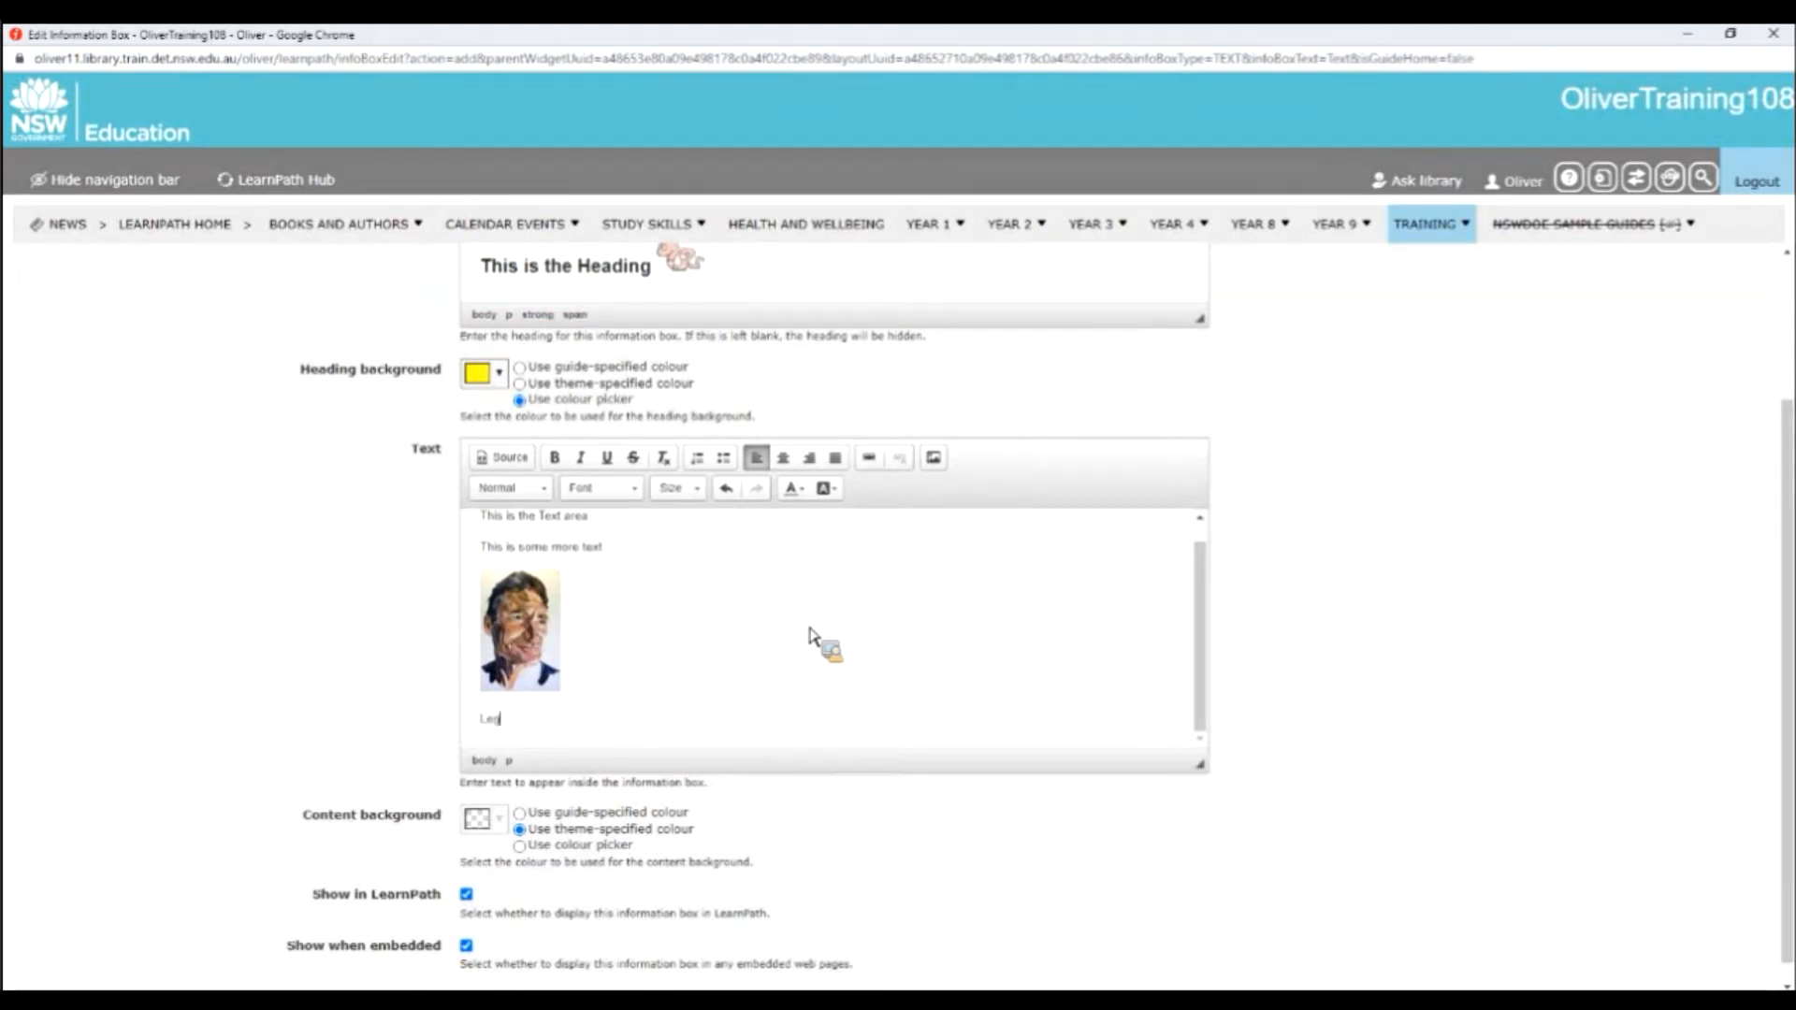
text(Lego)
key(Return)
text(It)
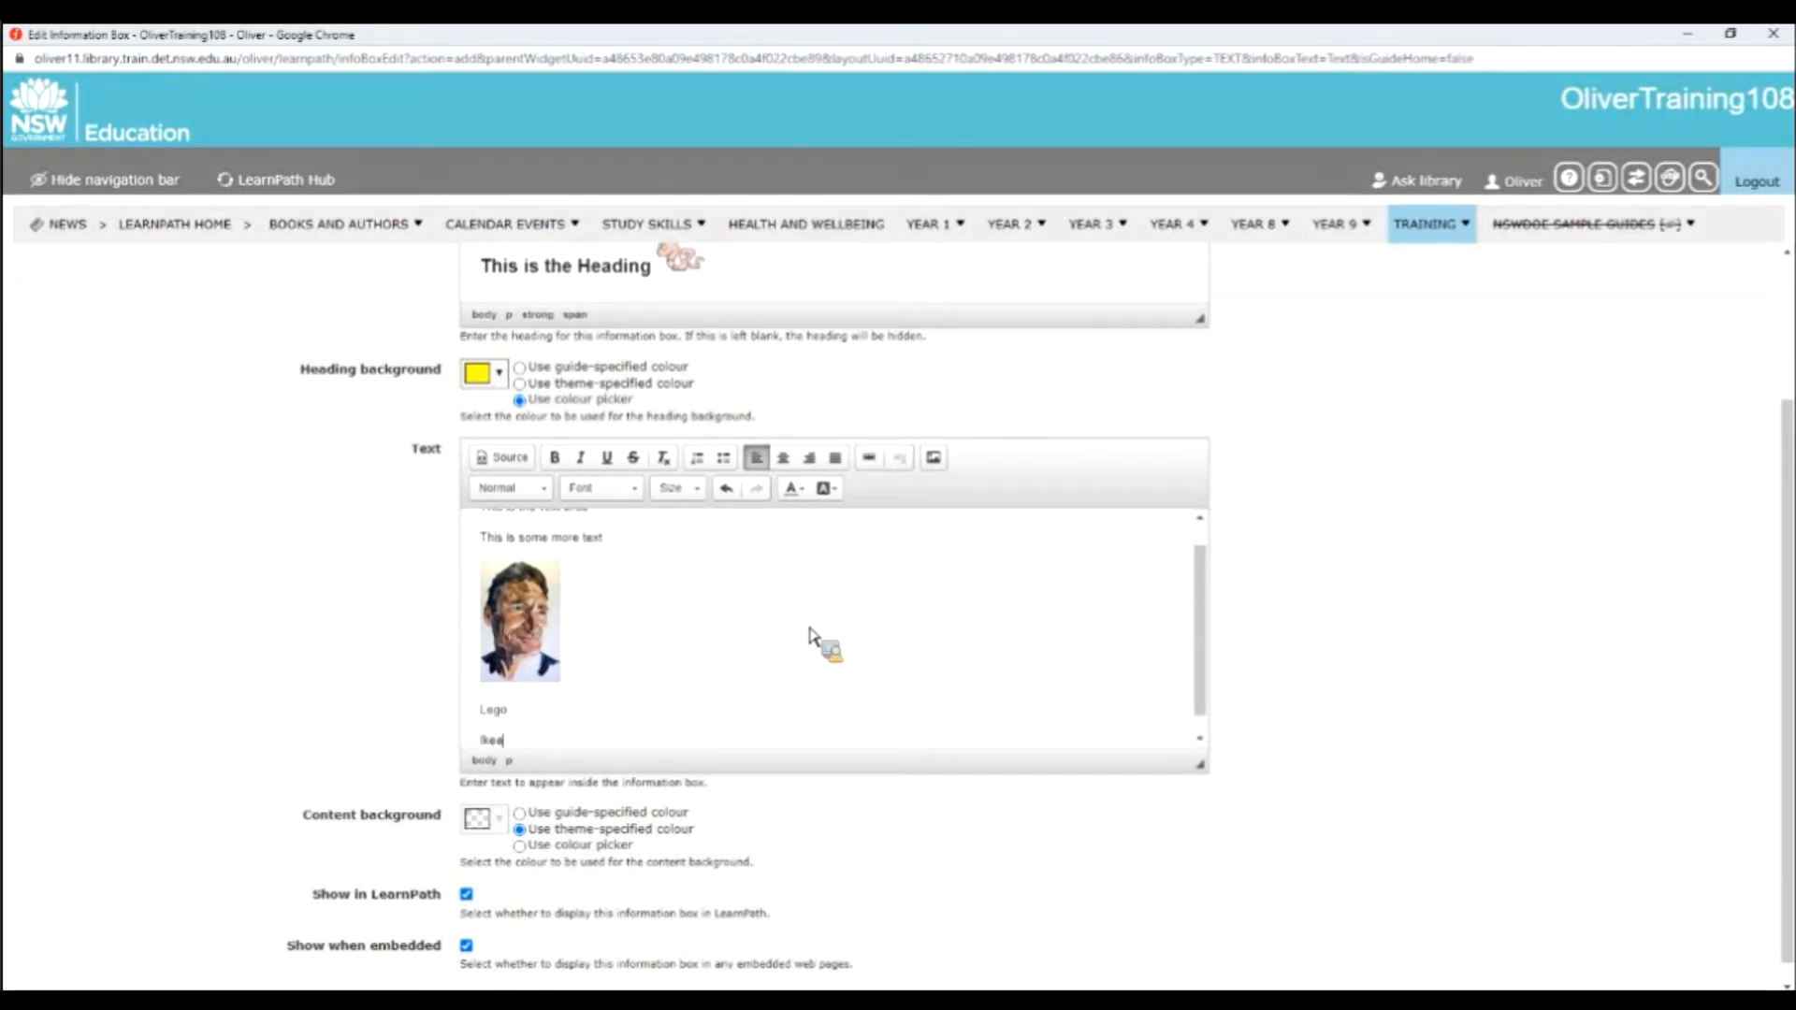
click(551, 705)
drag(551, 707, 487, 711)
click(871, 462)
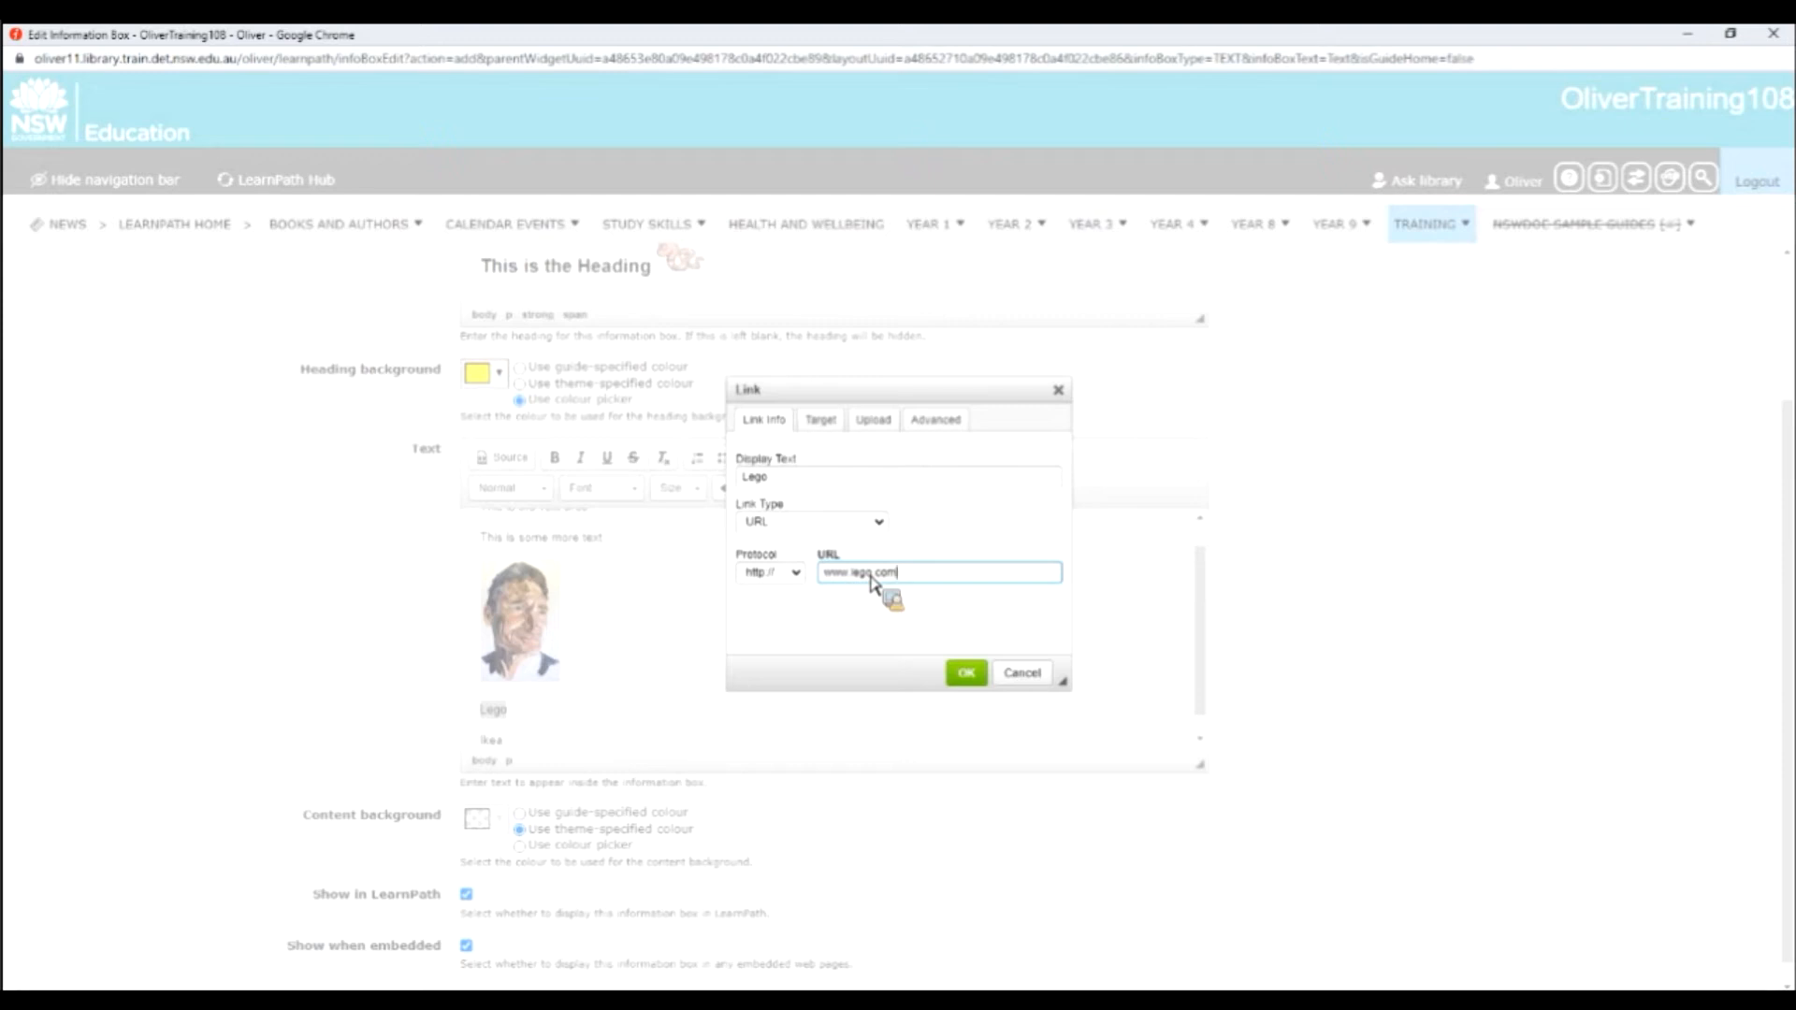
click(833, 426)
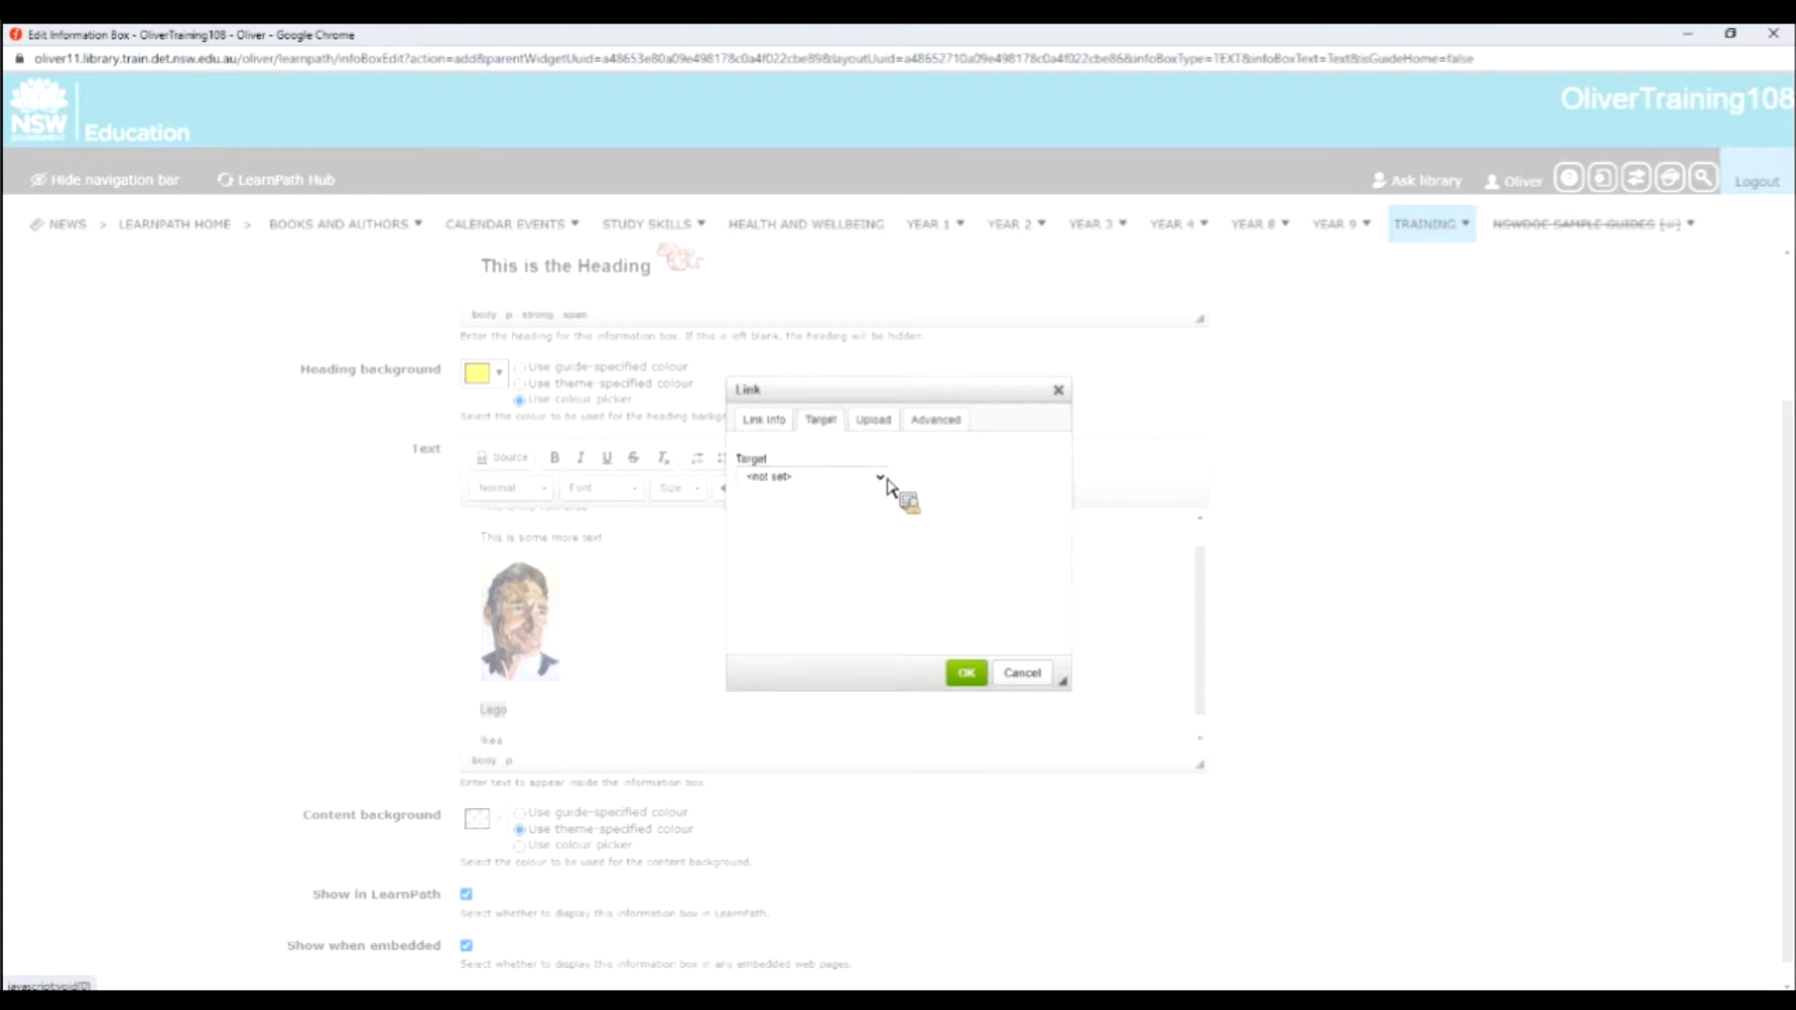
click(881, 479)
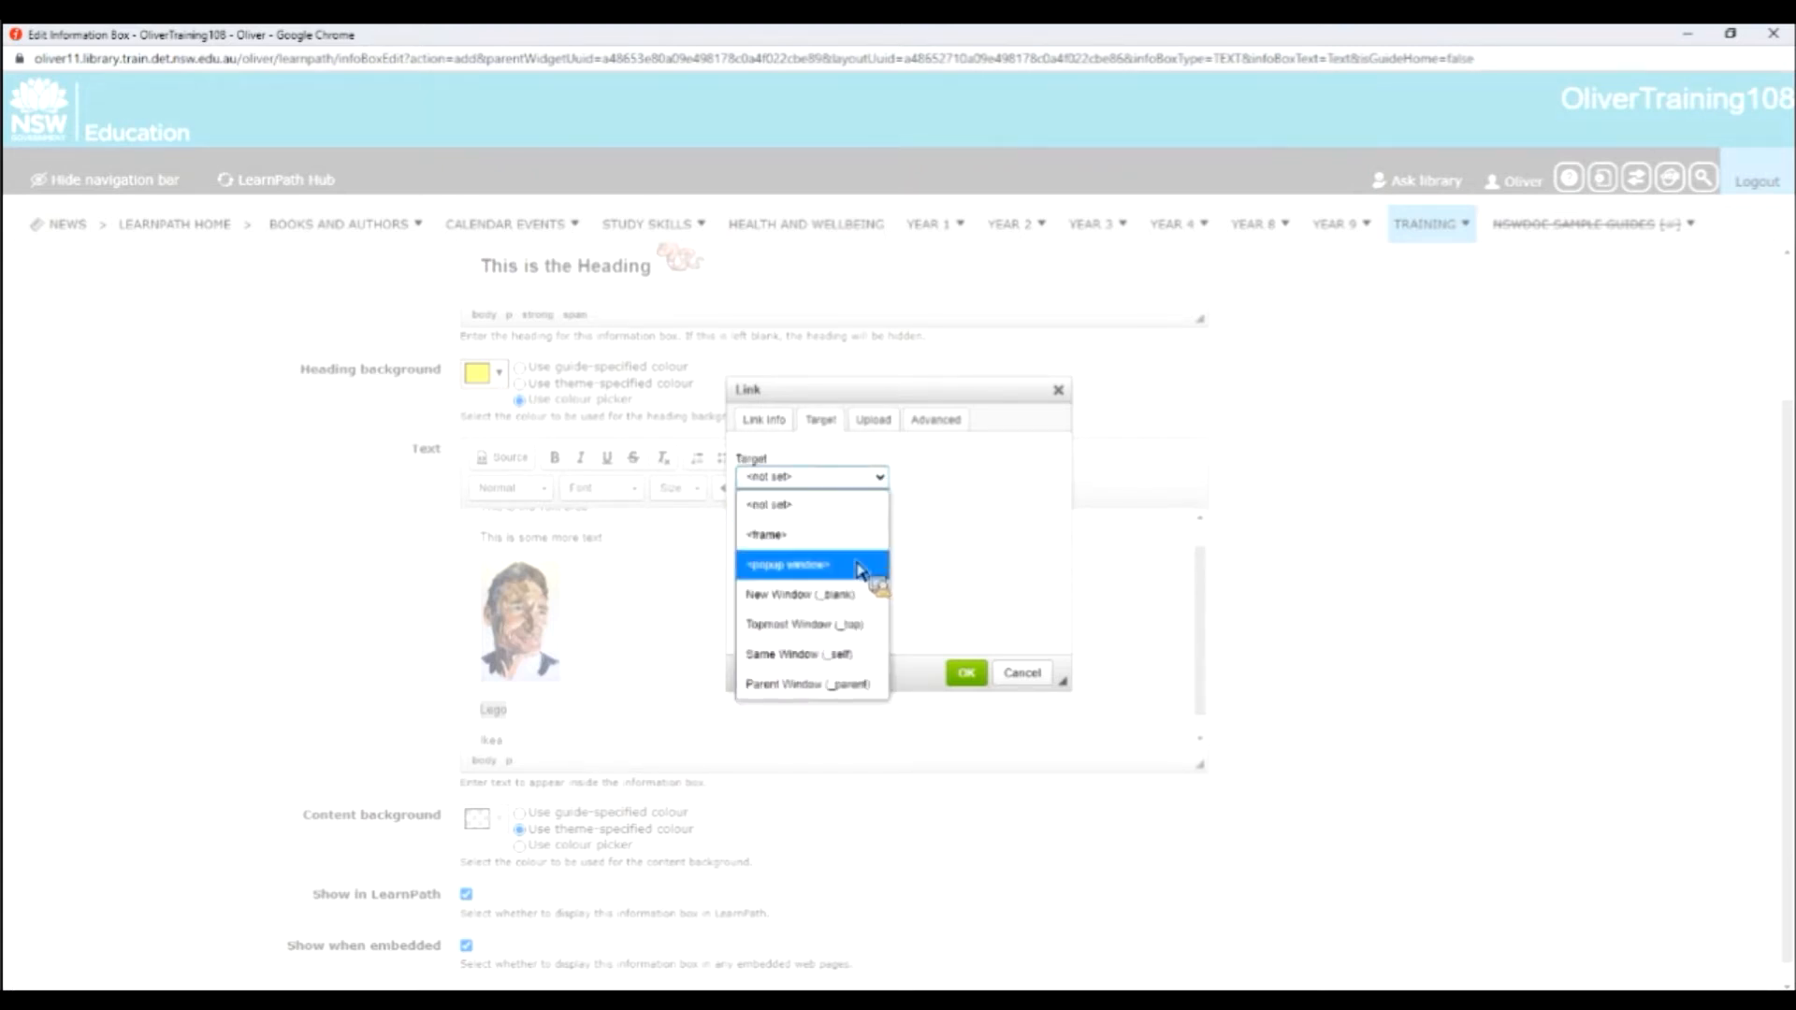
click(862, 566)
click(973, 675)
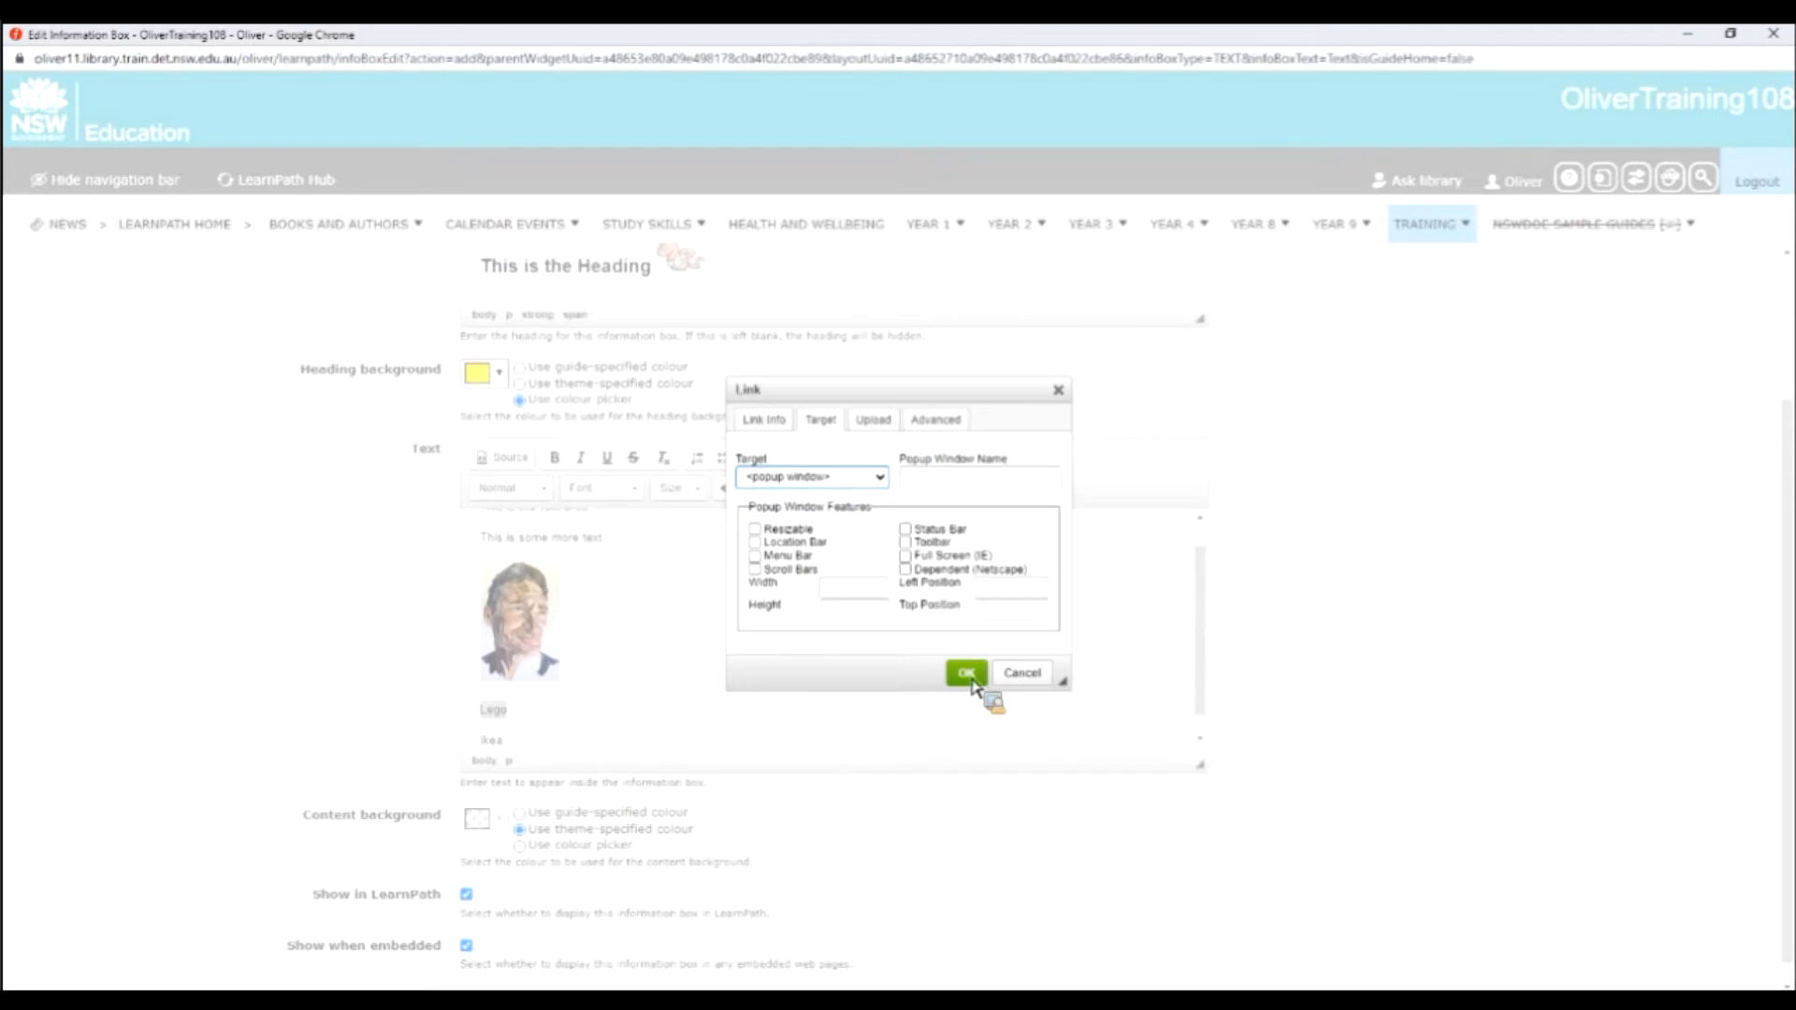
click(893, 681)
scroll(814, 692, down, 1)
drag(532, 722, 484, 722)
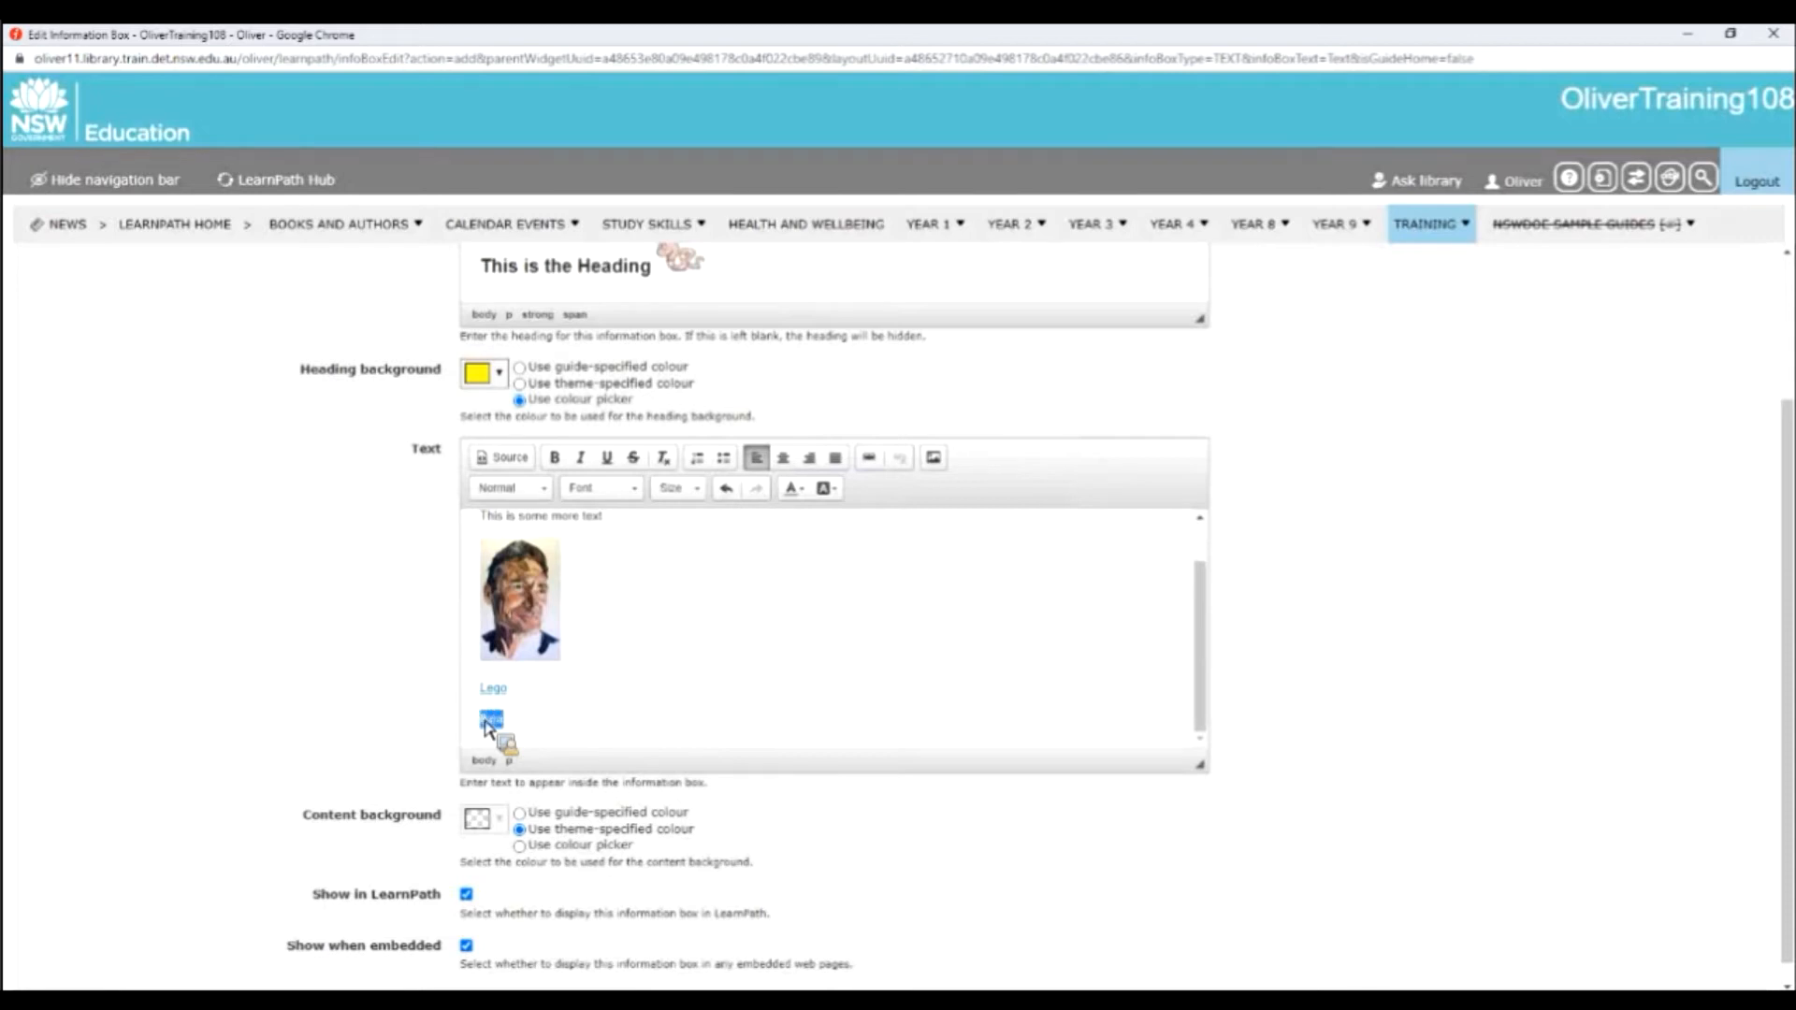
click(884, 464)
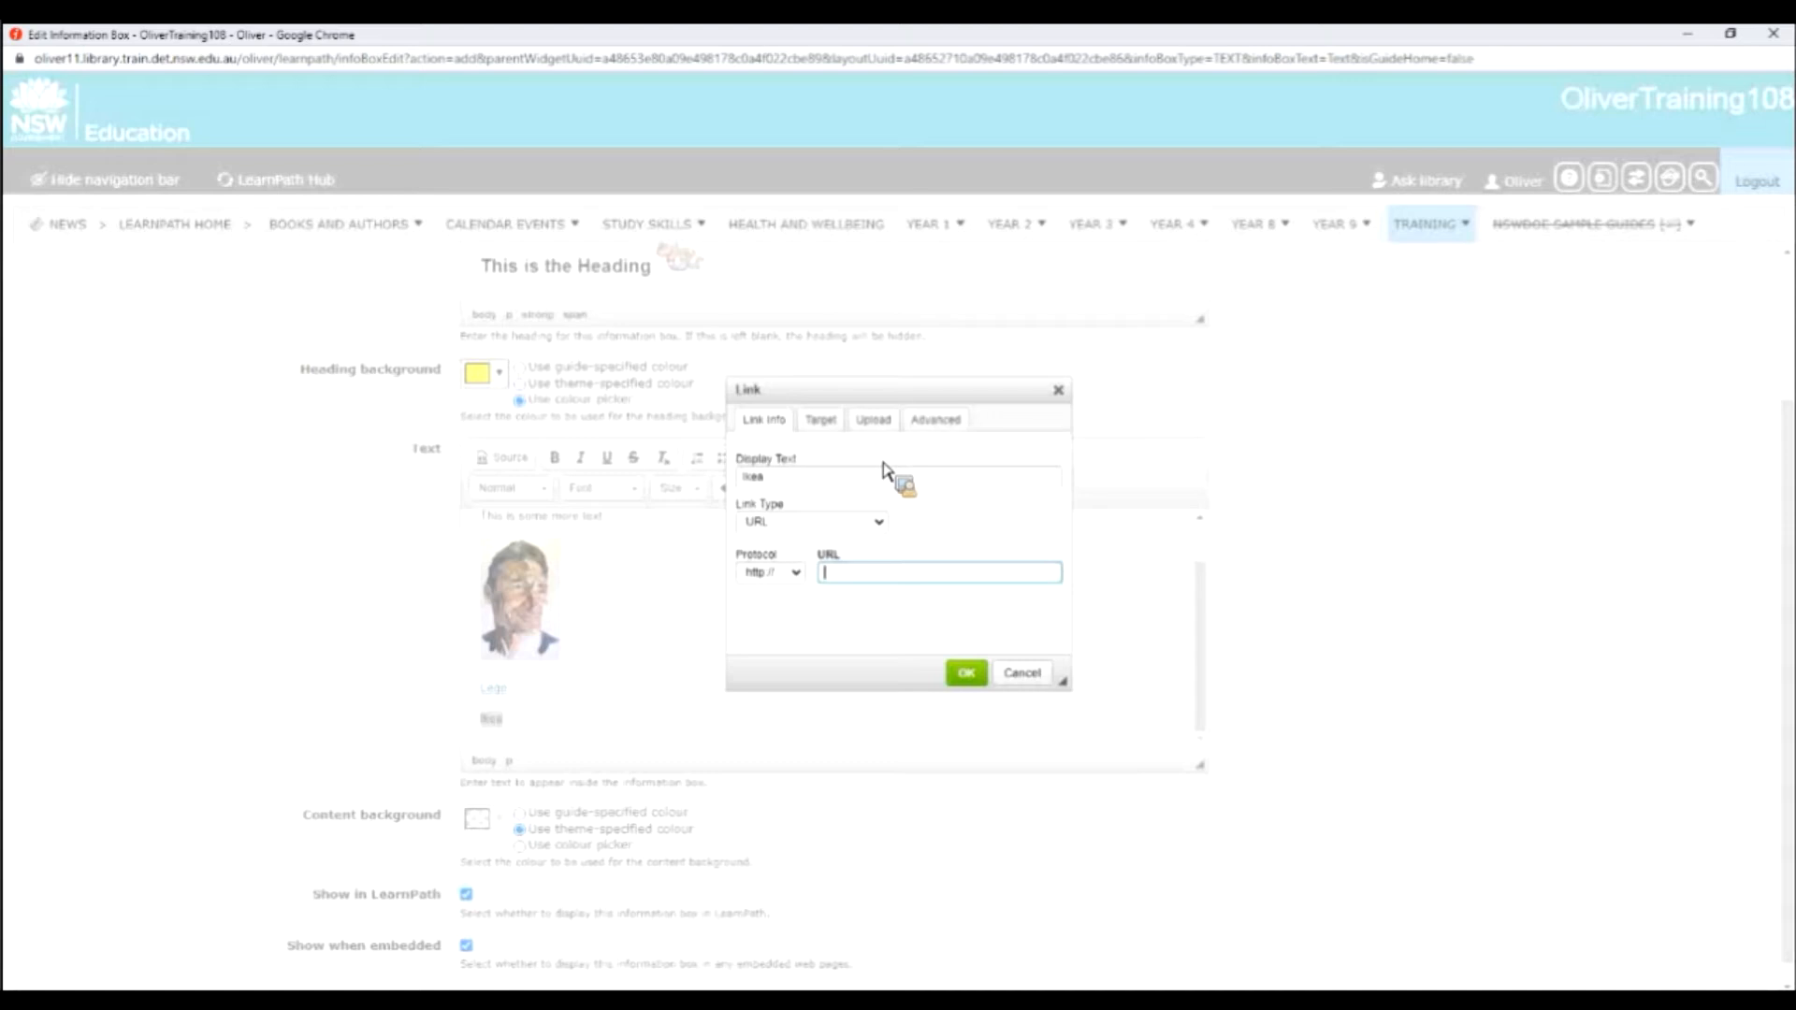
text(www.ikea.com)
click(845, 438)
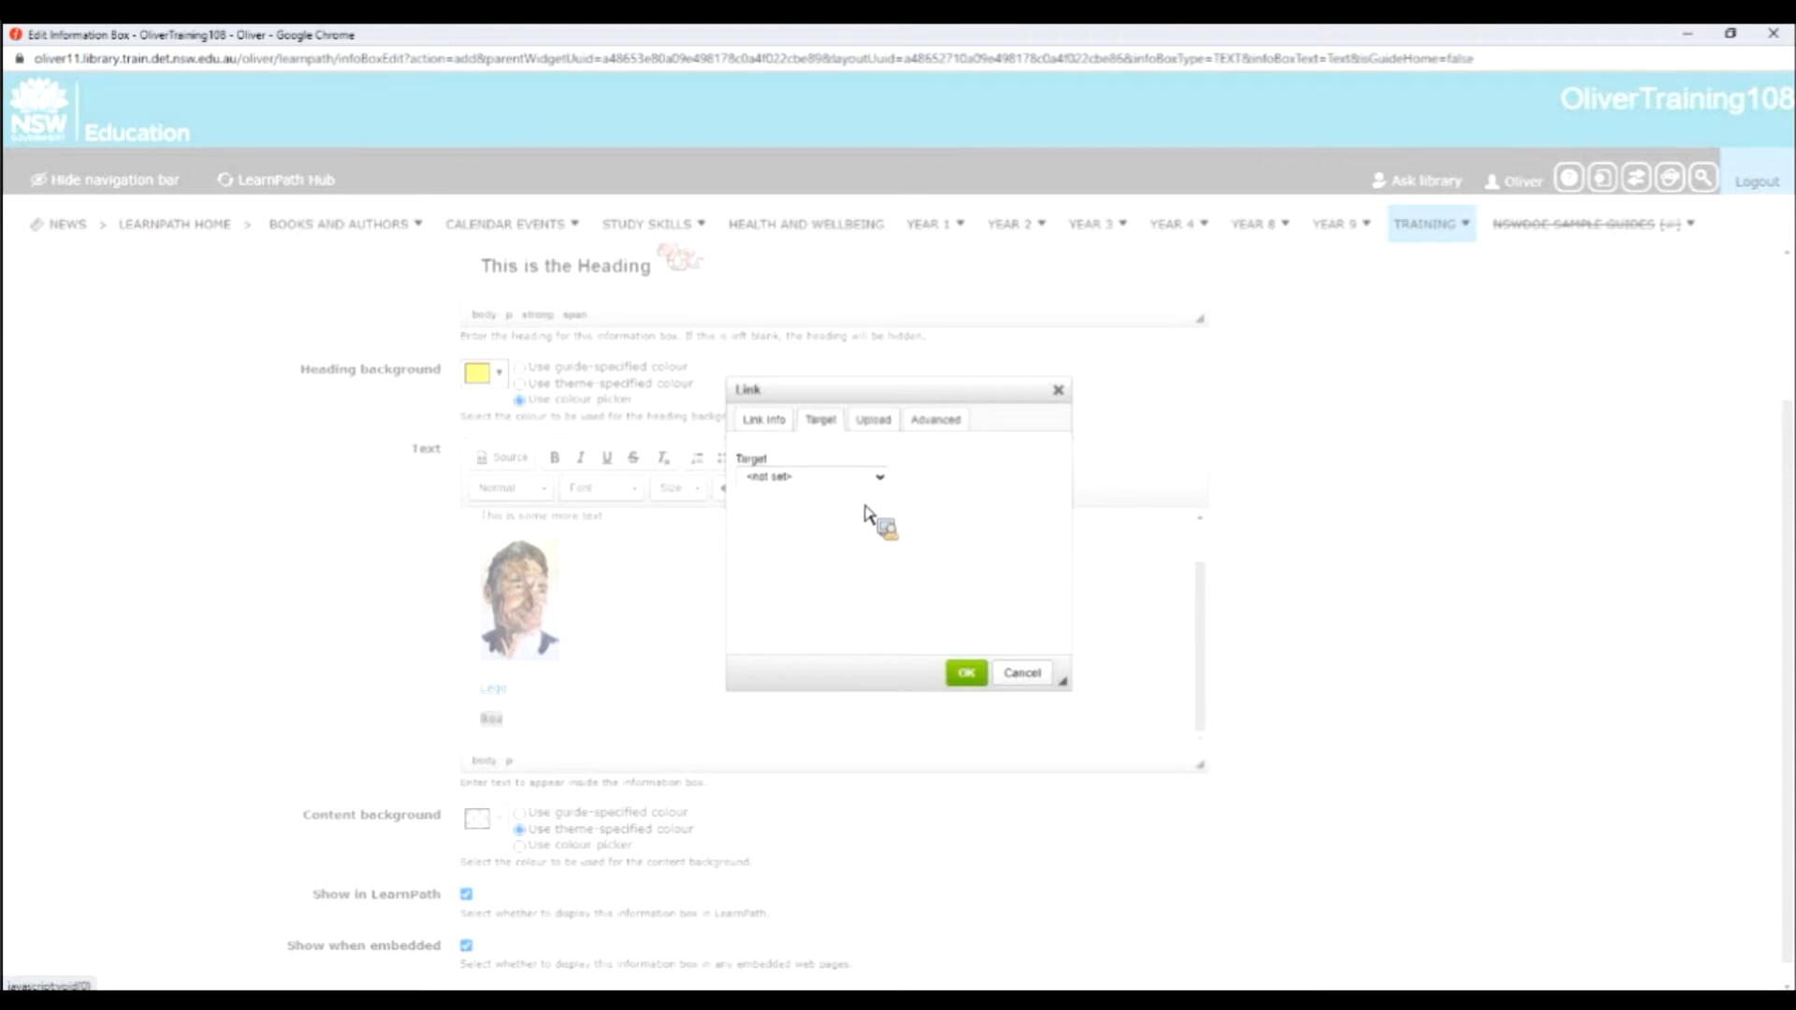
click(870, 477)
click(845, 567)
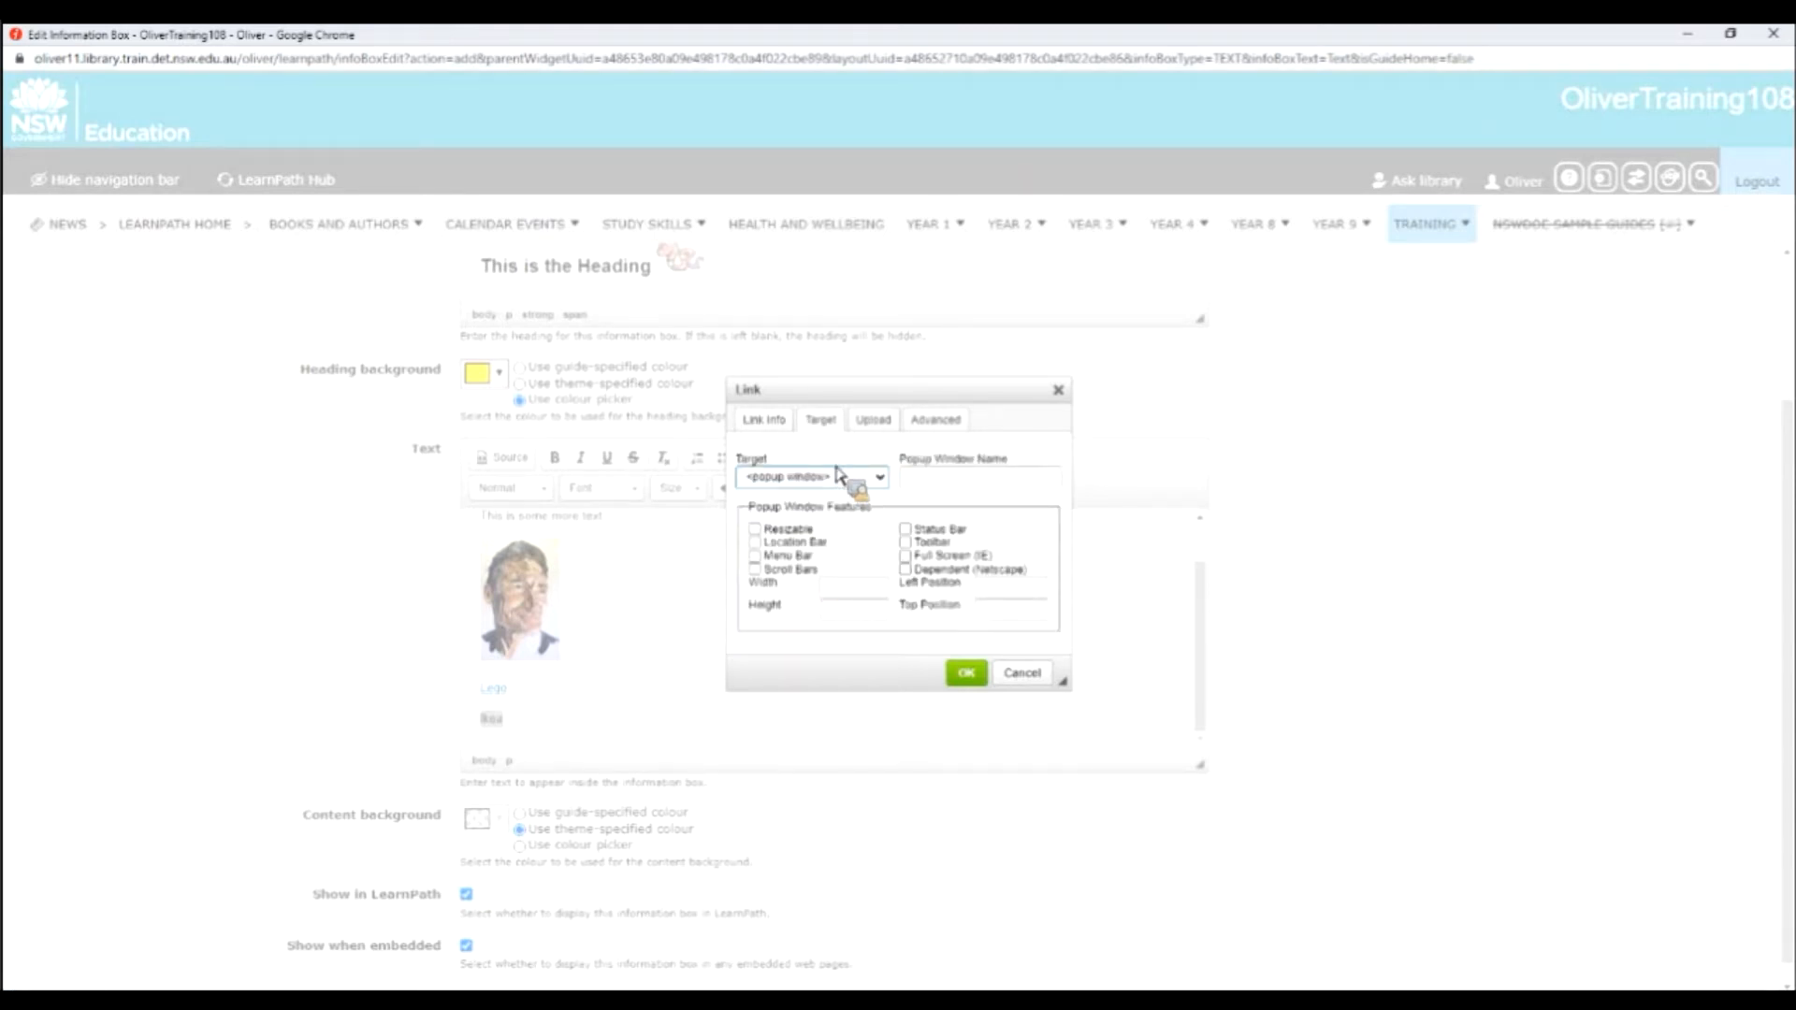
click(966, 673)
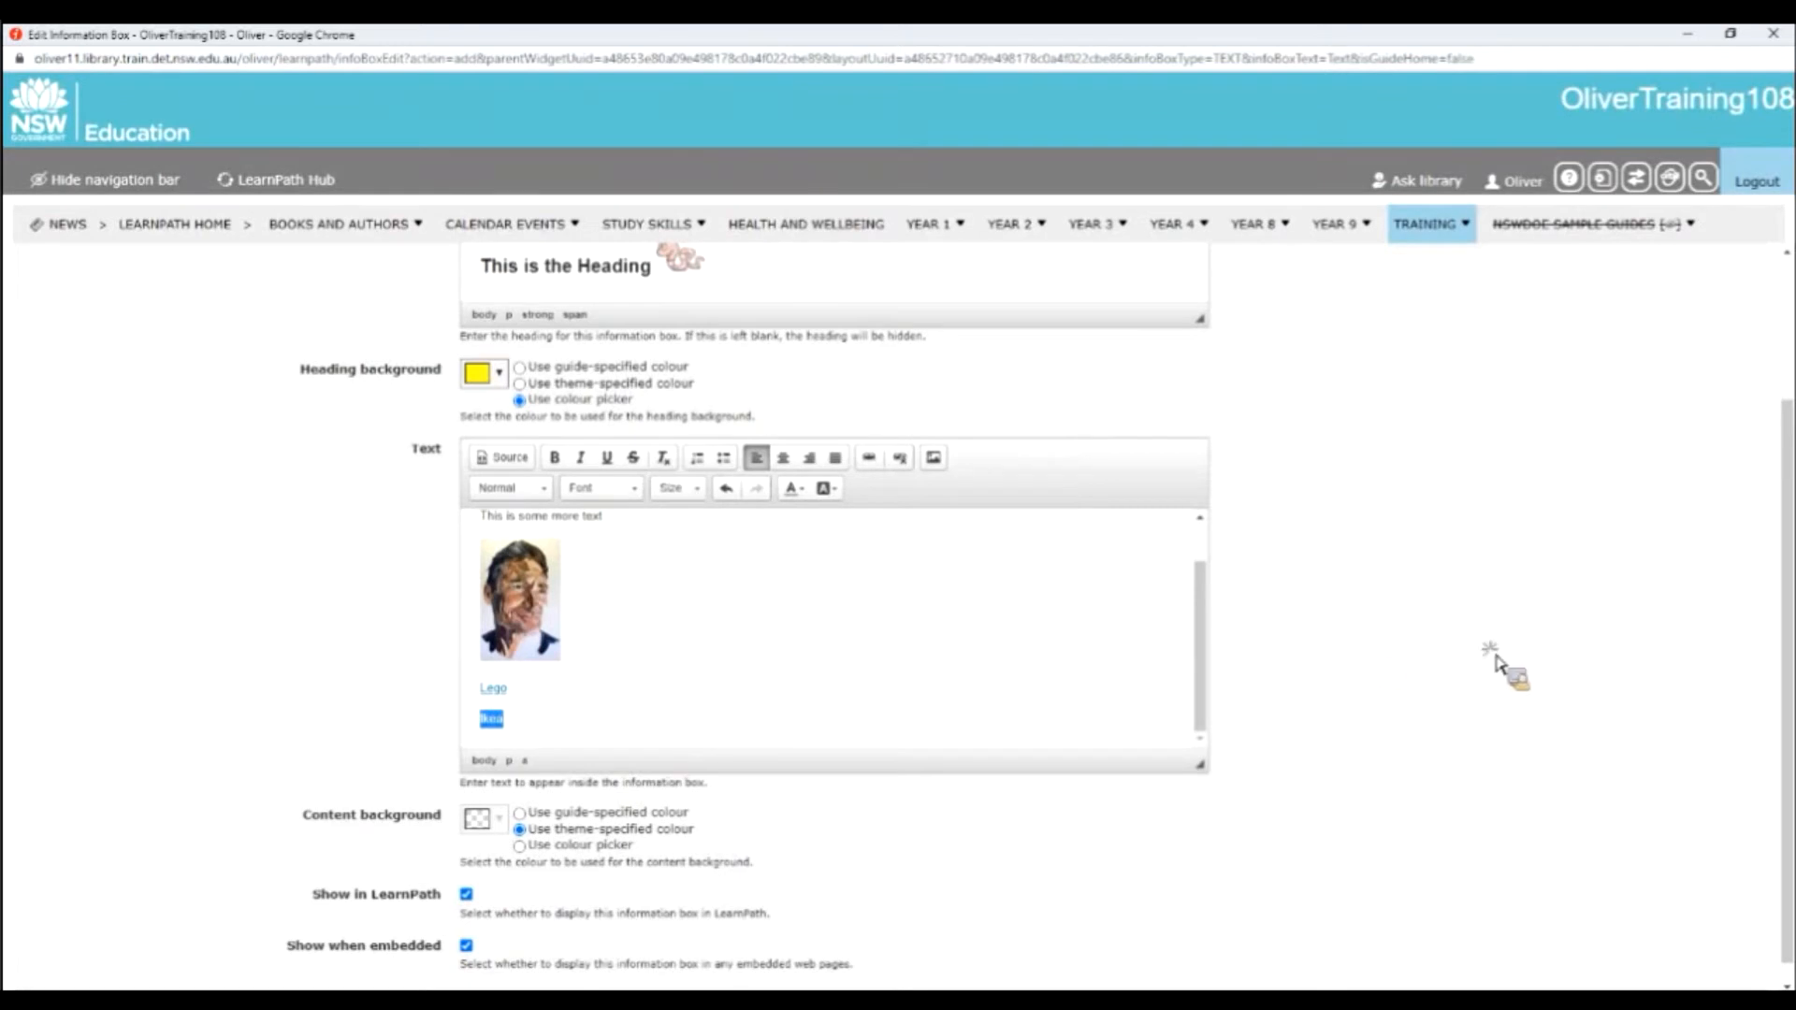
click(1416, 685)
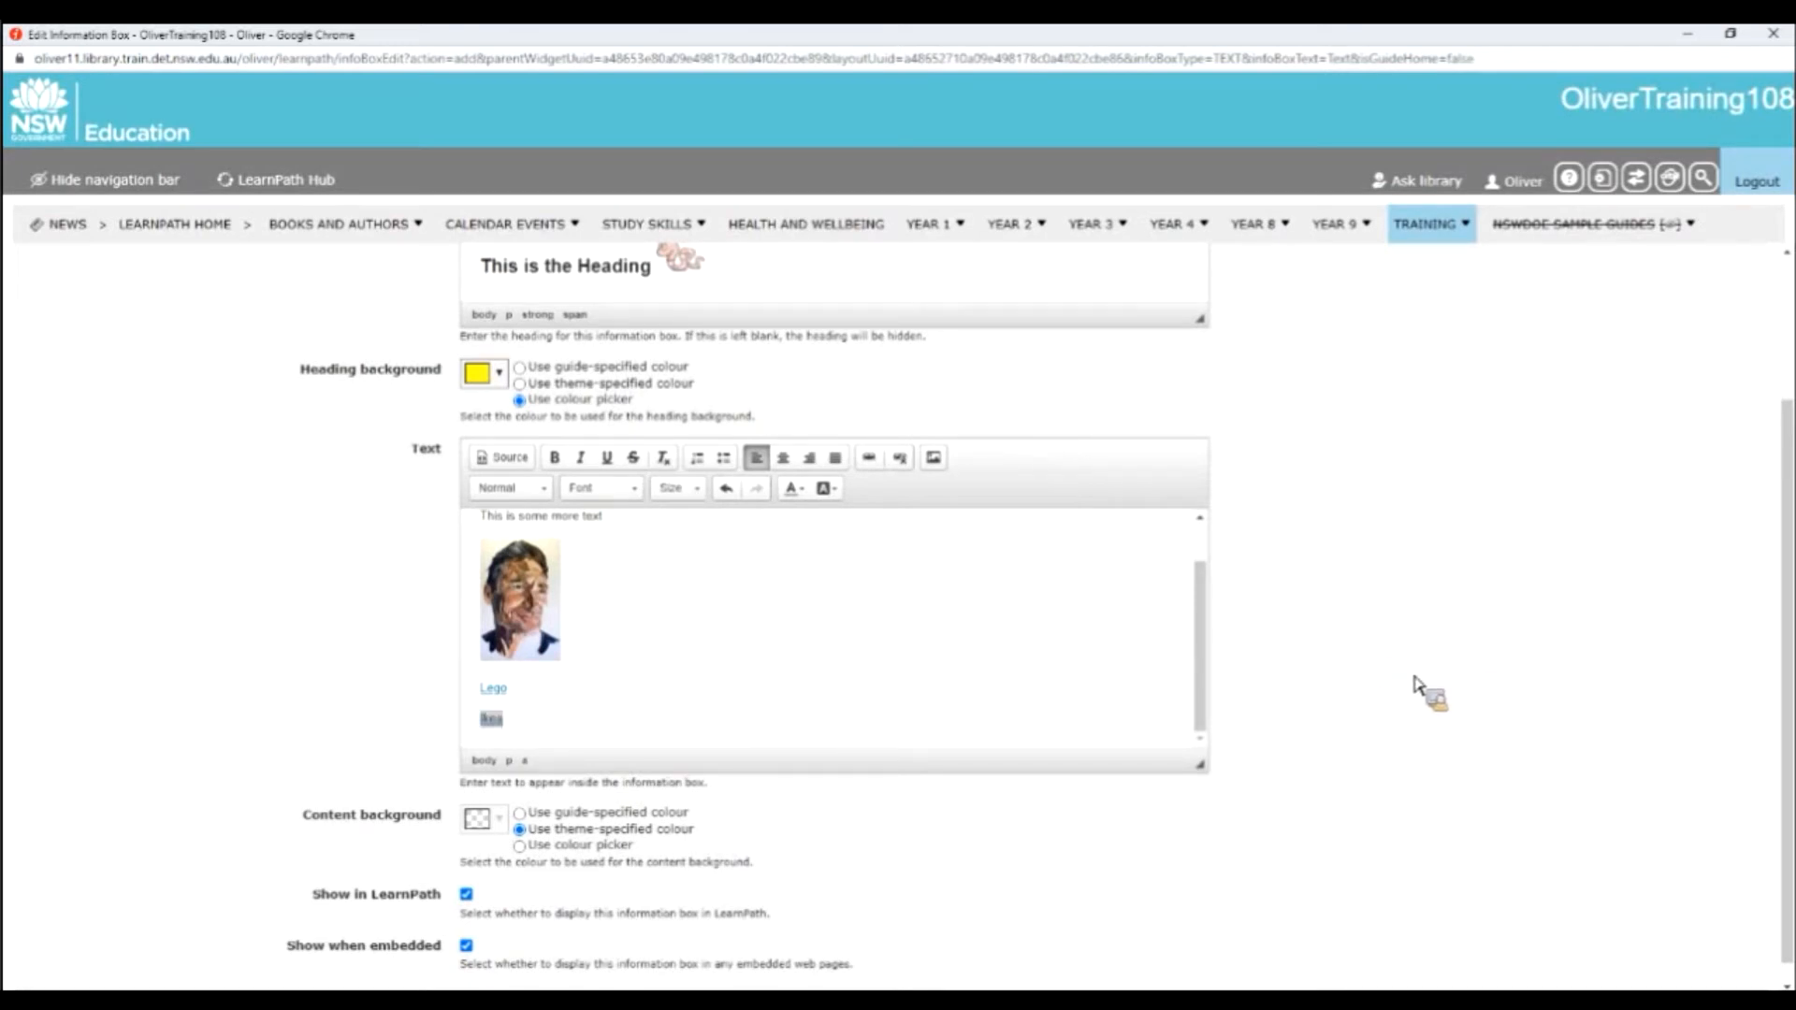
Check the remaining background and display options of the text information box and save it.
scroll(623, 757, down, 1)
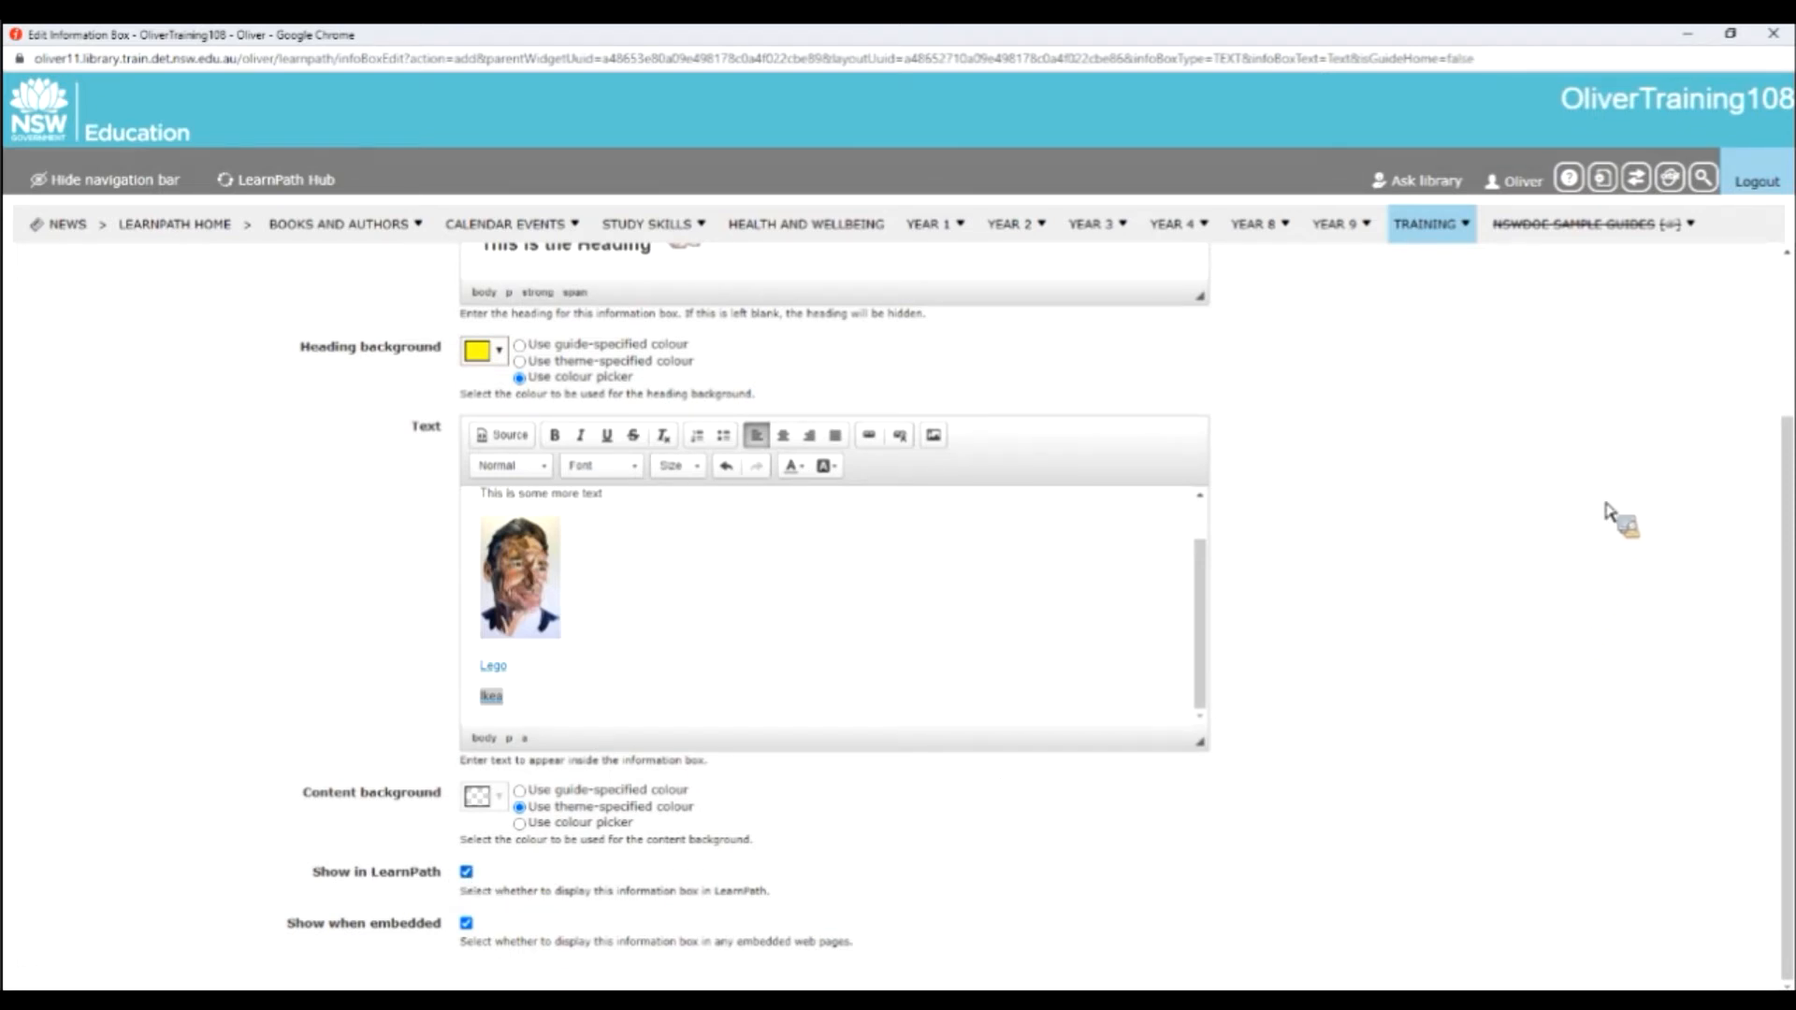
scroll(1642, 327, up, 3)
click(1637, 307)
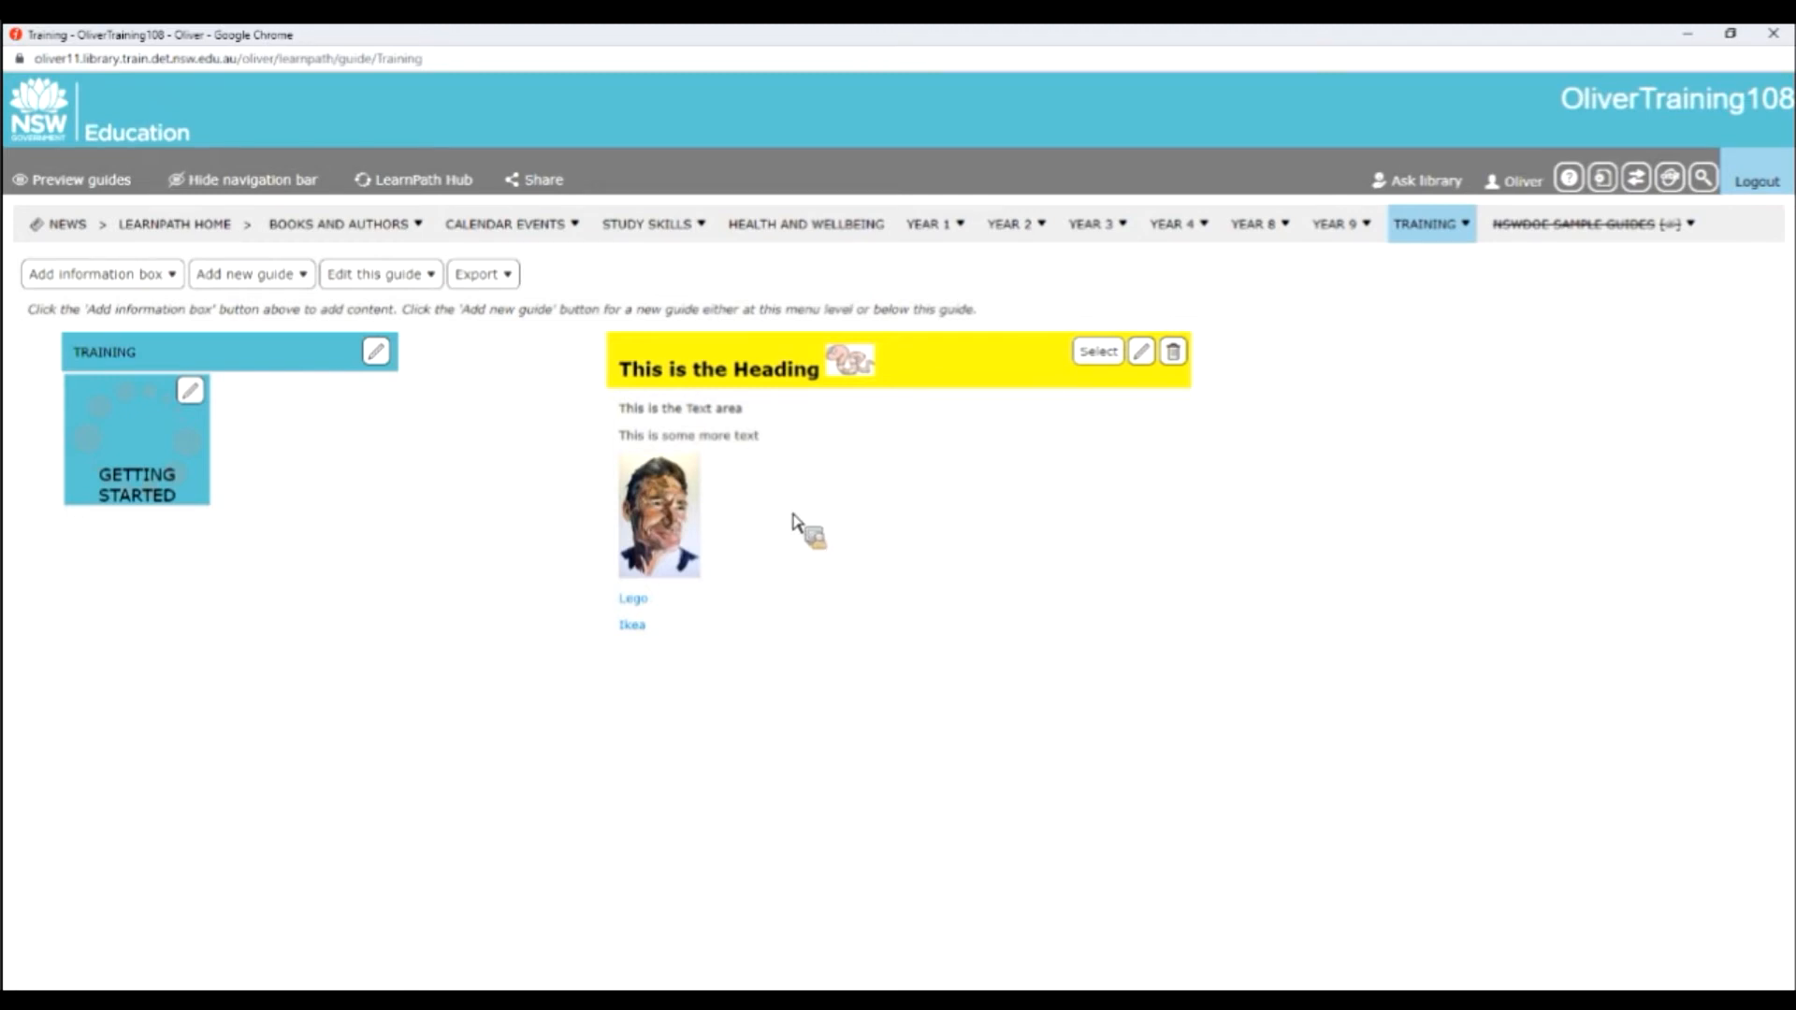
Edit the guide's layout, narrow the "This is the Heading" box to about half its width and save the layout.
click(393, 283)
click(393, 308)
drag(947, 657, 338, 372)
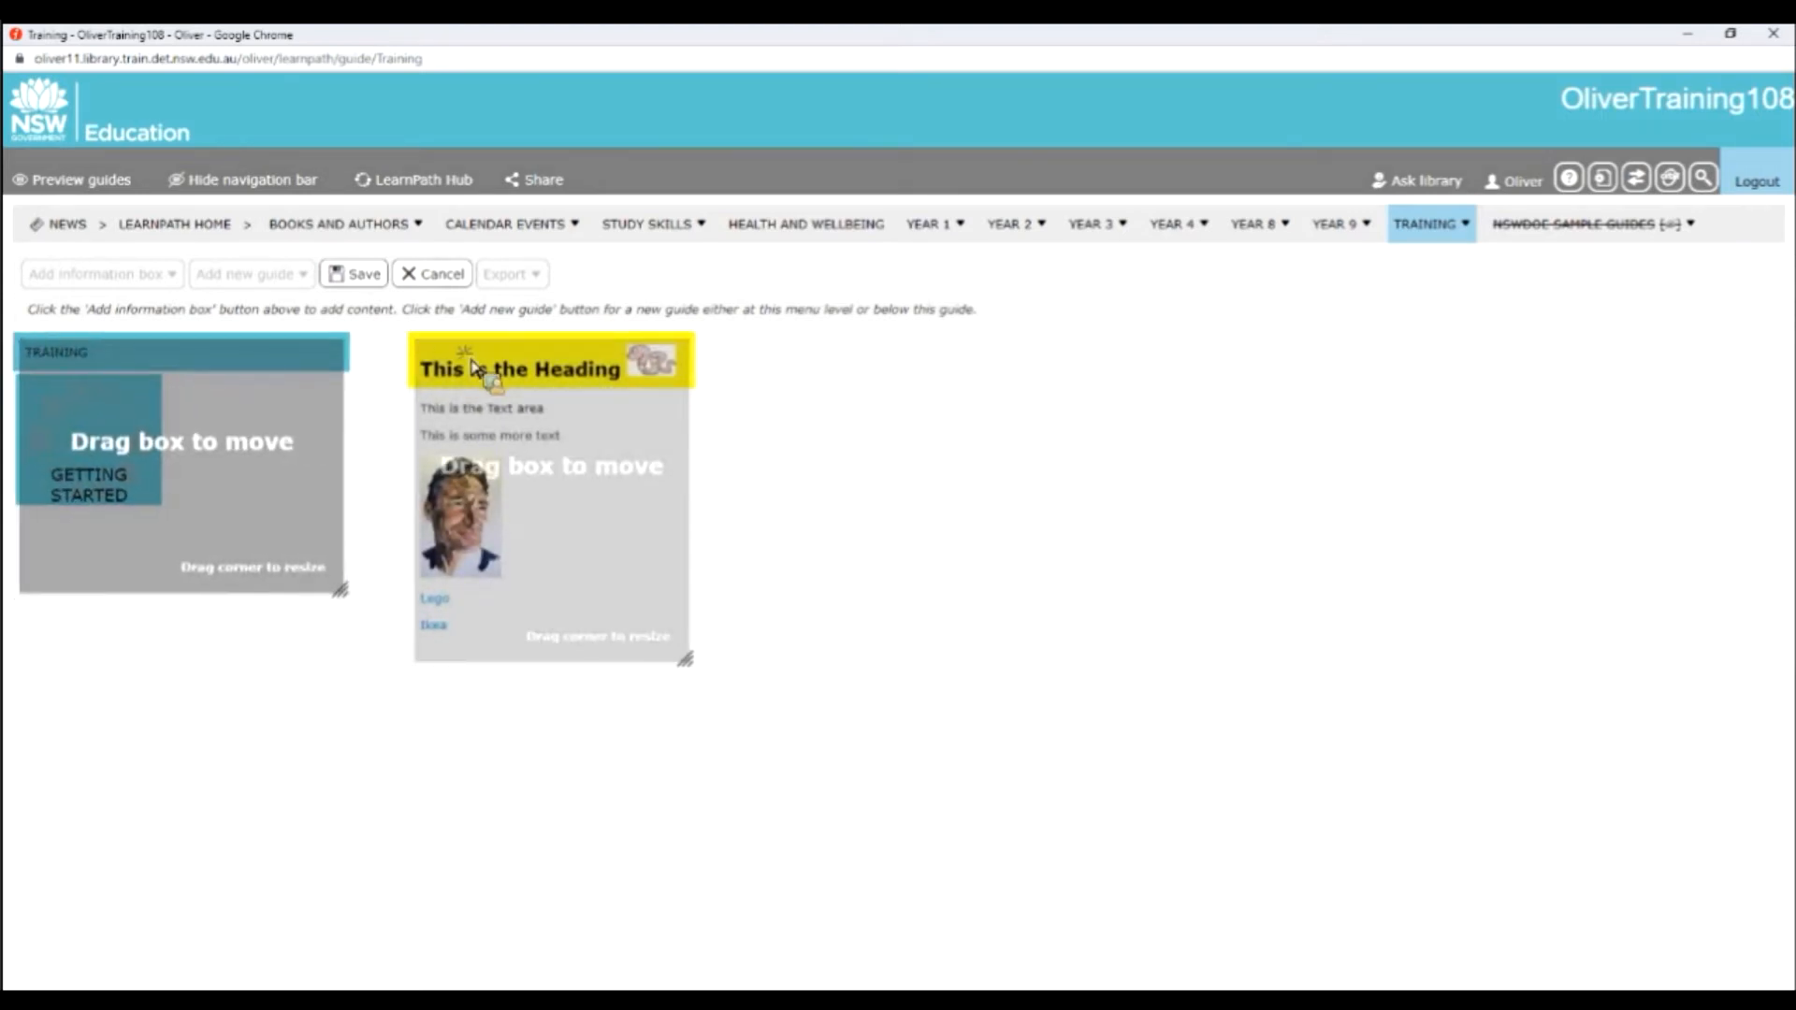
click(367, 278)
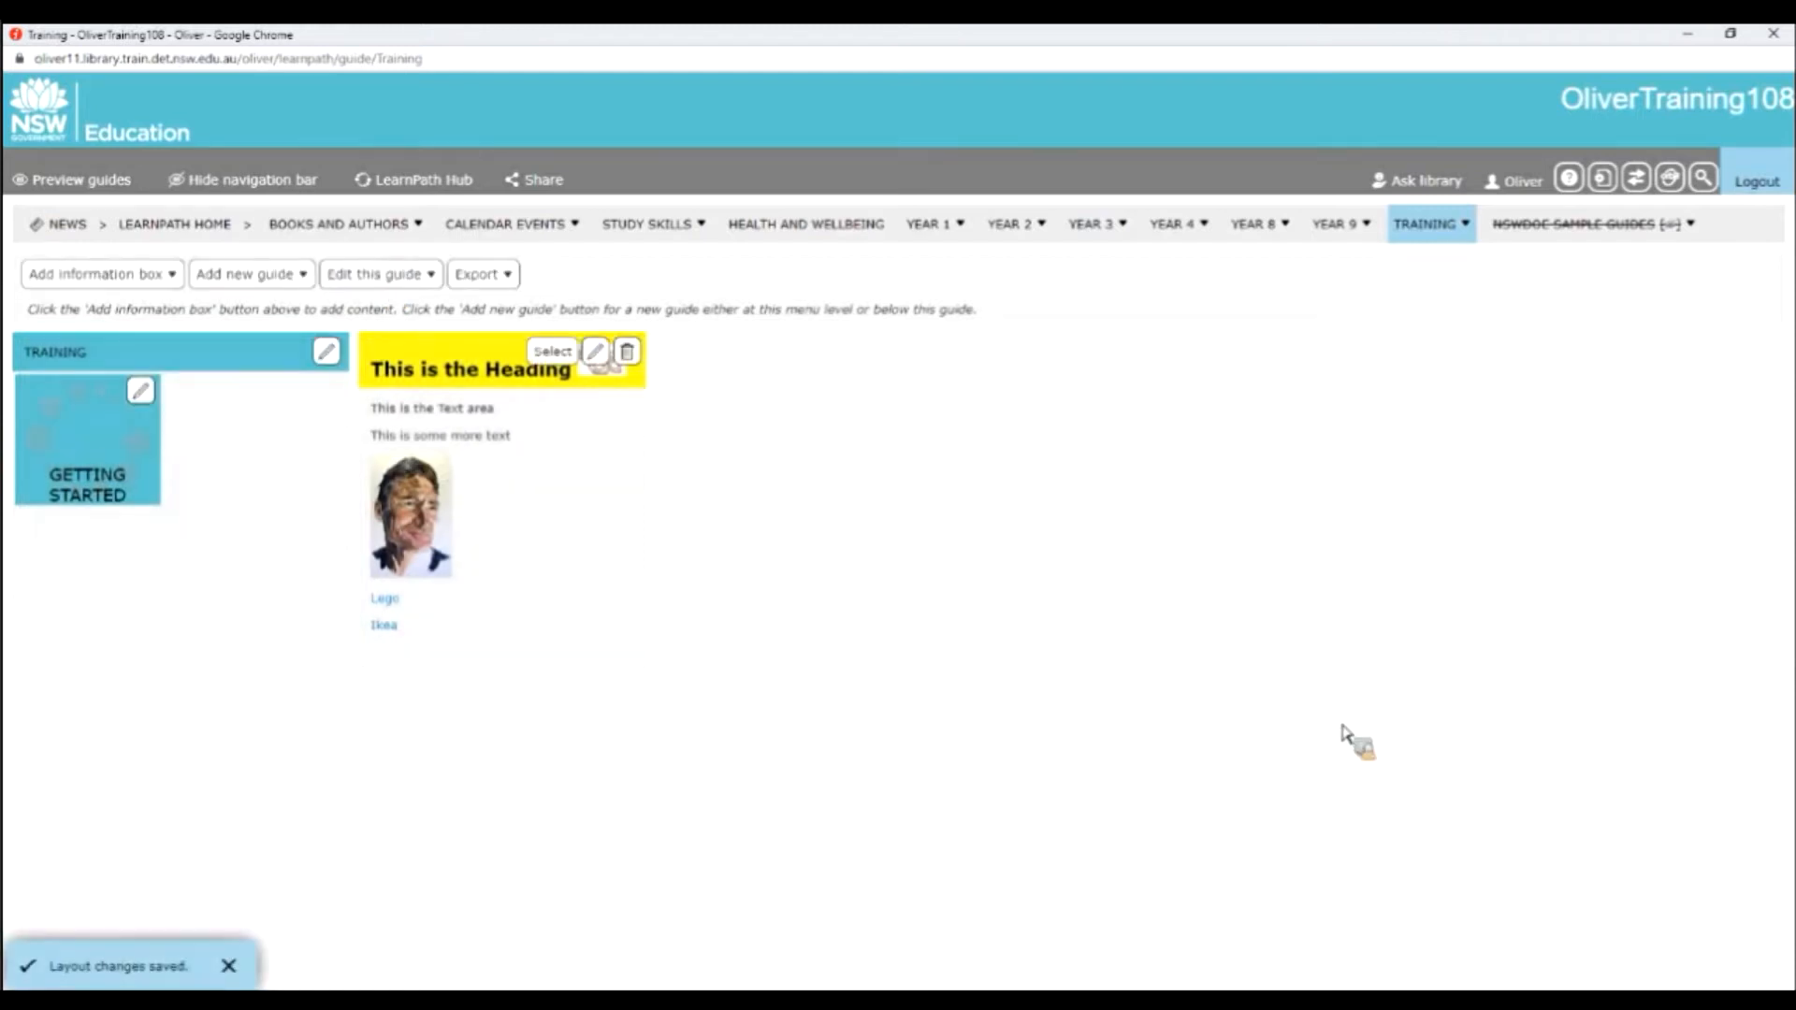
Test the Lego and Ikea links in the text information box and close the popup windows.
click(397, 603)
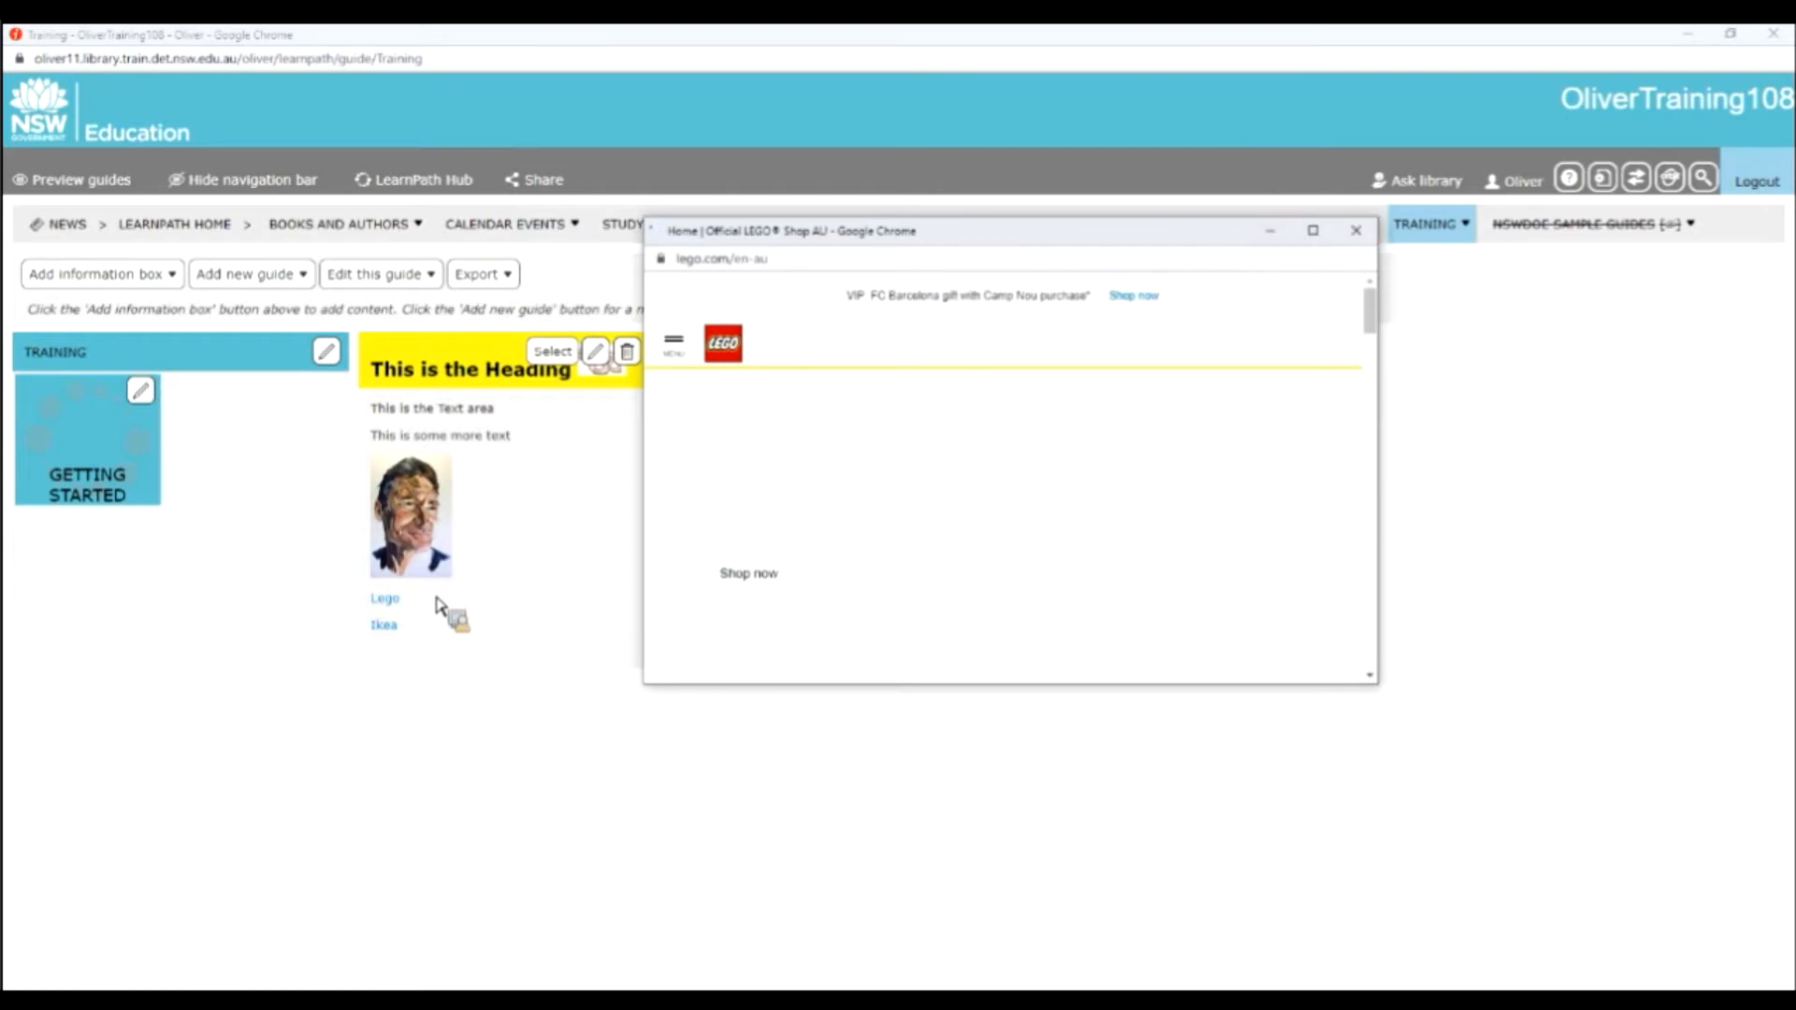
click(400, 639)
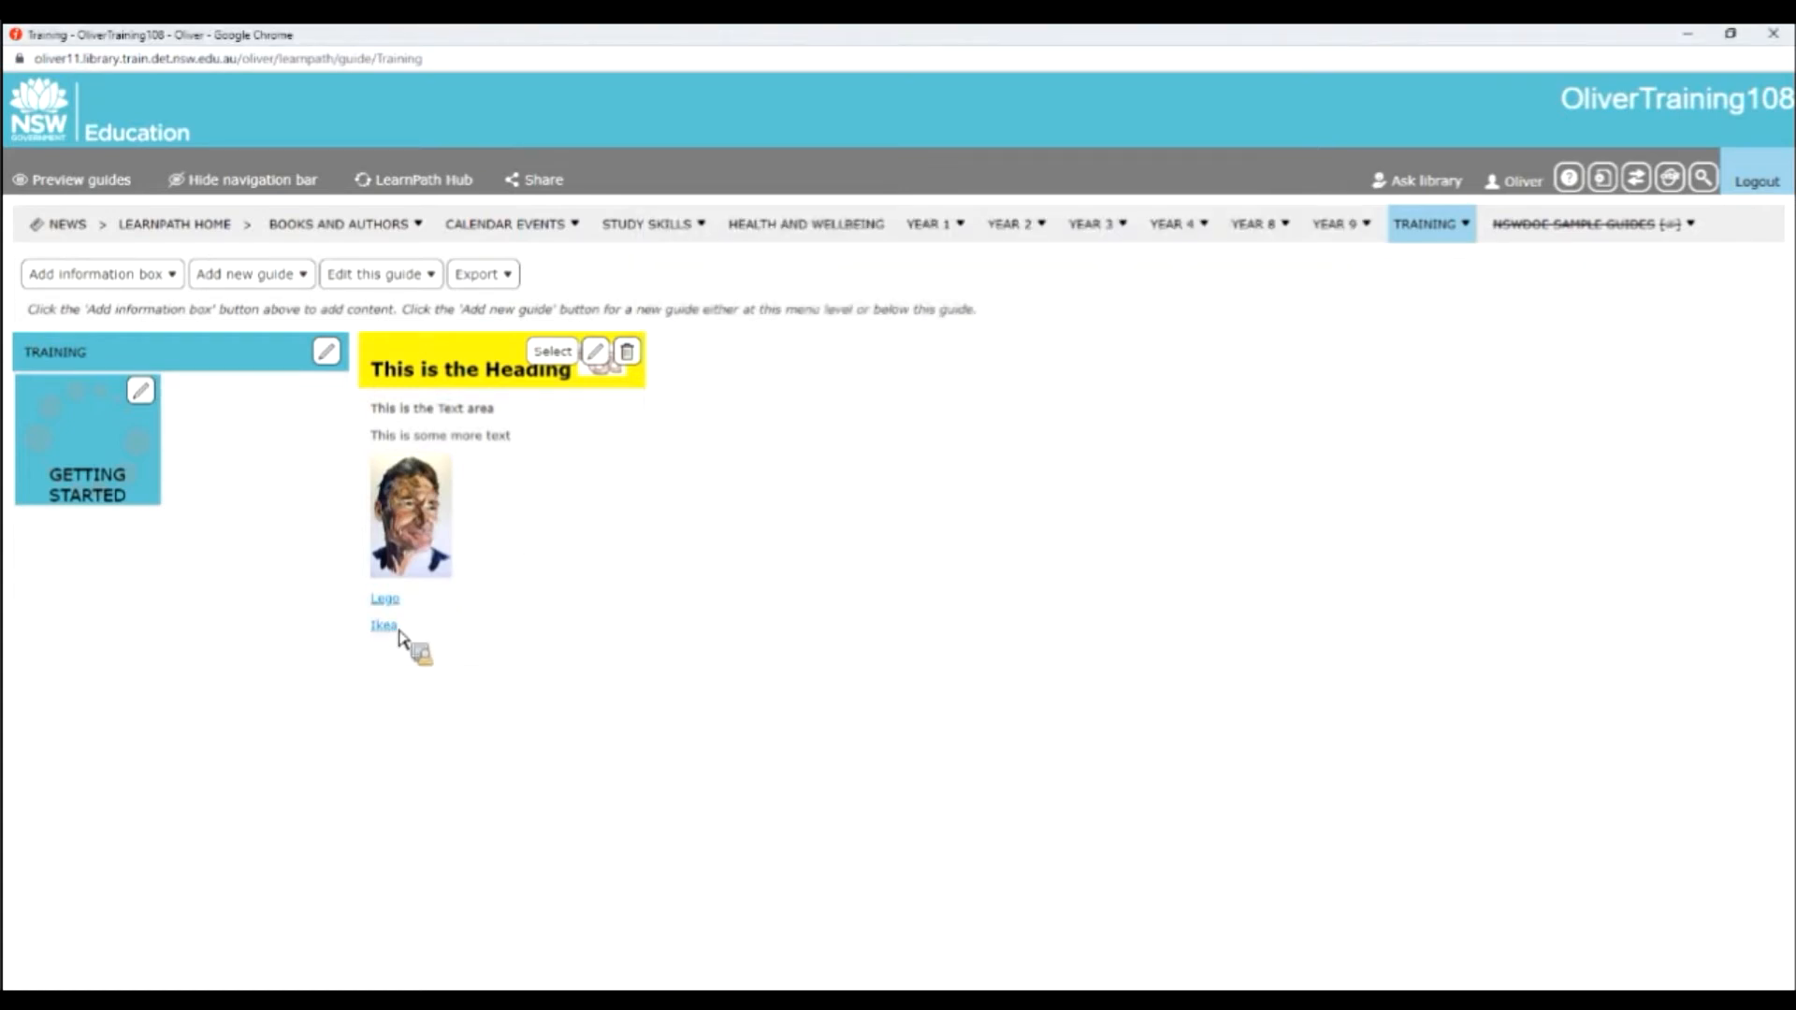
click(400, 633)
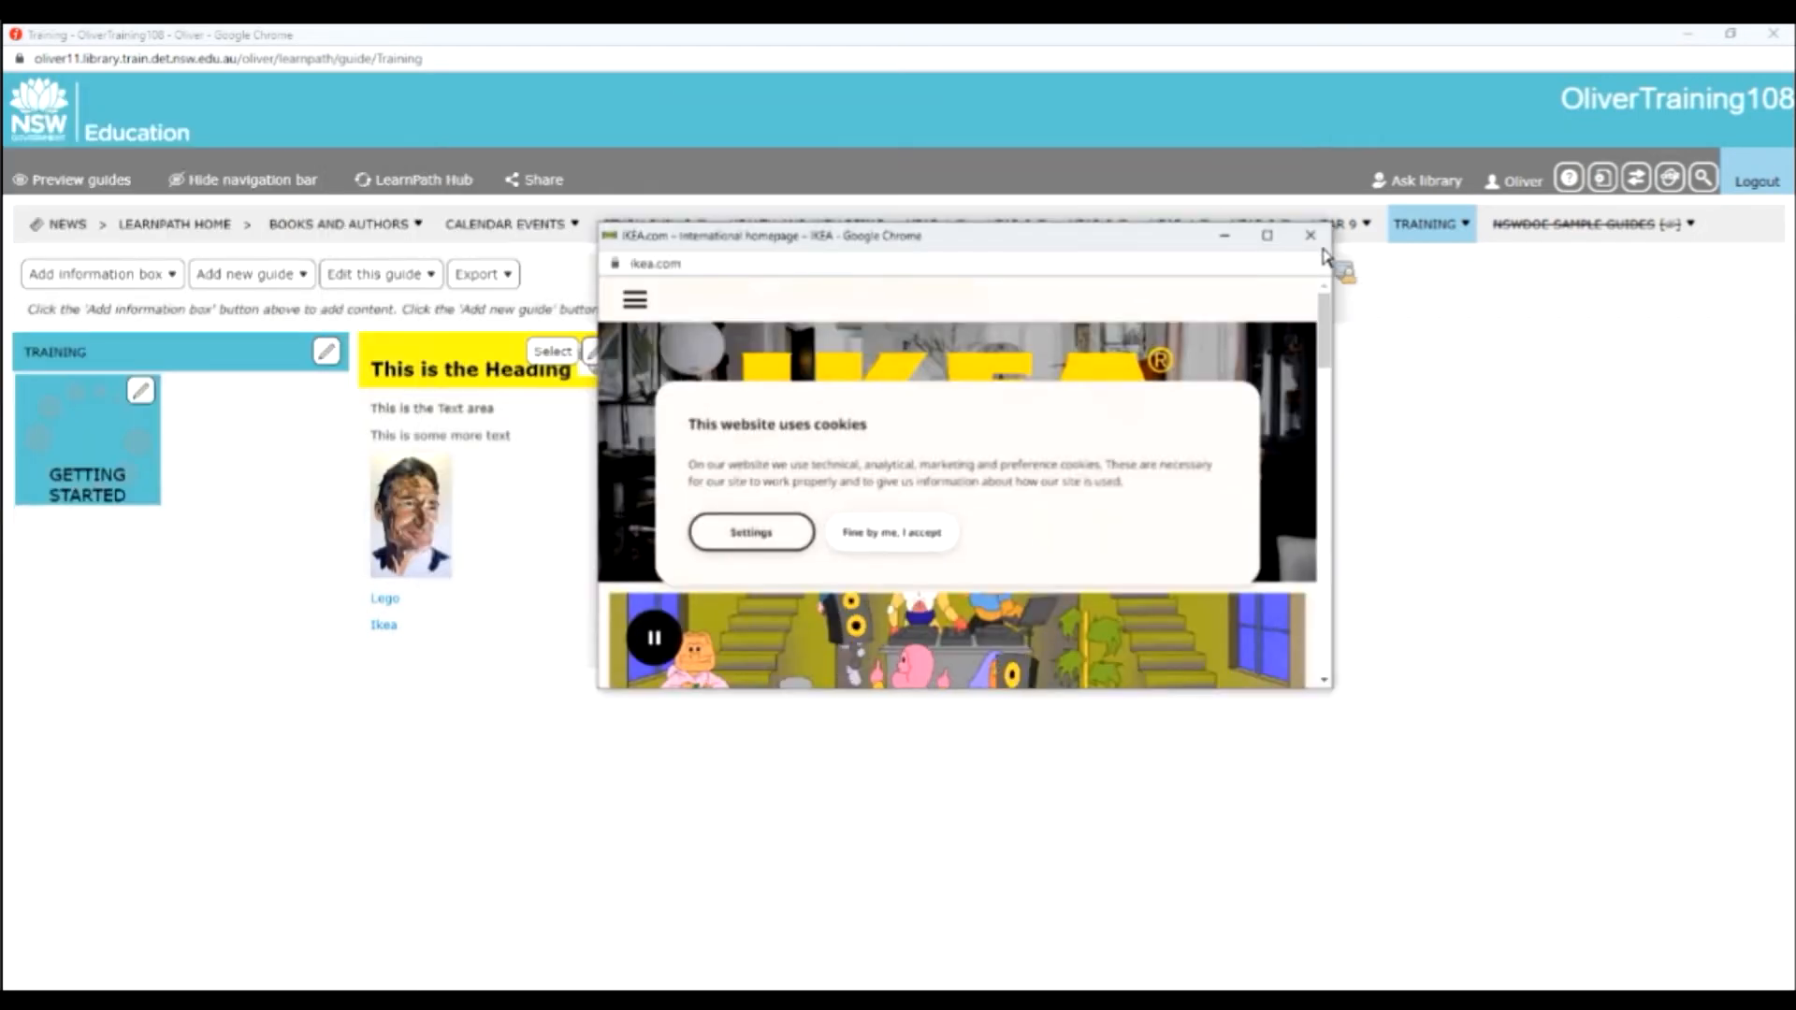
click(1310, 236)
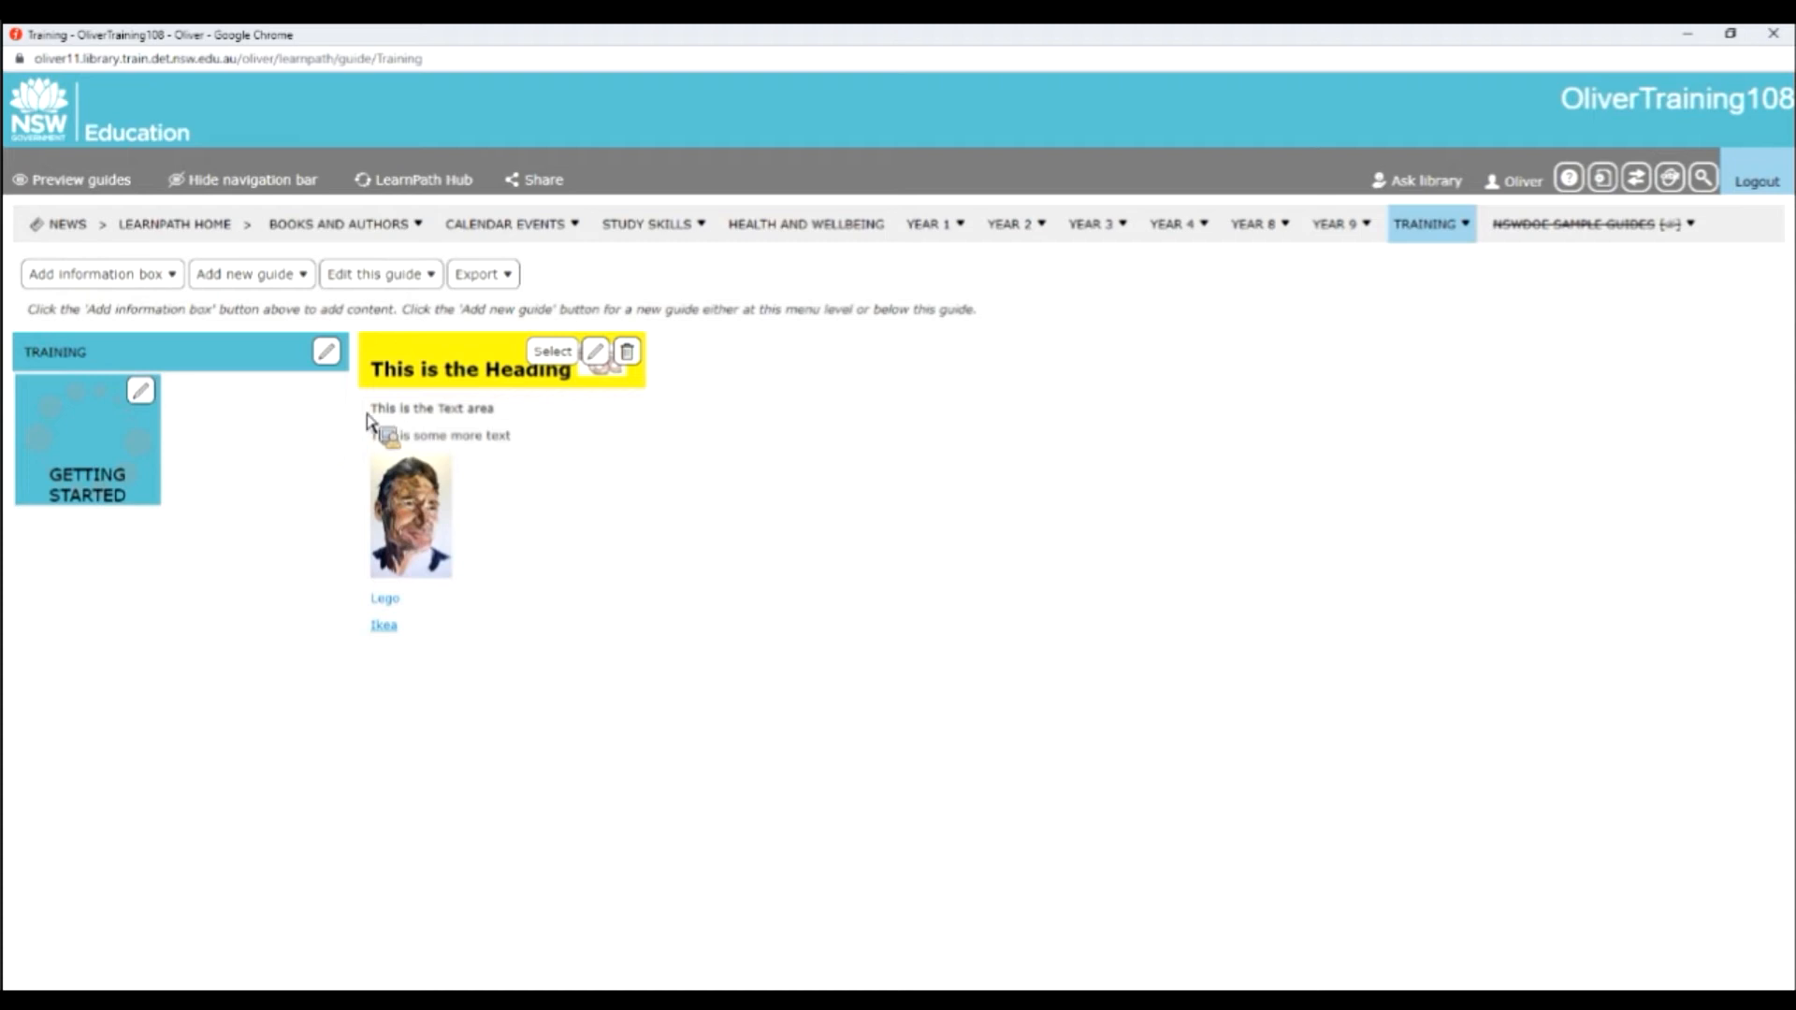
Preview the Training guide as readers see it and return to editing.
click(94, 187)
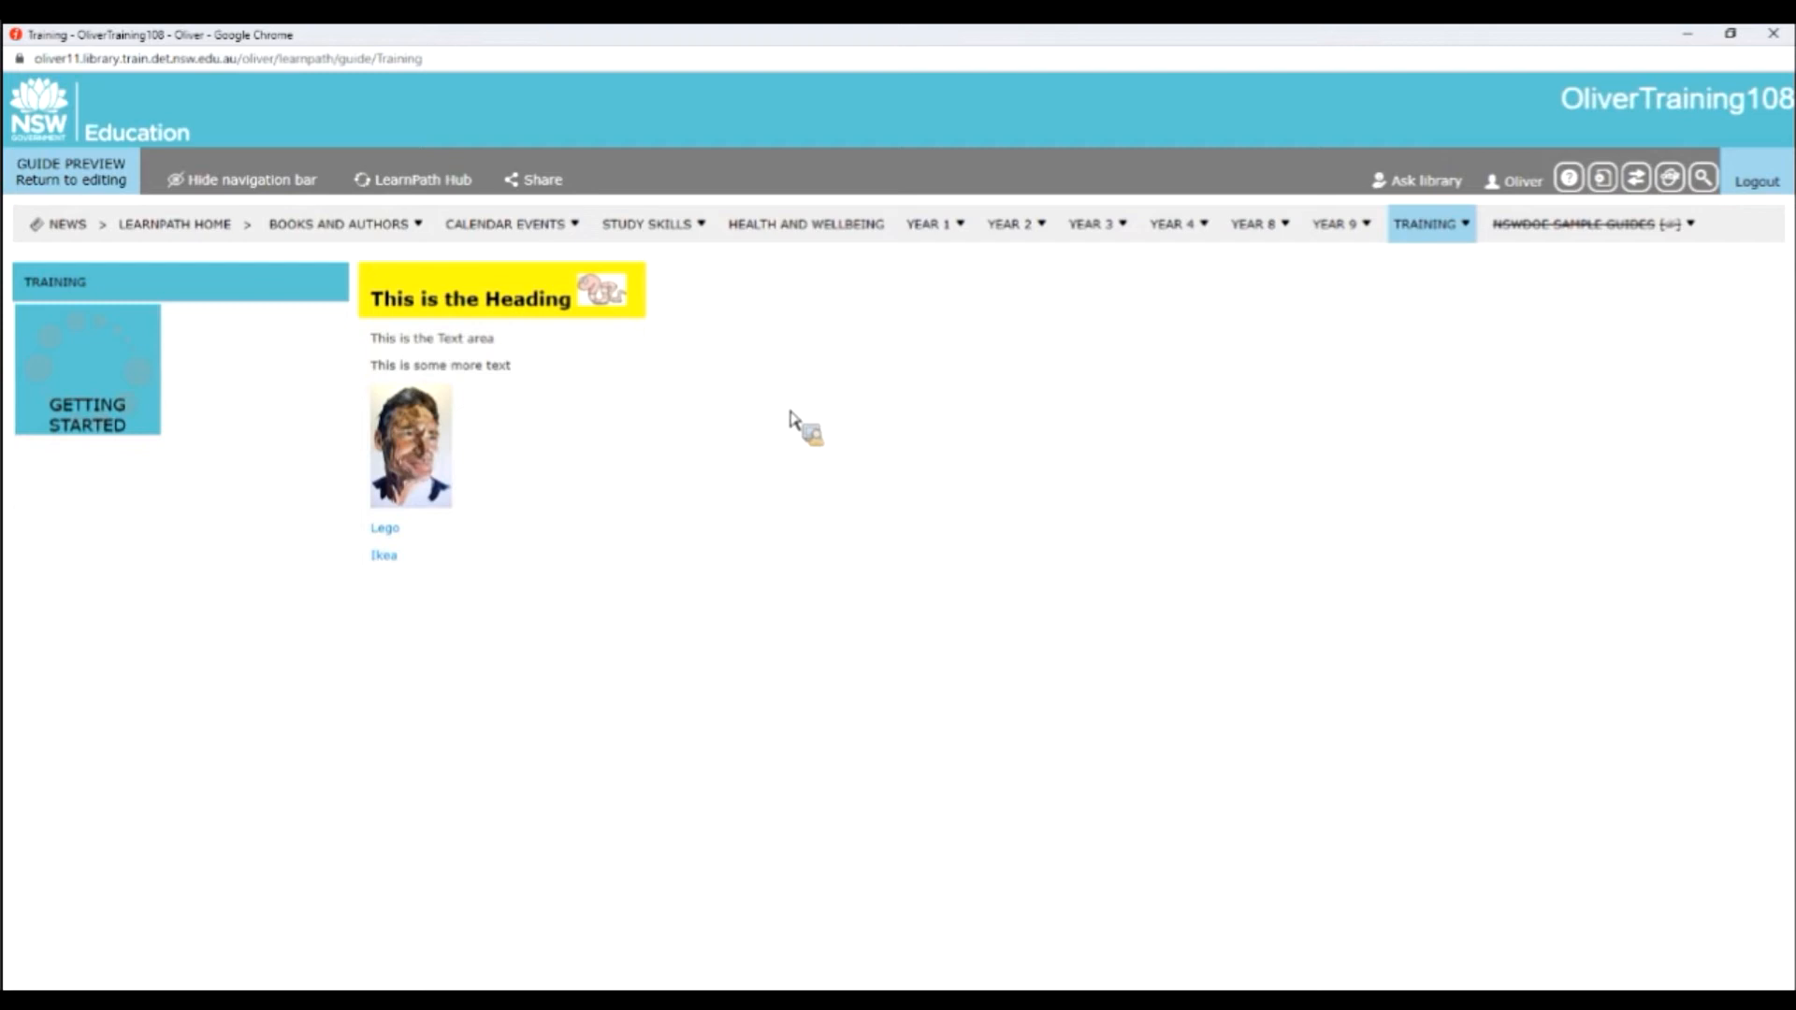
click(105, 180)
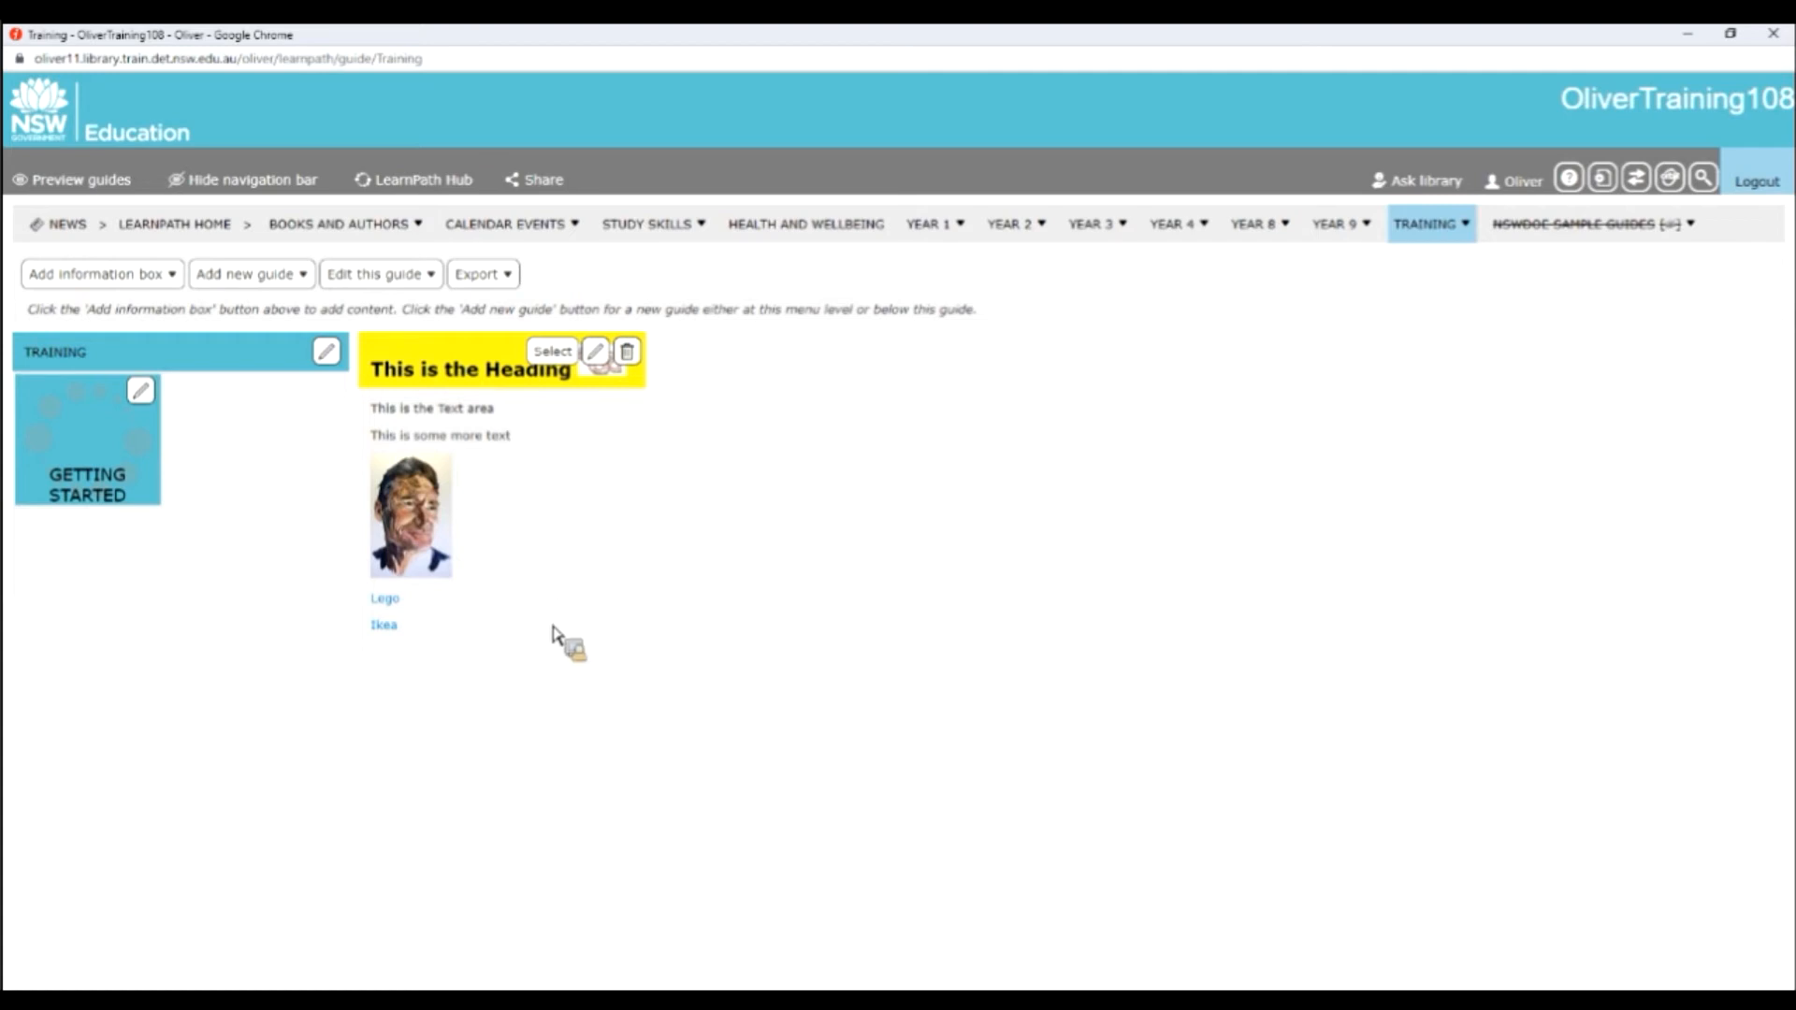
Start a new Image information box in the guide and review its image, heading, text and display settings.
click(170, 277)
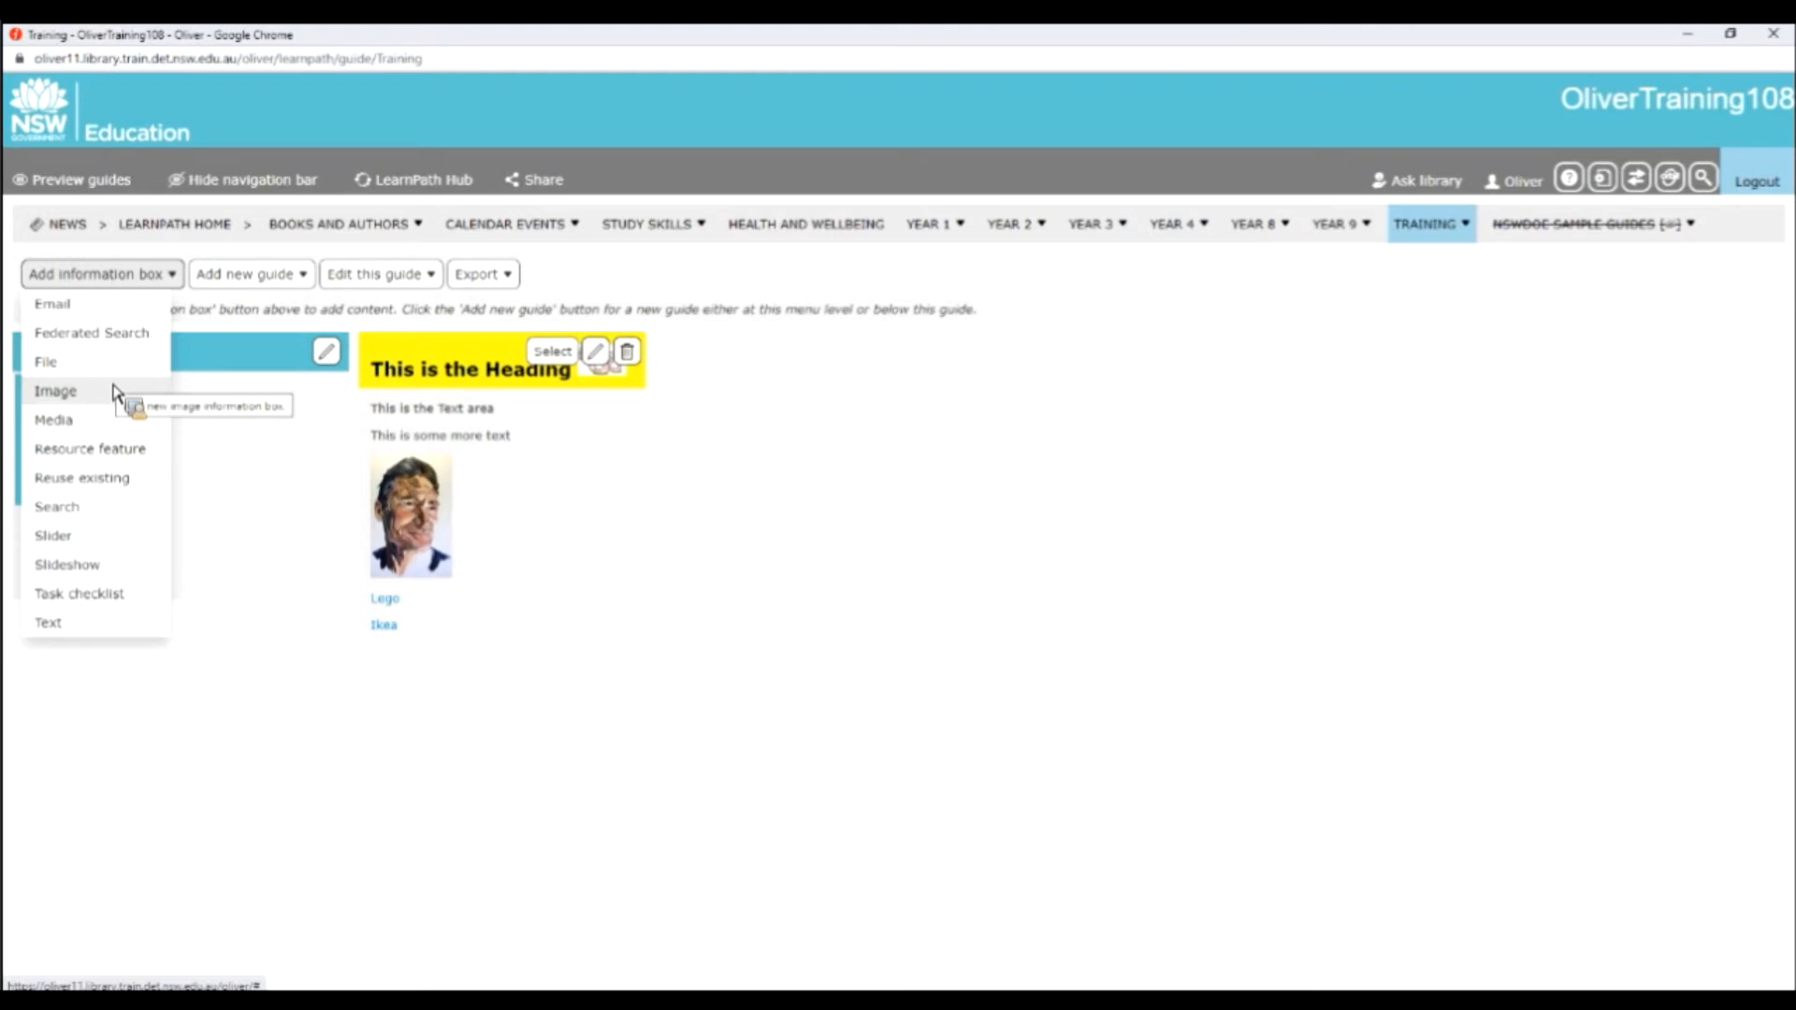
click(120, 392)
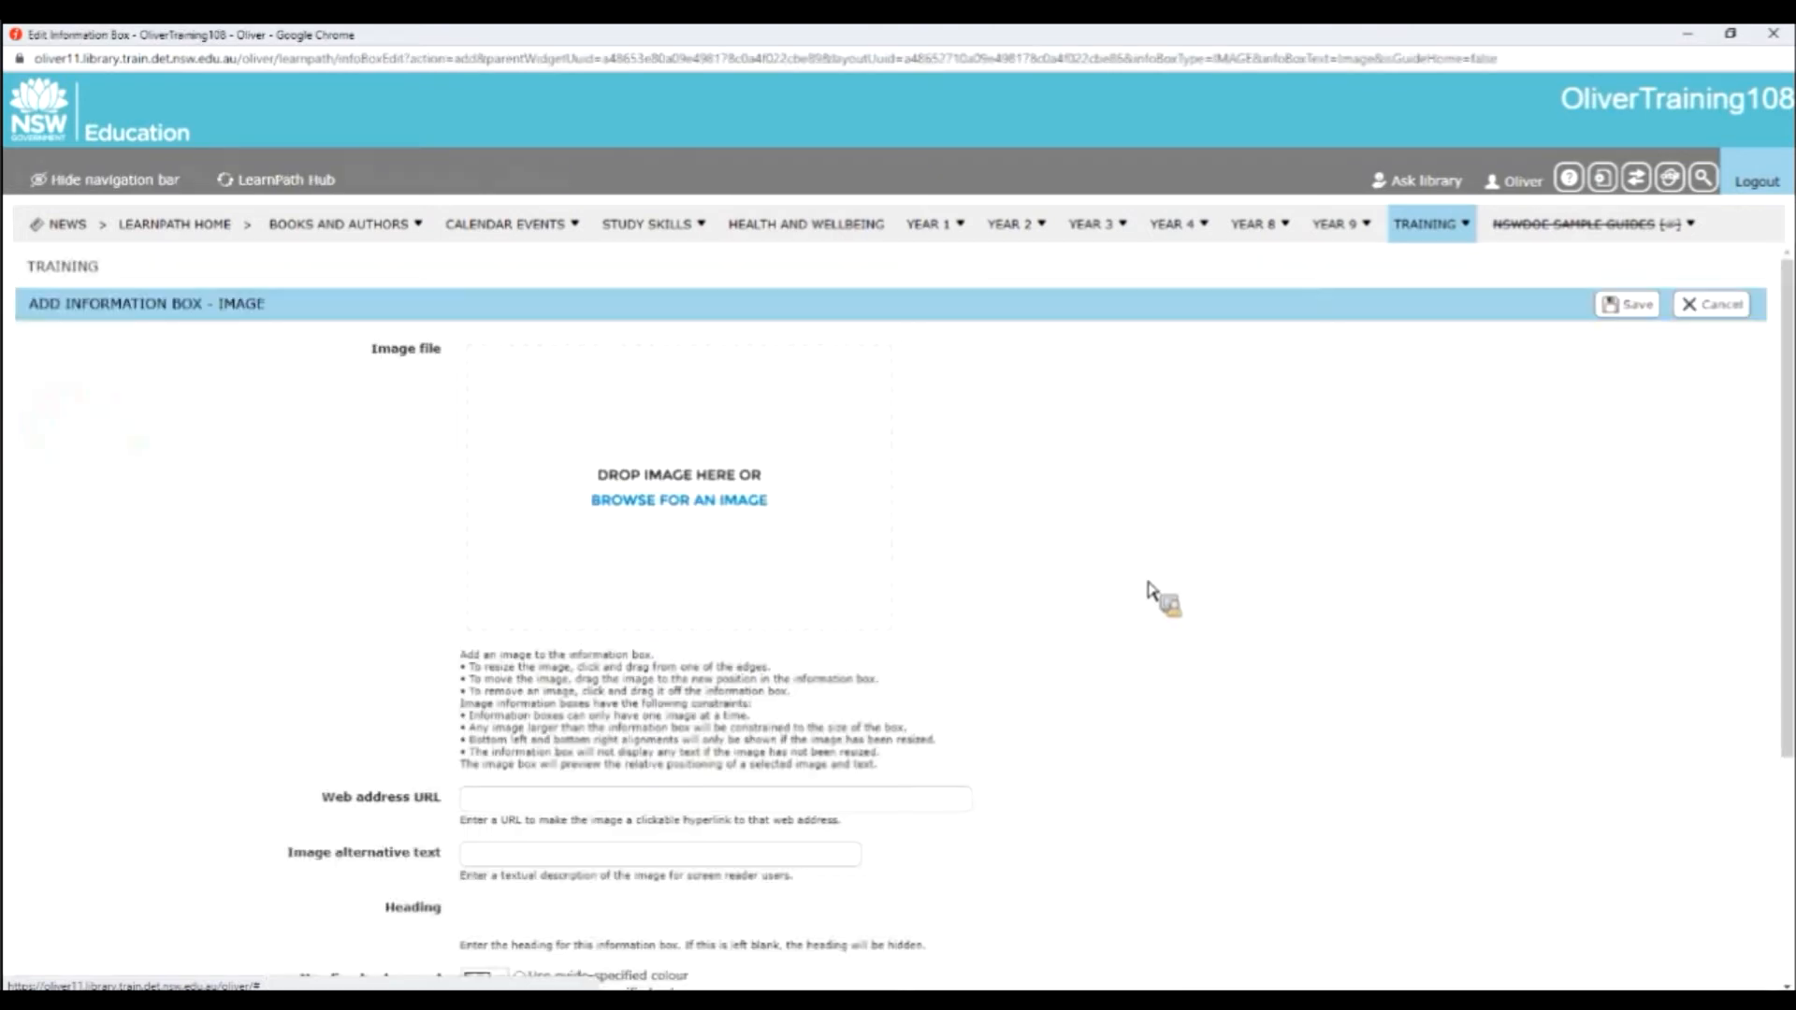
scroll(1149, 589, down, 6)
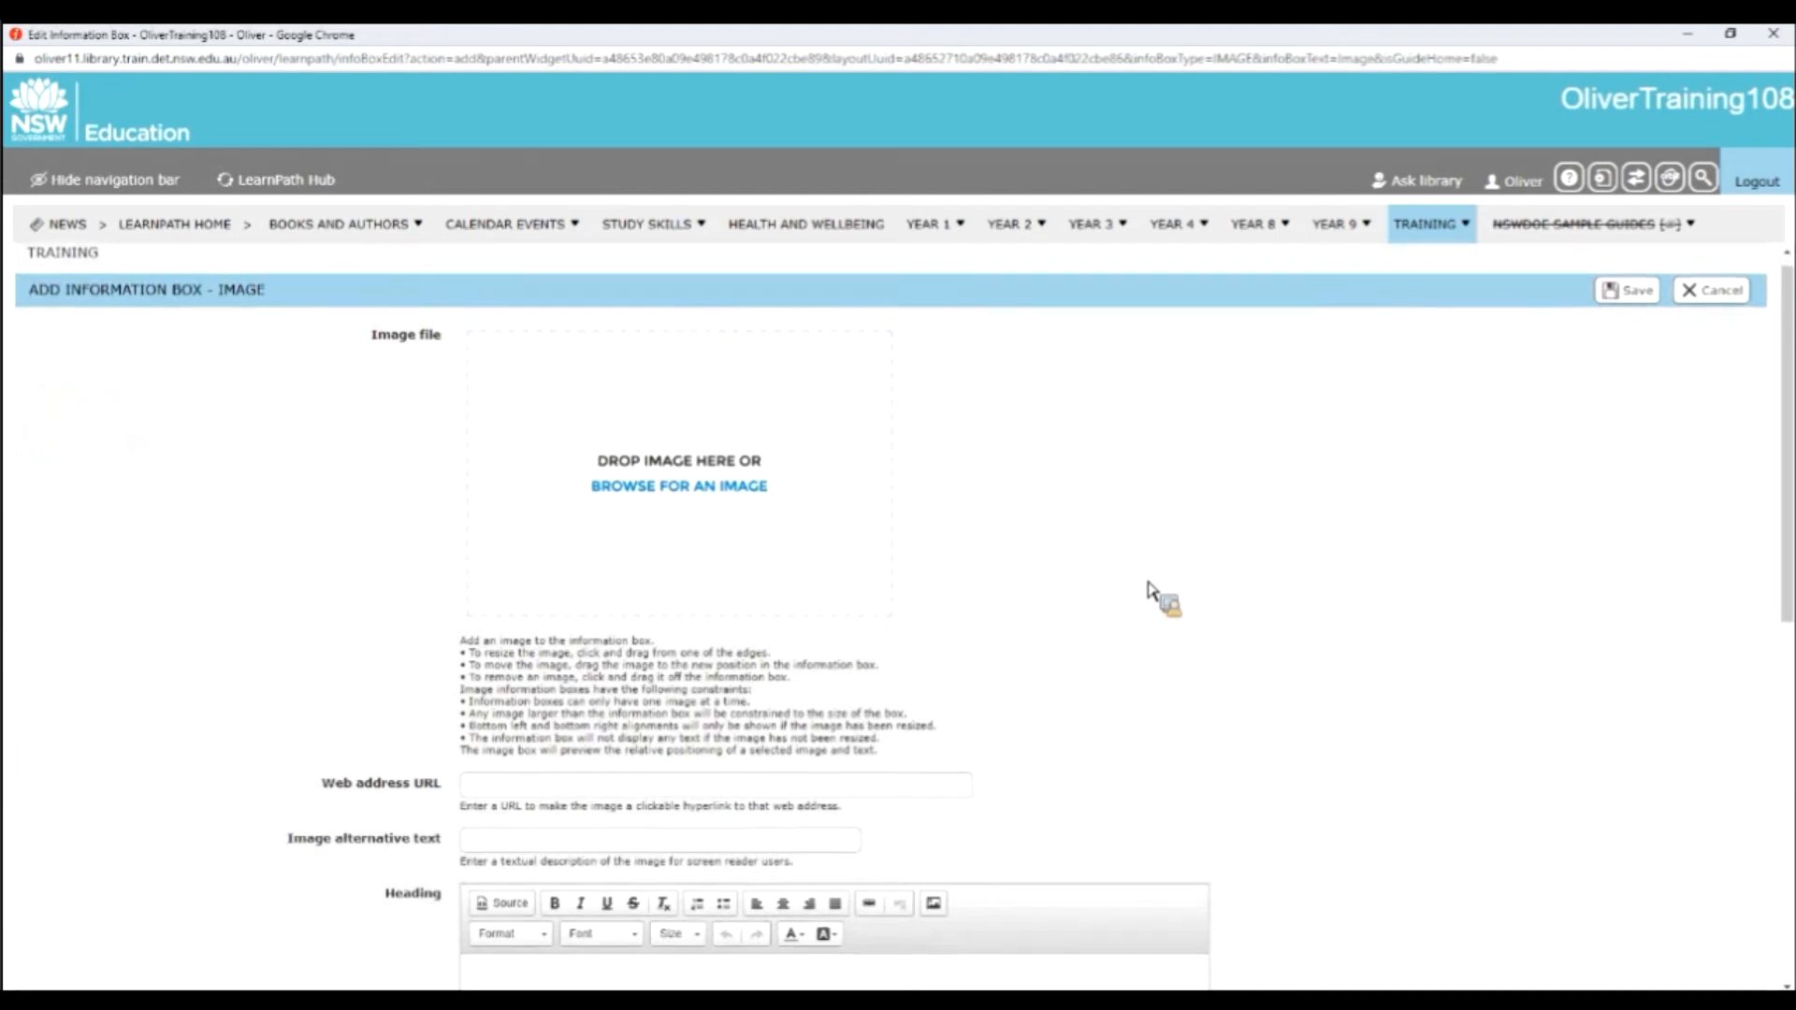
drag(465, 366, 393, 773)
scroll(1147, 756, down, 3)
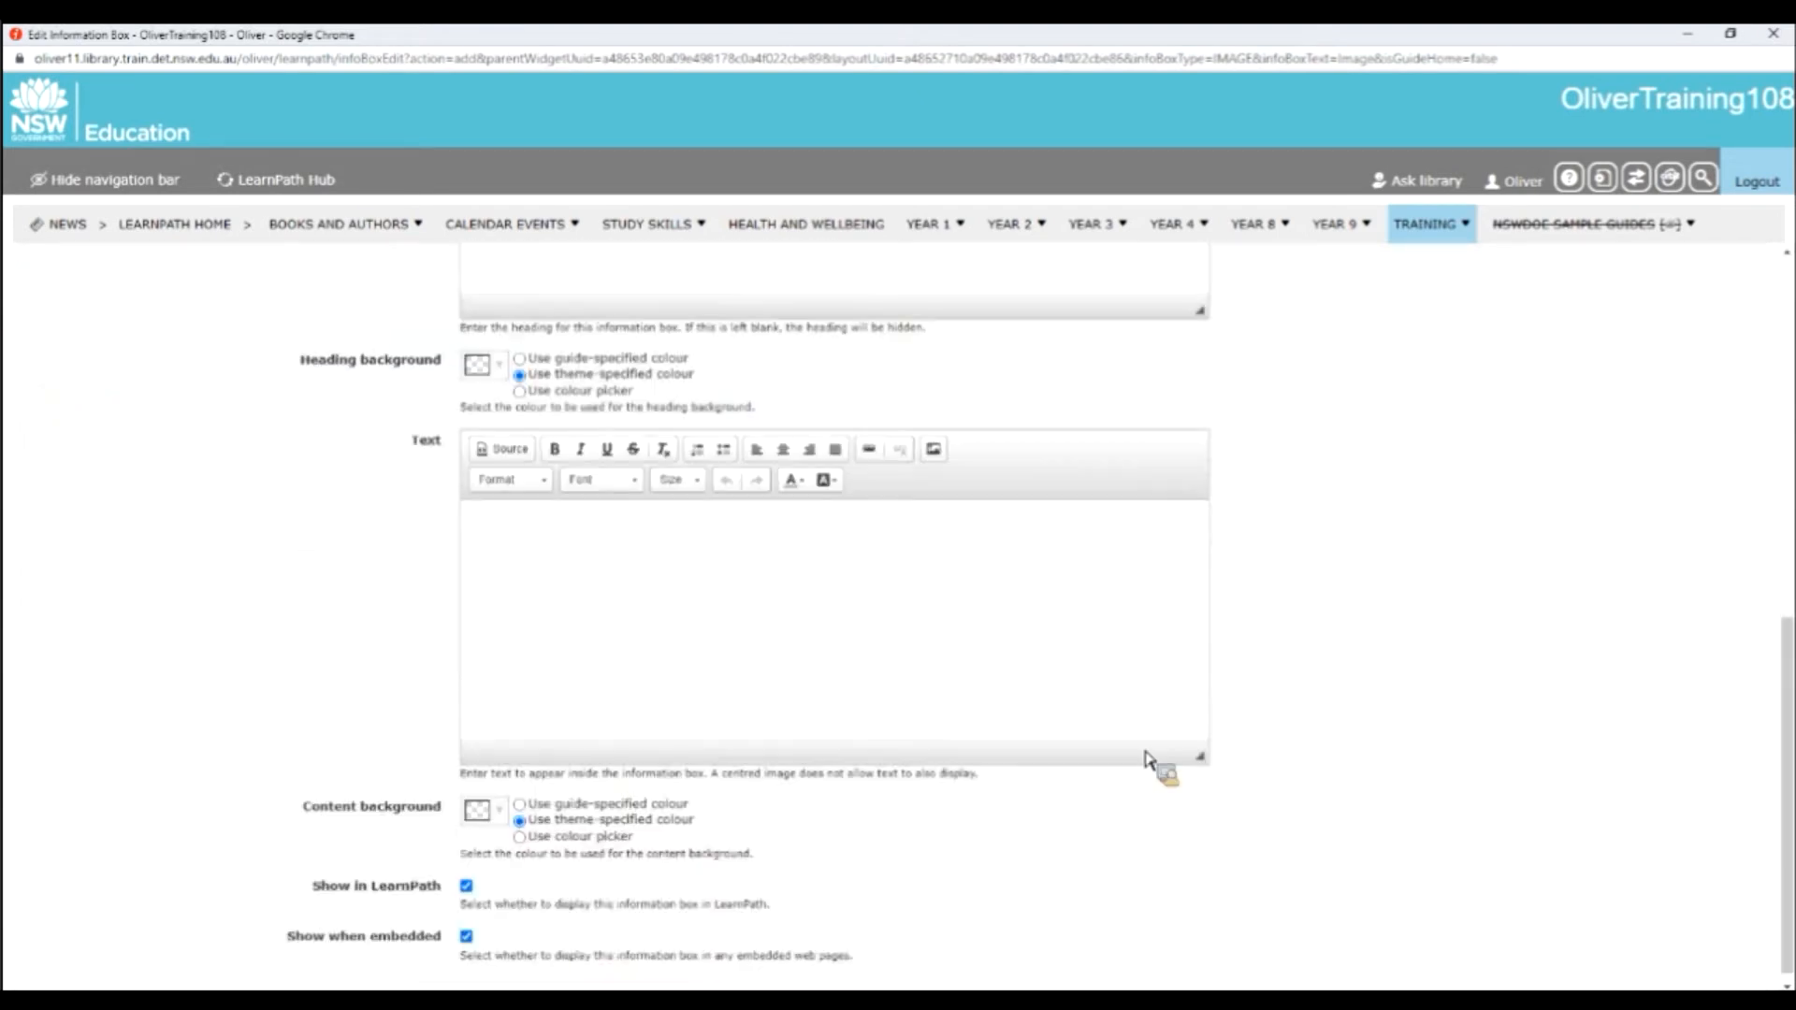
scroll(1397, 714, up, 9)
drag(1404, 711, 825, 486)
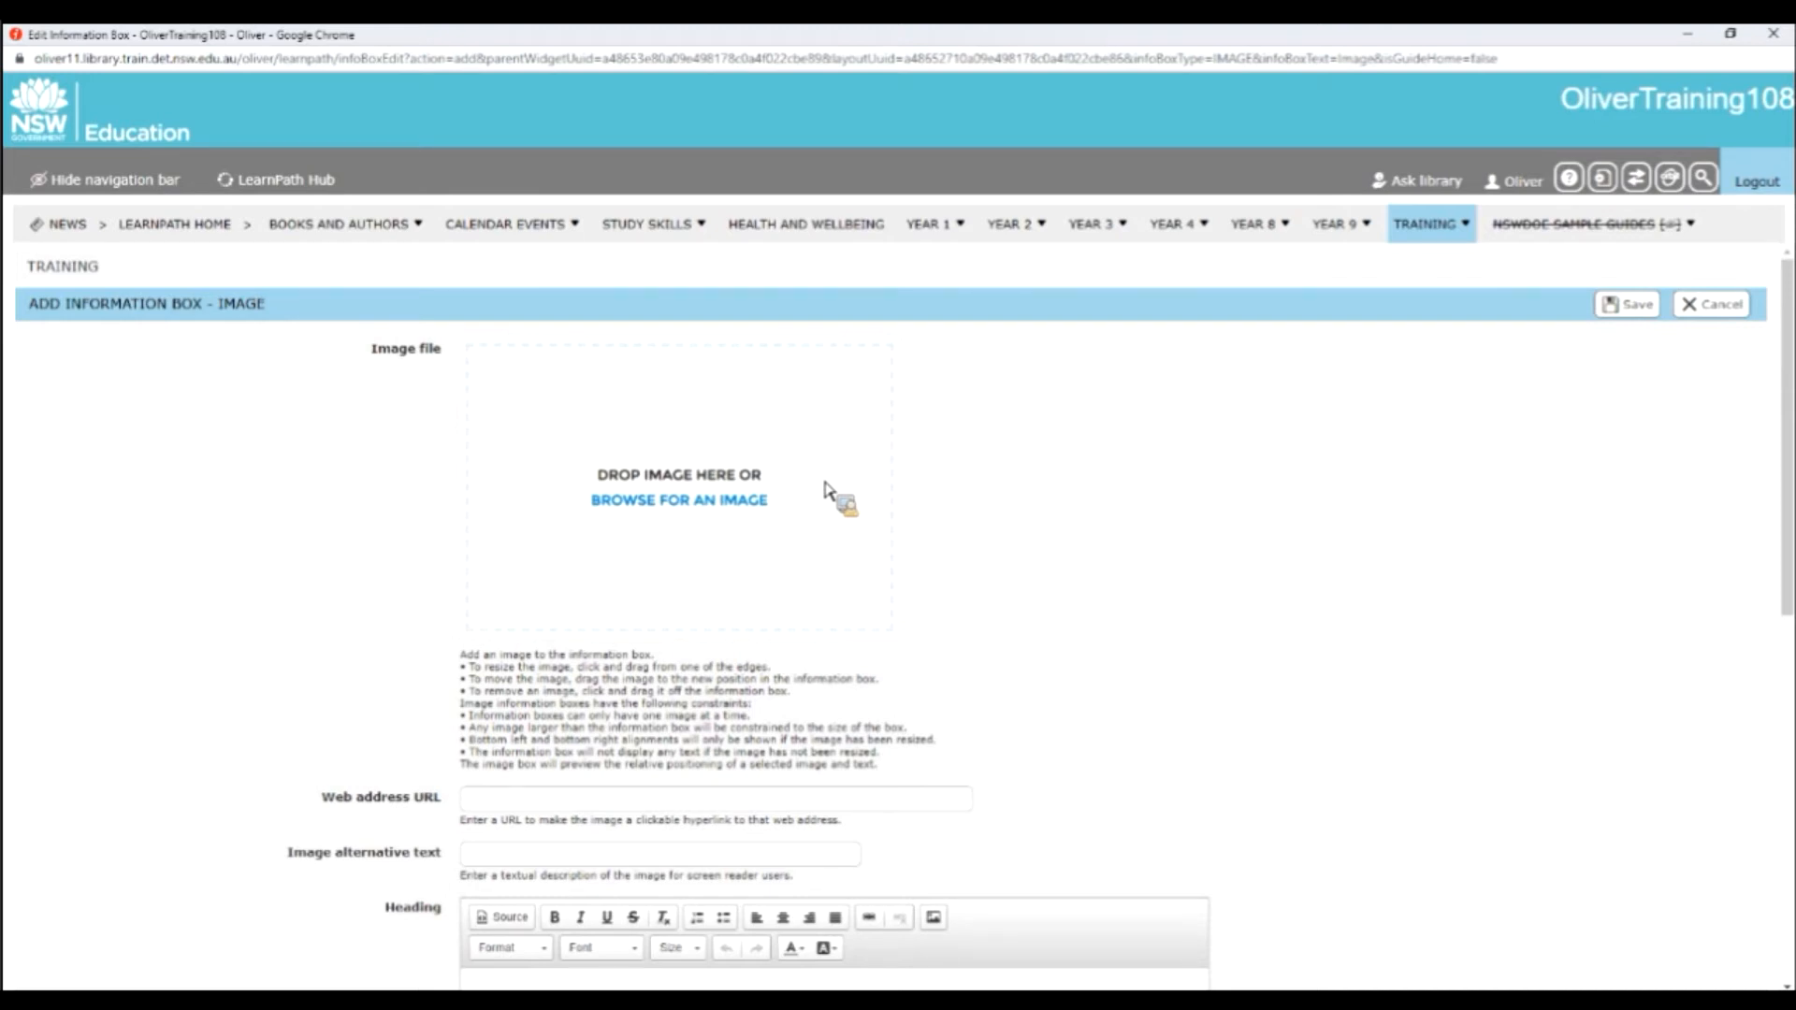
Load the Bookworm PNG from the Files for training folder as the information box's image.
drag(825, 485, 669, 507)
click(669, 504)
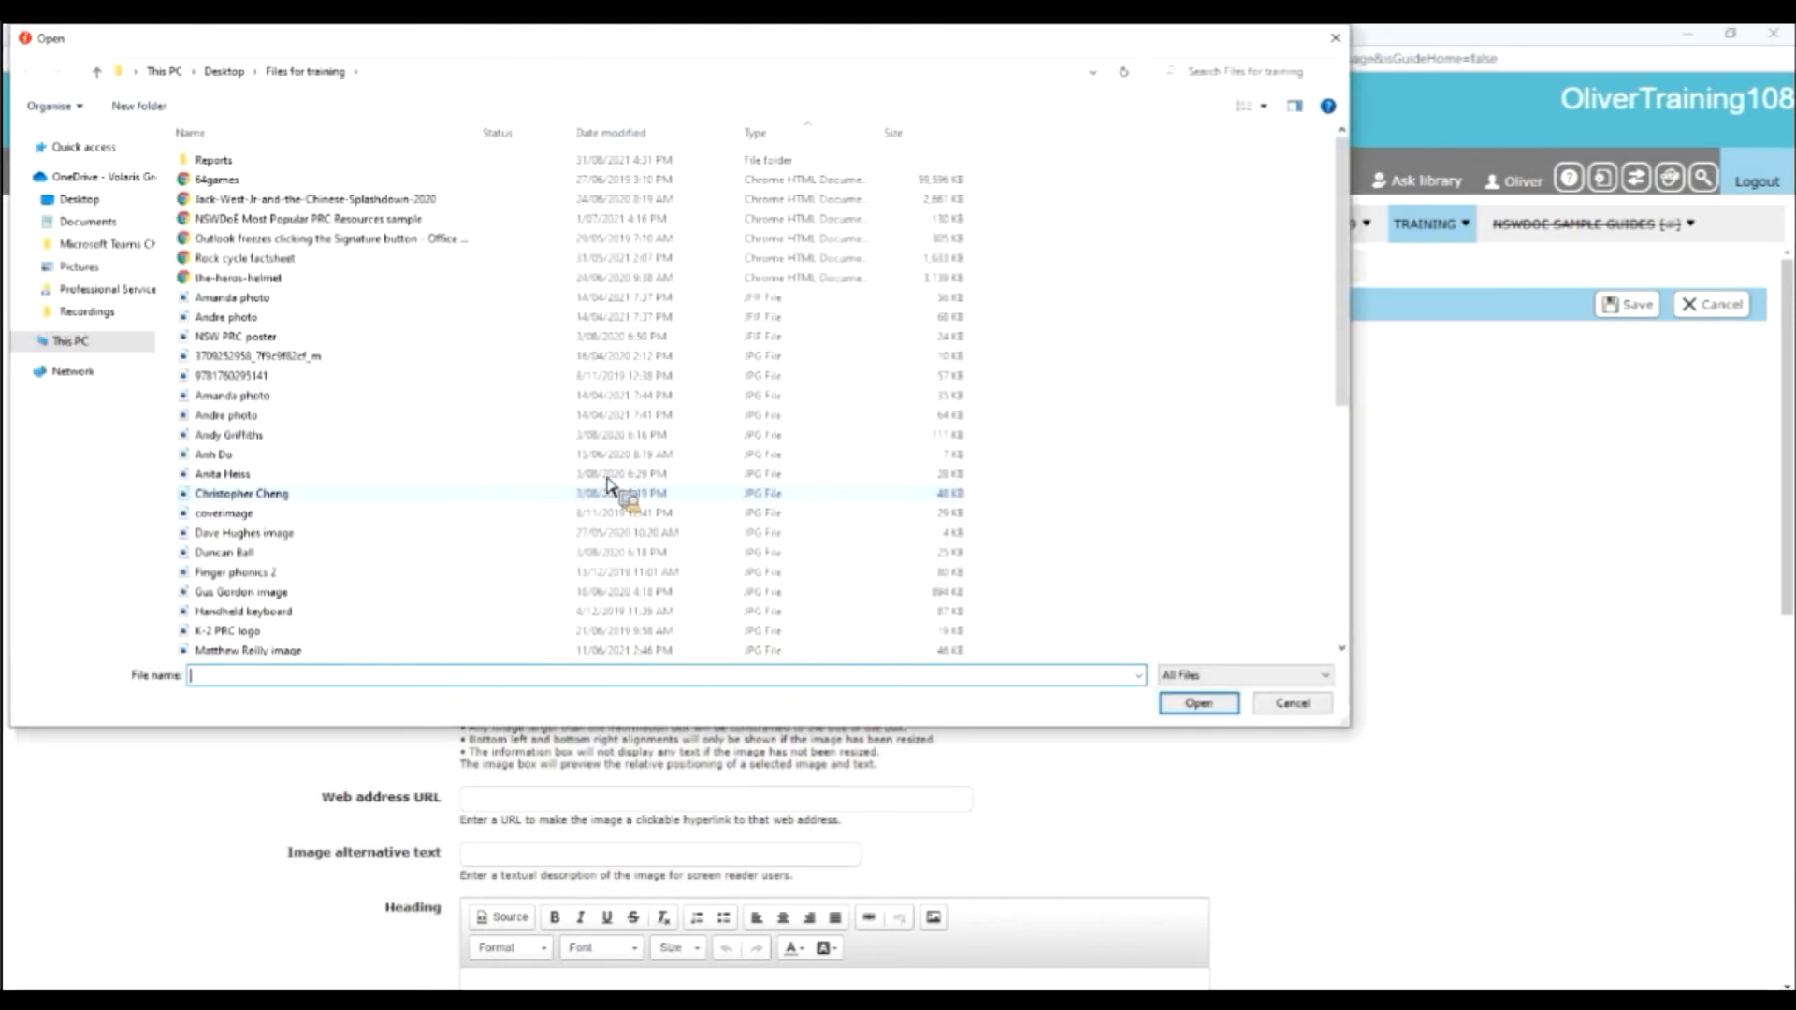
scroll(430, 432, down, 1)
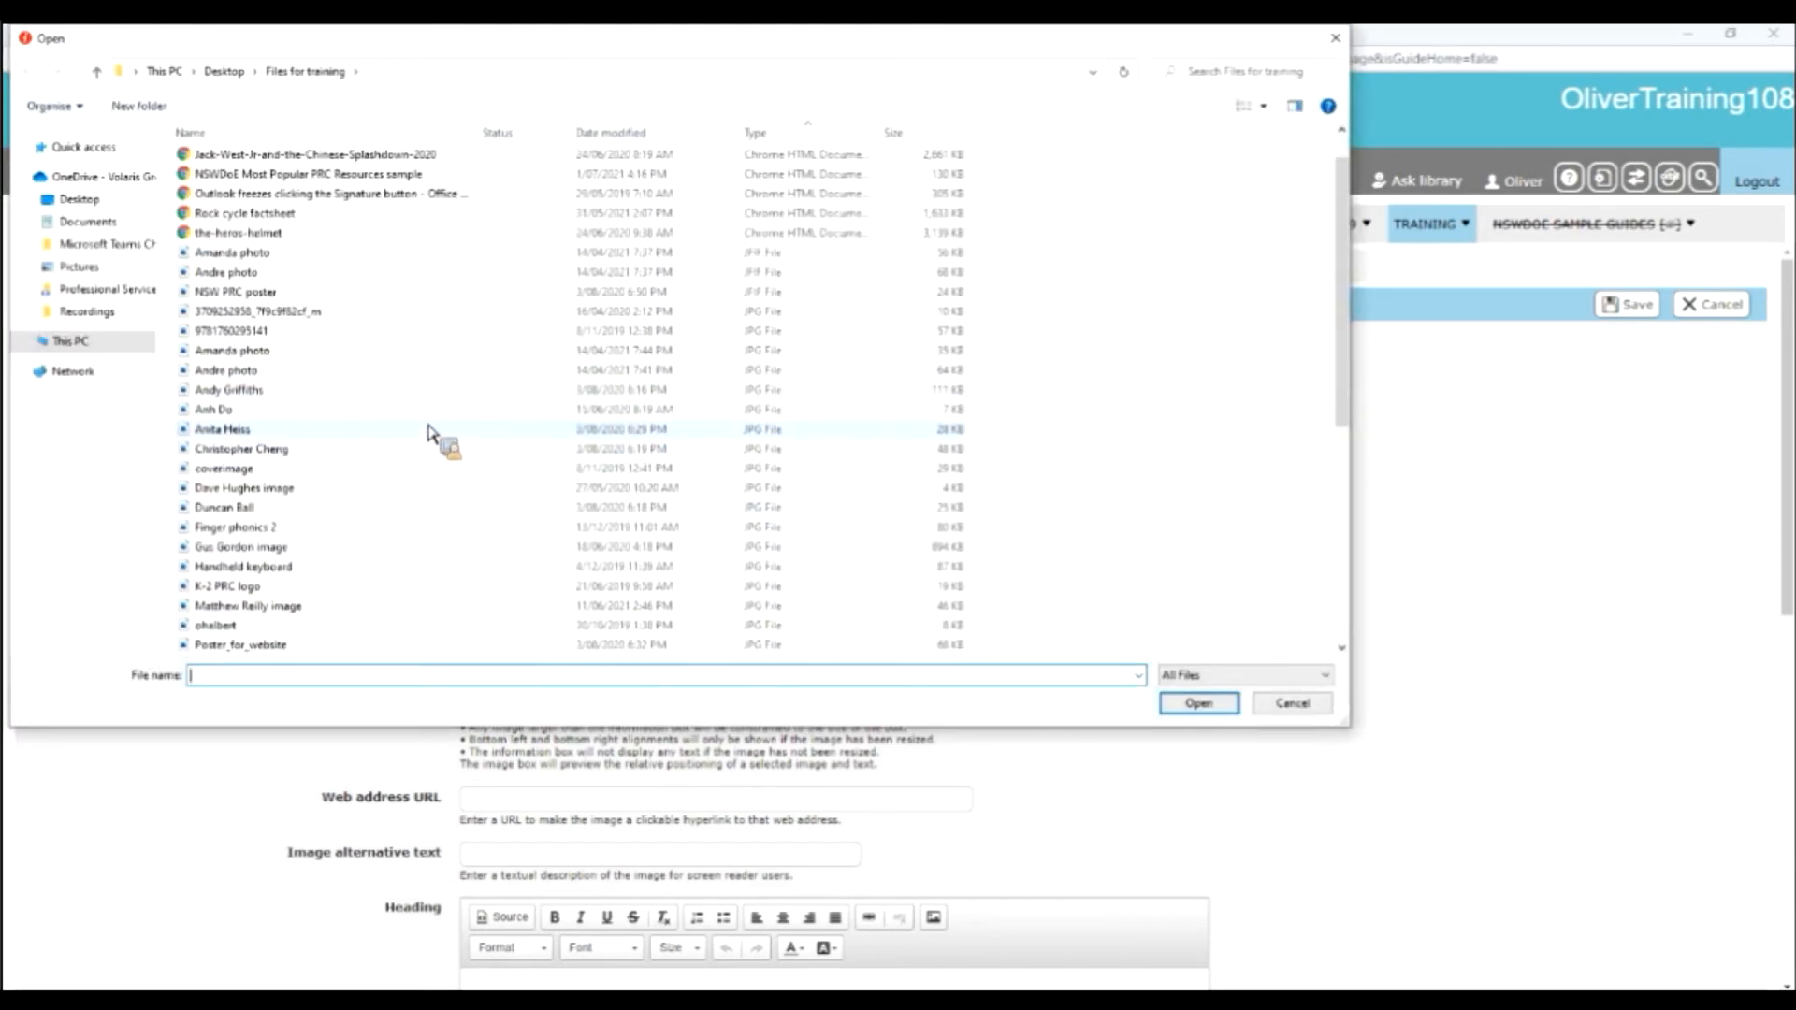
scroll(430, 432, down, 1)
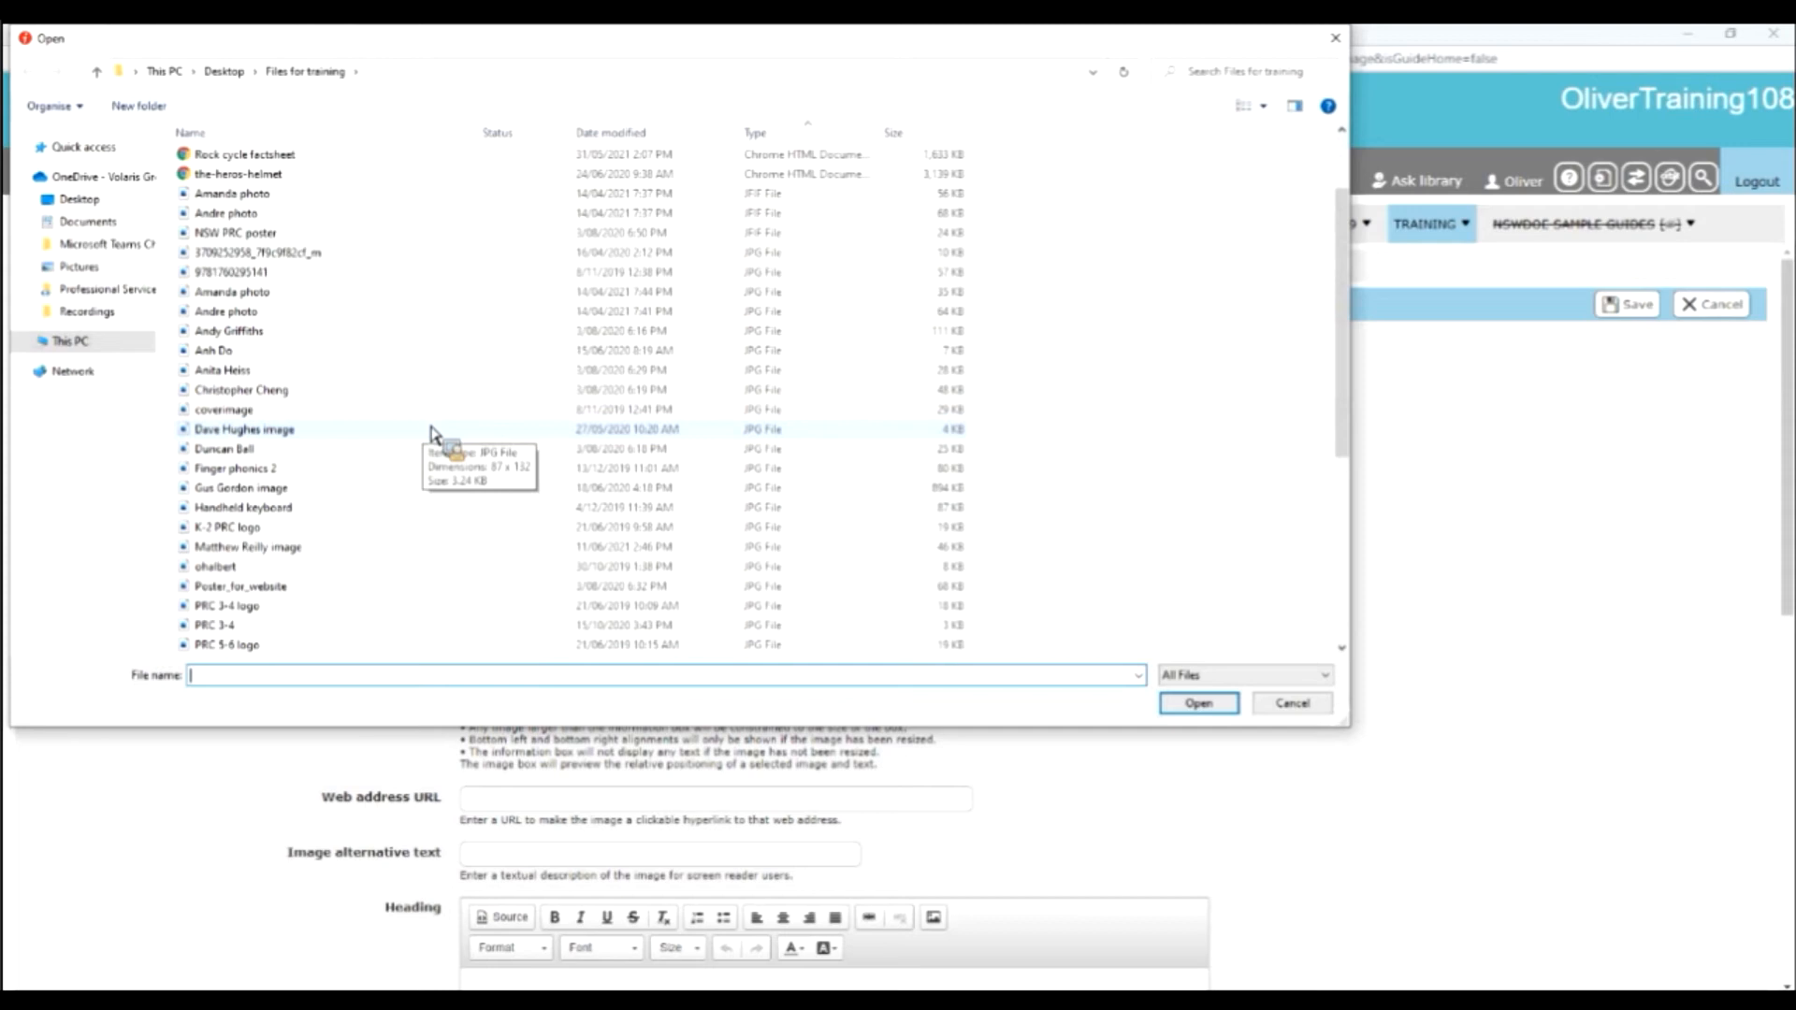
scroll(430, 432, down, 1)
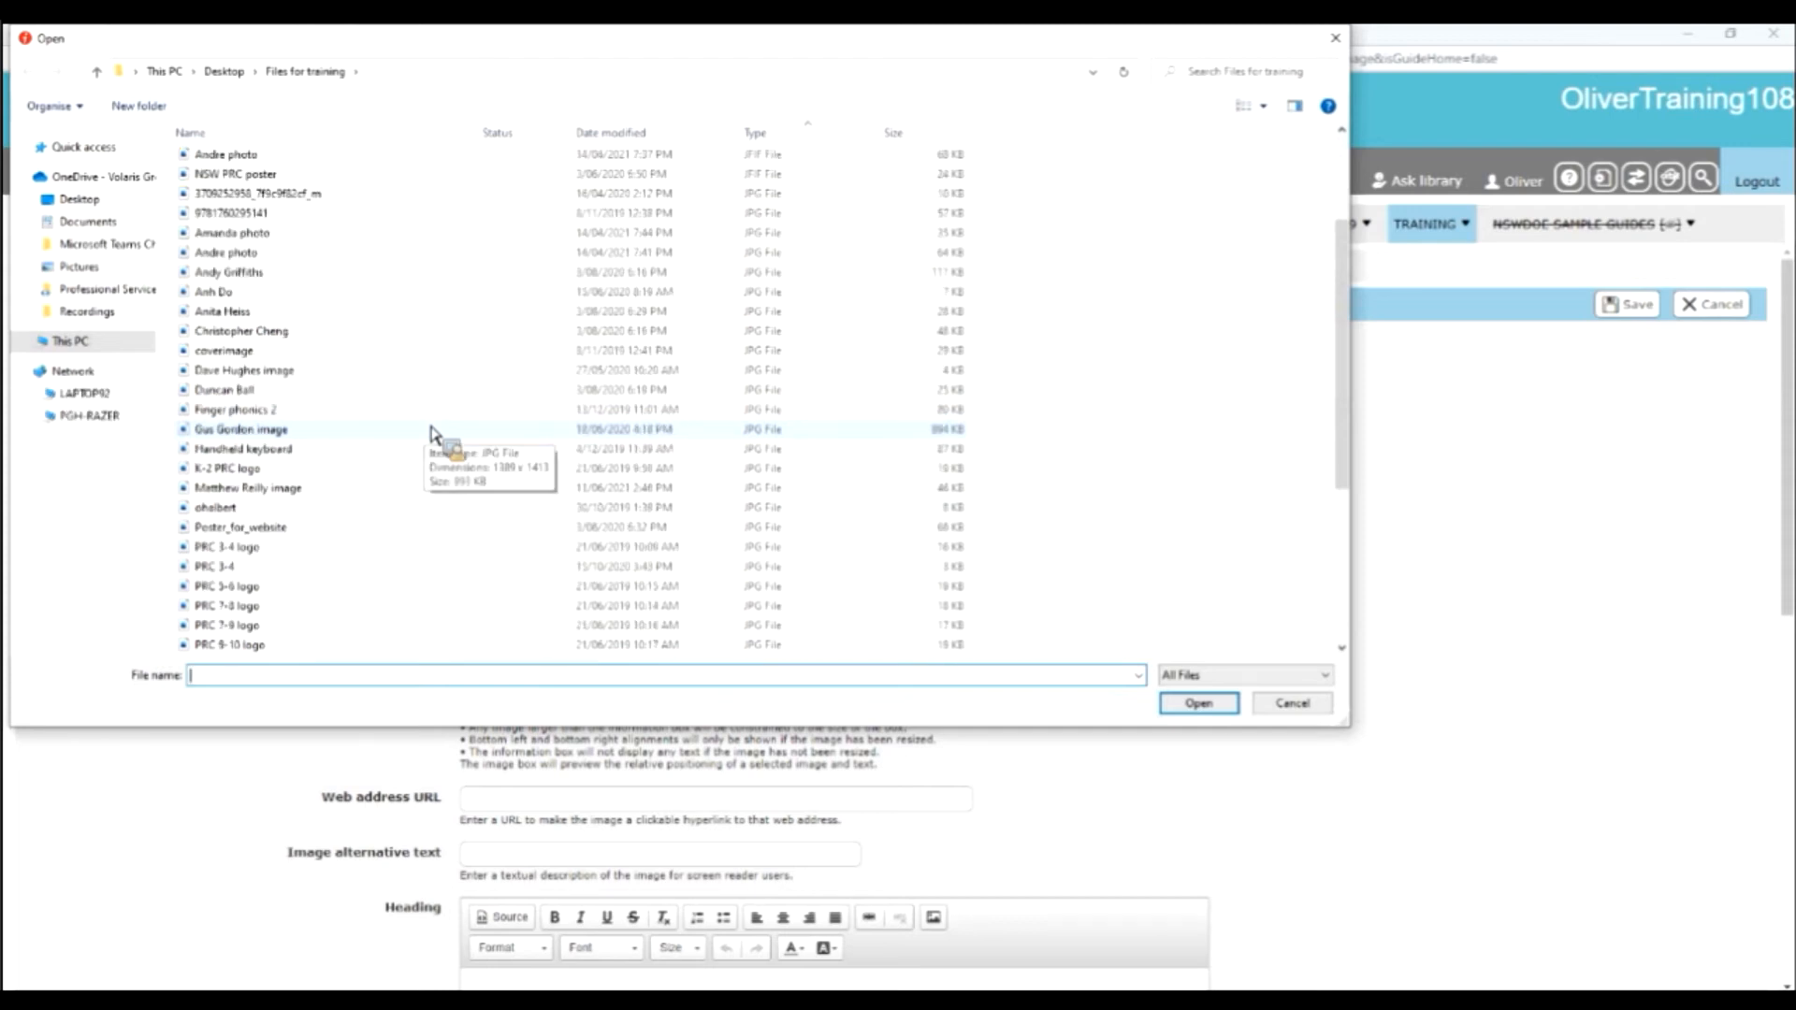
scroll(430, 432, up, 2)
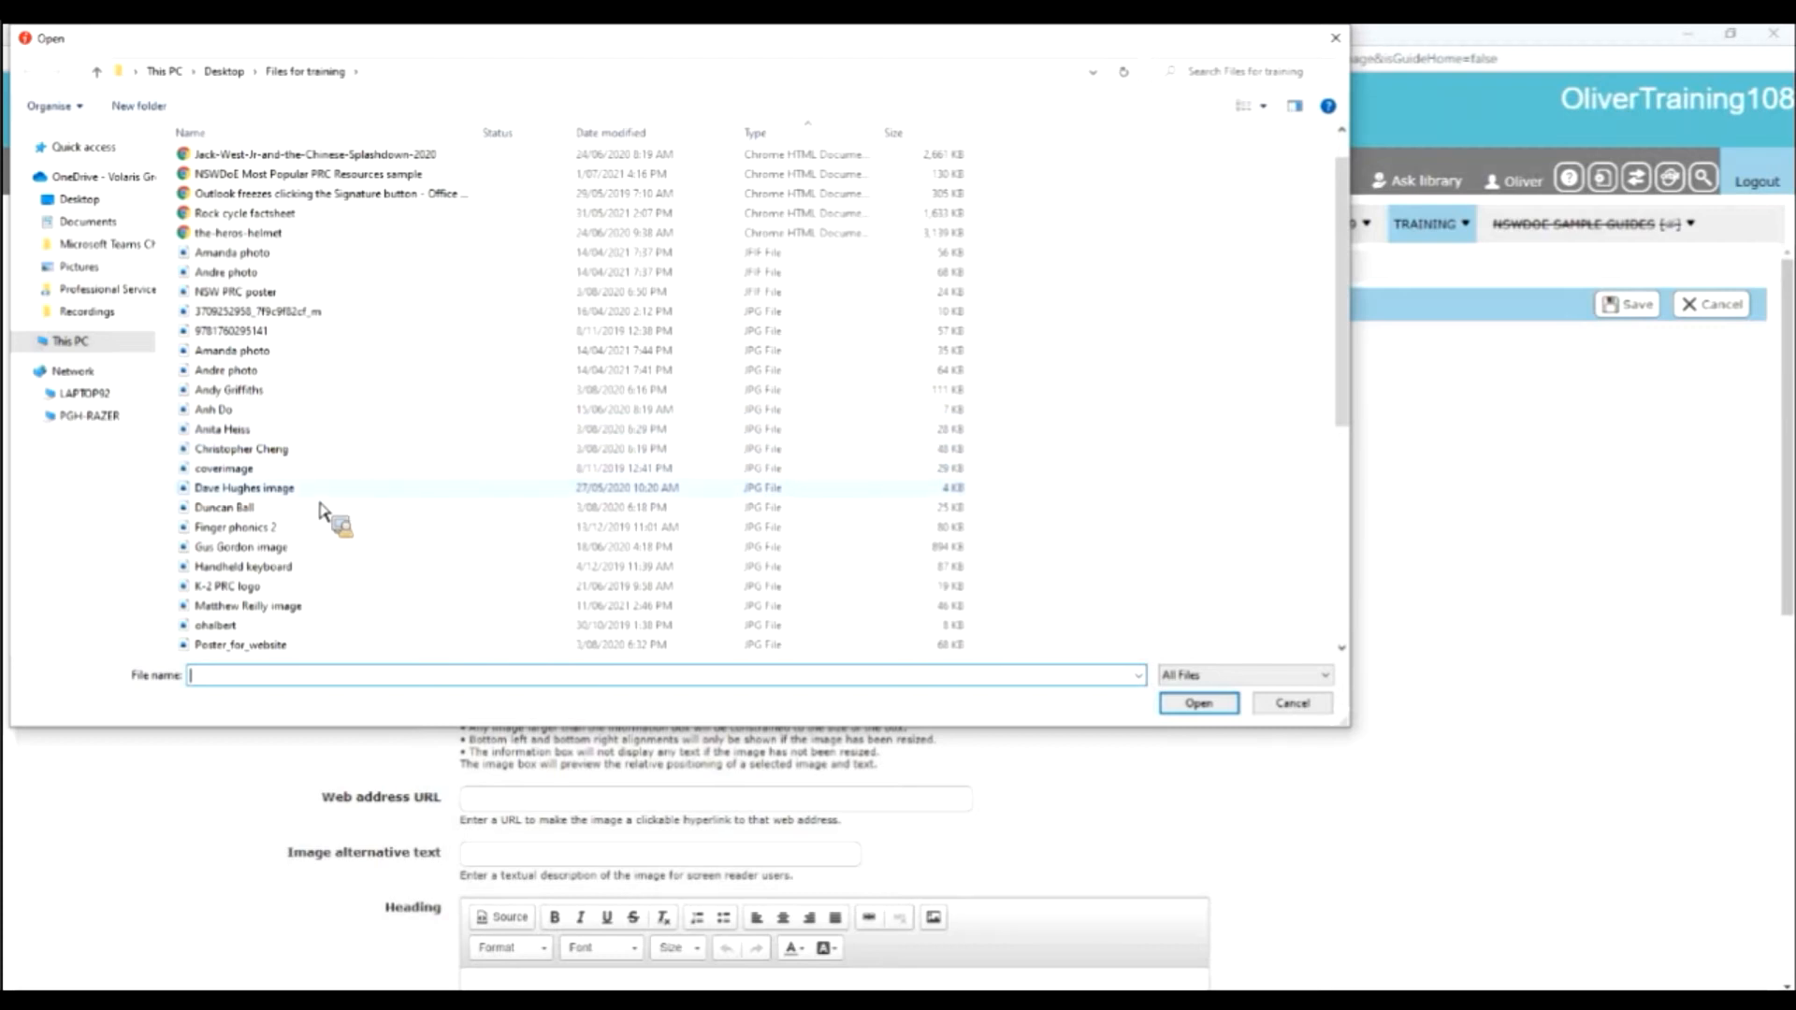
scroll(355, 520, down, 4)
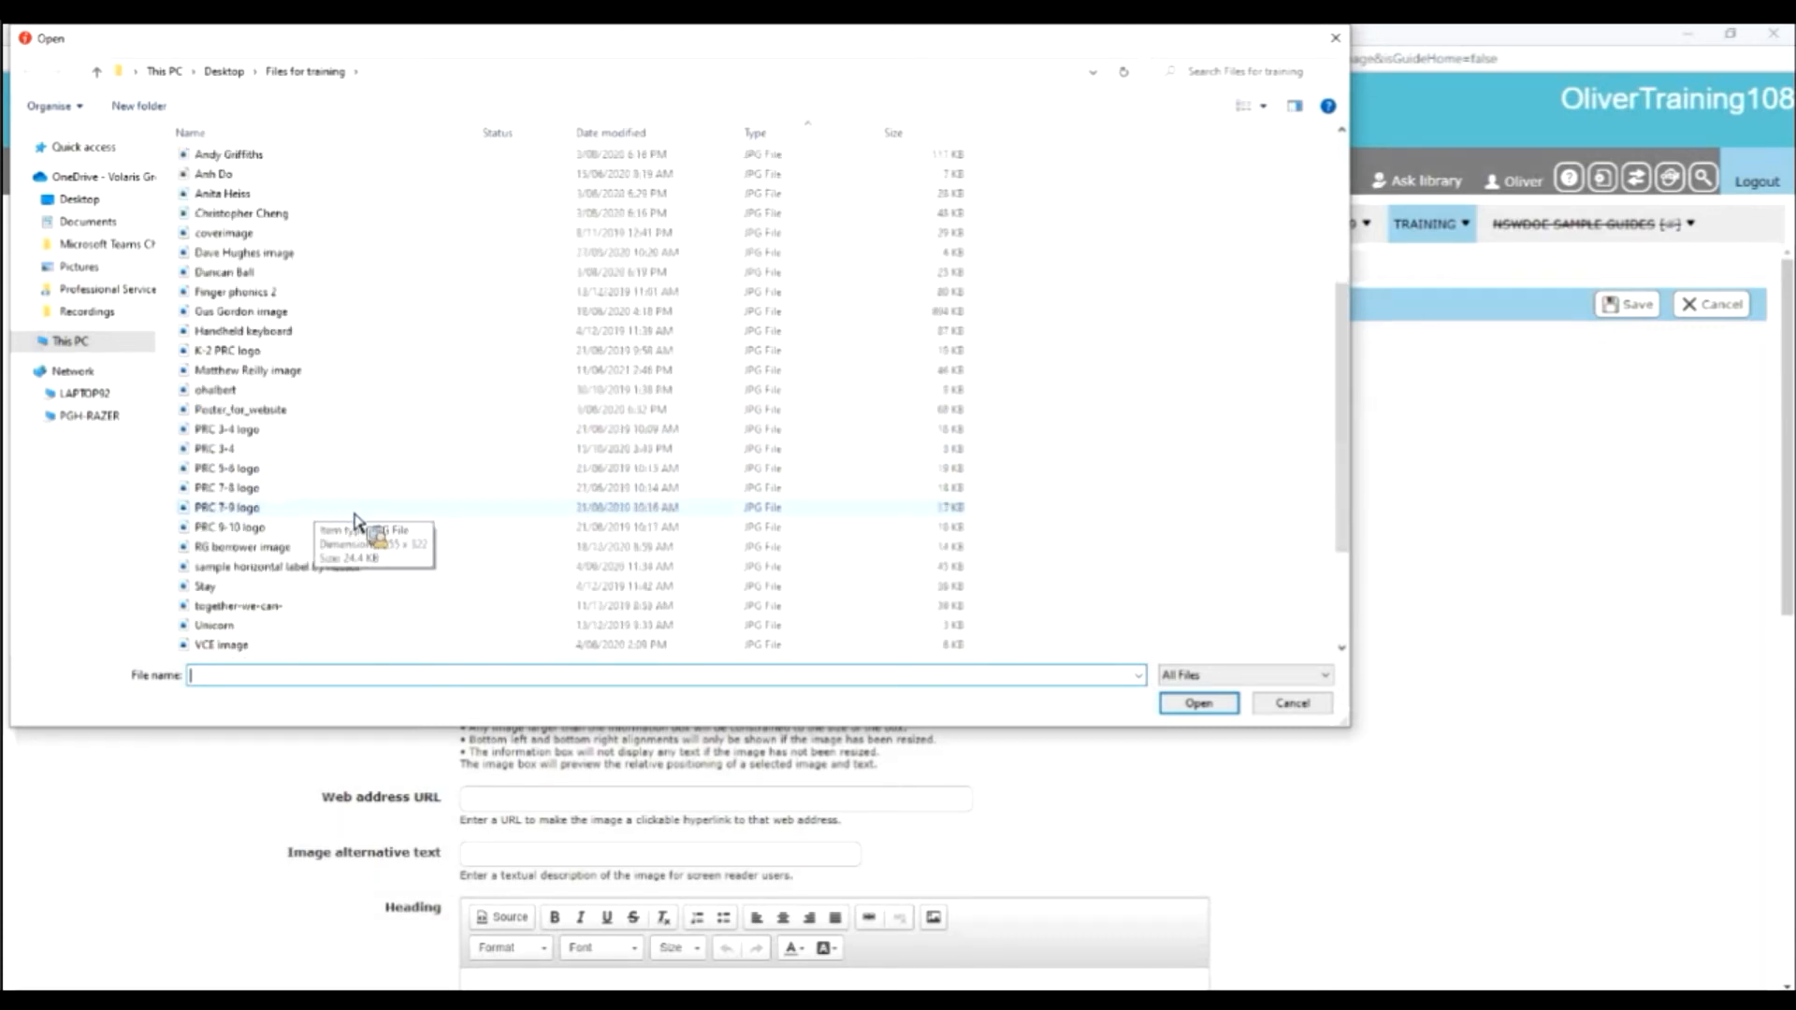
scroll(356, 520, down, 2)
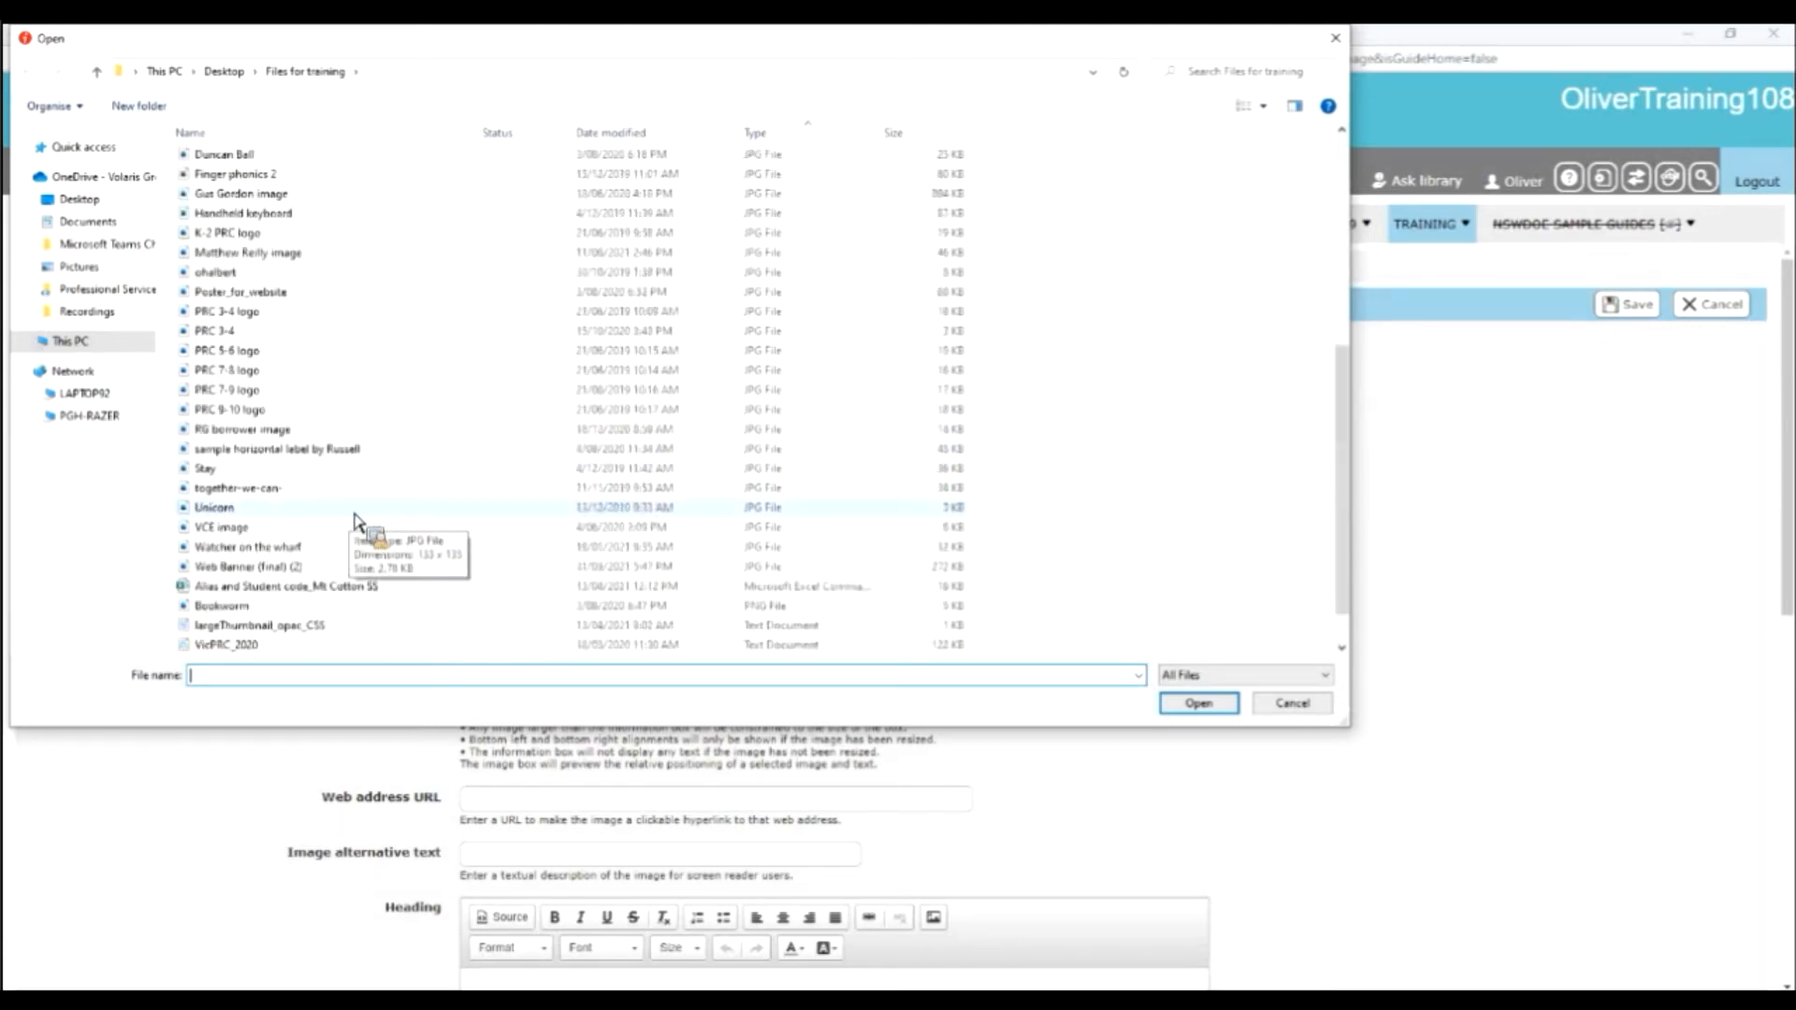
click(316, 606)
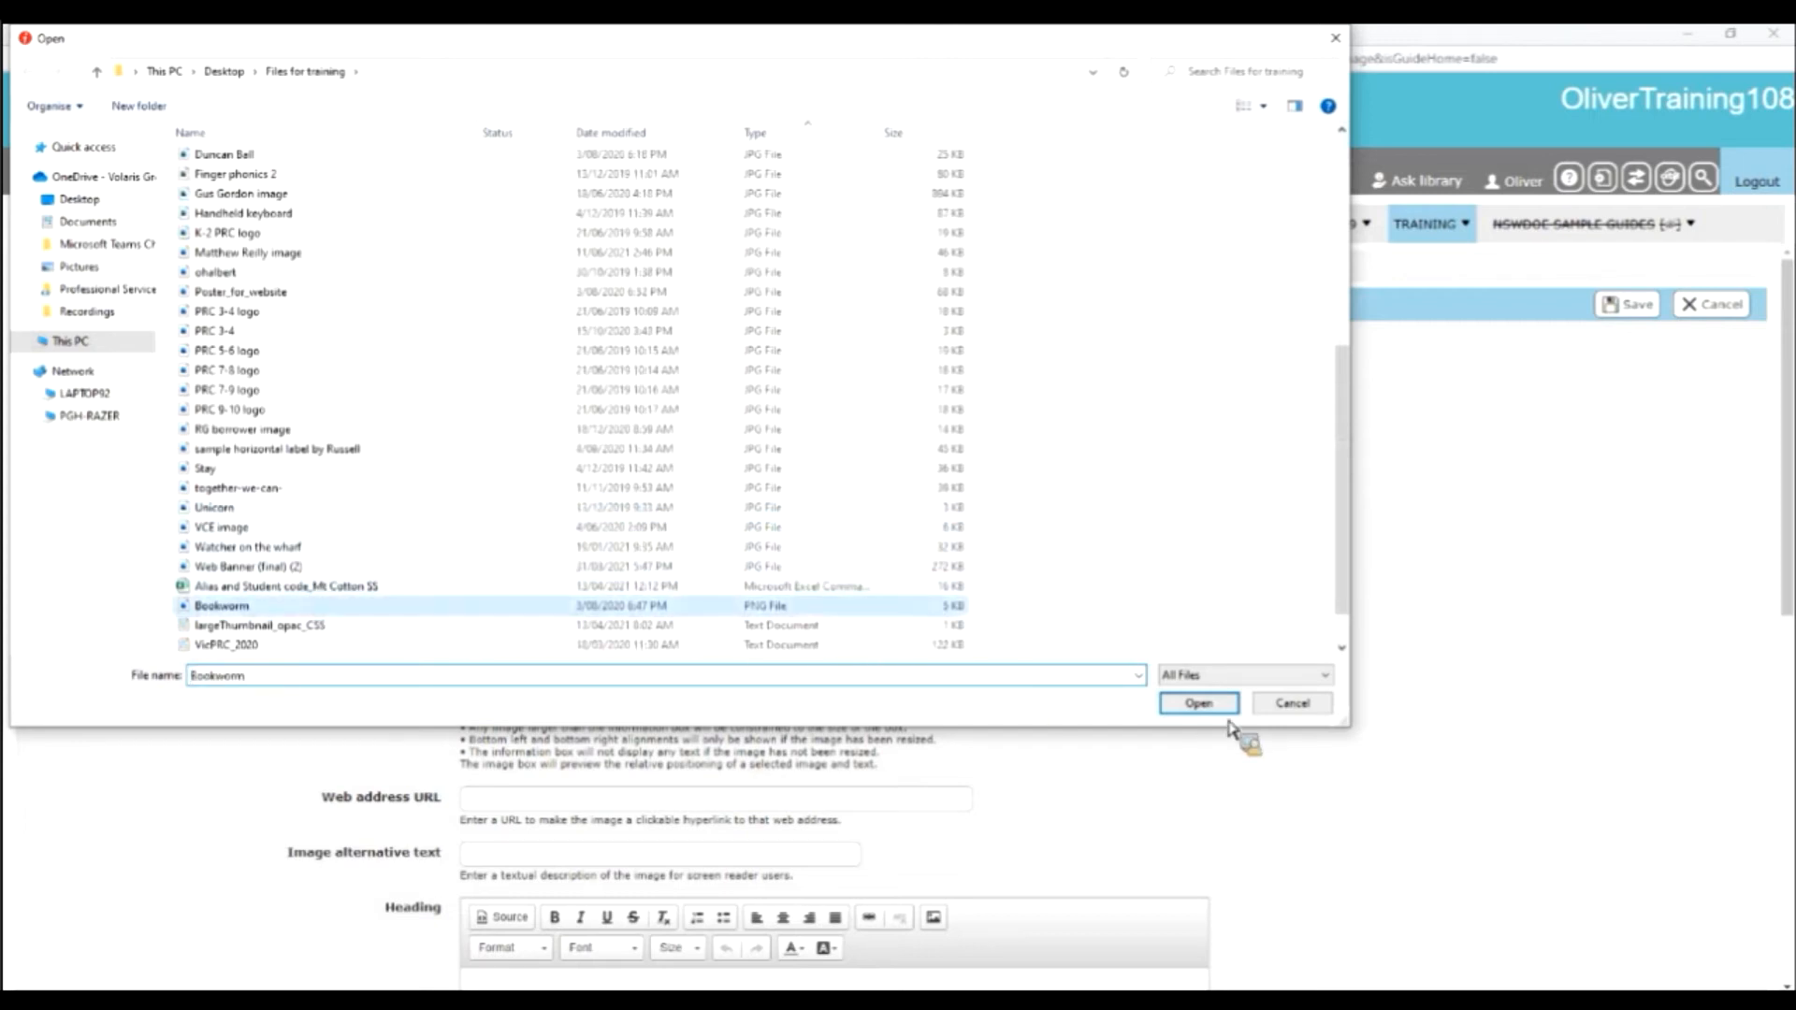
click(1199, 704)
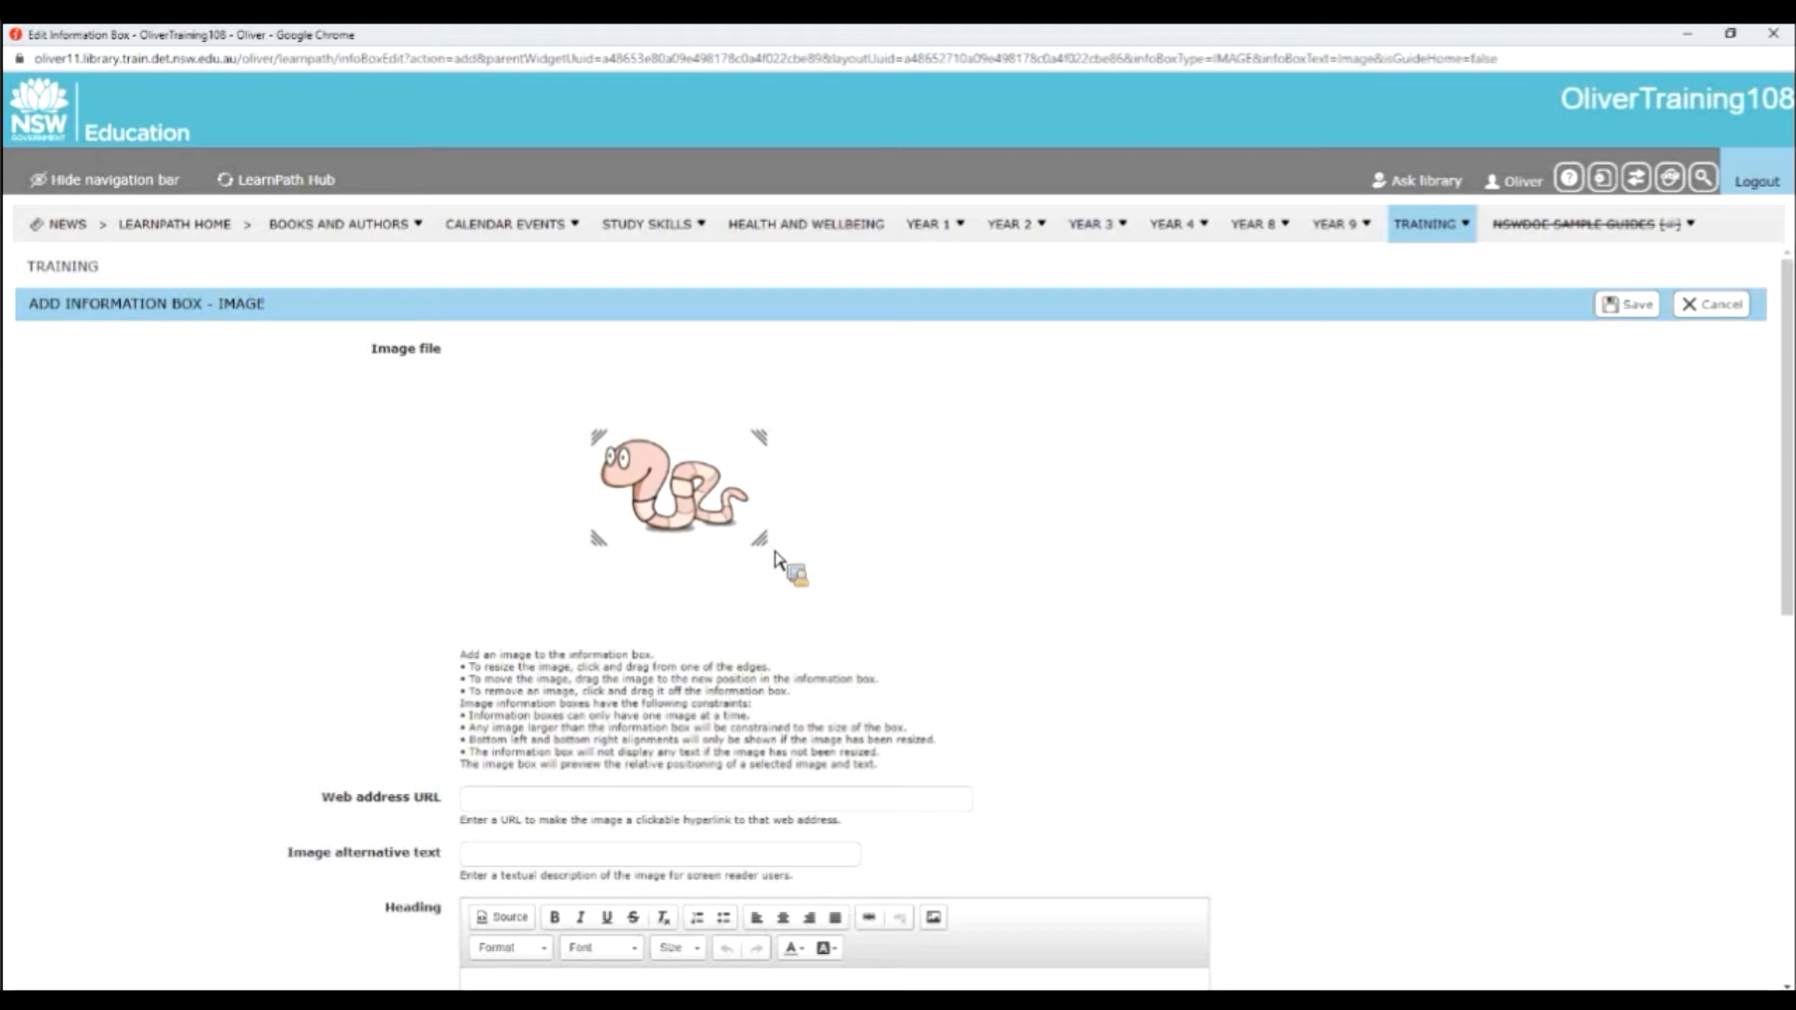
Enlarge the bookworm image to about 1.4 times its size and align it to the top left of the information box.
double_click(791, 431)
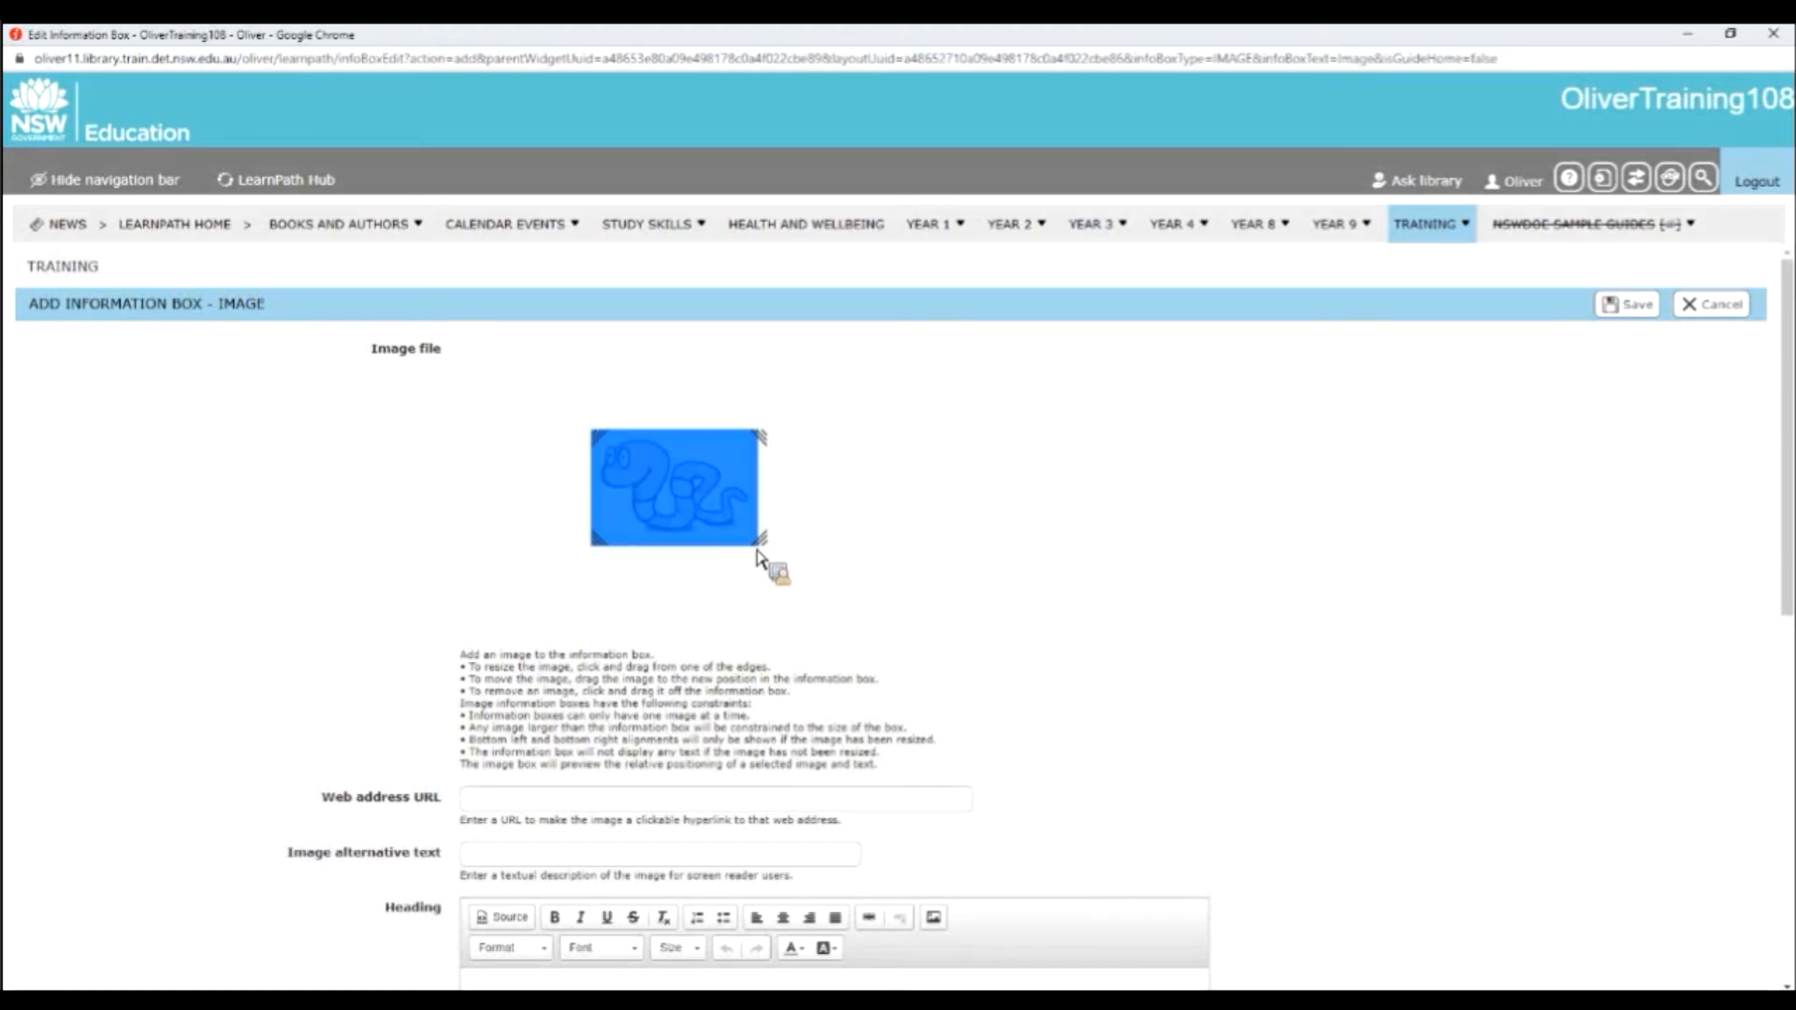
drag(771, 559, 850, 630)
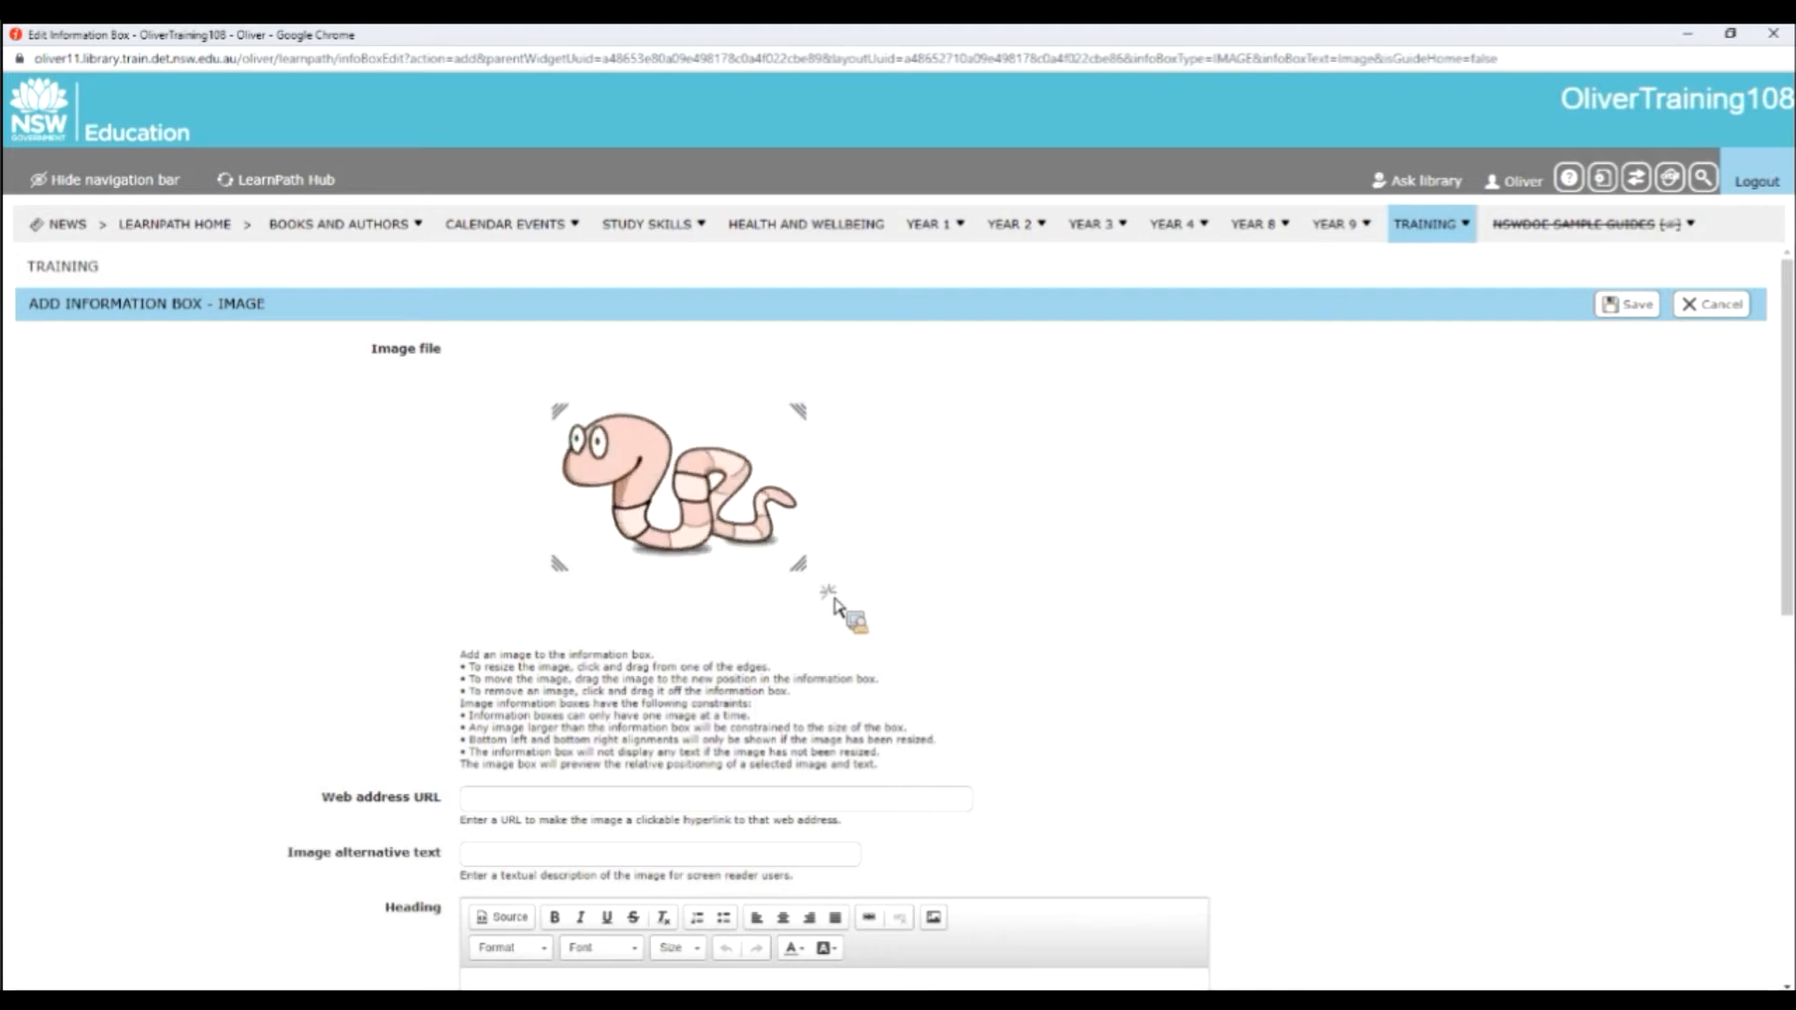
drag(785, 525, 802, 545)
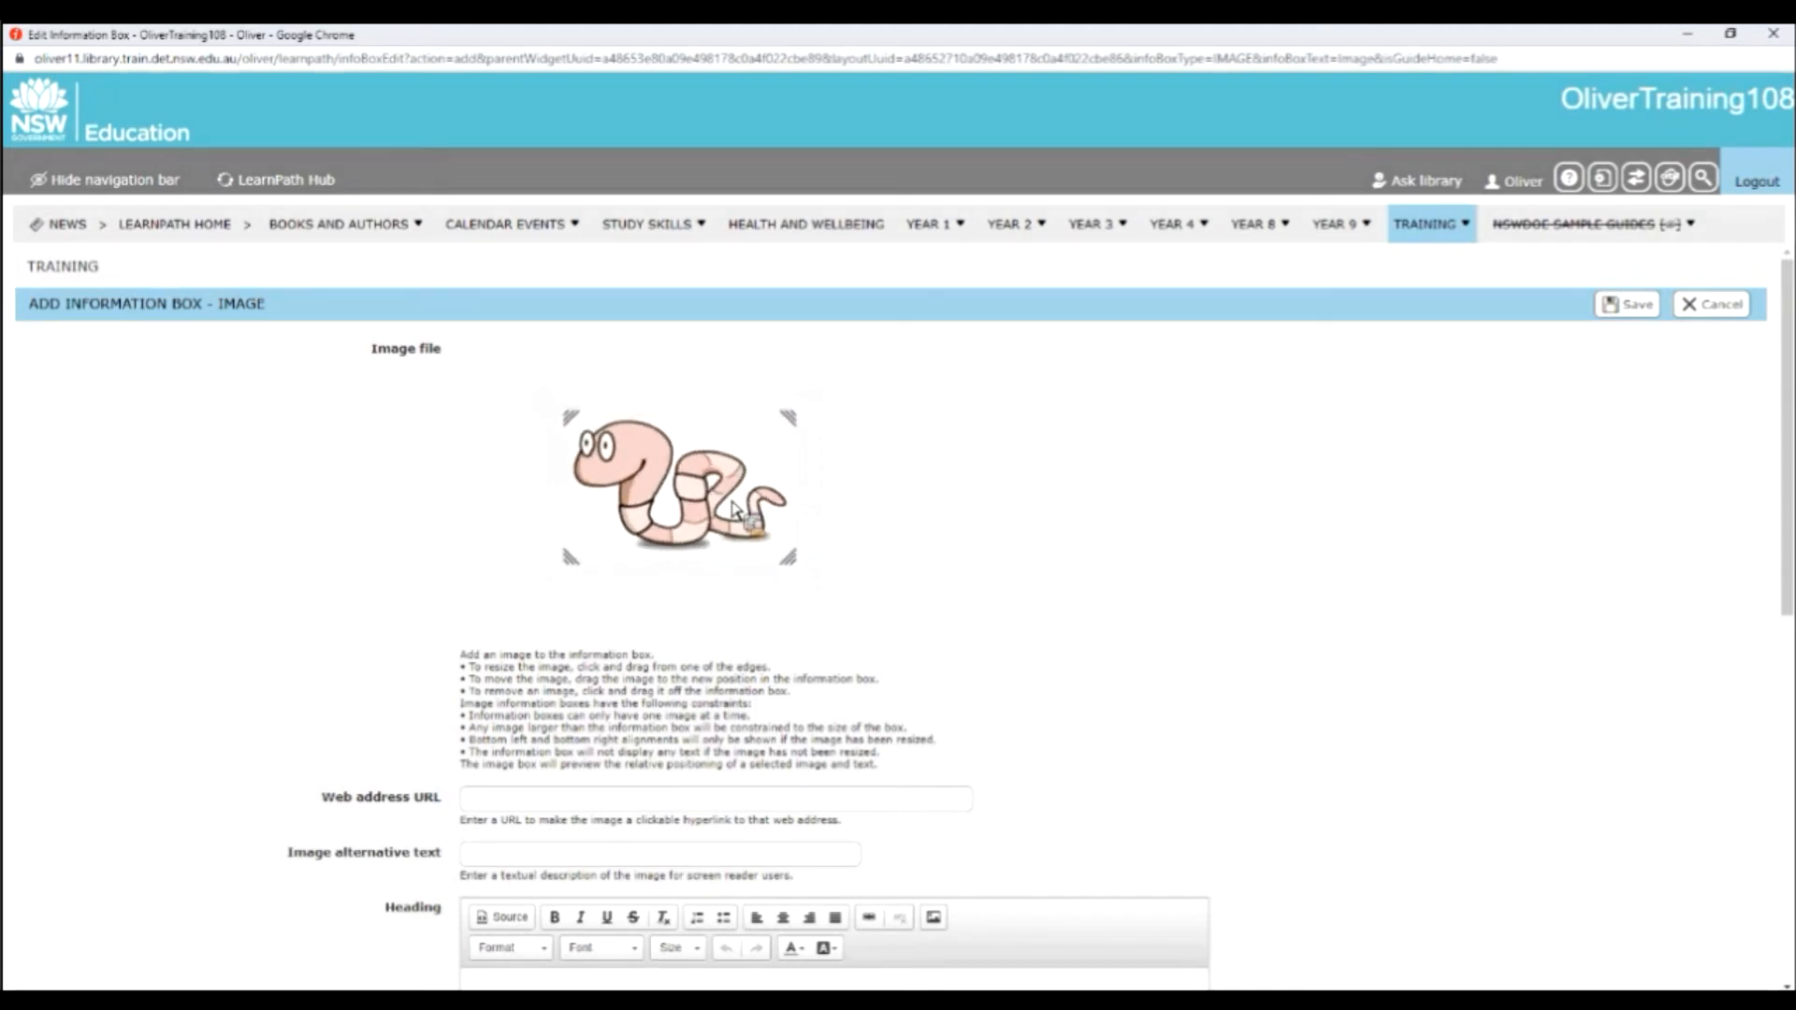
drag(710, 480, 776, 582)
drag(836, 596, 807, 565)
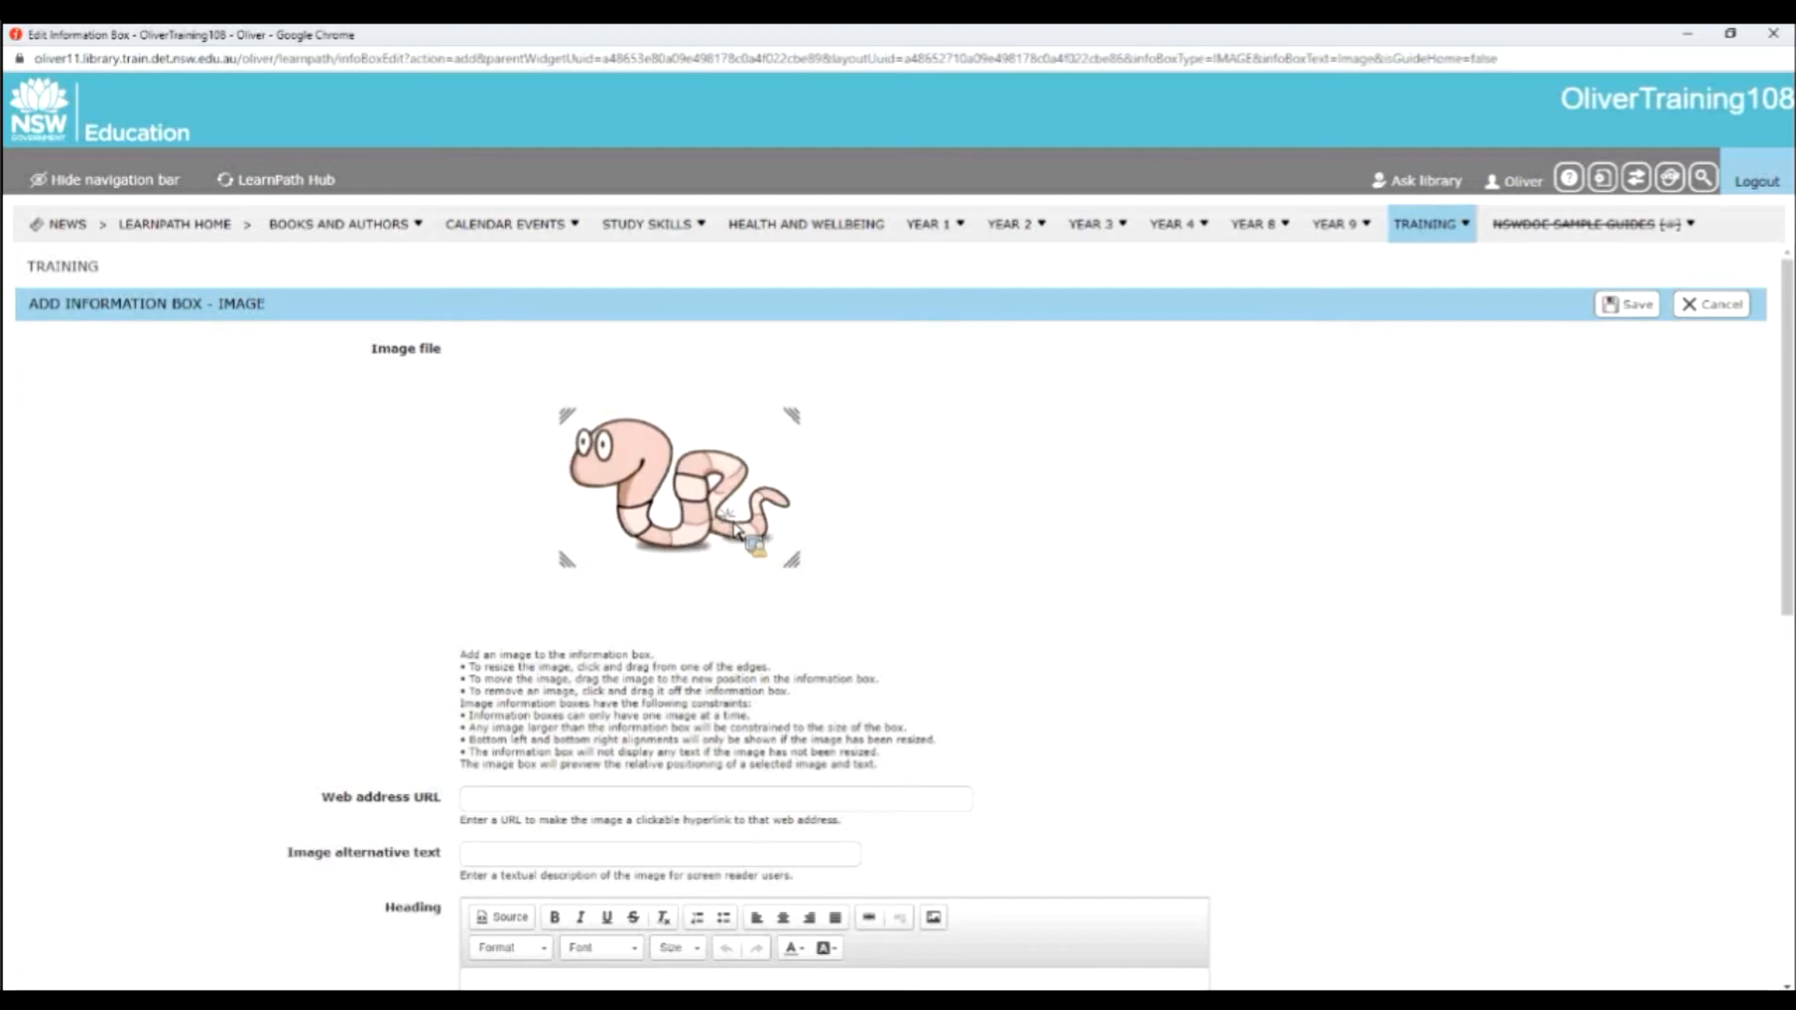
drag(636, 458, 543, 400)
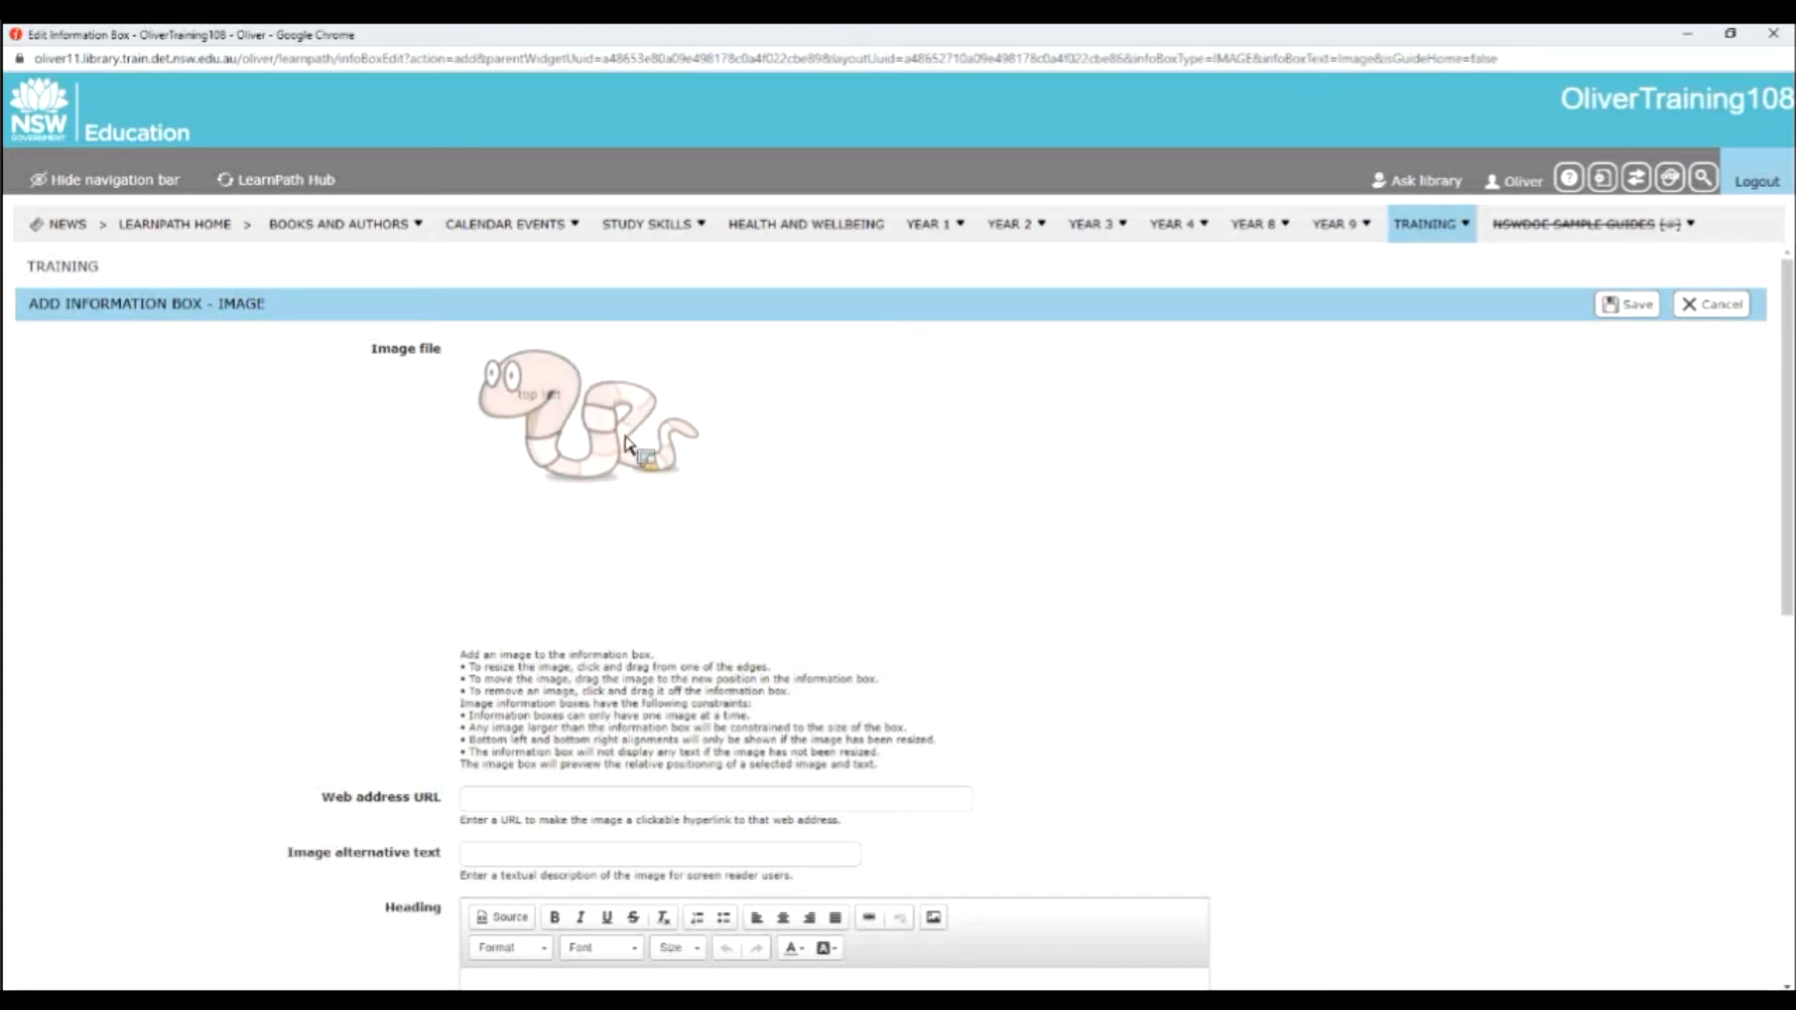
scroll(880, 543, down, 2)
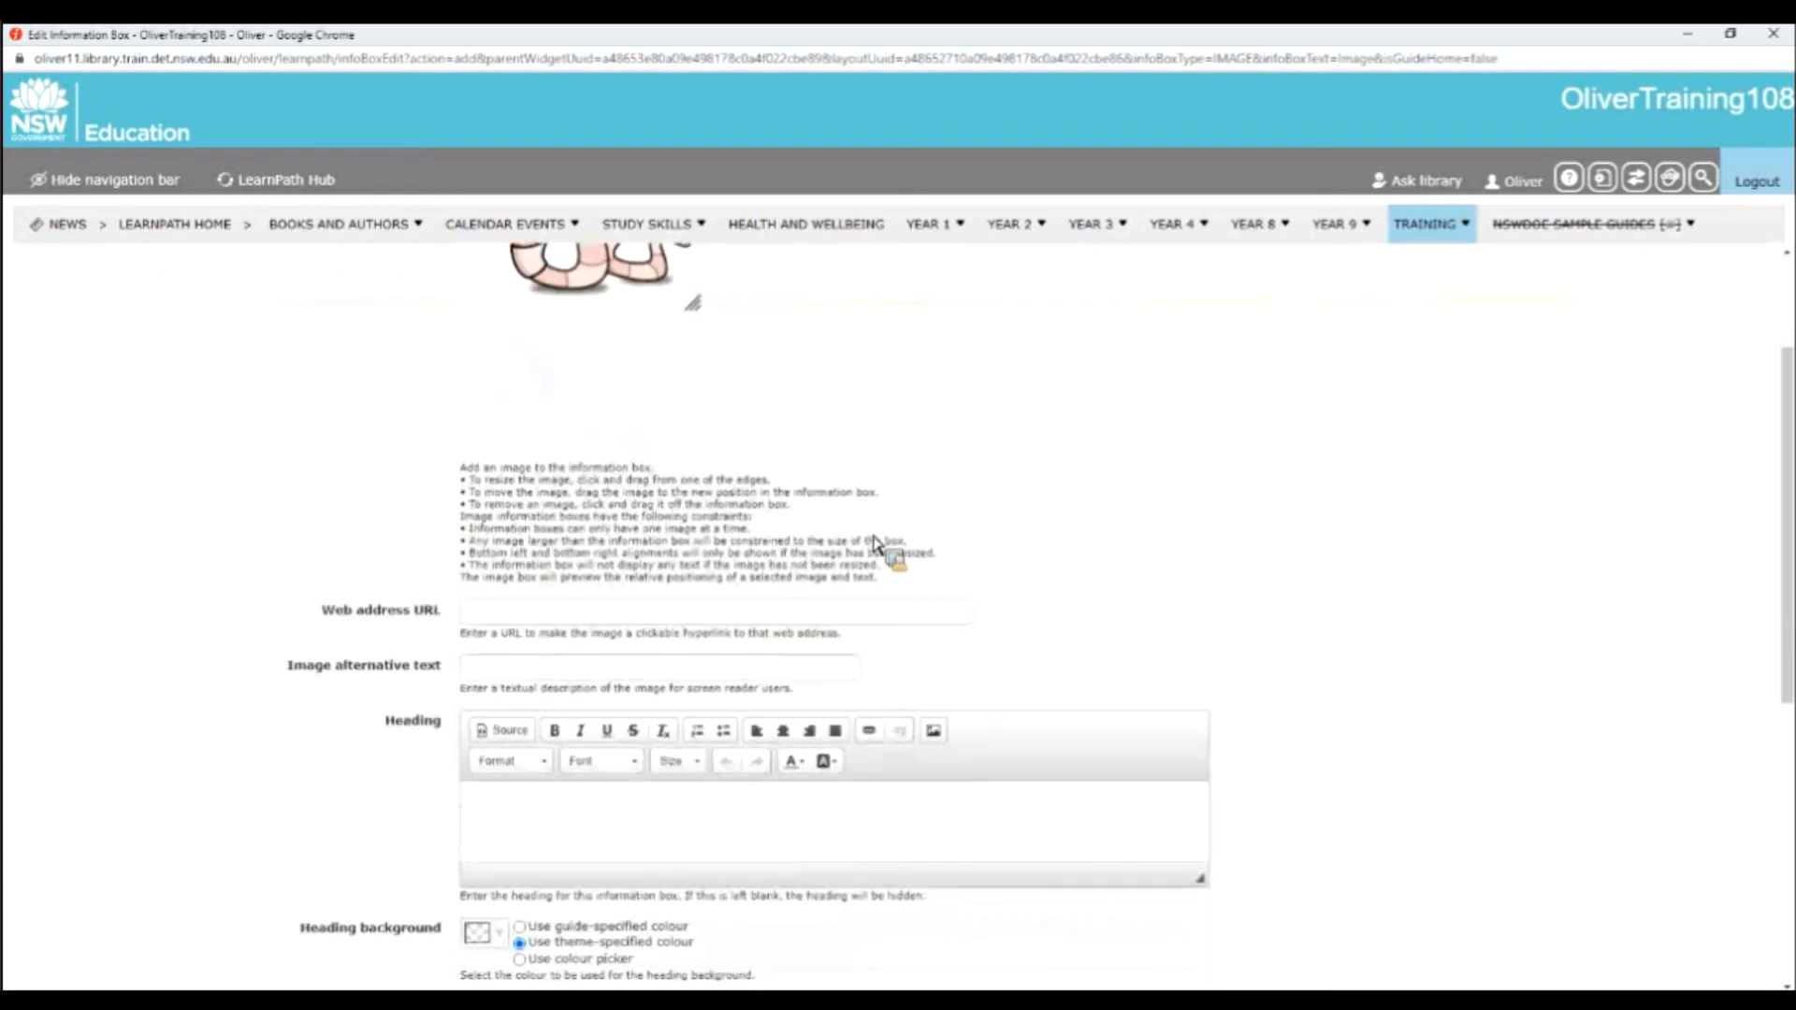
scroll(613, 353, up, 1)
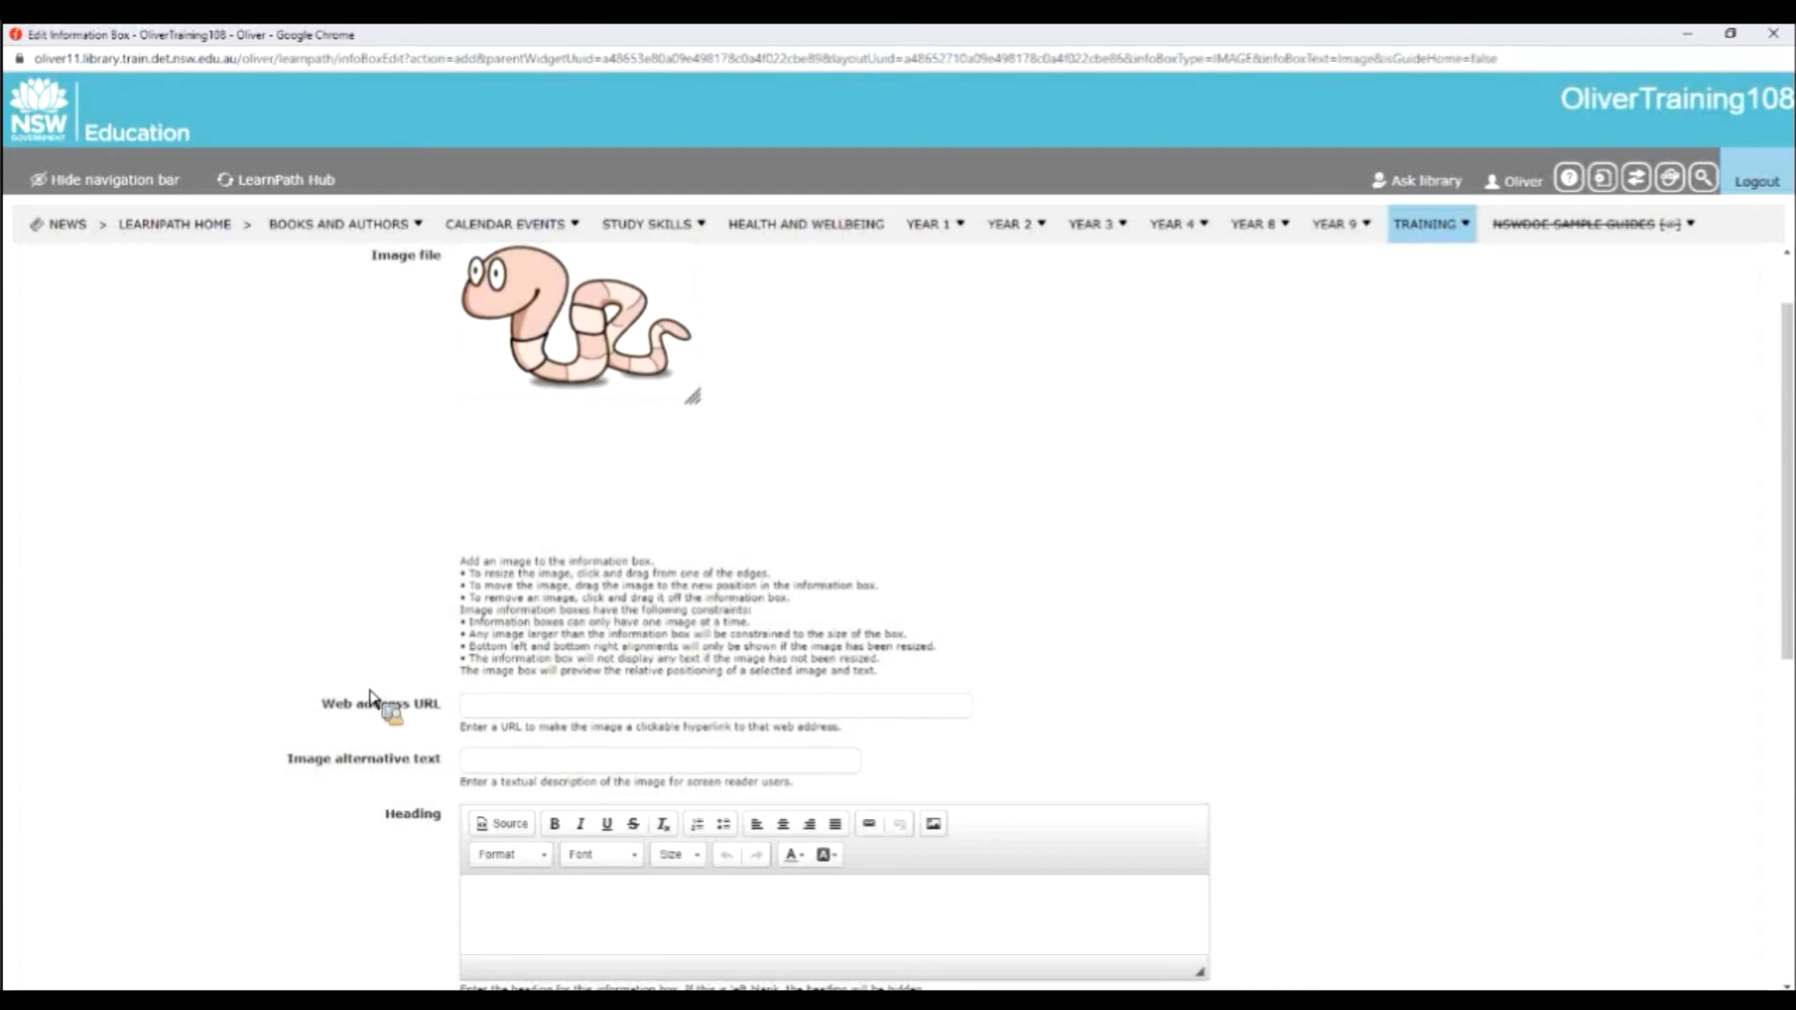
click(548, 713)
text(ht)
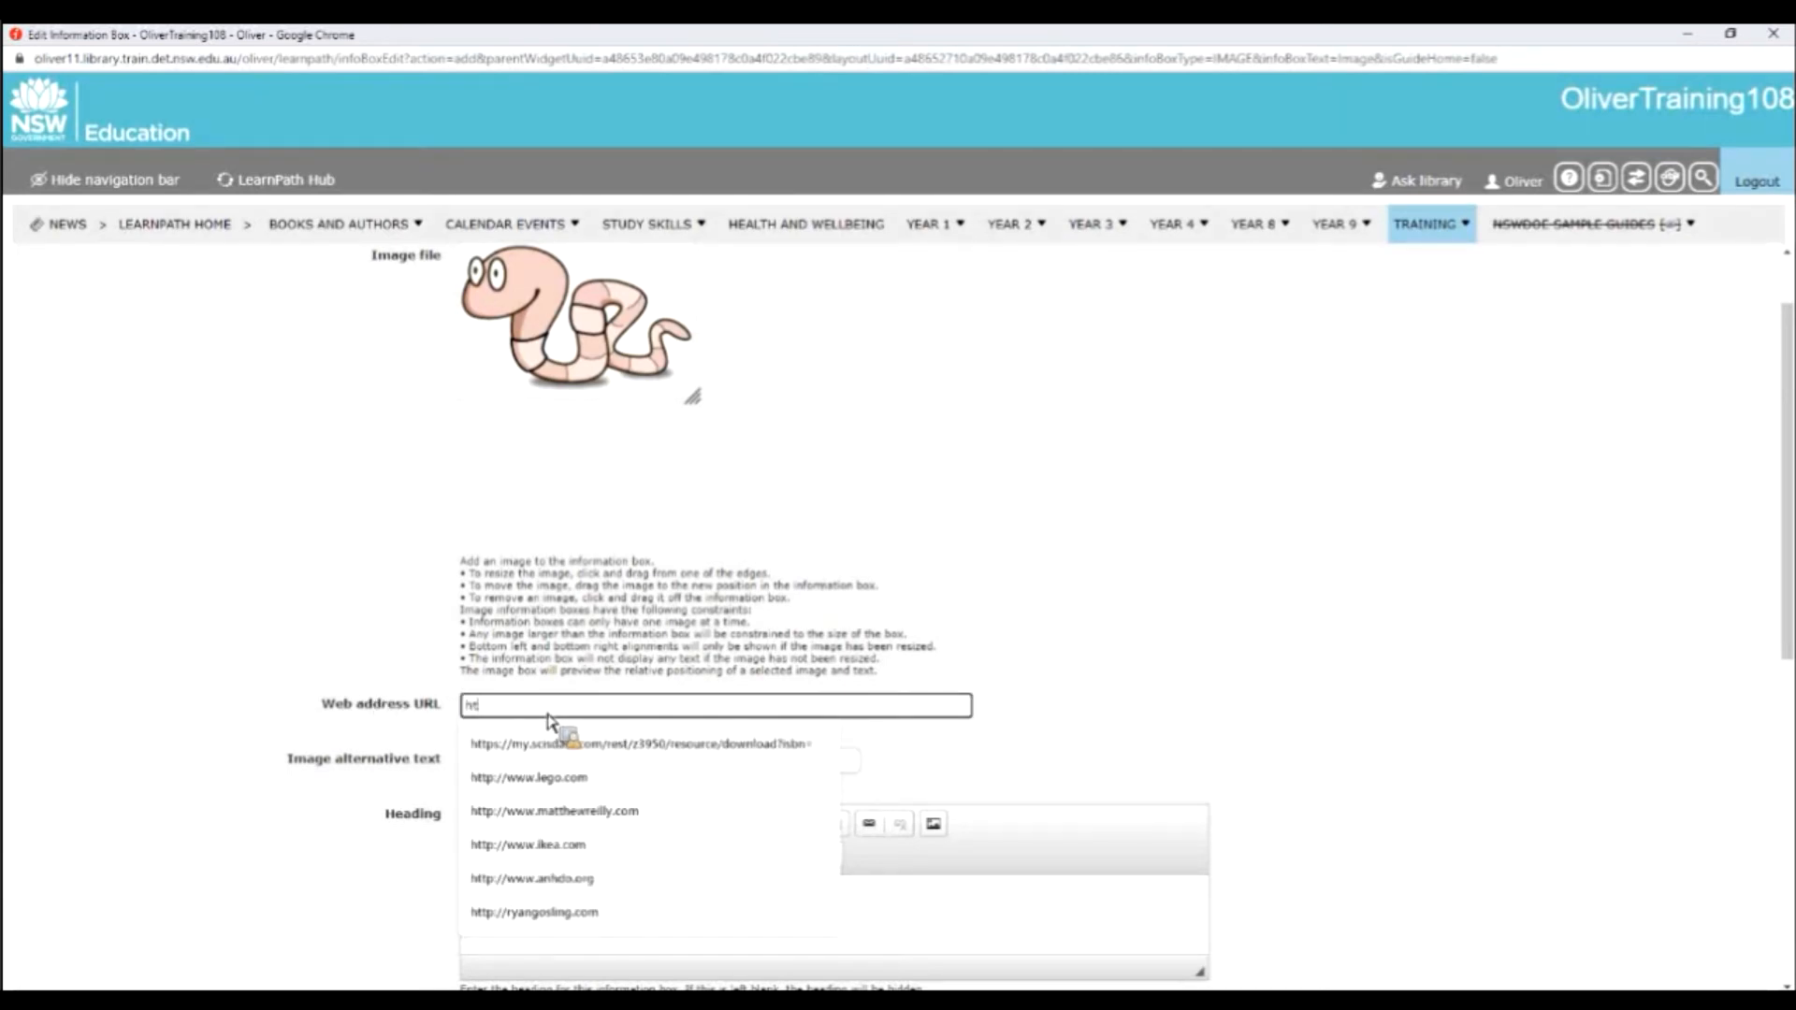
text(tp://webaddress.com)
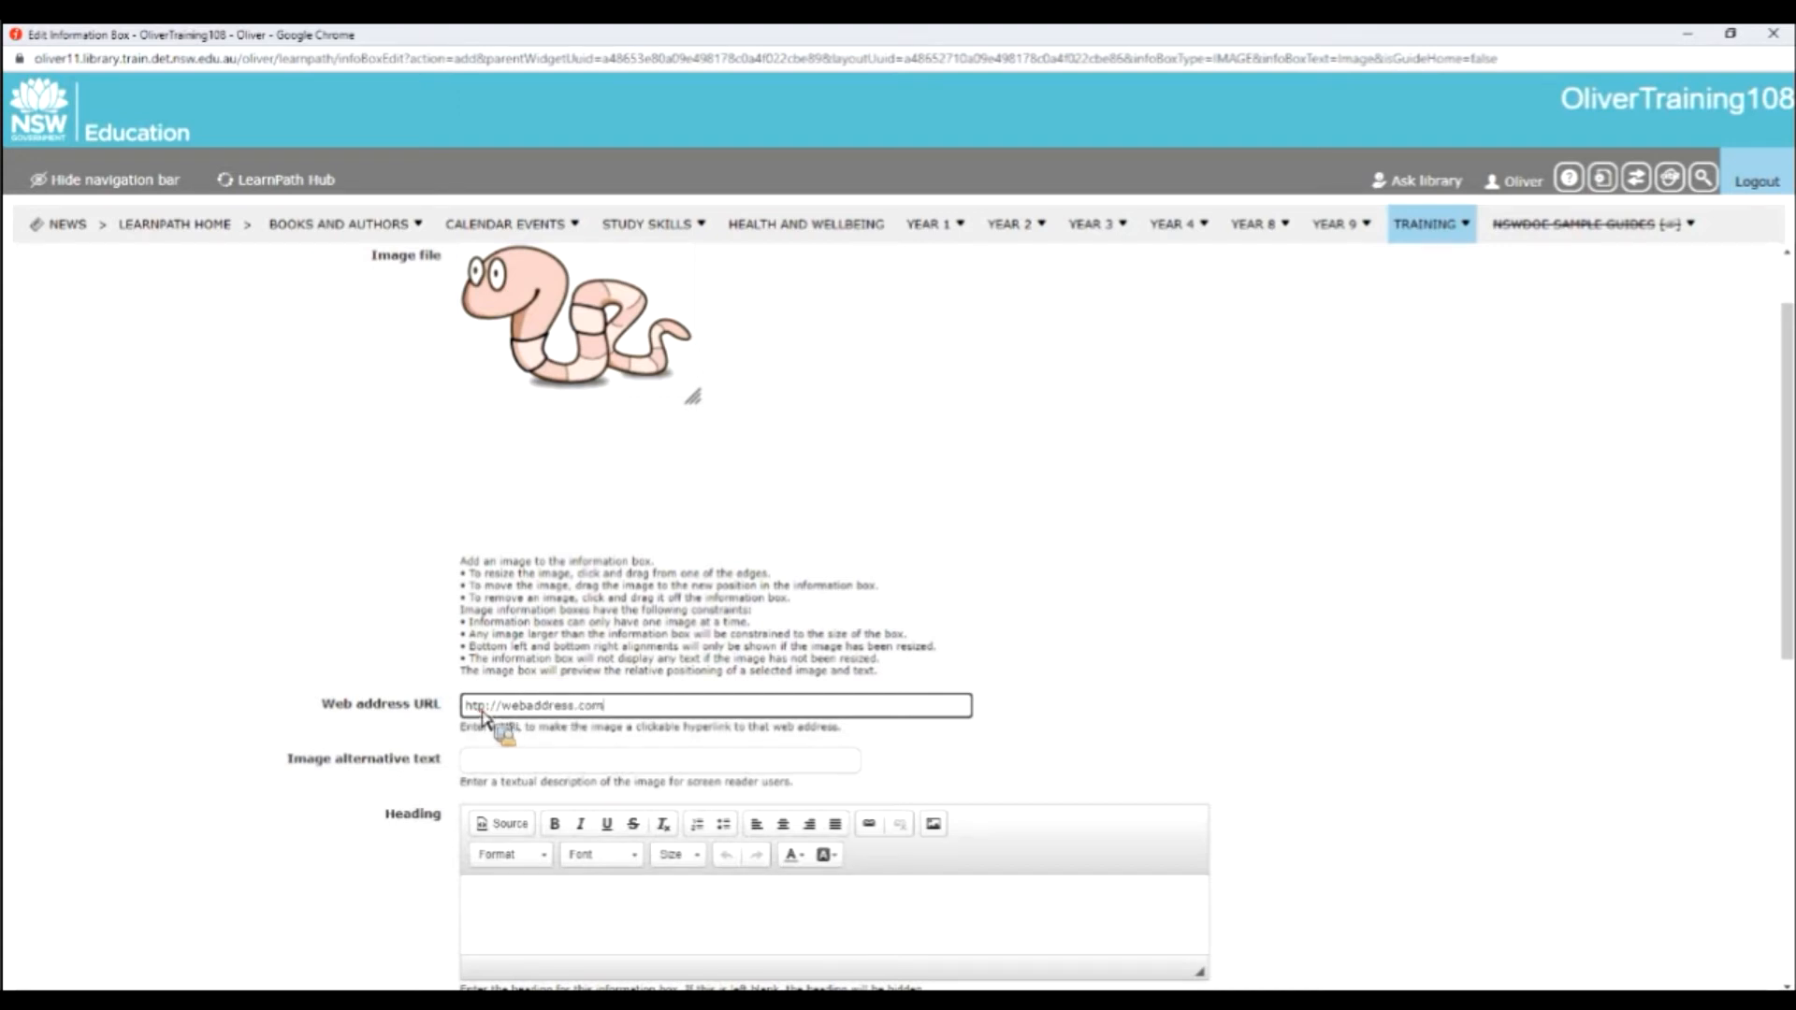
text(t)
Set the image alternative text to "Image of a bookworm" with a capital I.
click(586, 761)
key(Down)
key(Down)
key(Down)
key(Down)
key(Down)
key(Down)
key(Return)
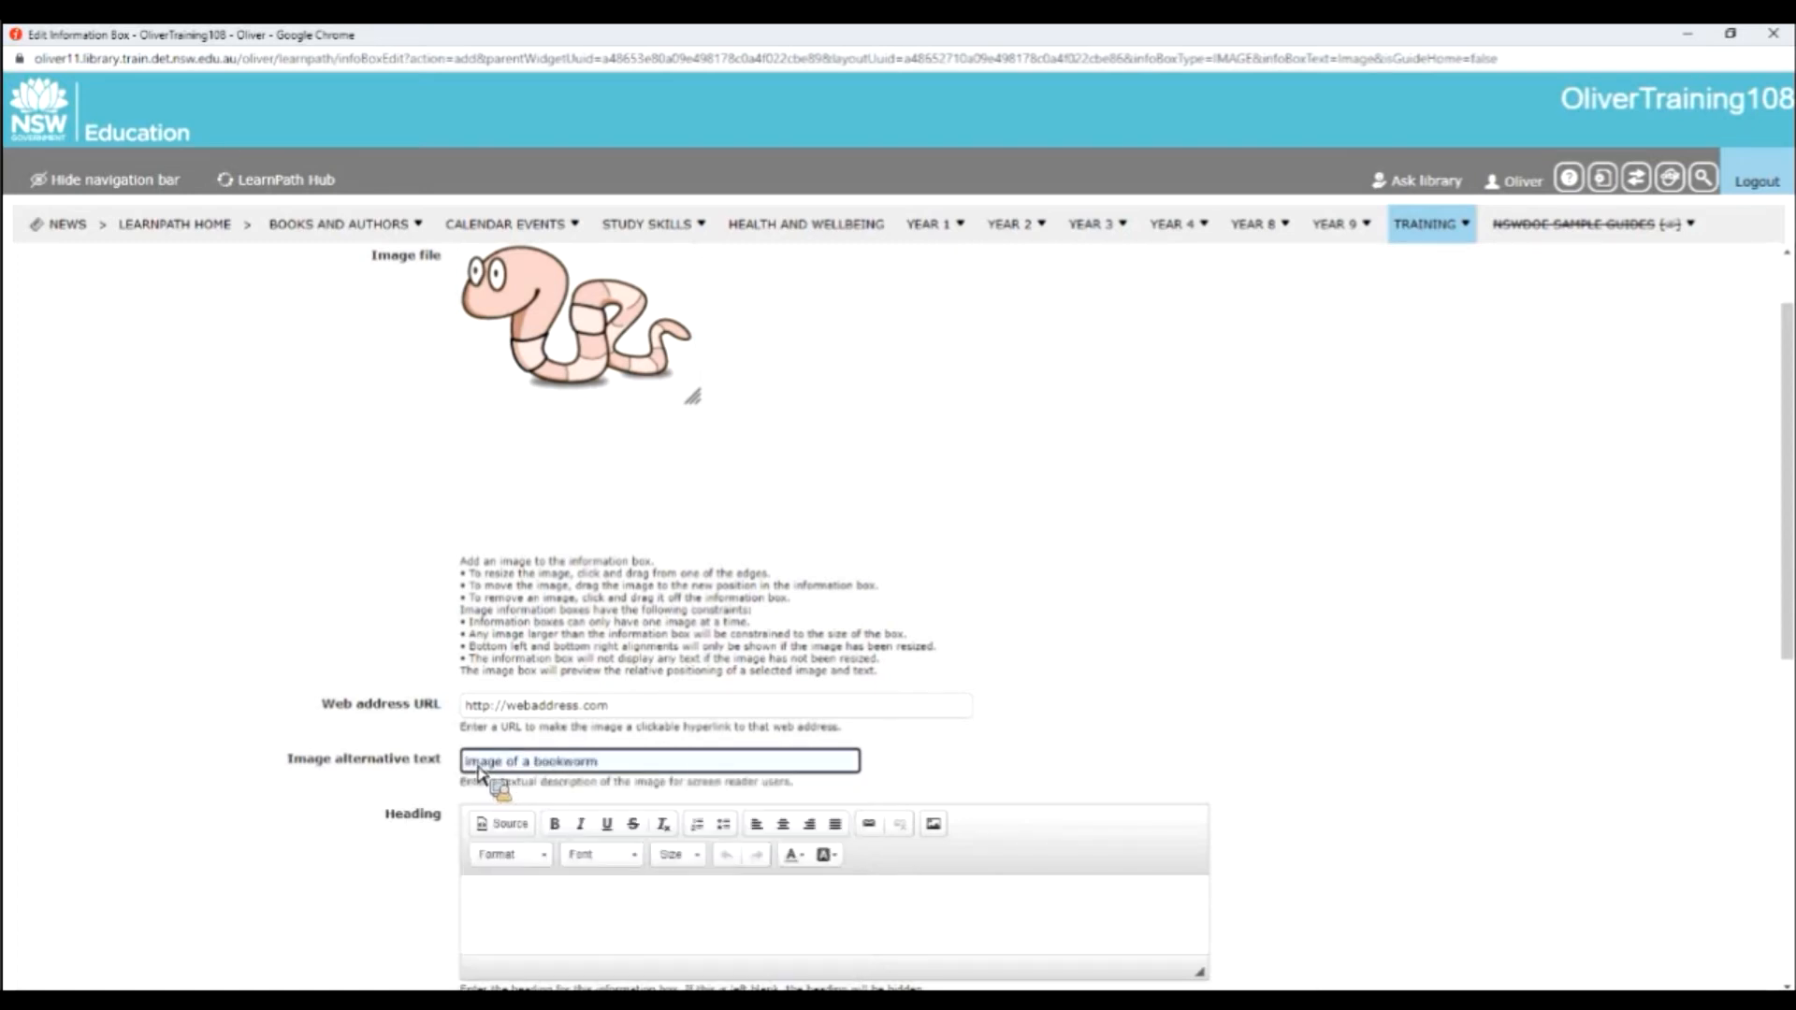
click(468, 761)
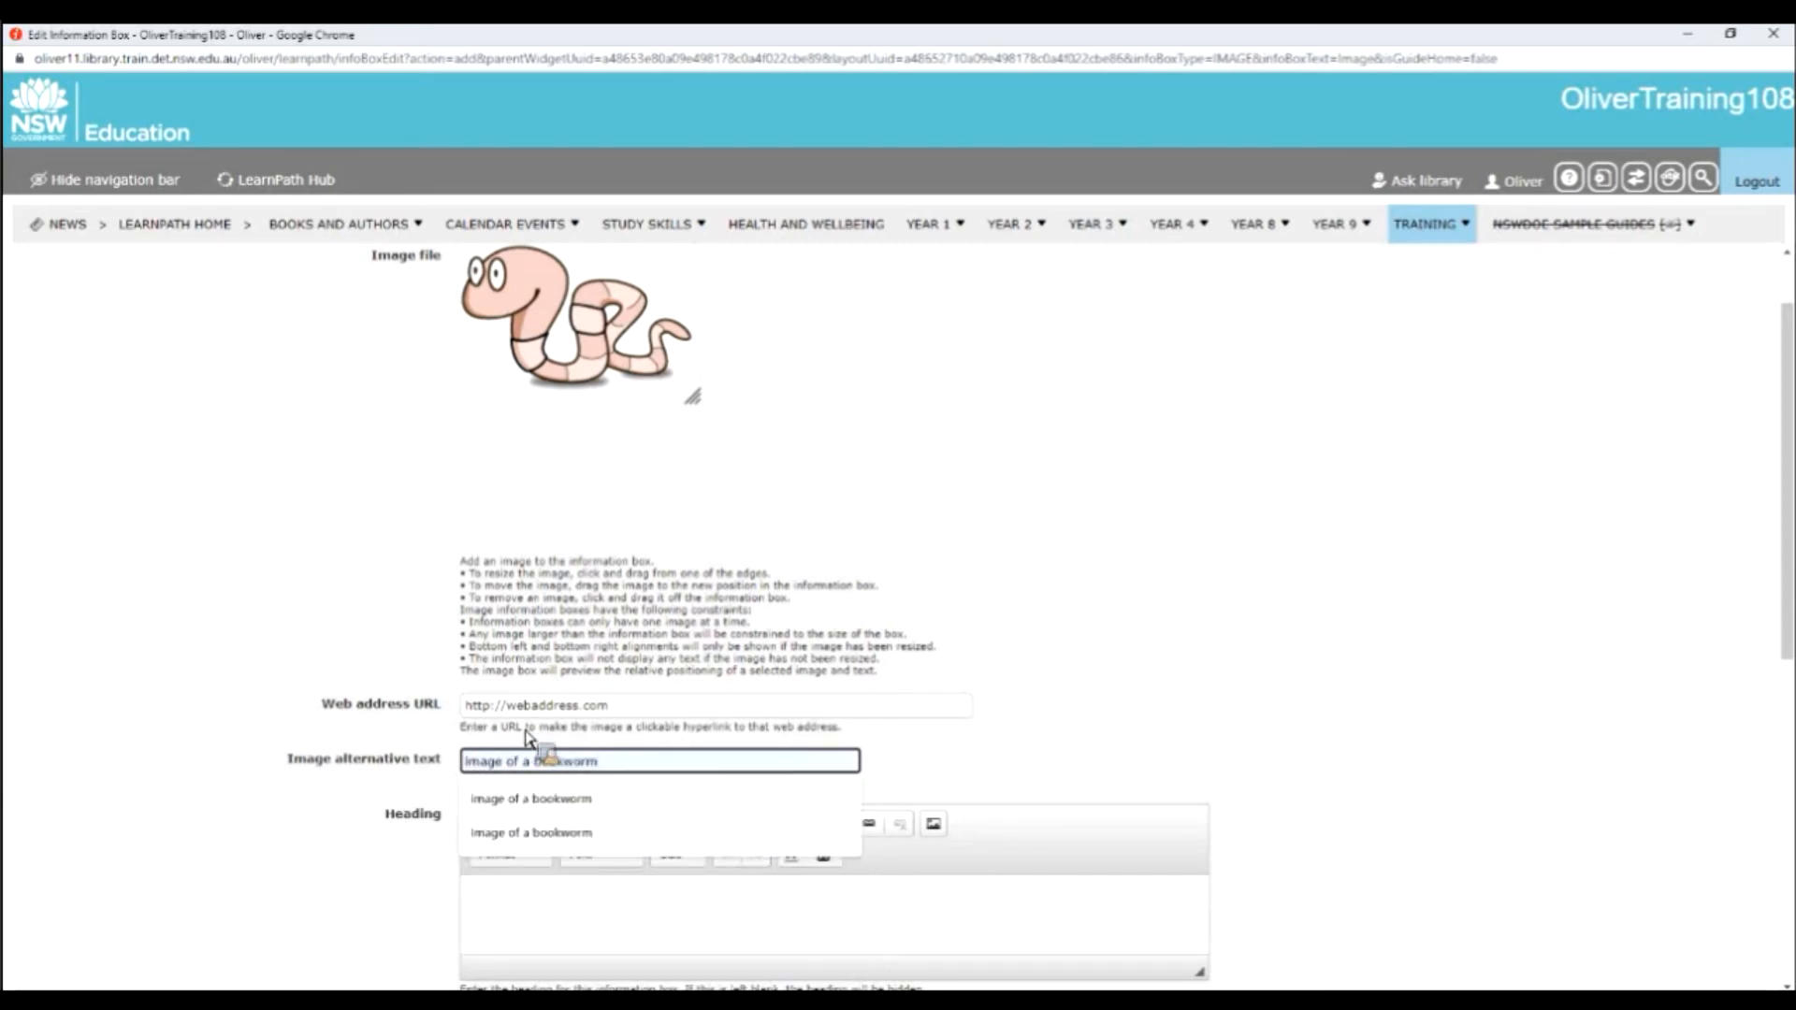
key(BackSpace)
text(I)
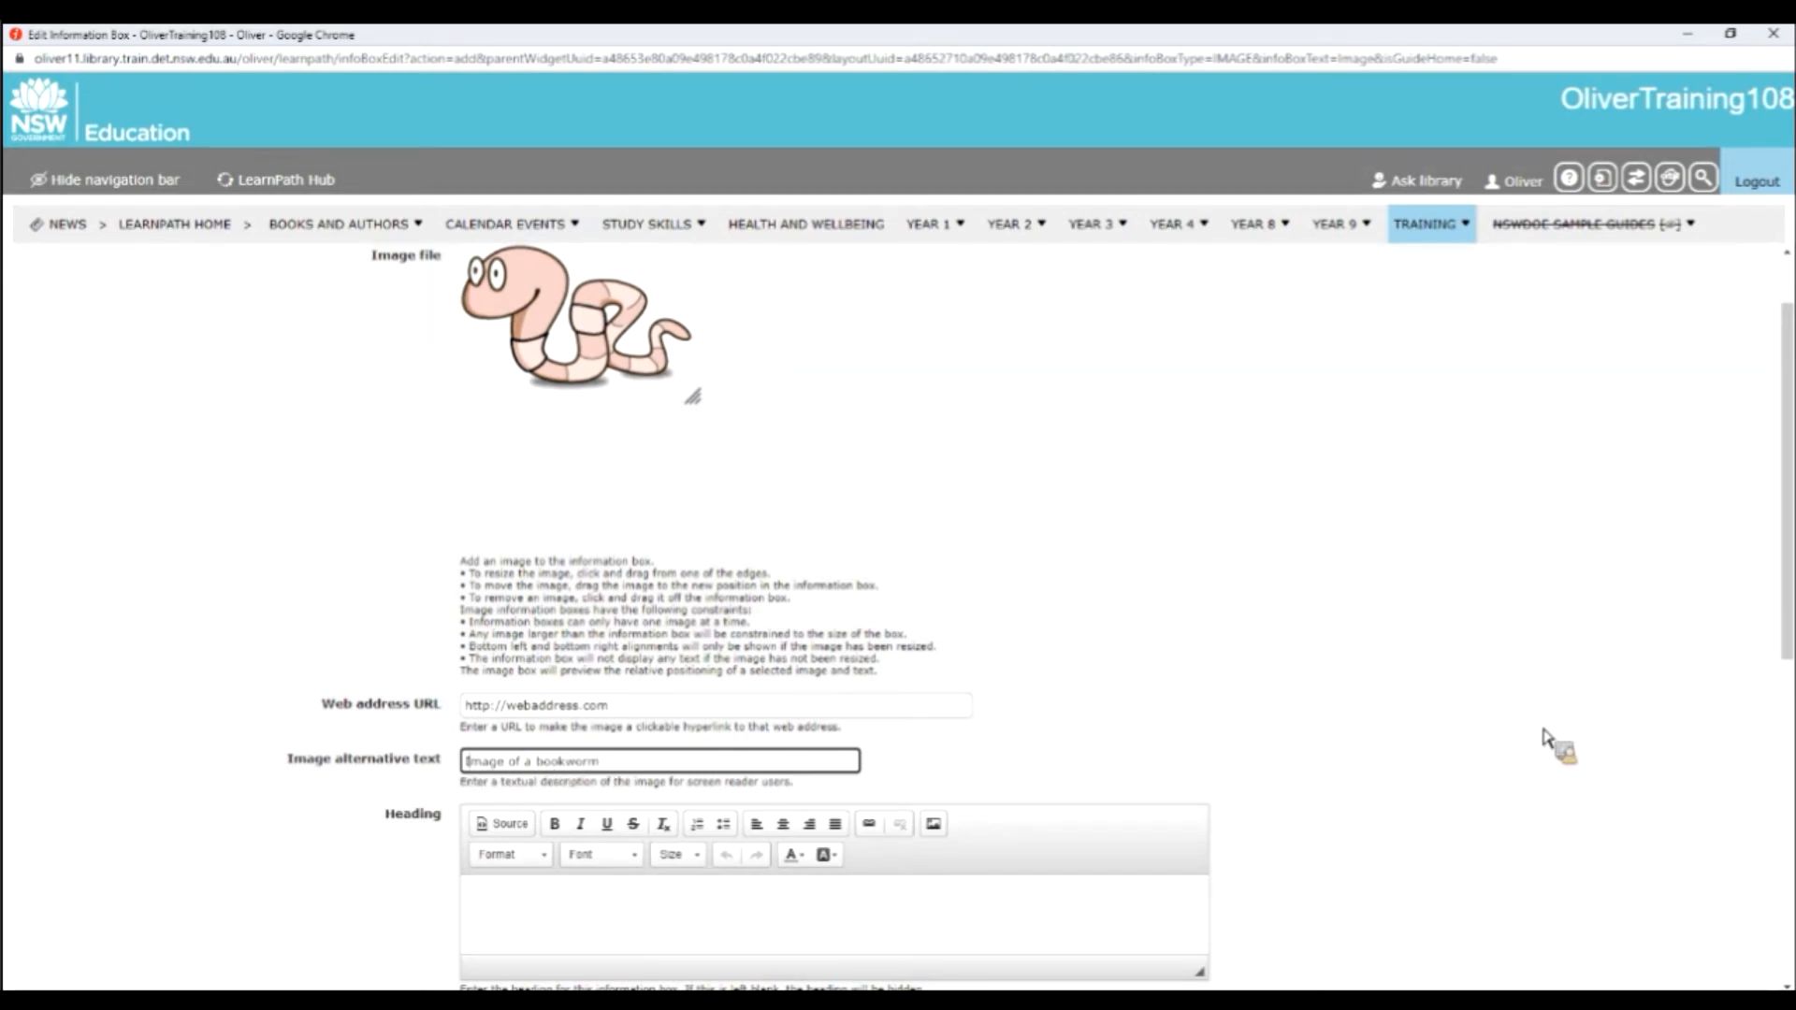
Enter "Sample Image" as the heading of the image information box.
scroll(1544, 739, down, 3)
click(984, 632)
text(gample Image)
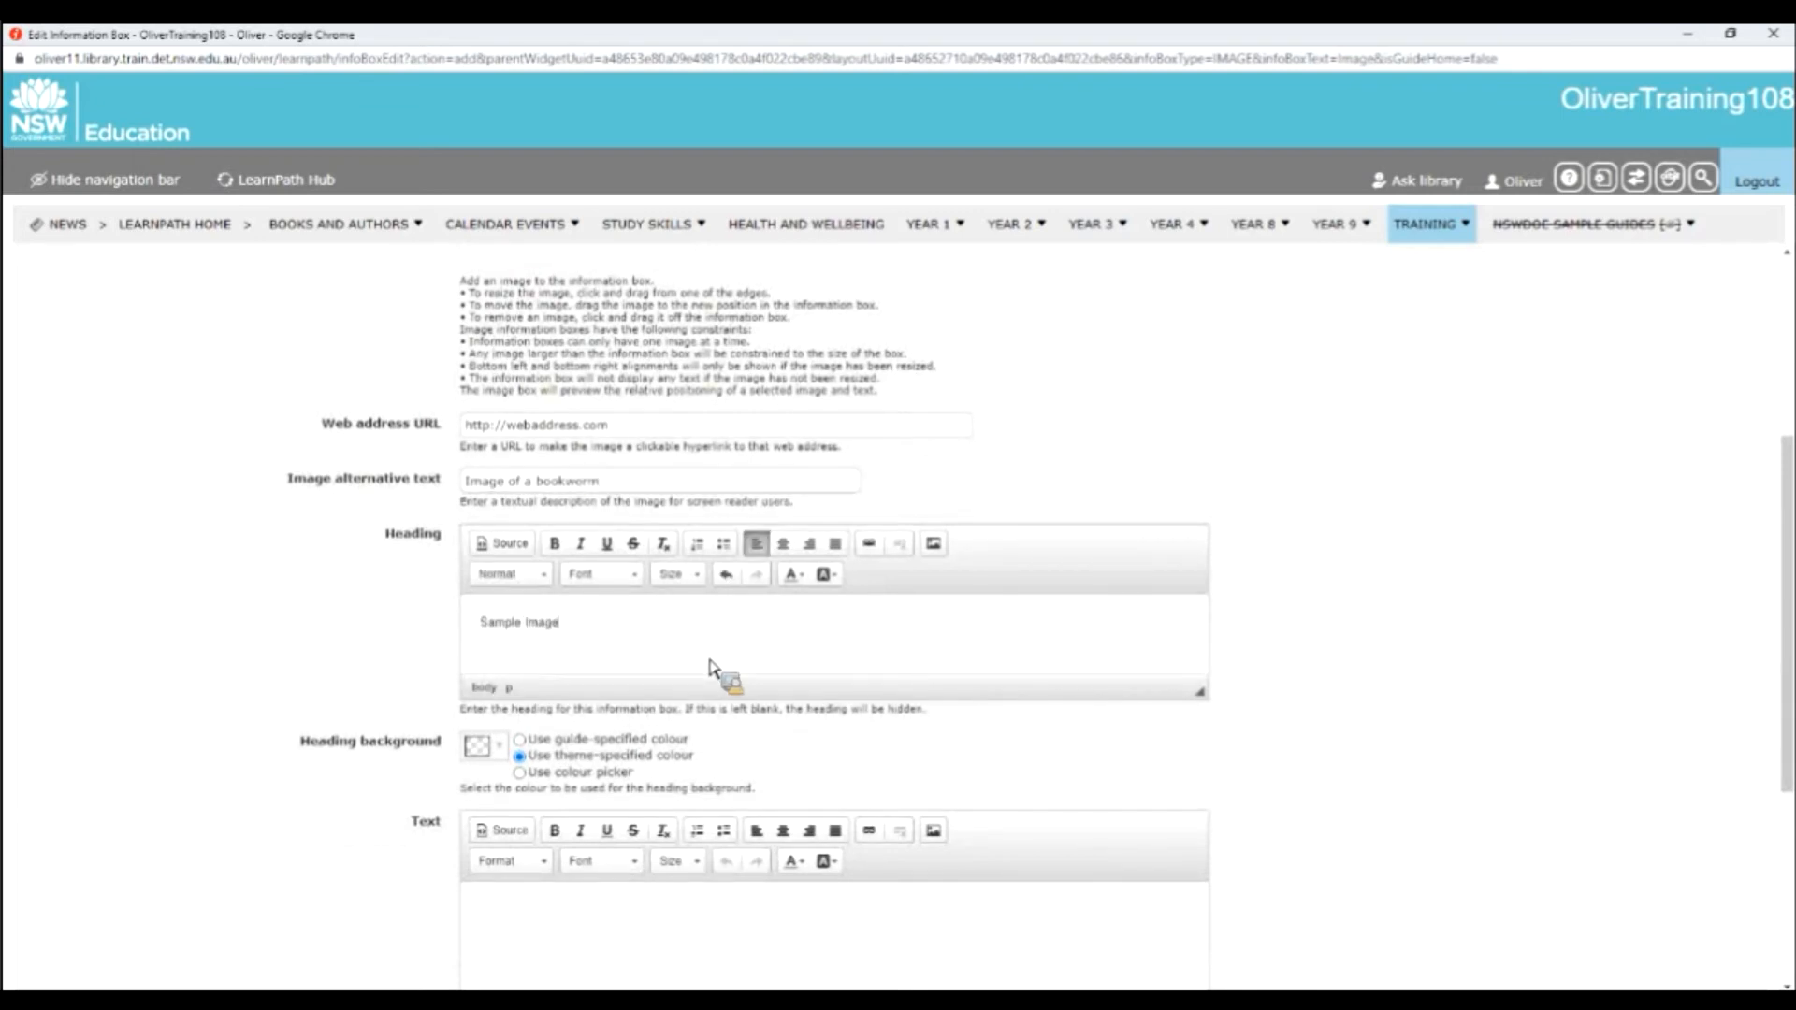
Add the text lines "This is some more text" and "This is even more text" to the image box and save it.
scroll(701, 660, down, 3)
click(655, 636)
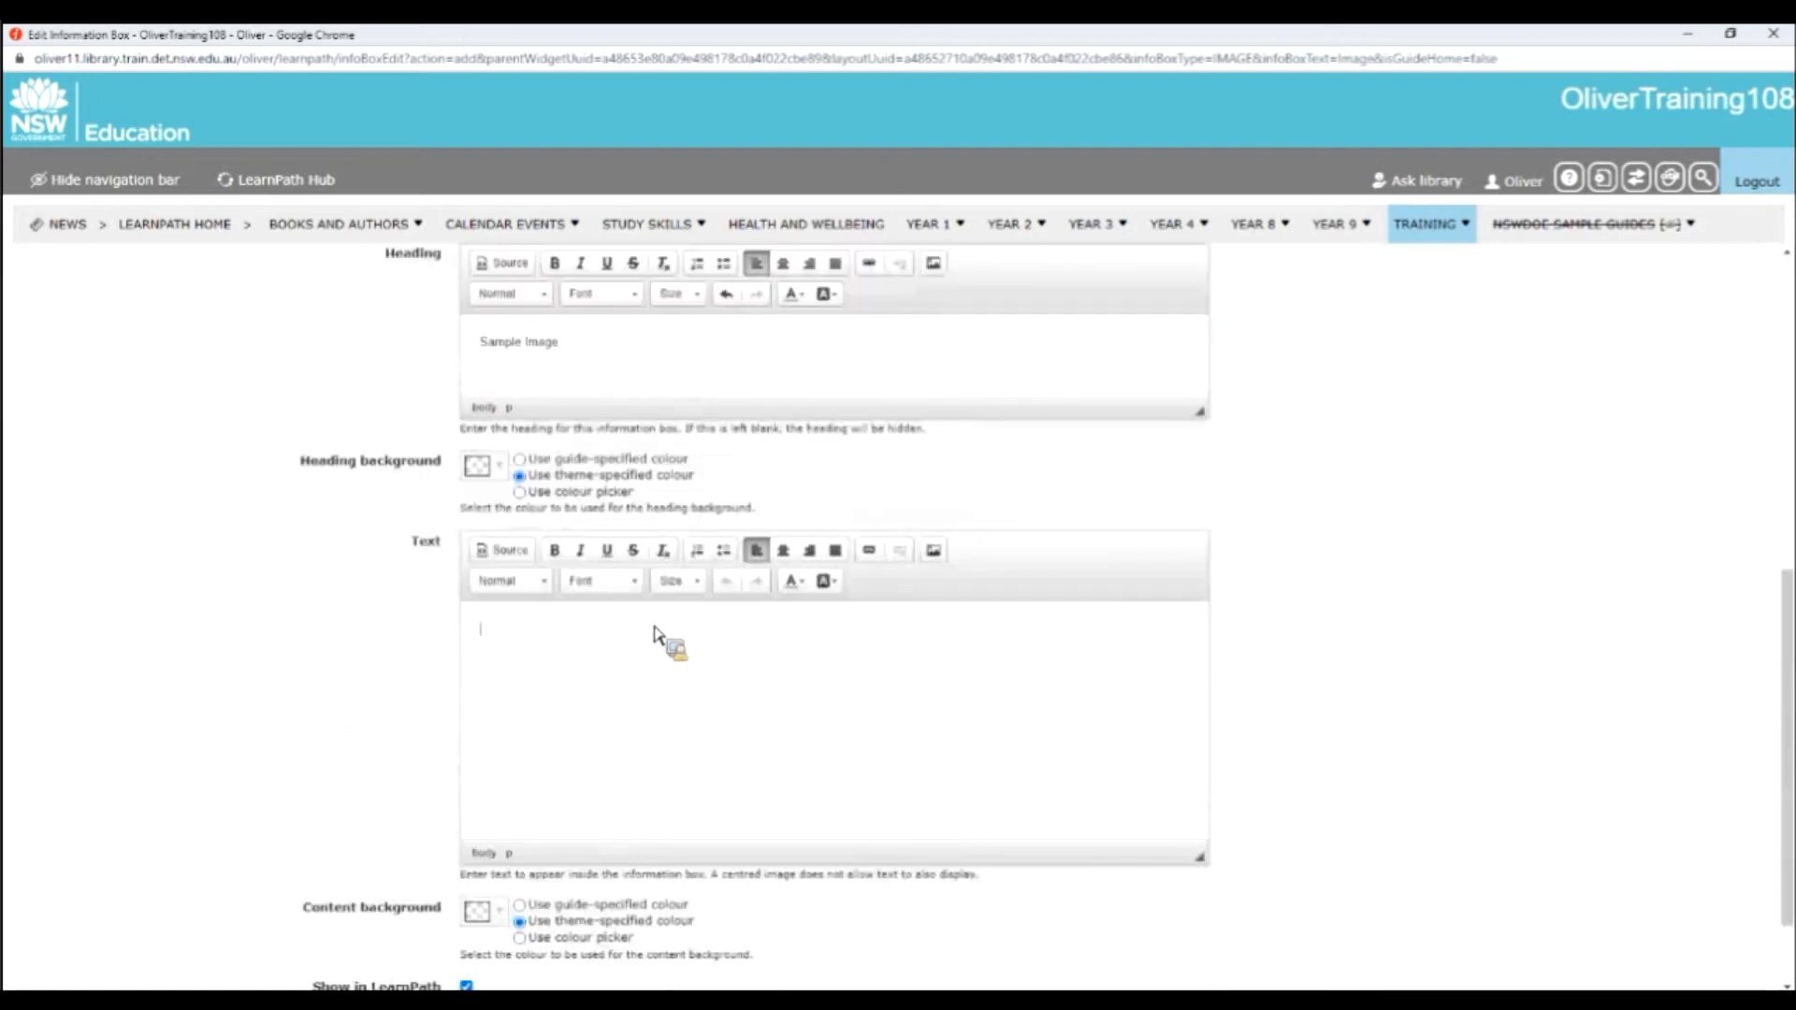
text(This is some more text This is even mor)
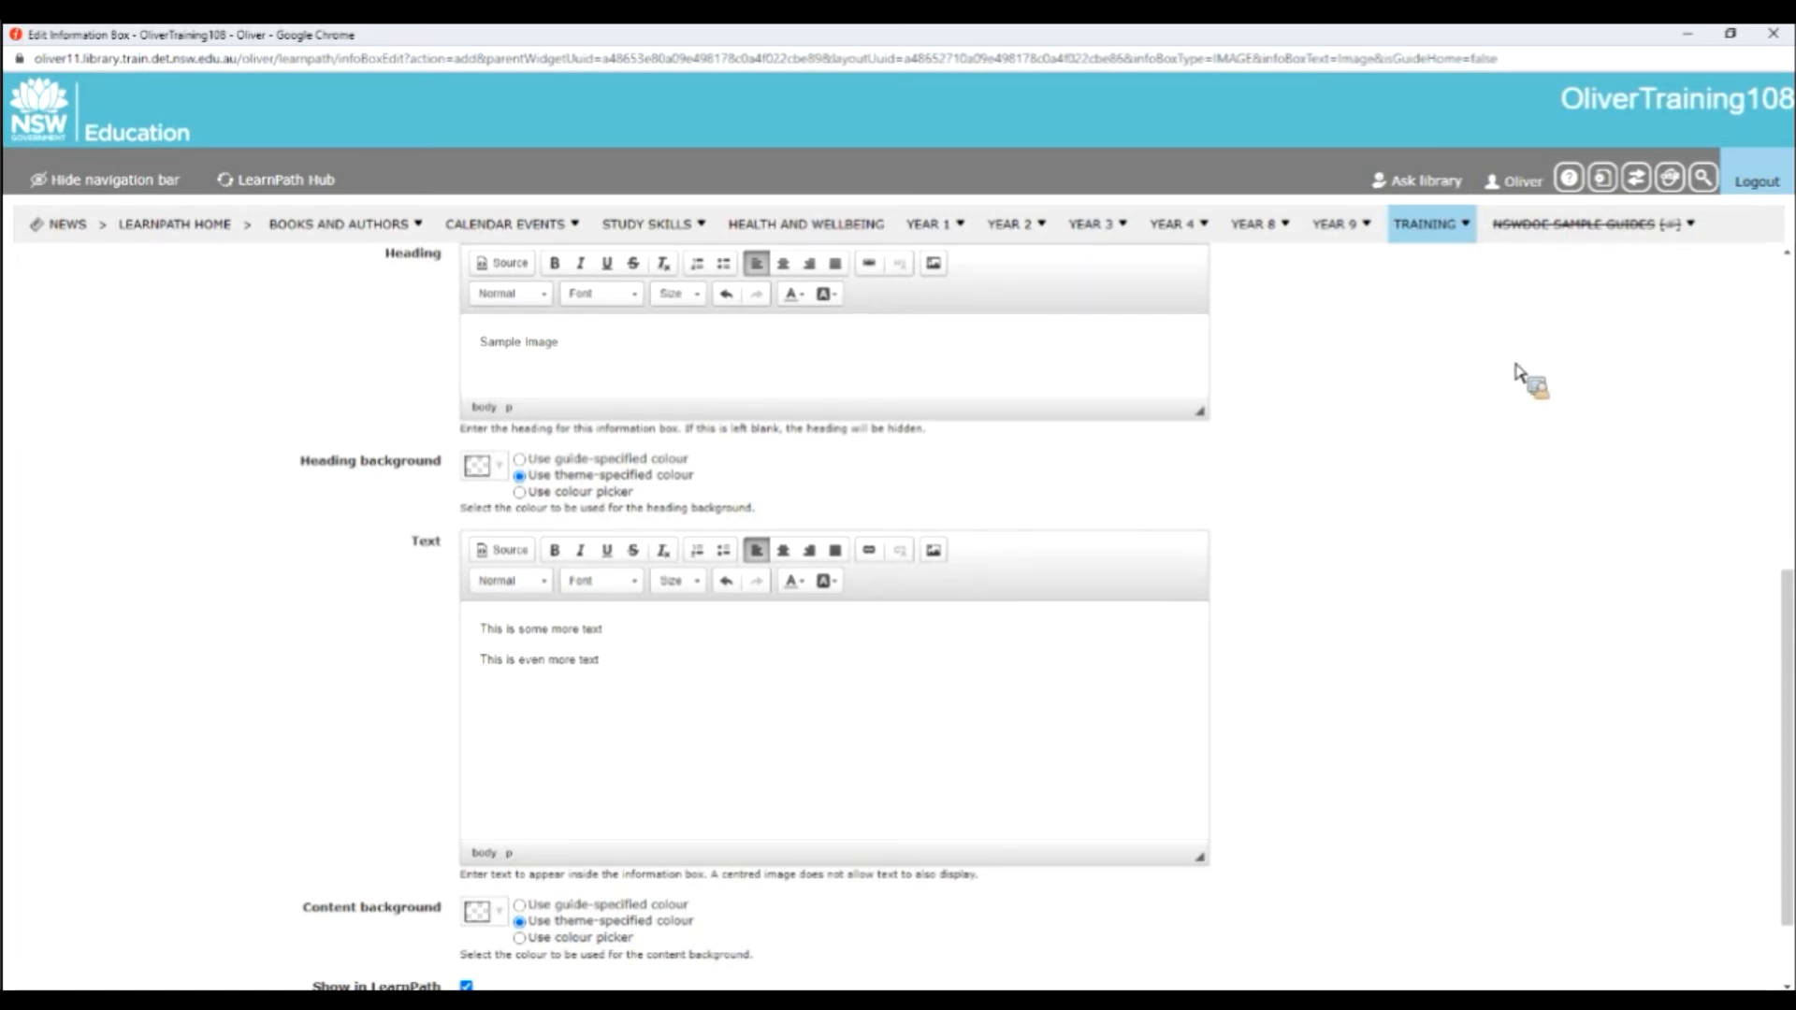
scroll(1524, 381, up, 7)
click(1615, 306)
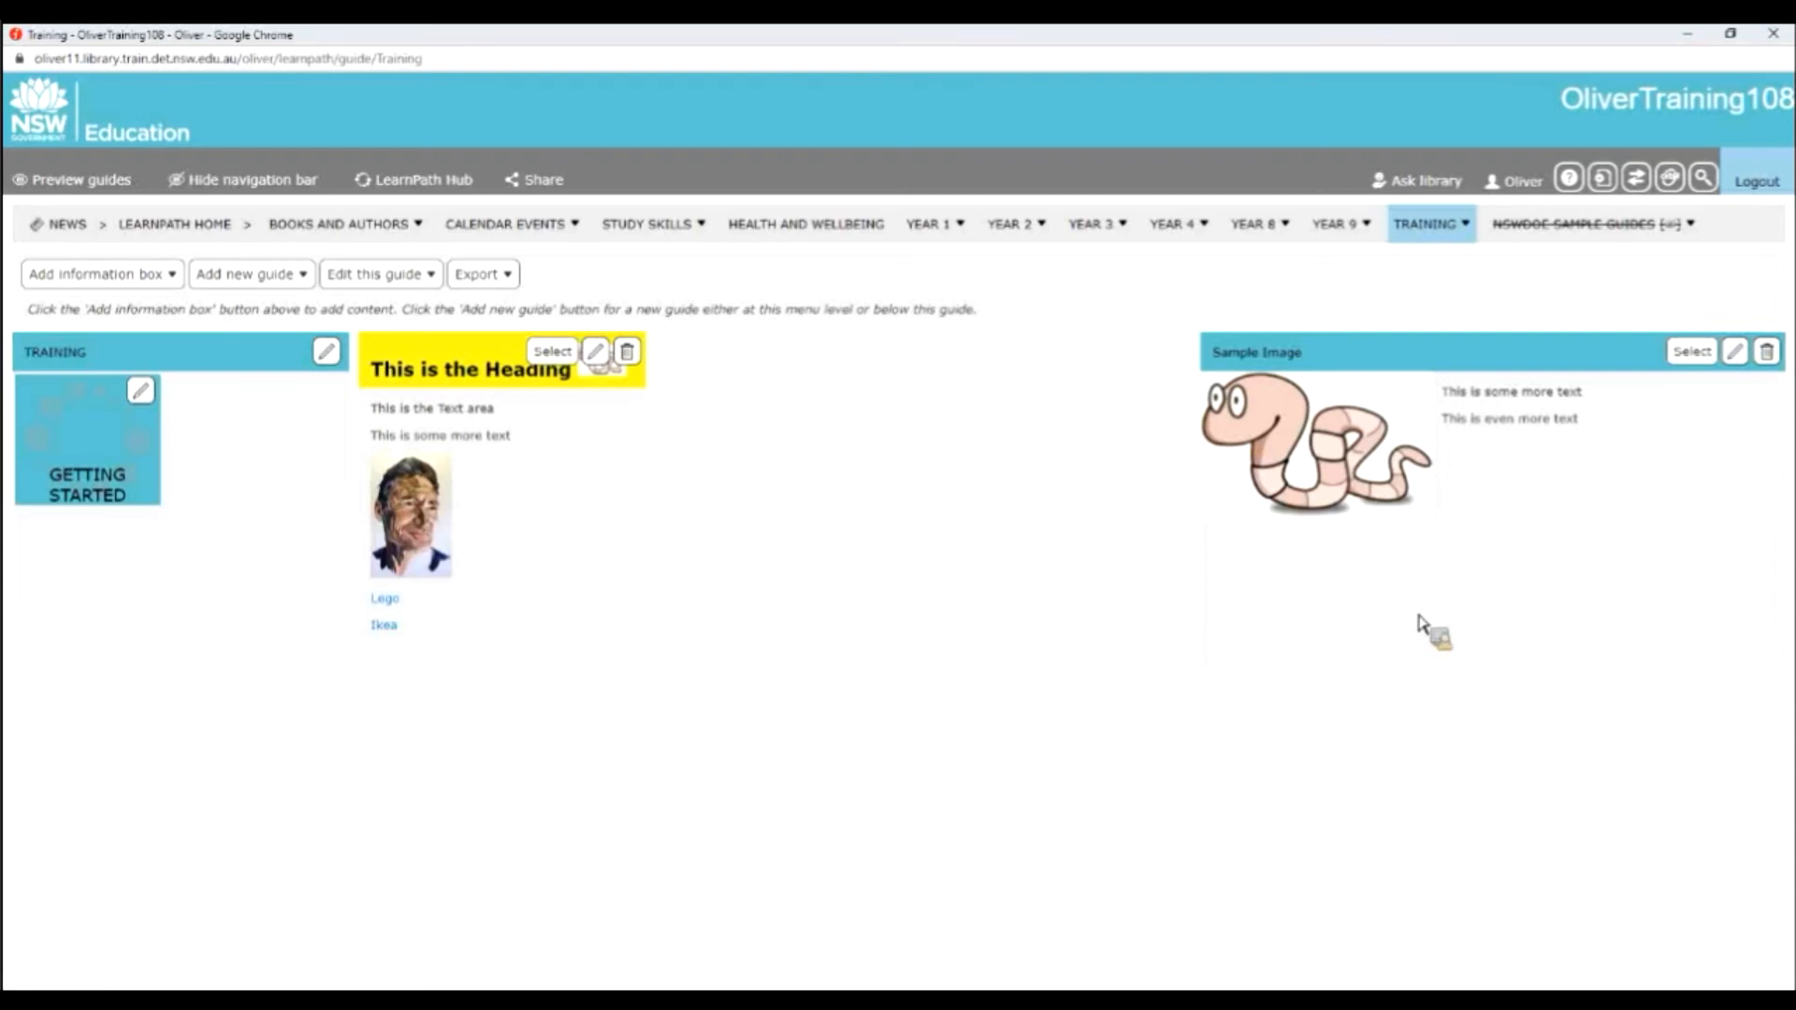
Change the guide's layout: place the Sample Image box directly beside the heading box, narrow it to about three-quarters width and save.
click(379, 274)
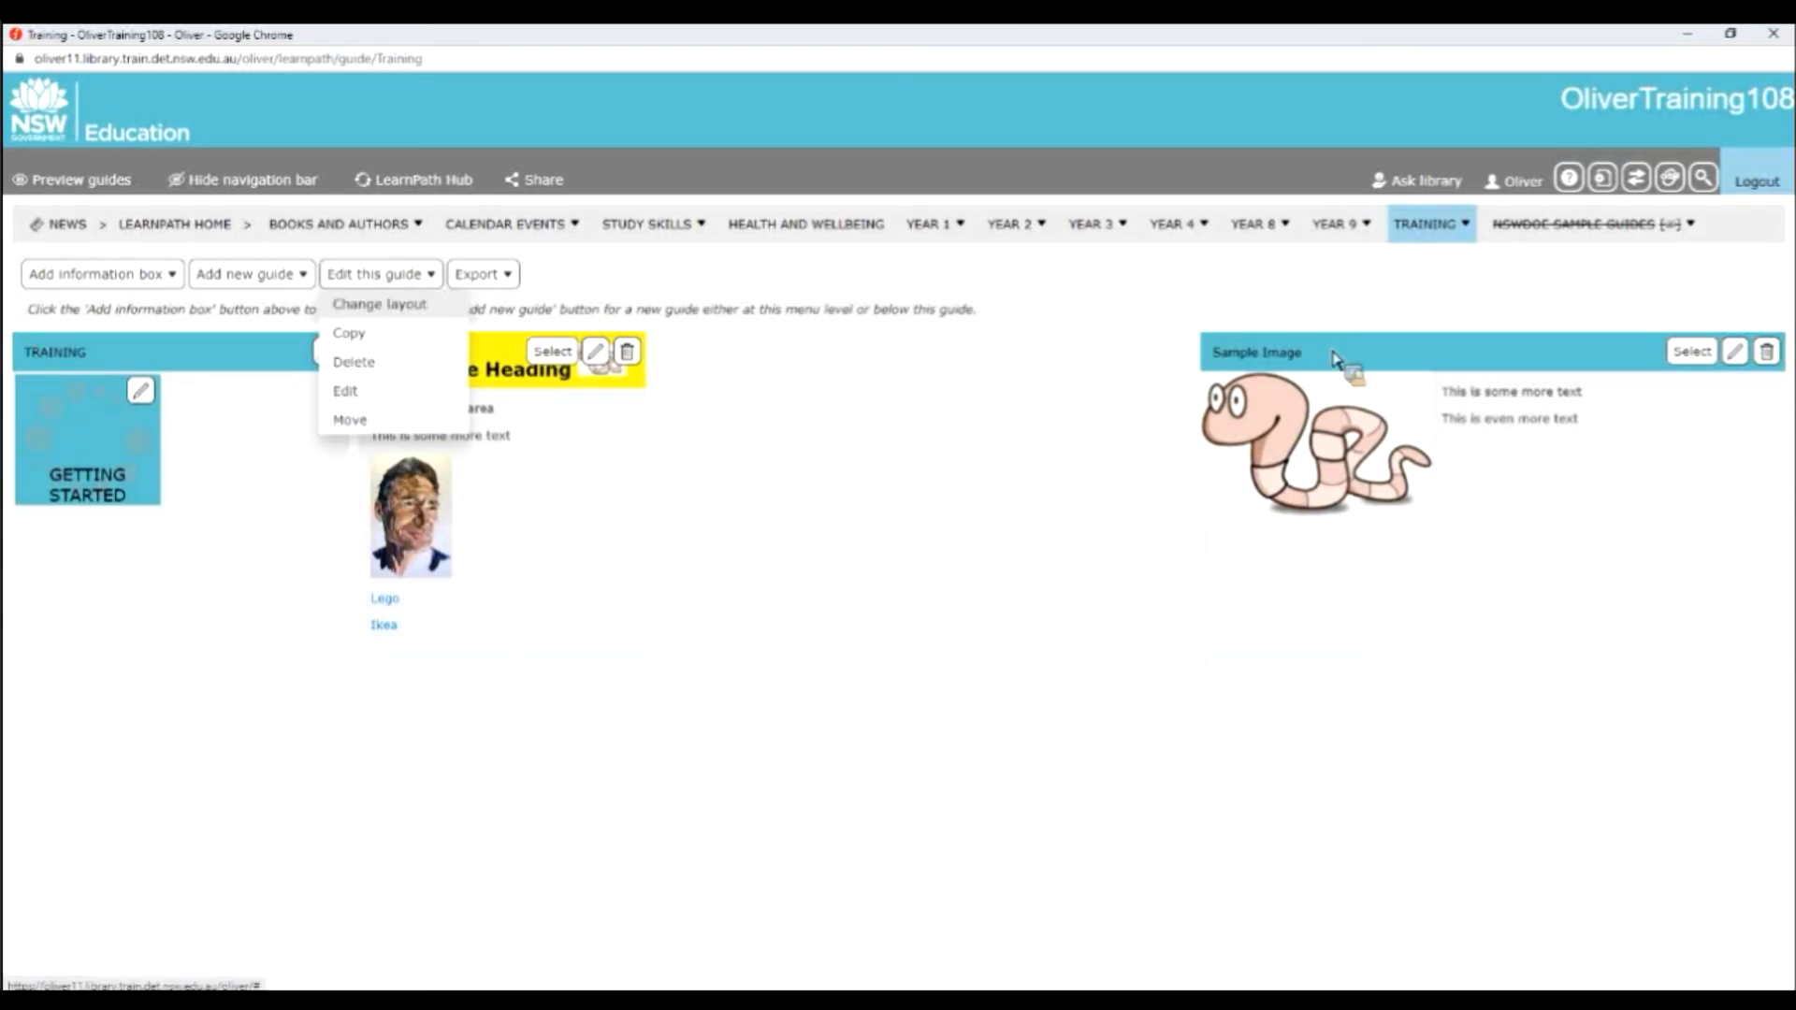
drag(1333, 353, 814, 361)
drag(1233, 664, 1074, 570)
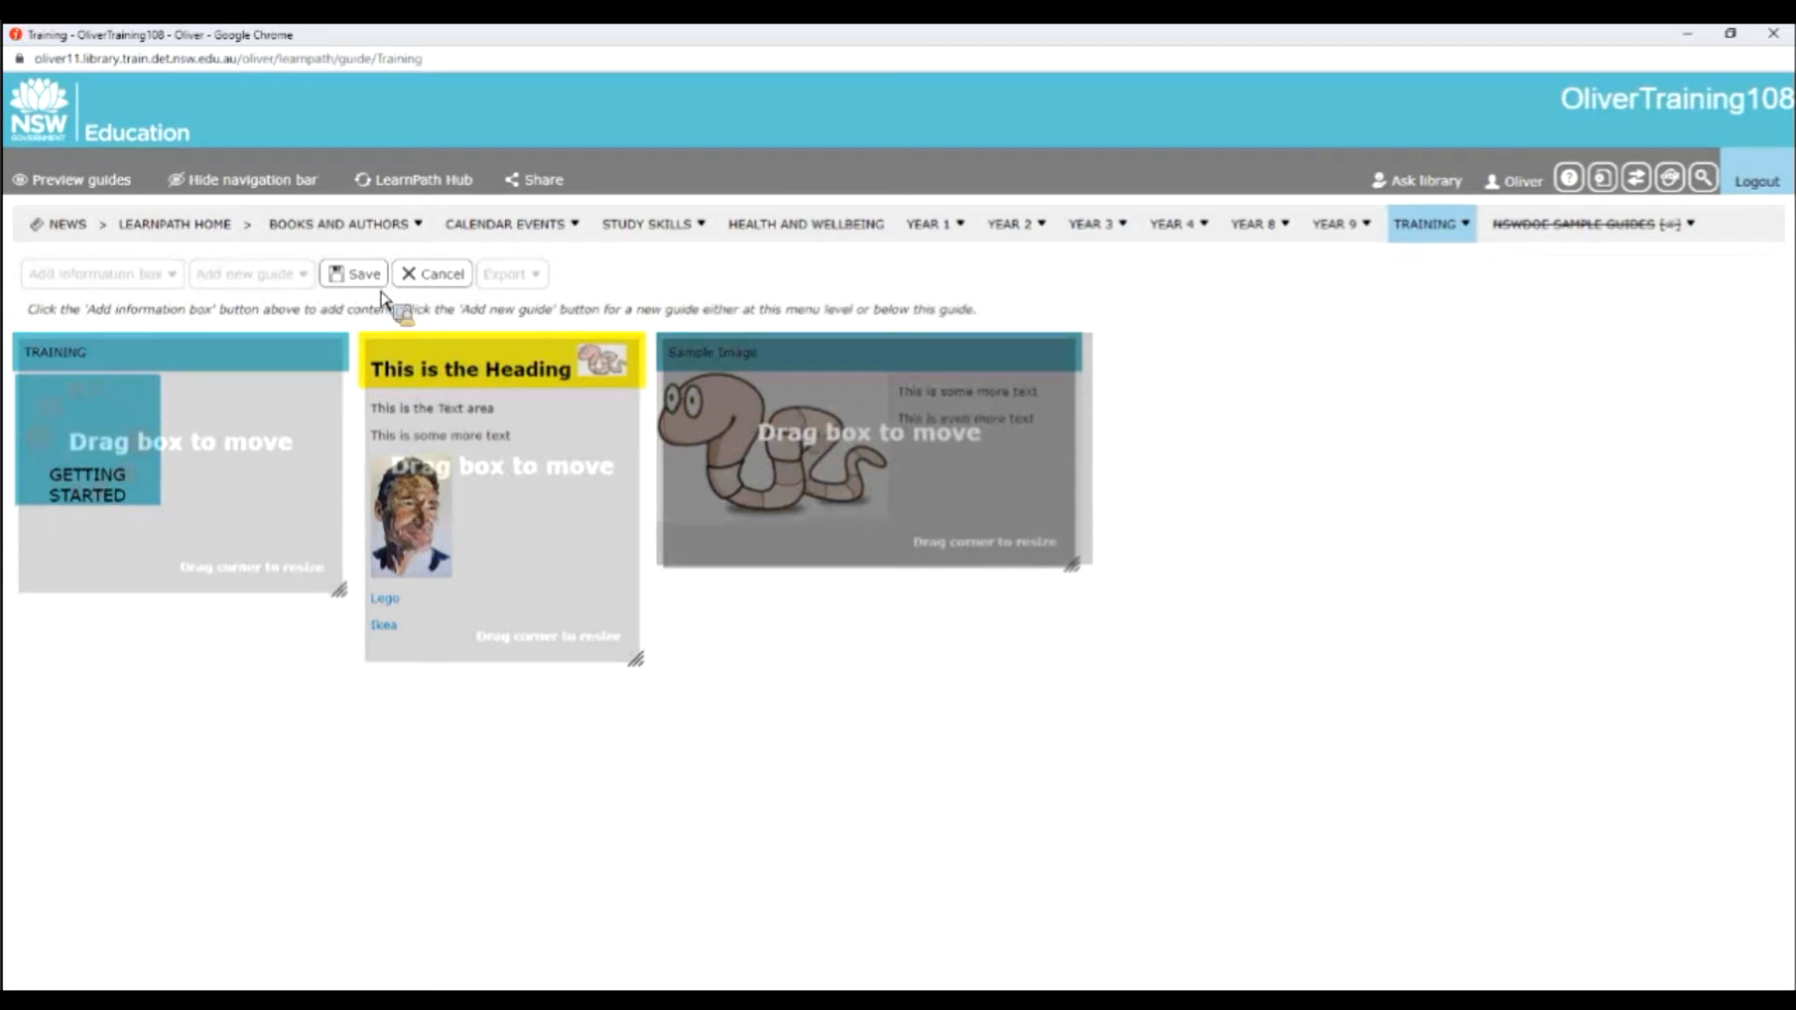
click(357, 274)
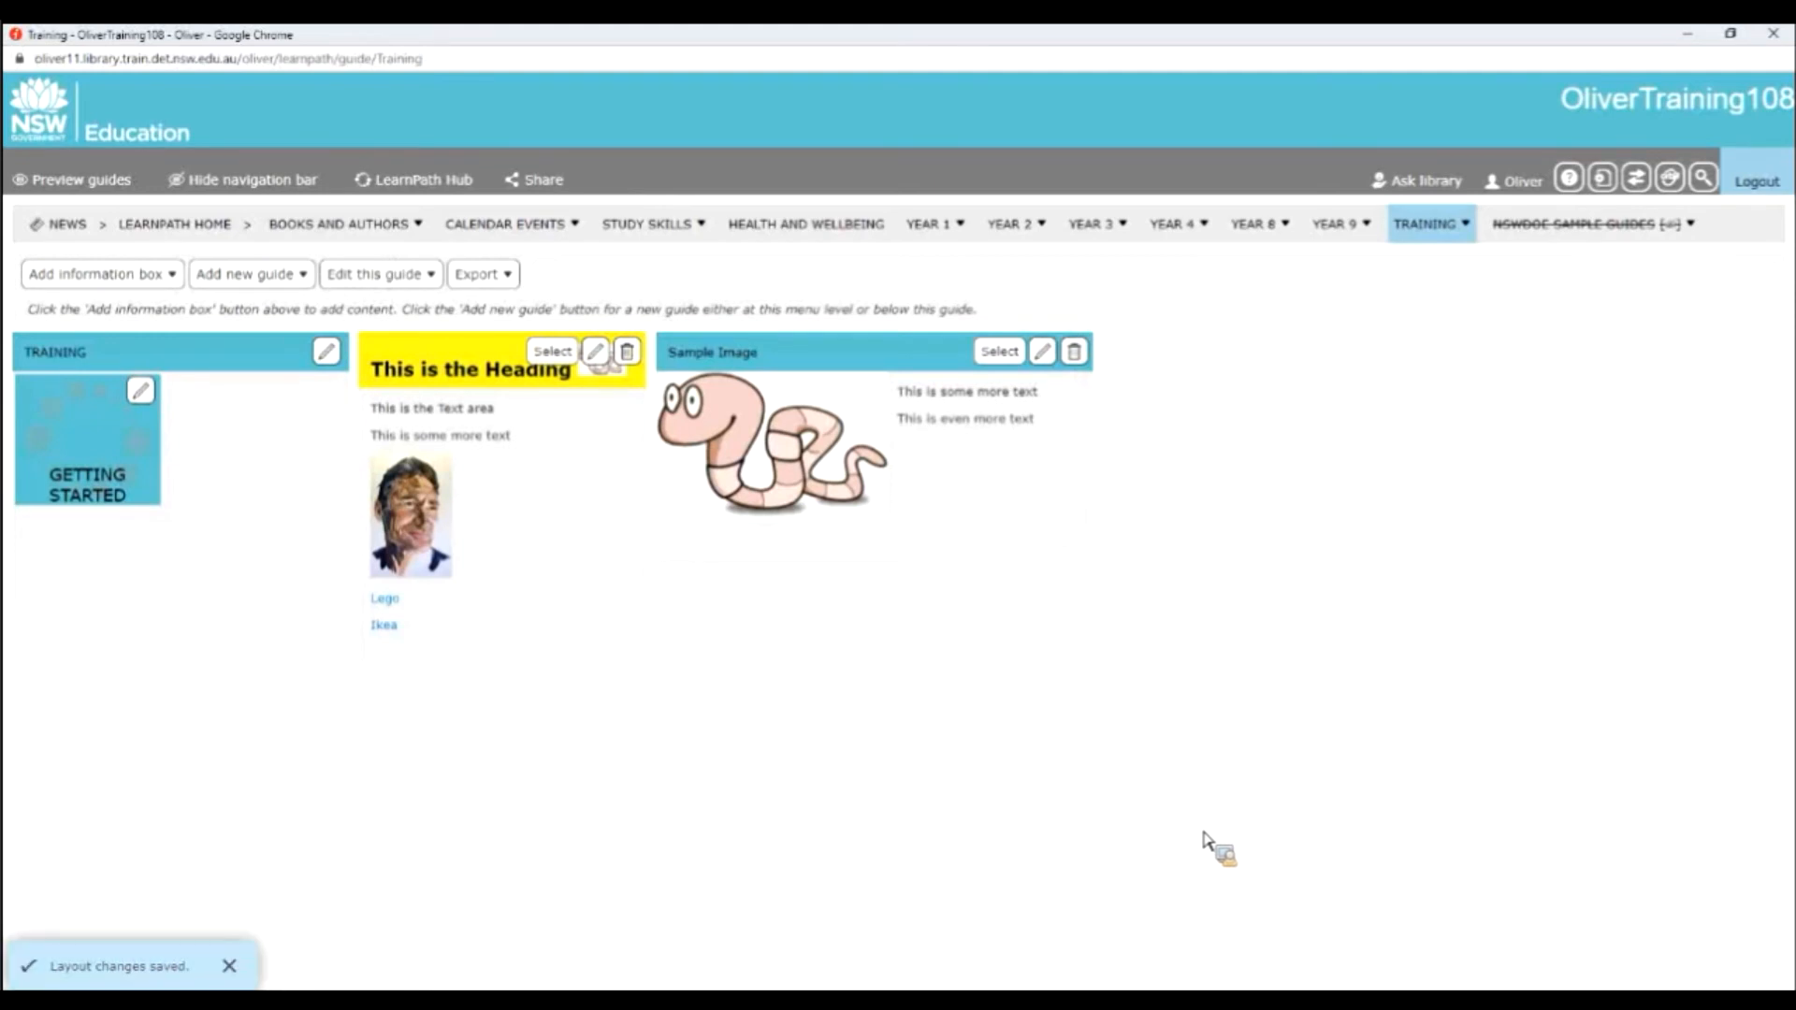
Start a new File information box in the guide with the heading "Sample PDF".
click(175, 277)
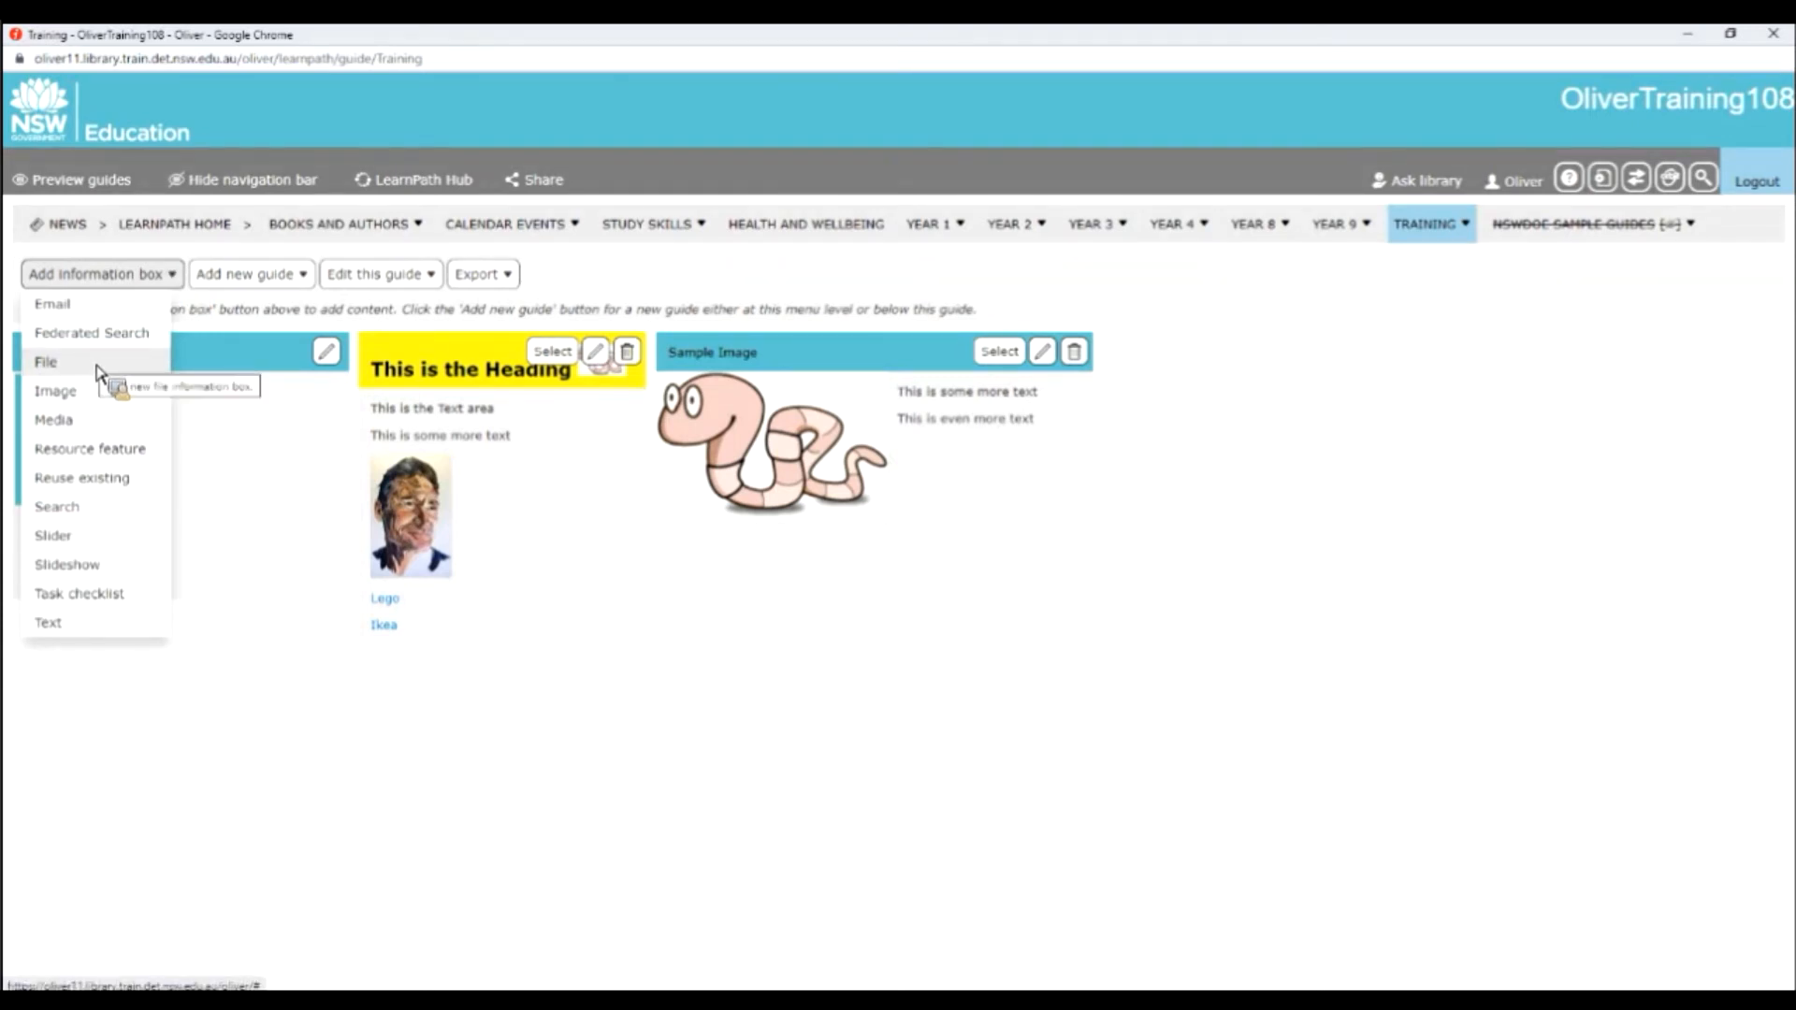
click(46, 362)
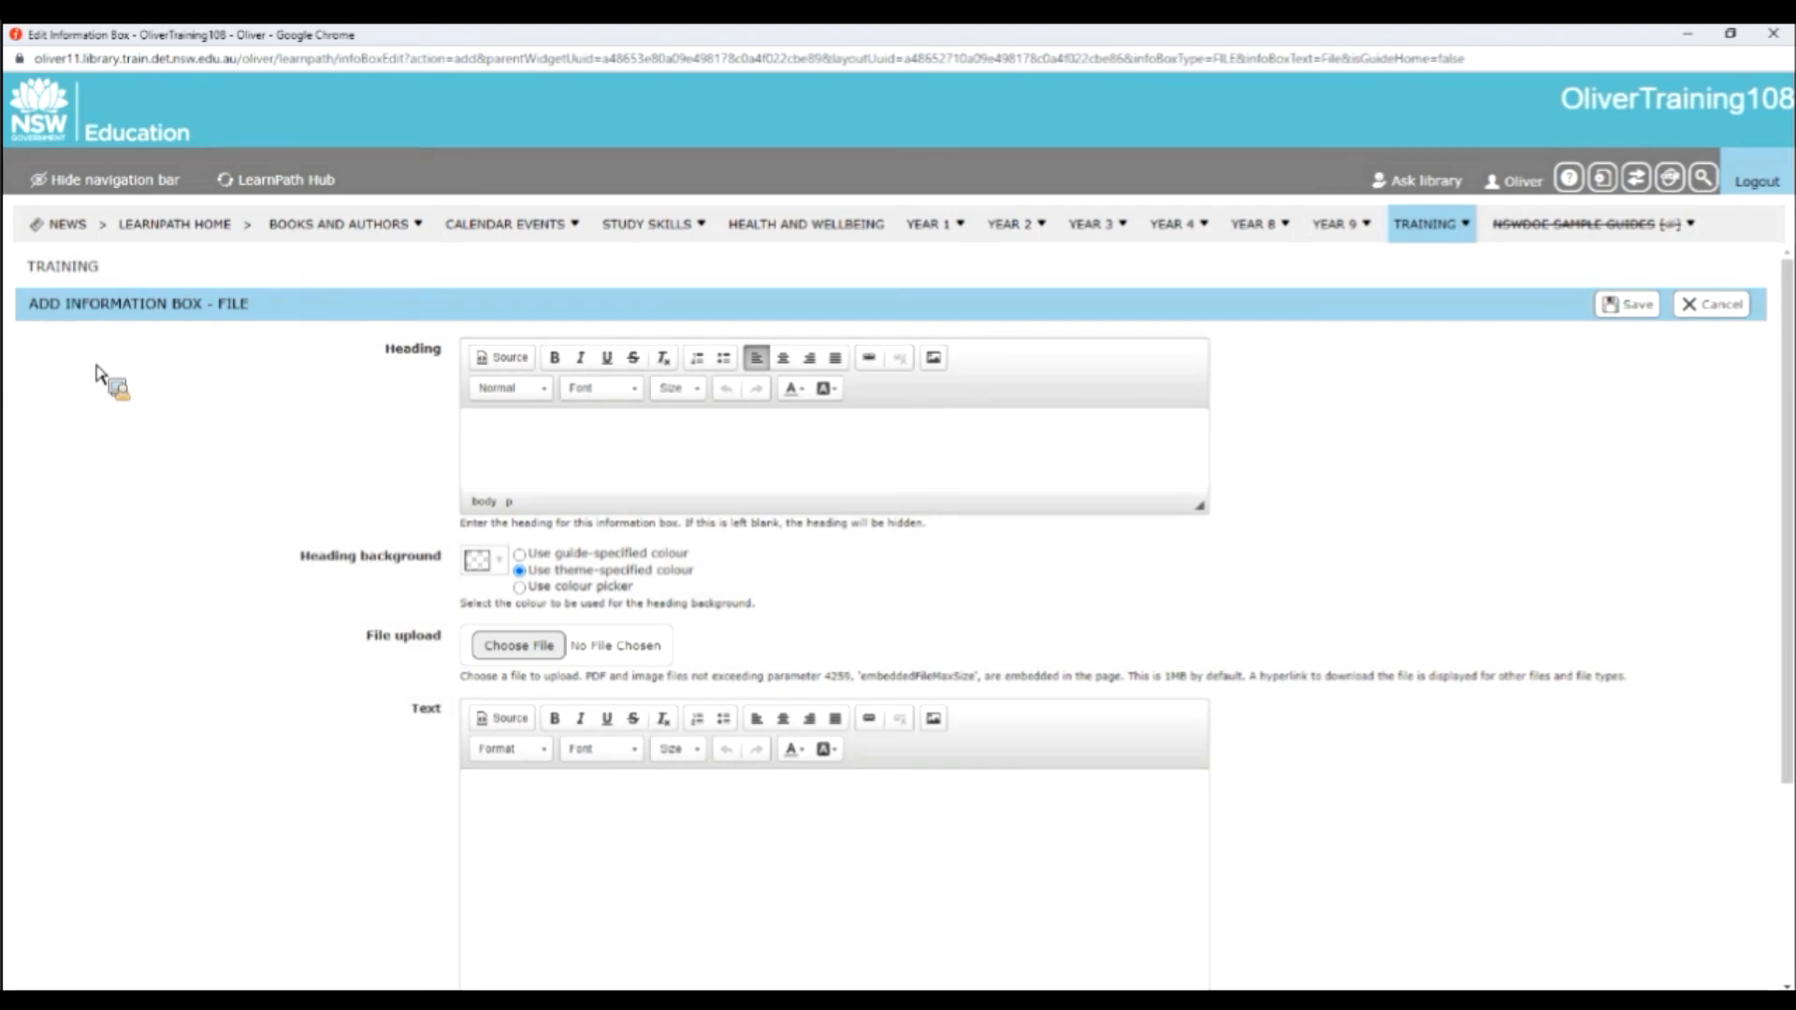
text(Sample PDF)
Upload Rock cycle factsheet.pdf to the file information box and save the box.
click(511, 647)
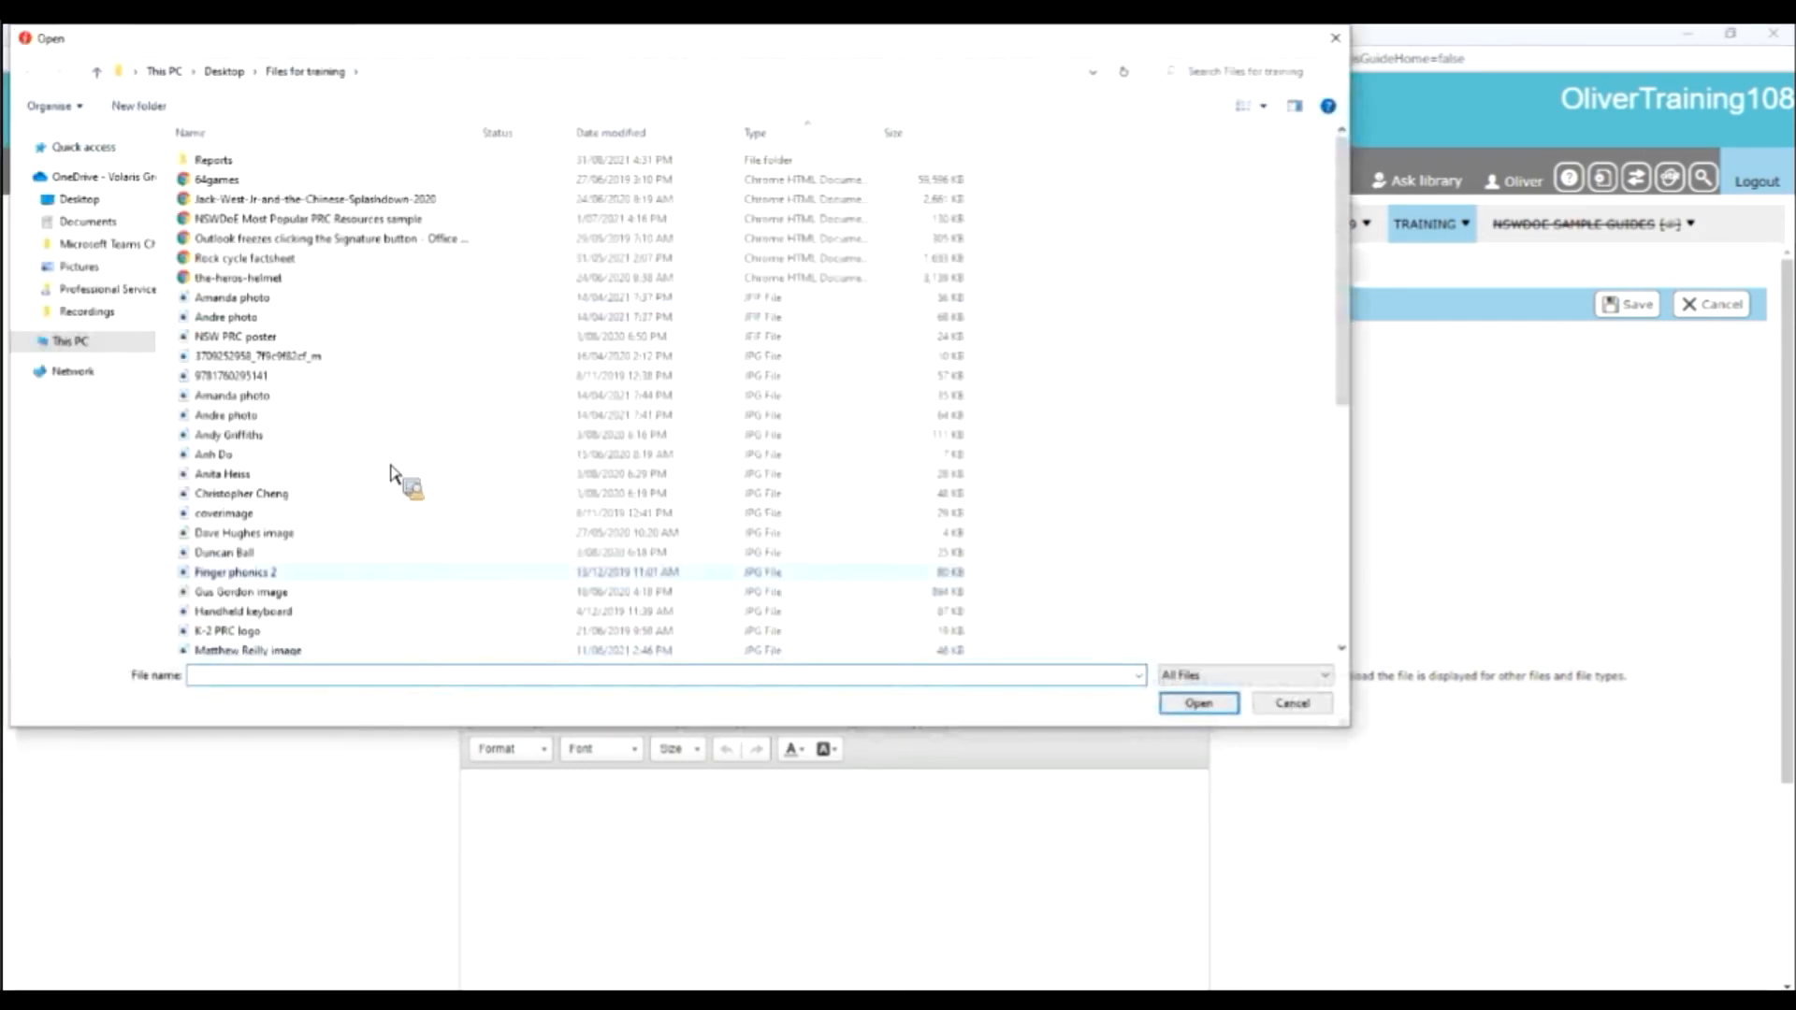
click(354, 262)
click(1209, 711)
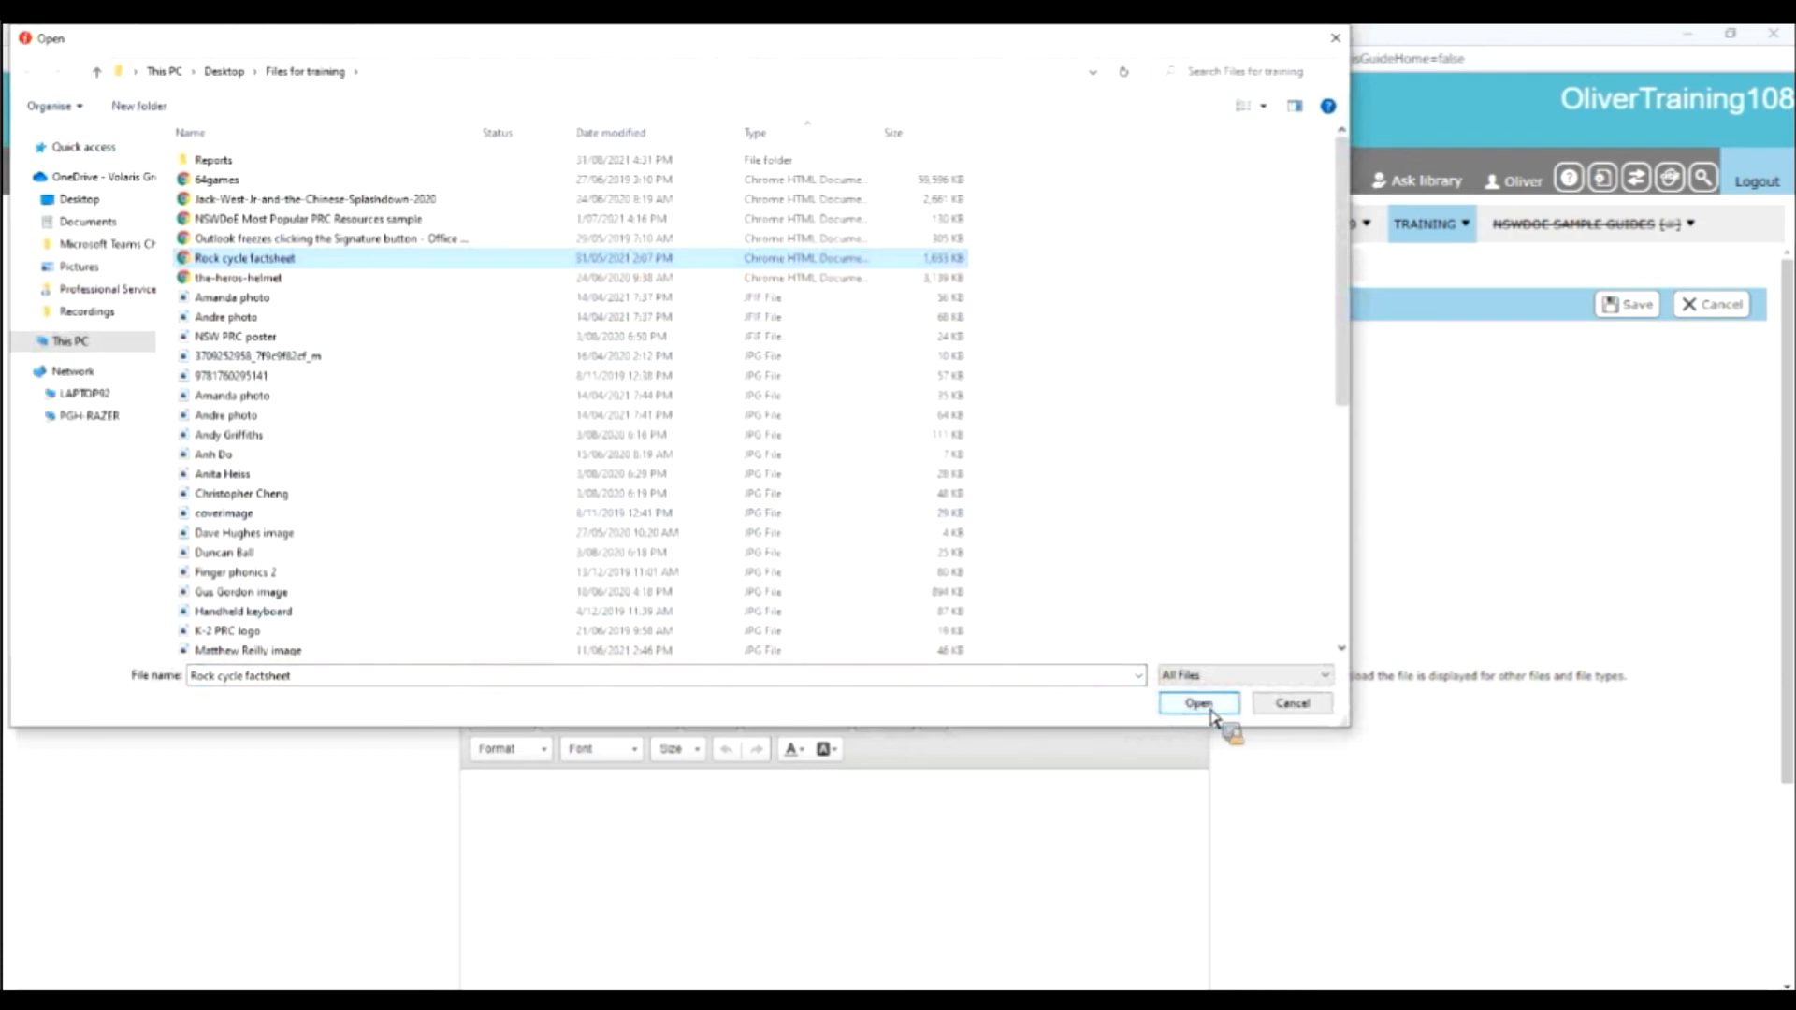
click(1213, 711)
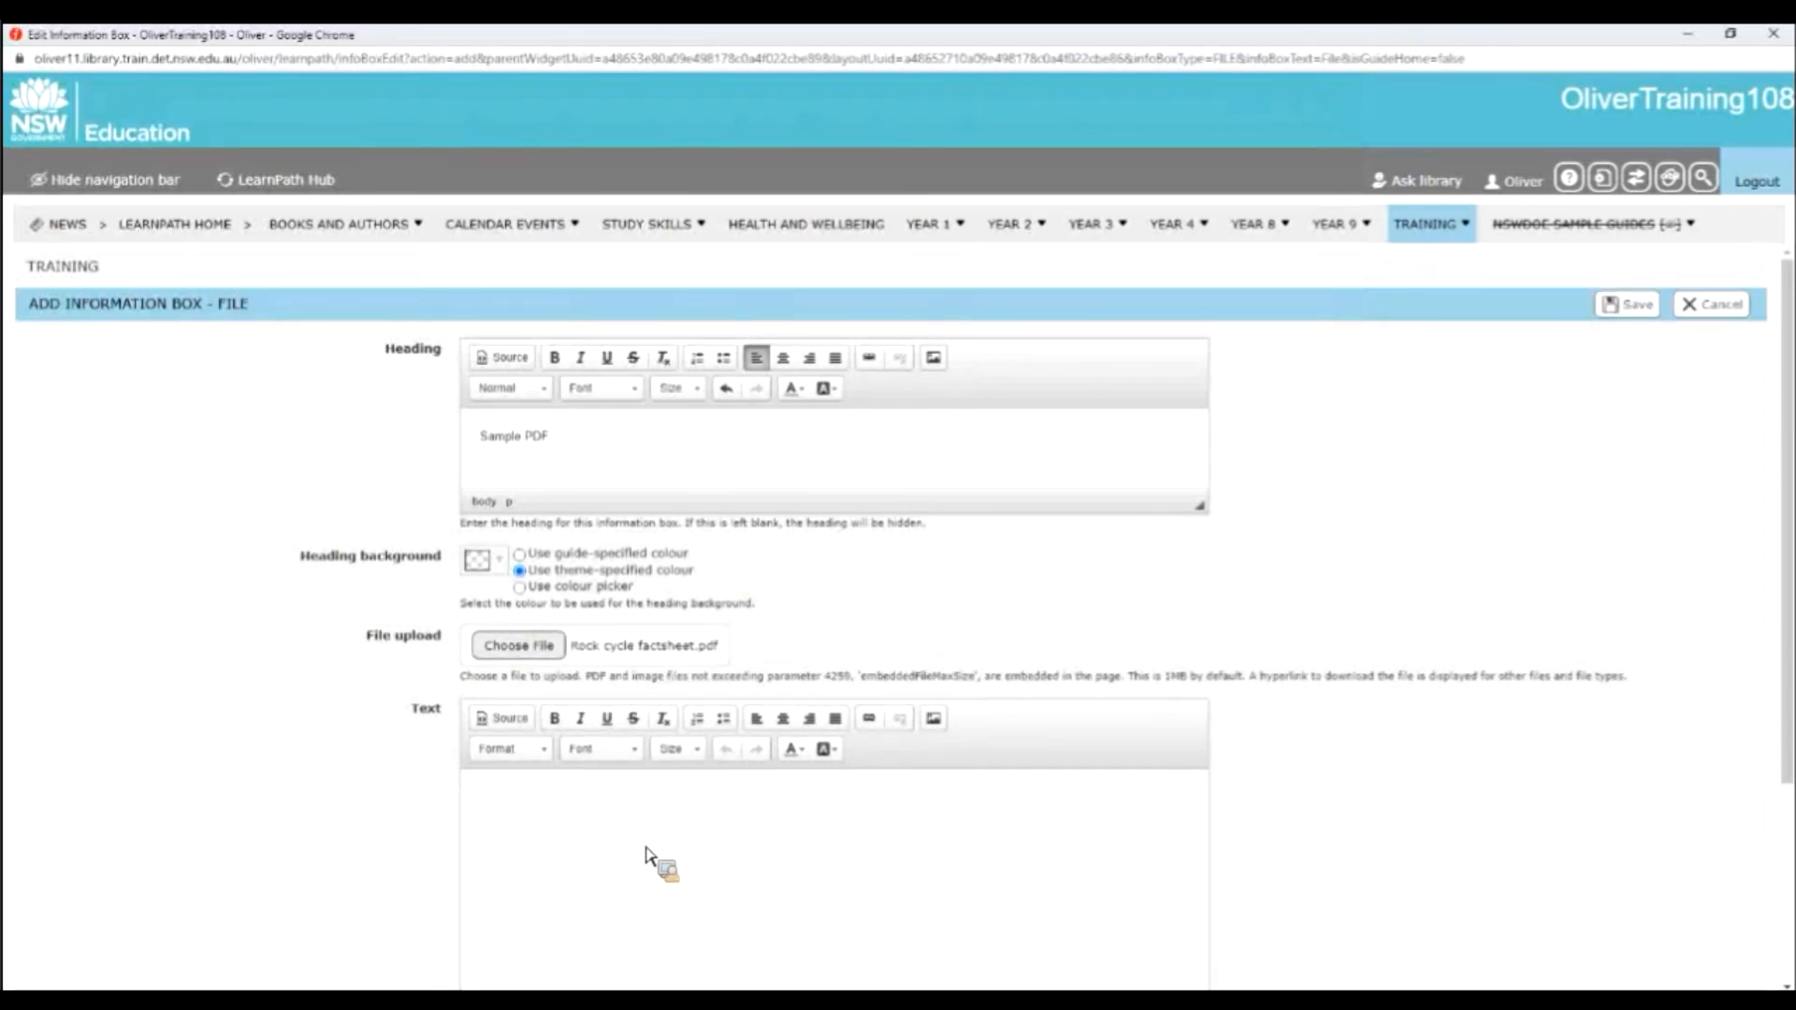
click(1624, 305)
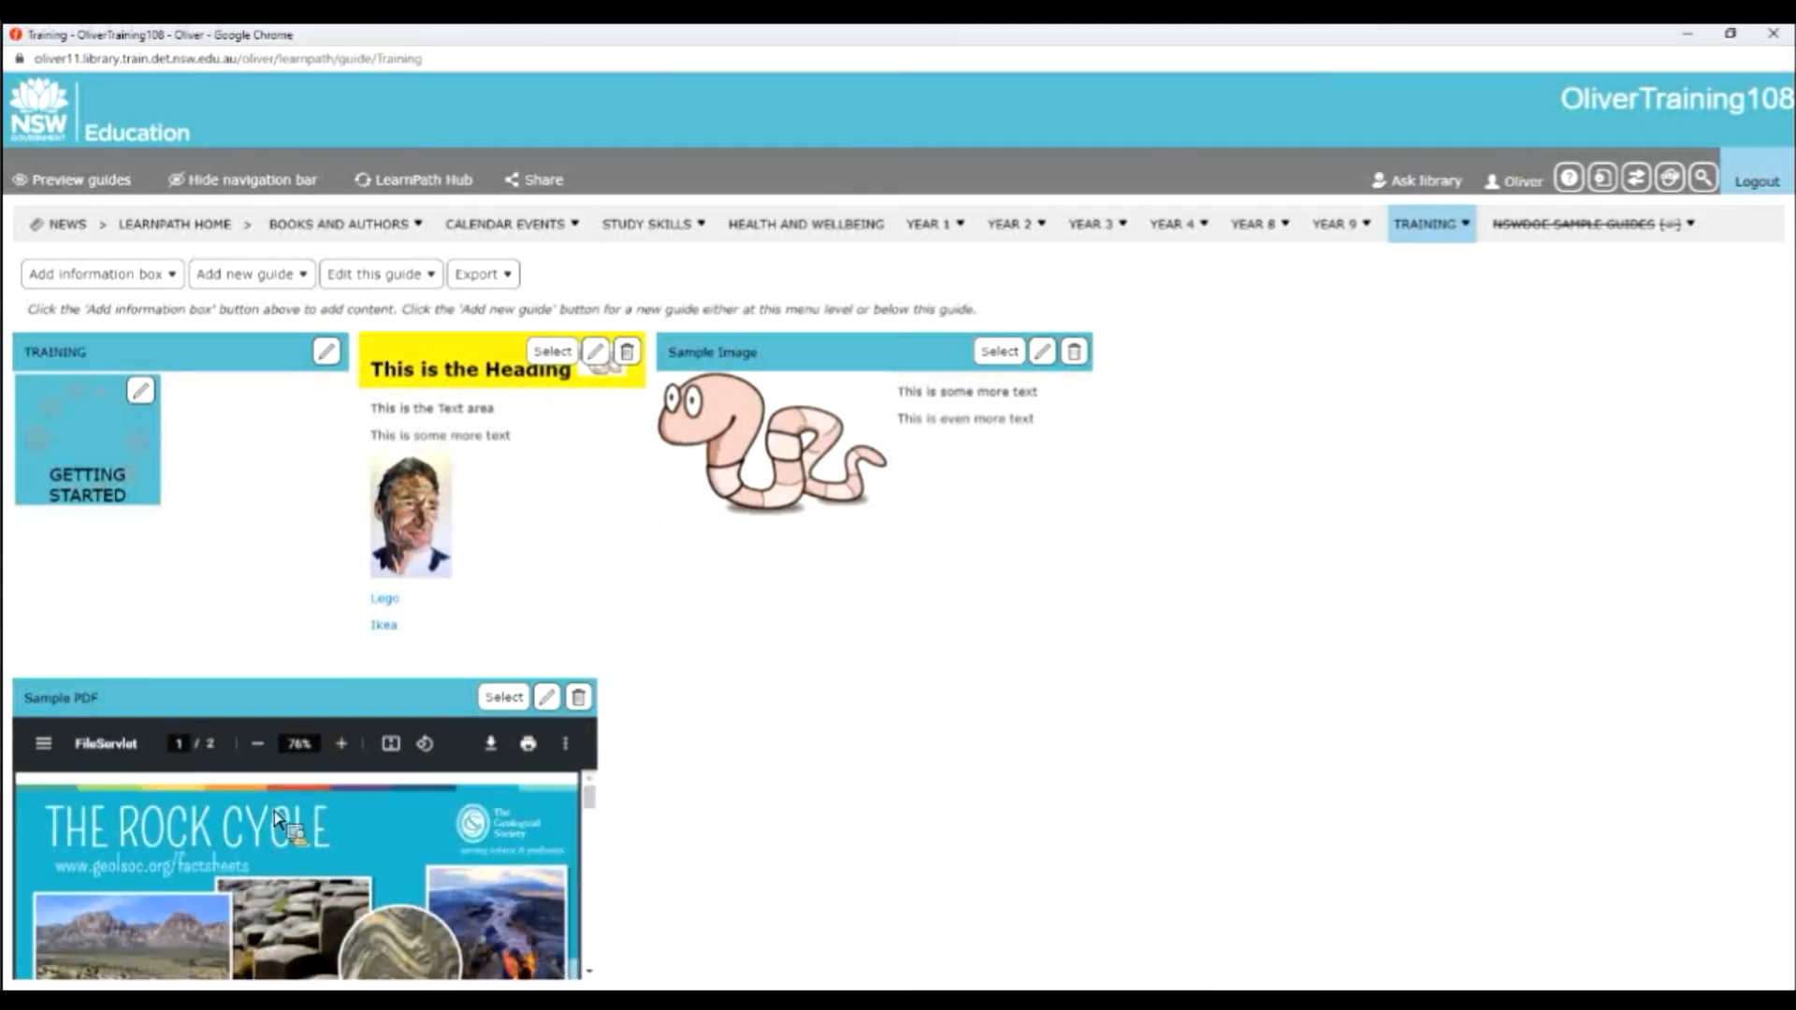
Change the guide's layout: place the Sample PDF box beside the Sample Image box, make it taller to show more of the page, and save.
click(387, 283)
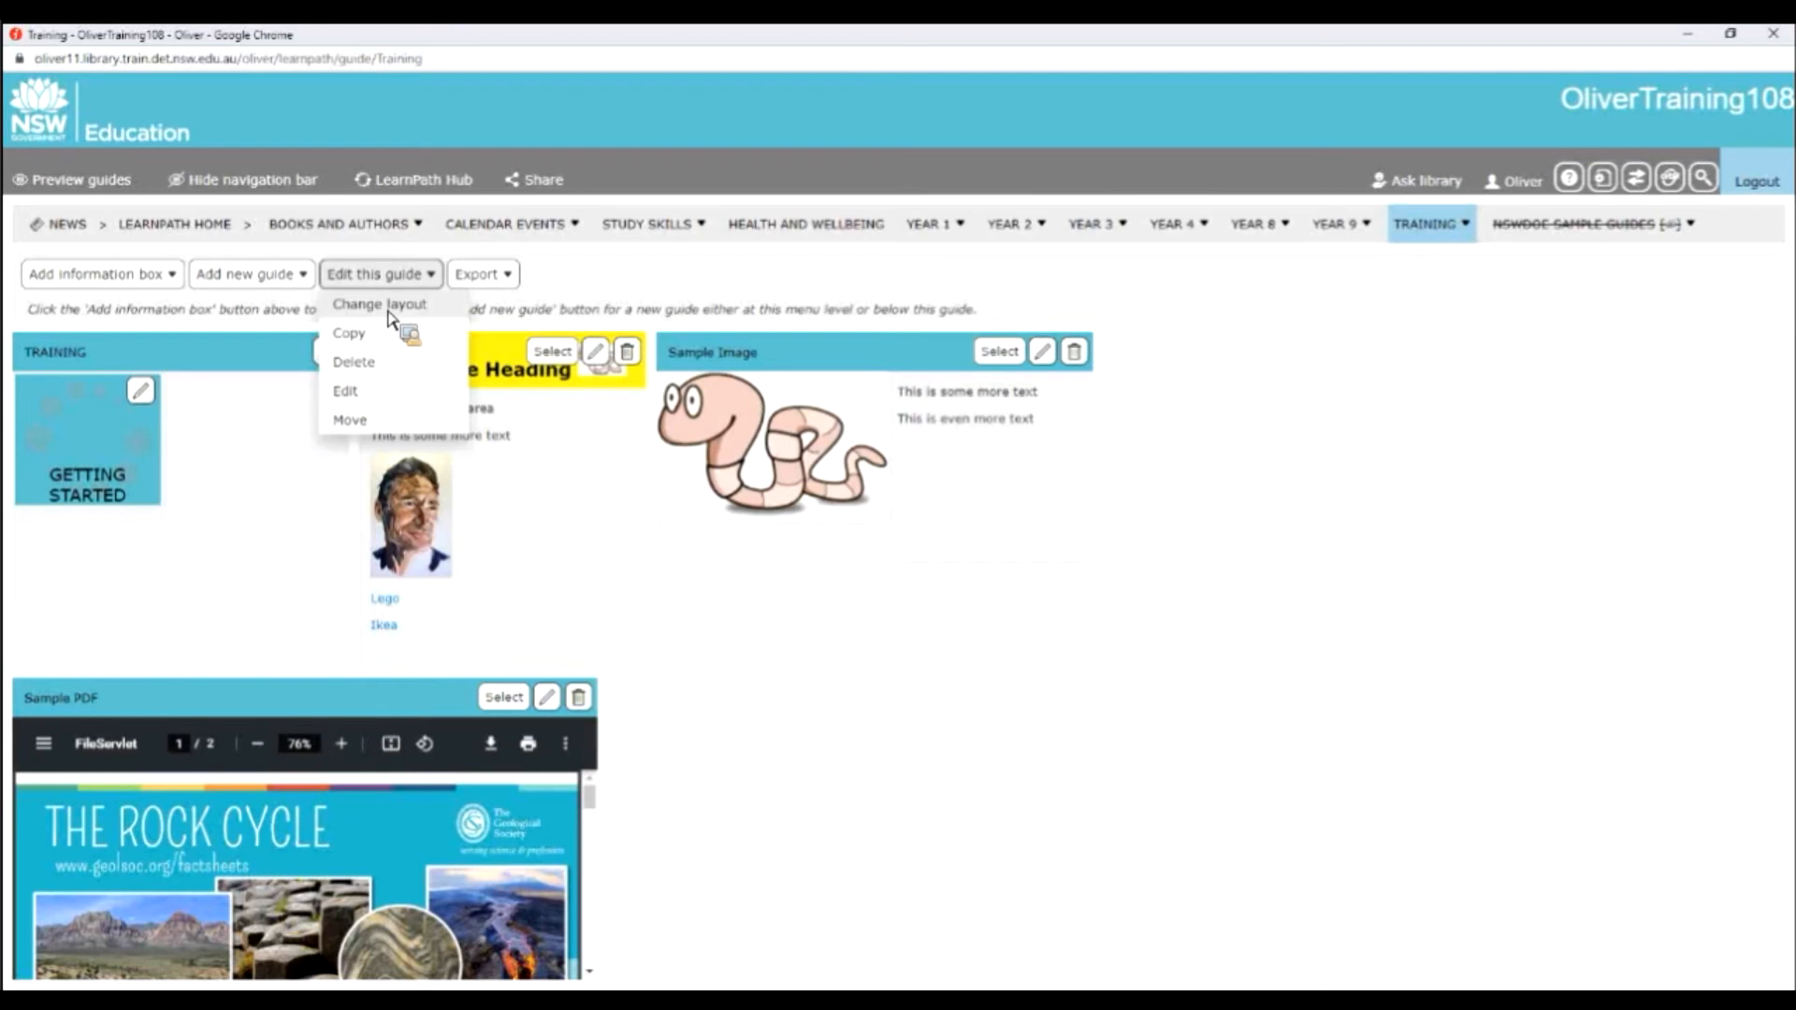
click(389, 309)
drag(339, 733, 1433, 388)
drag(1671, 701, 1663, 931)
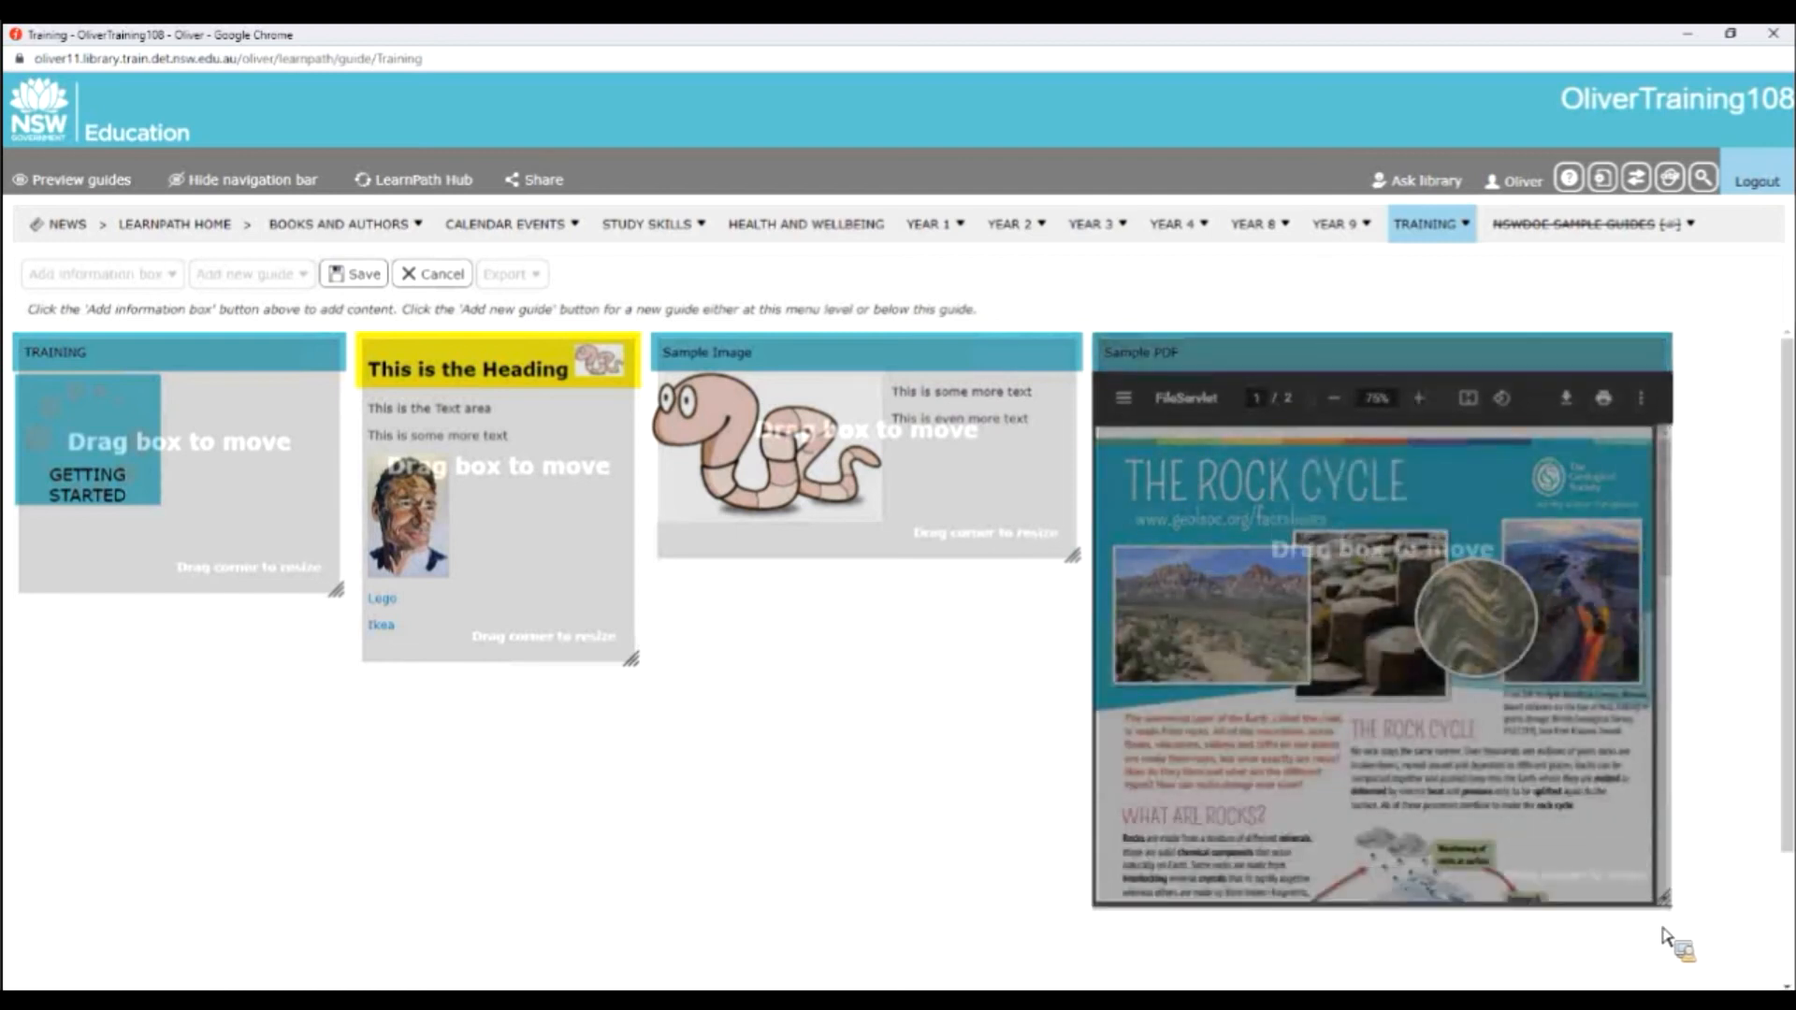
click(361, 275)
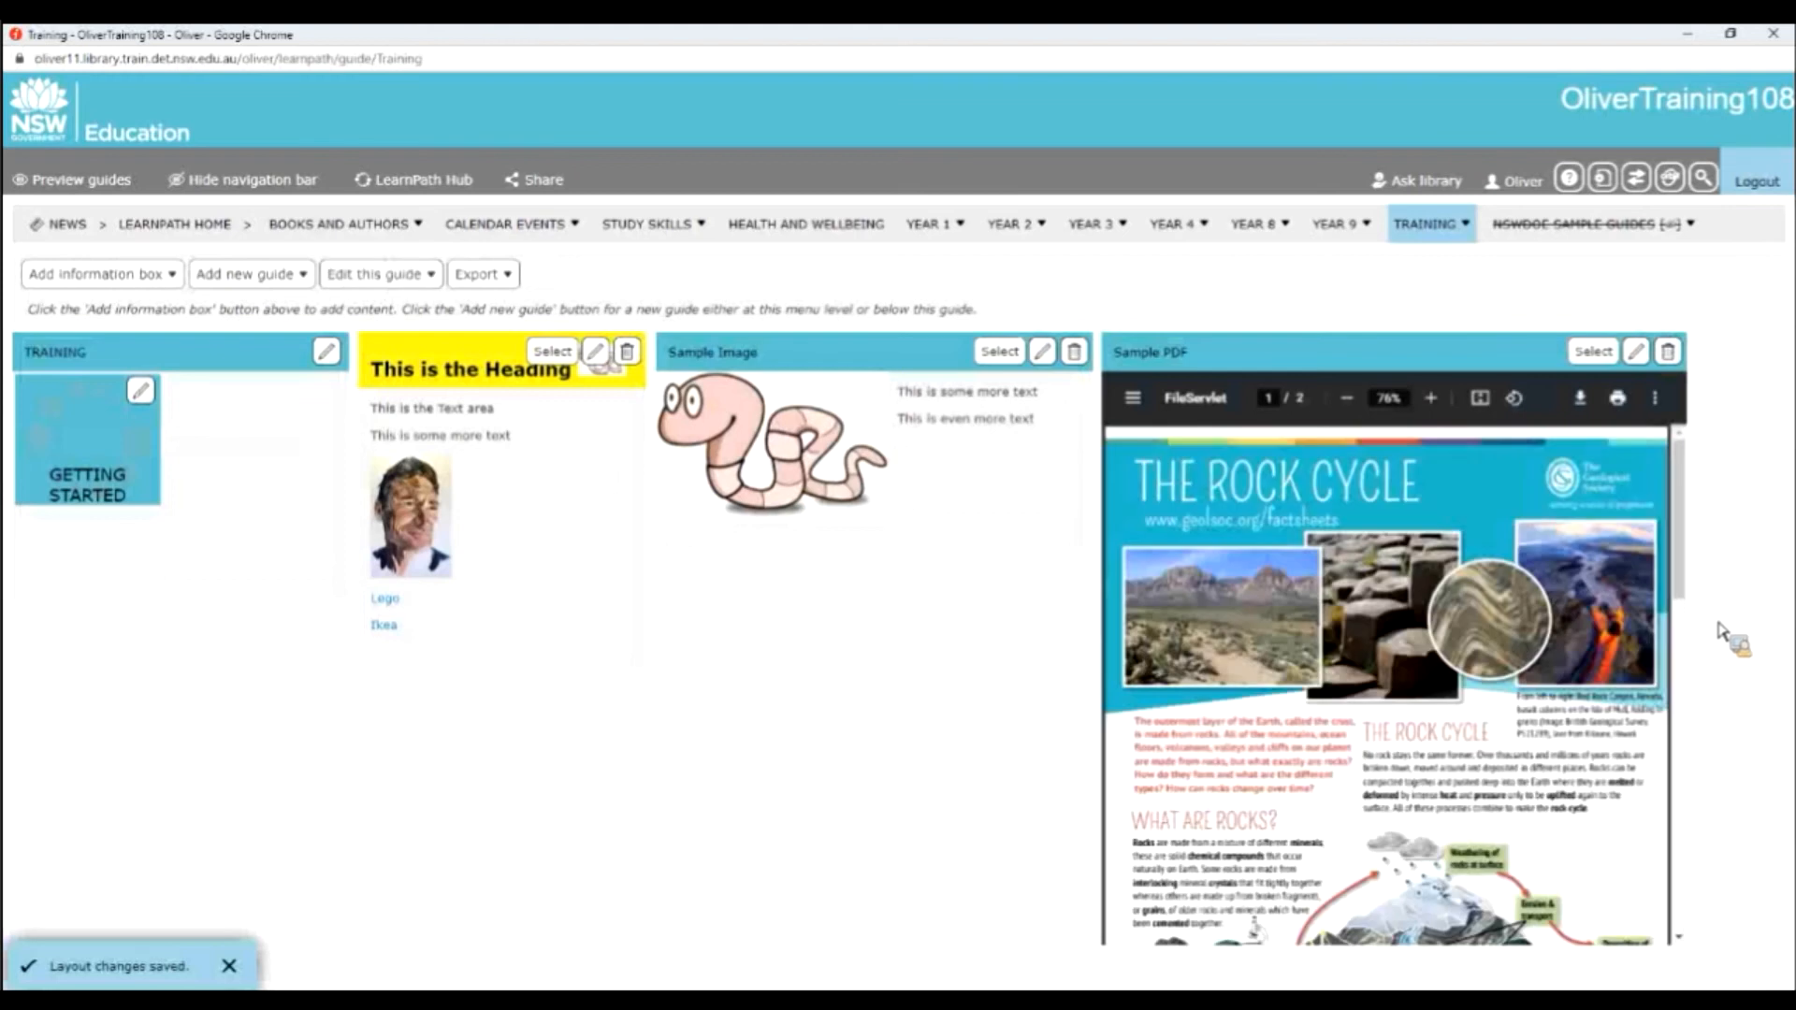
drag(1693, 558, 1693, 482)
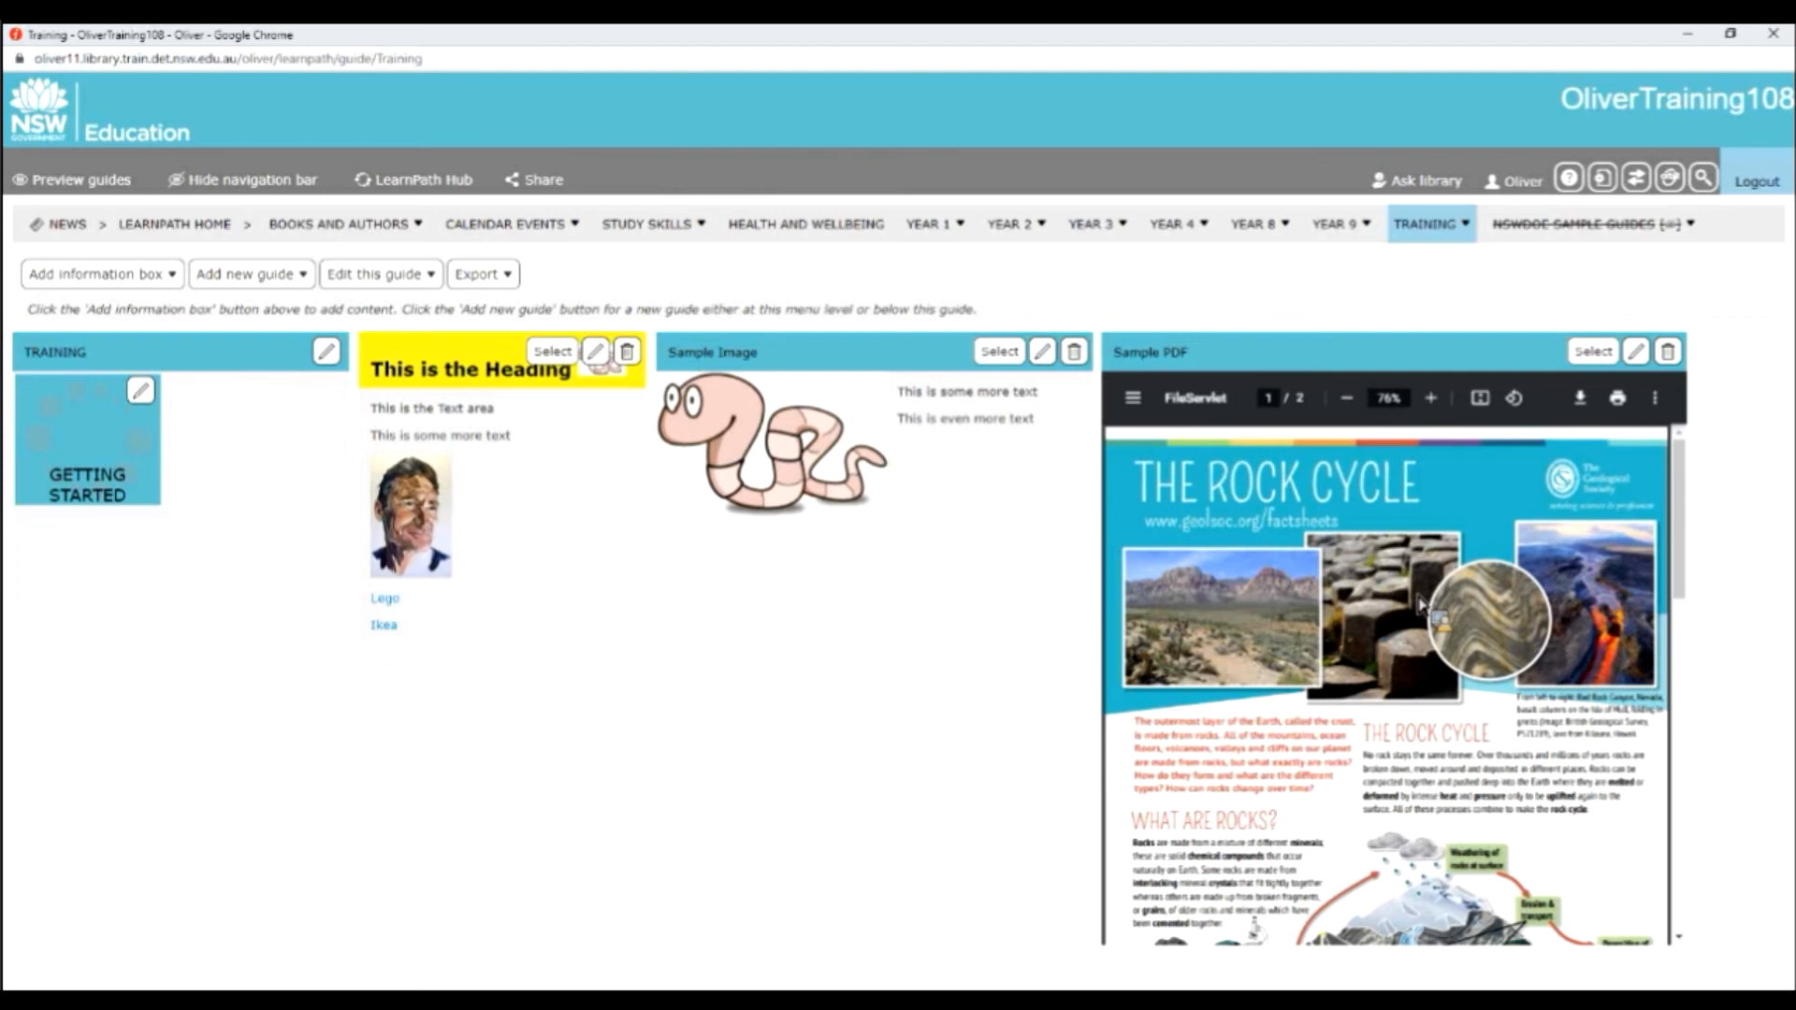
Add a File information box headed "Larger PDF file" with Jack-West-Jr-and-the-Chinese-Splashdown-2020.pdf uploaded, and save it.
click(174, 275)
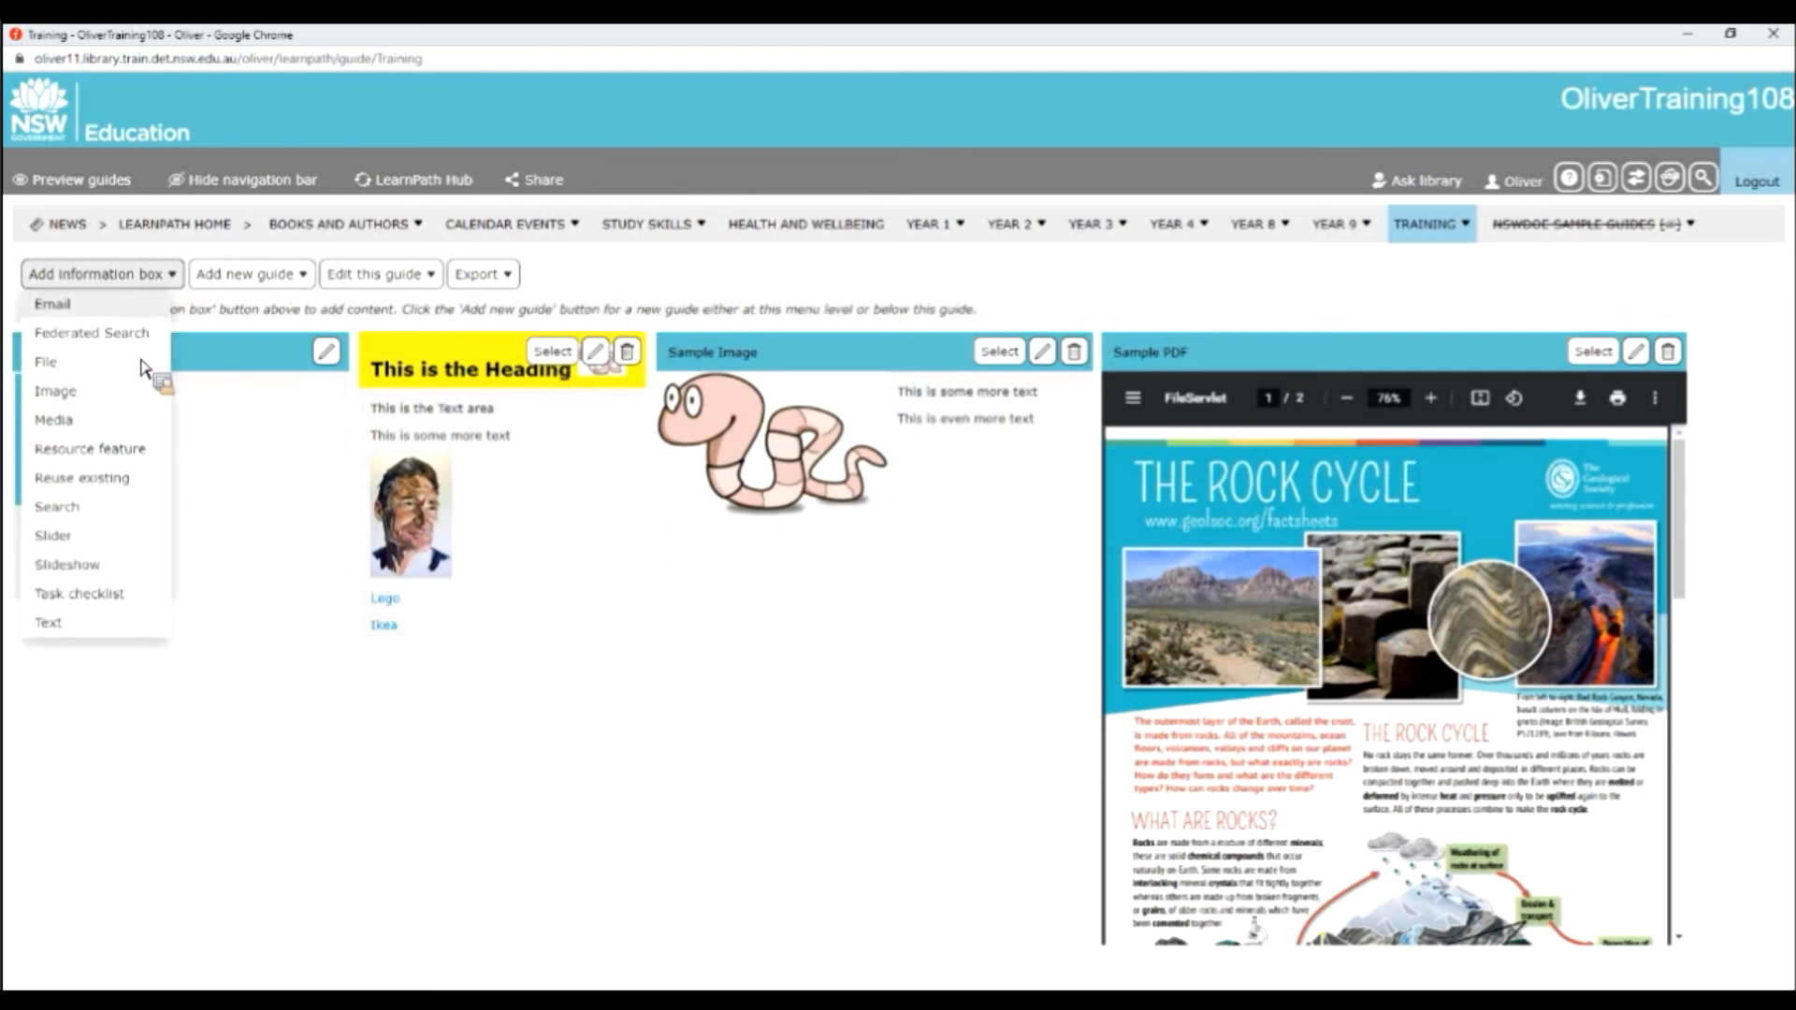
click(145, 365)
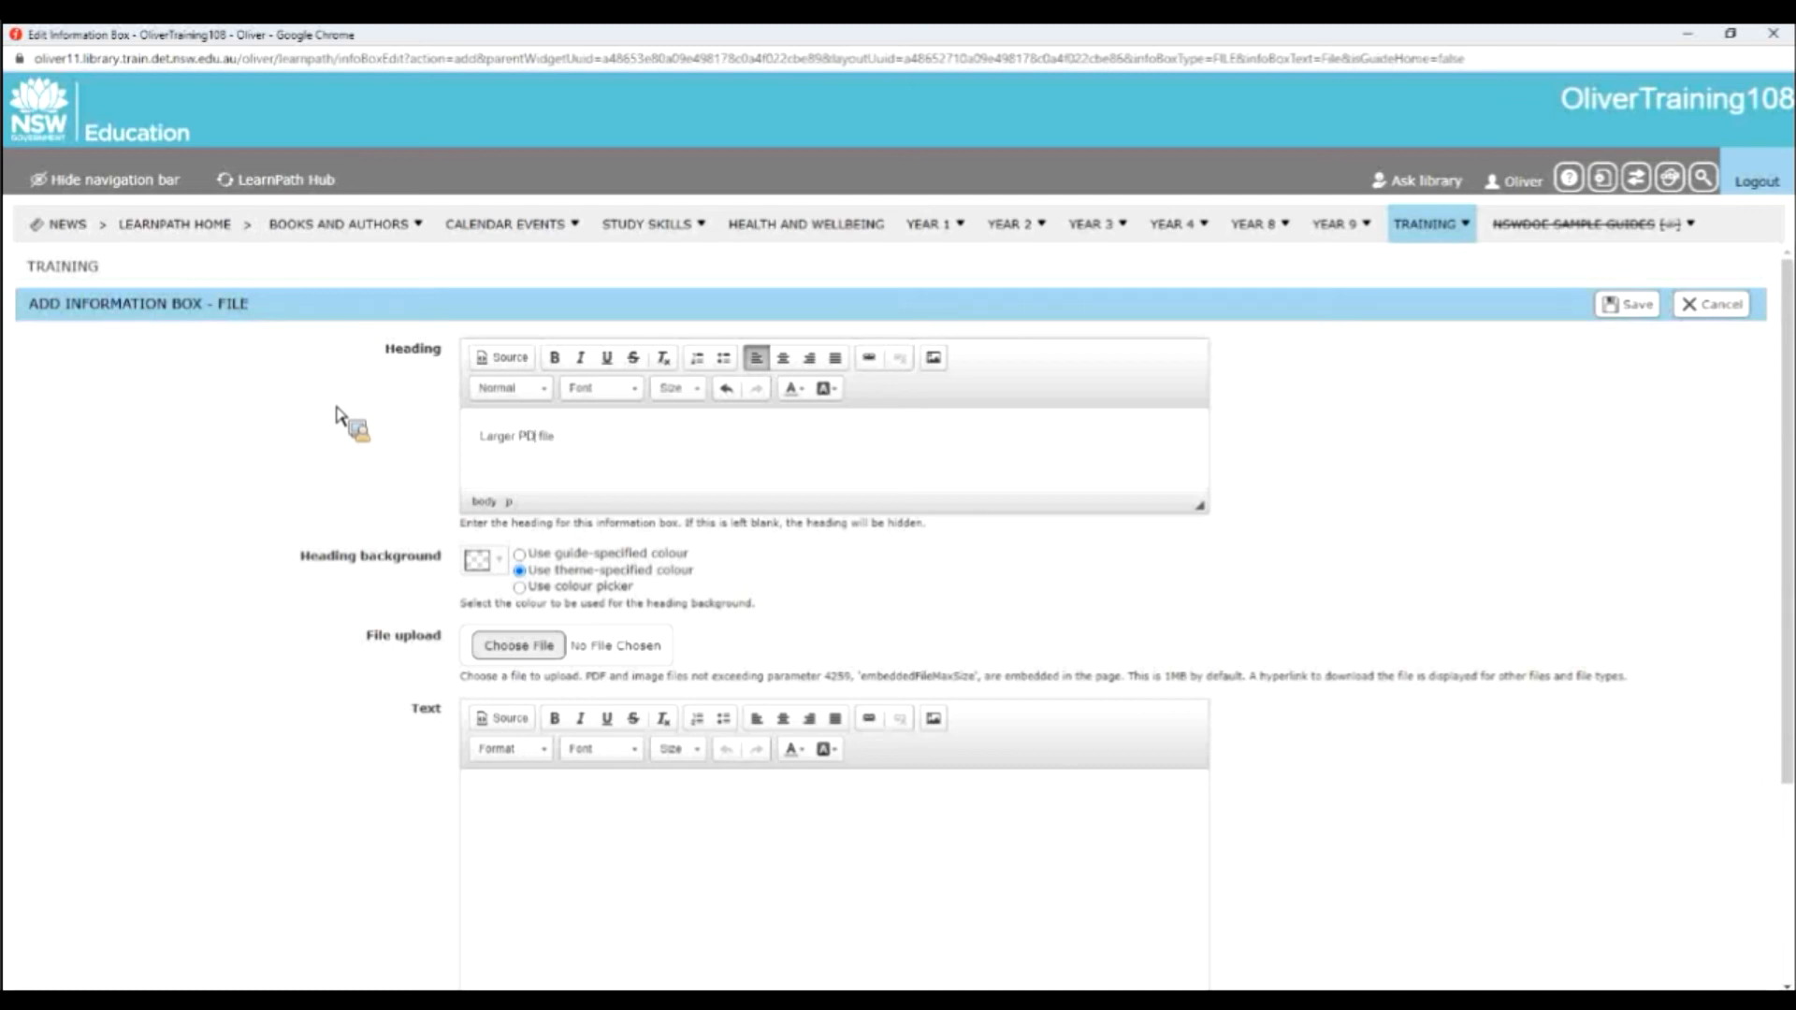
click(505, 650)
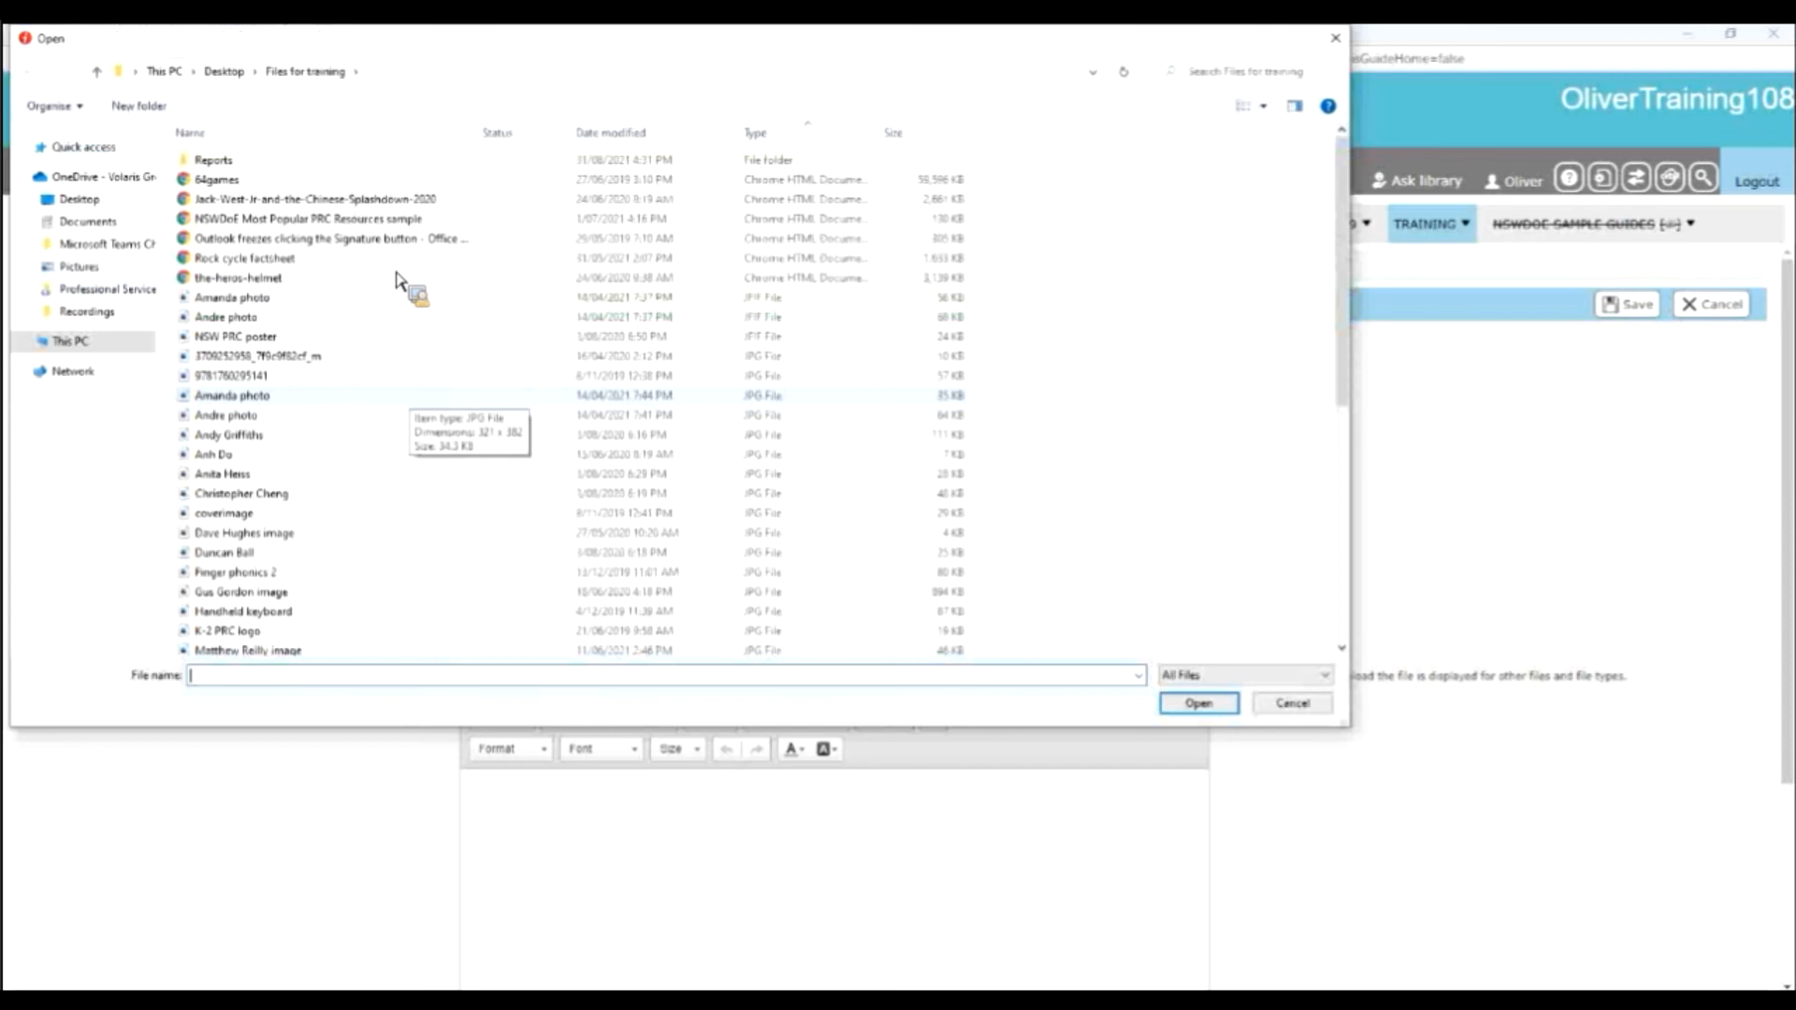
click(377, 201)
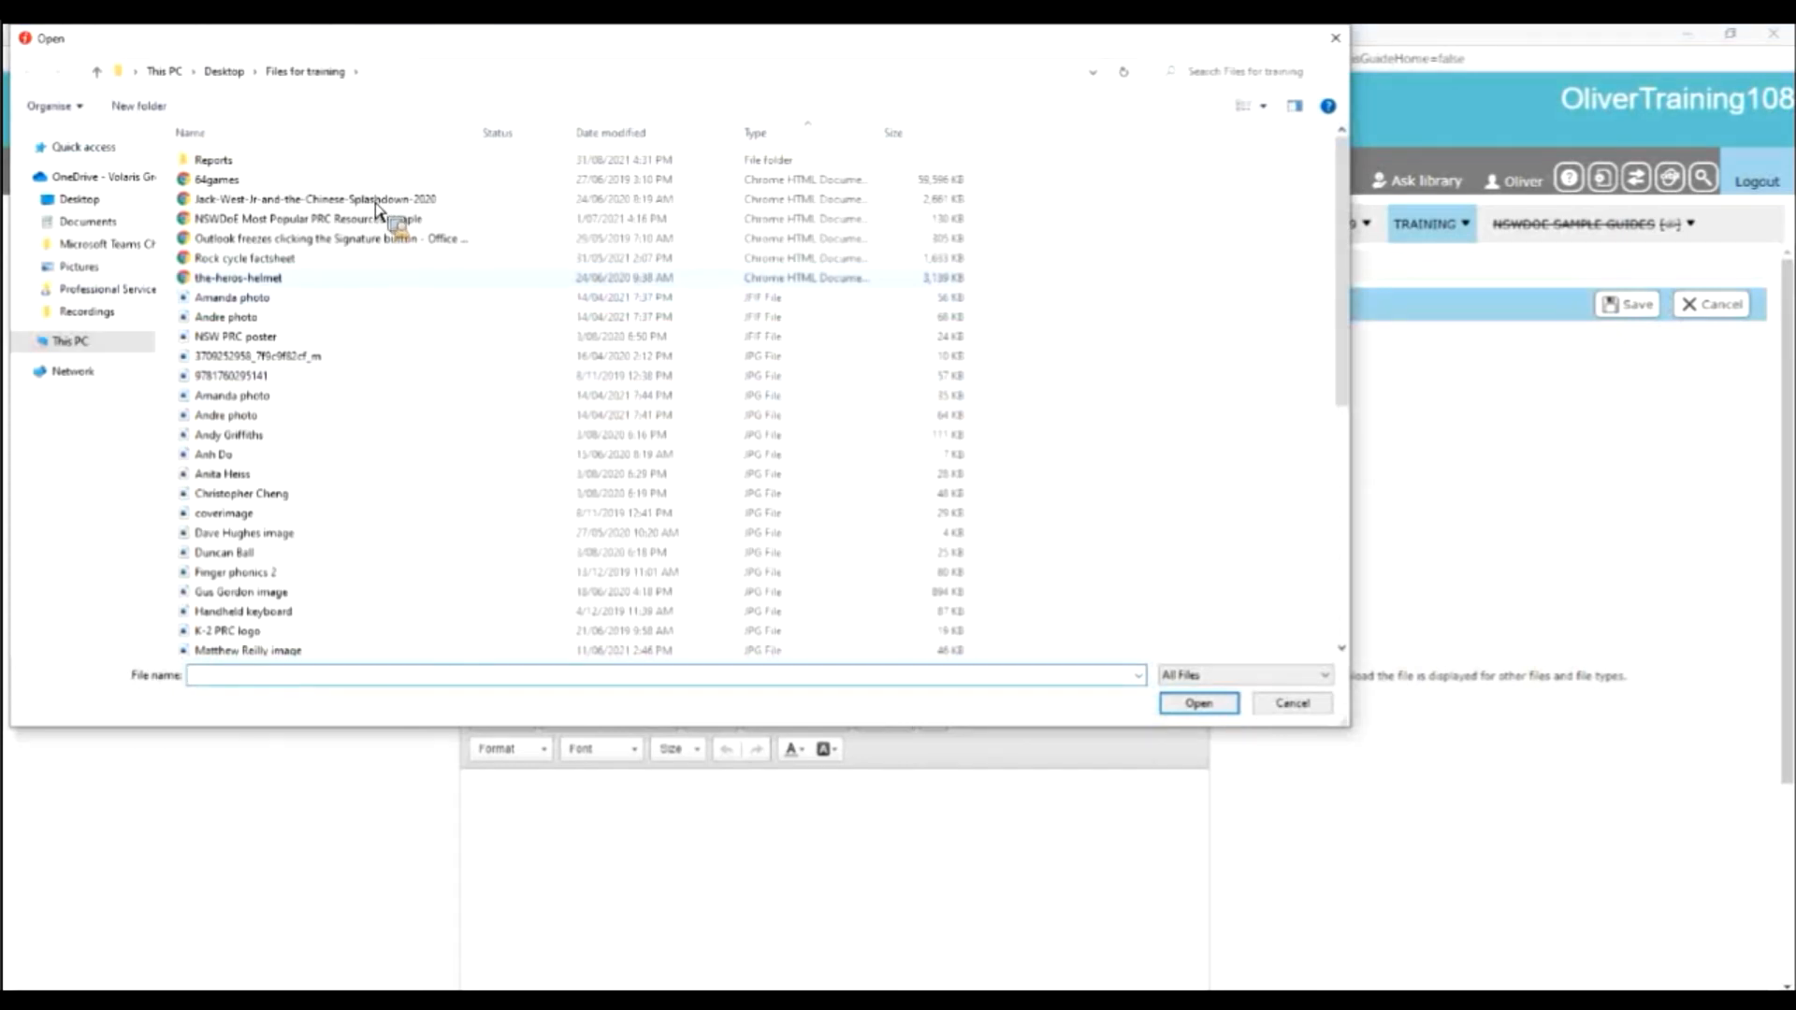
click(1200, 713)
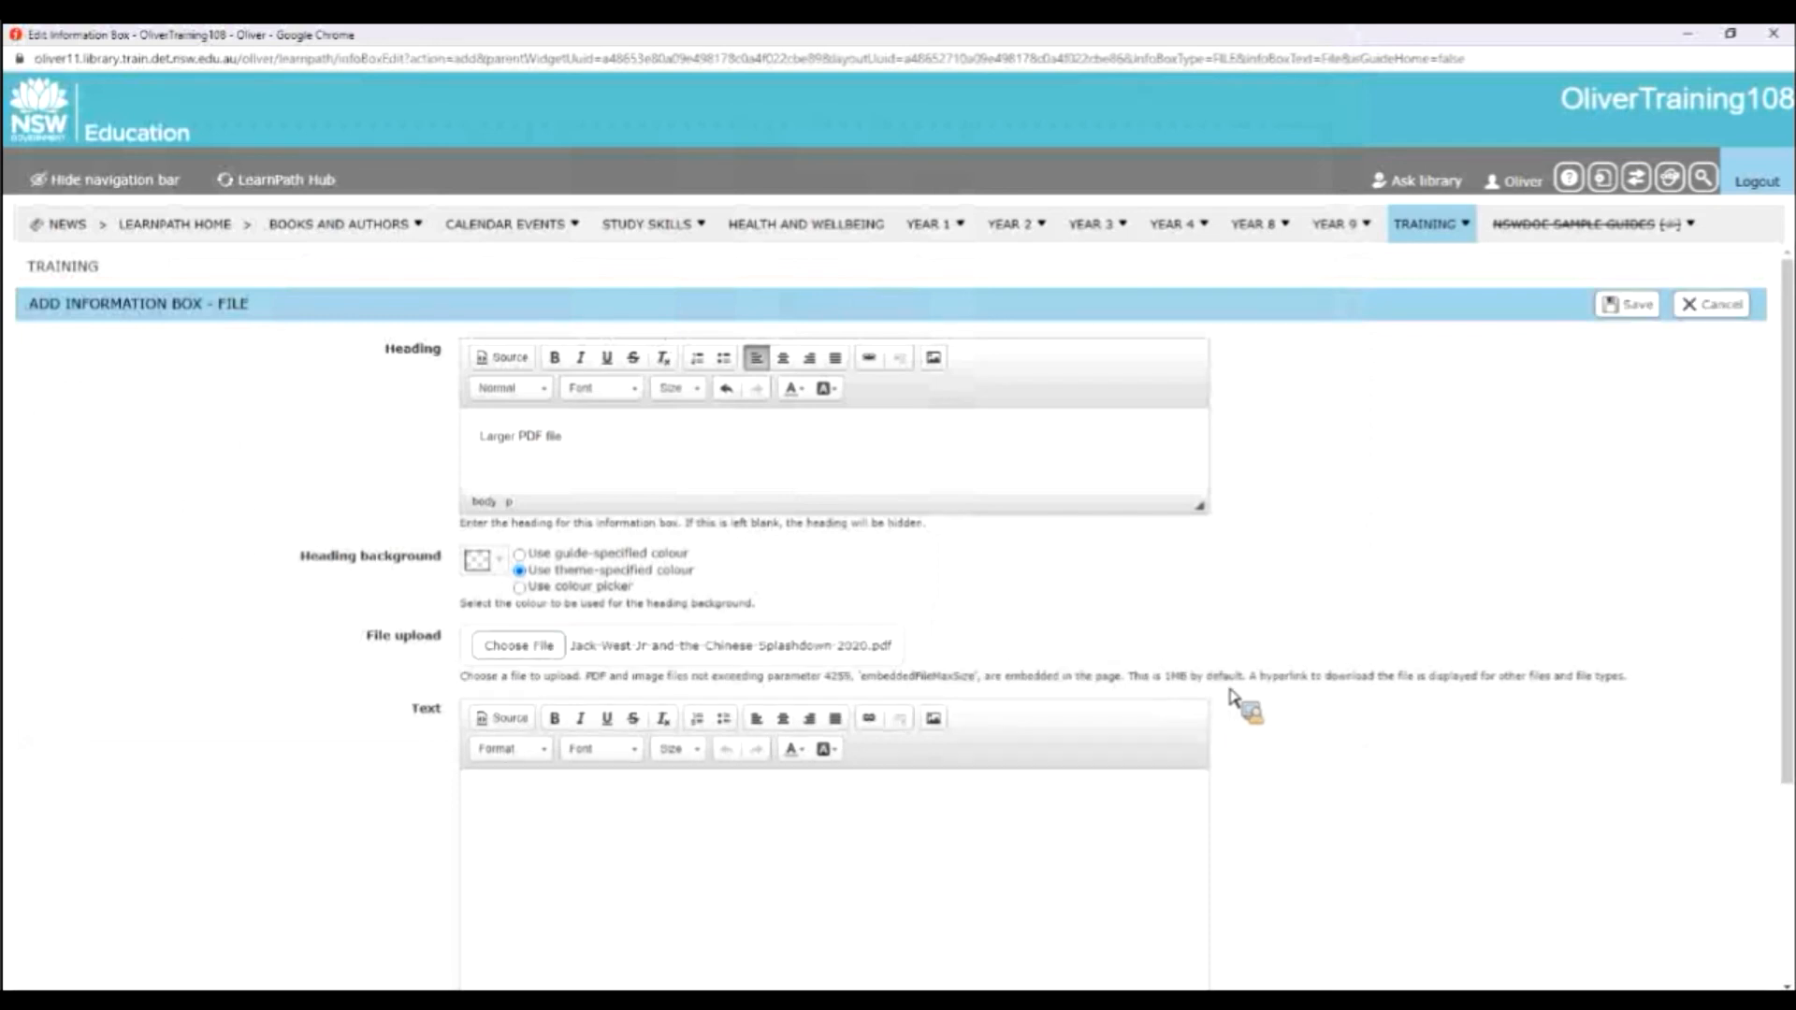
click(1629, 306)
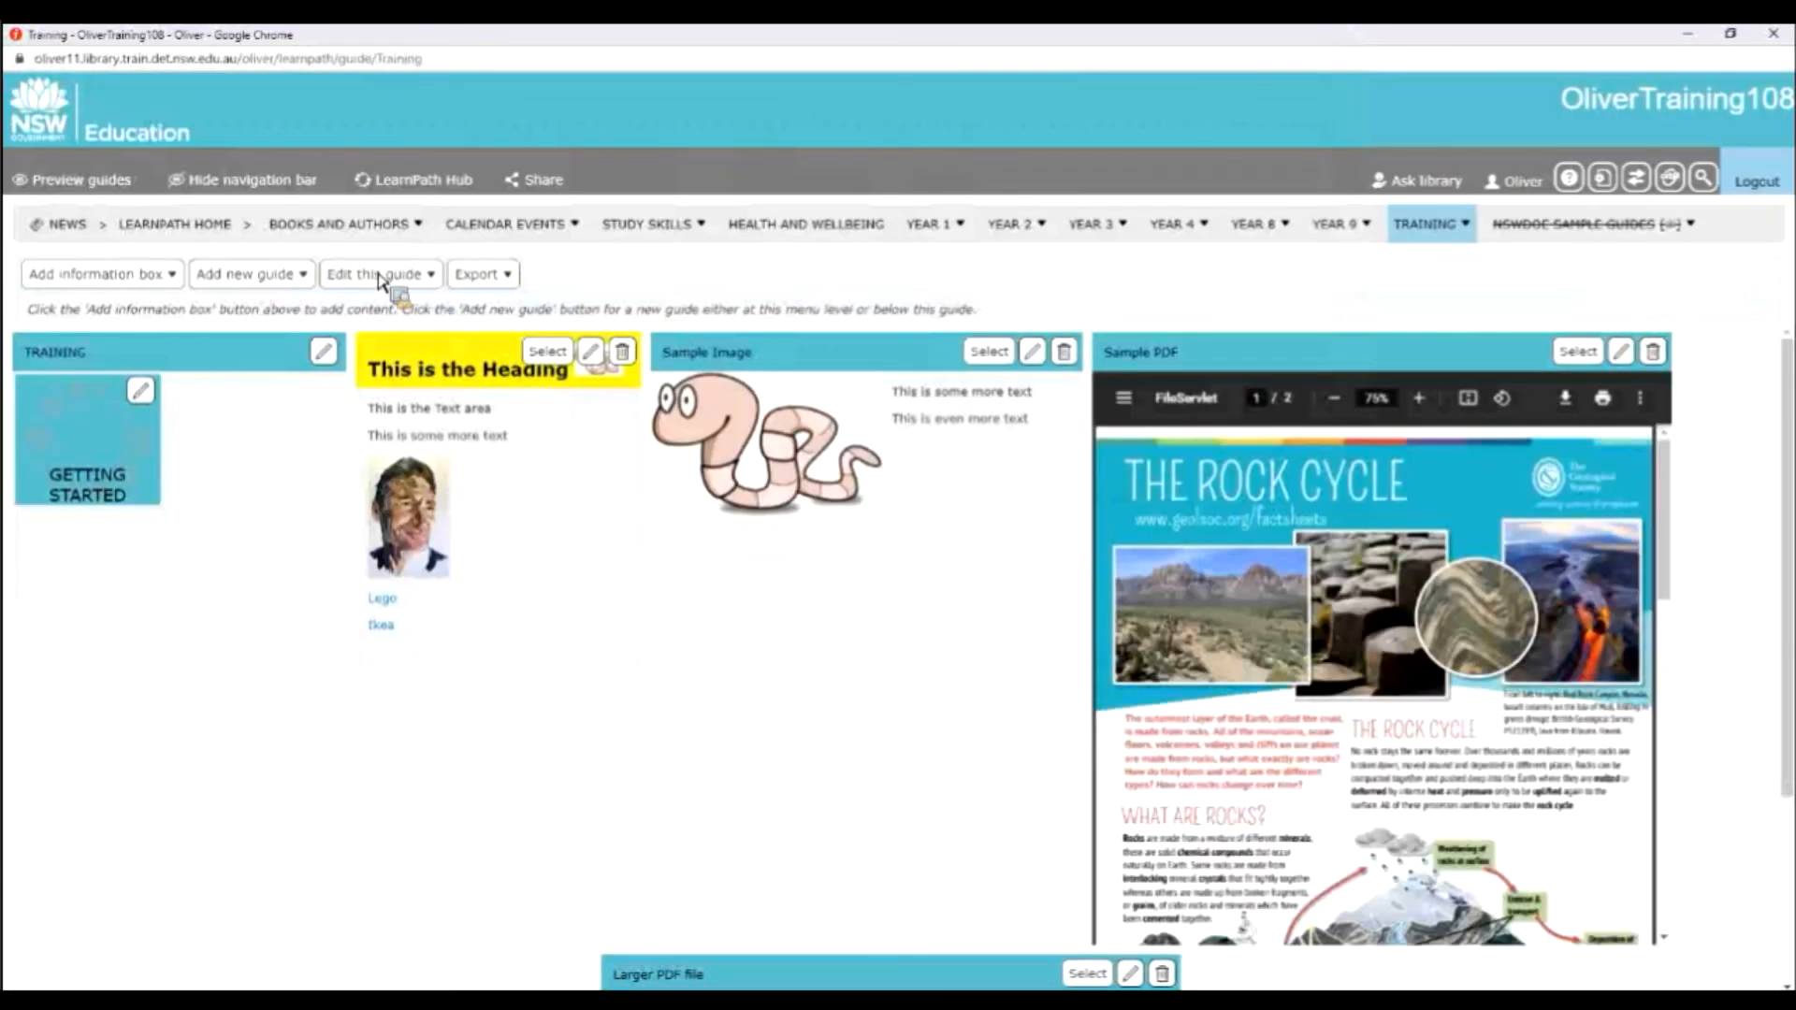
Change the guide's layout: move the Larger PDF file box up beneath the TRAINING and heading boxes and save.
click(393, 274)
click(382, 305)
drag(580, 708, 332, 671)
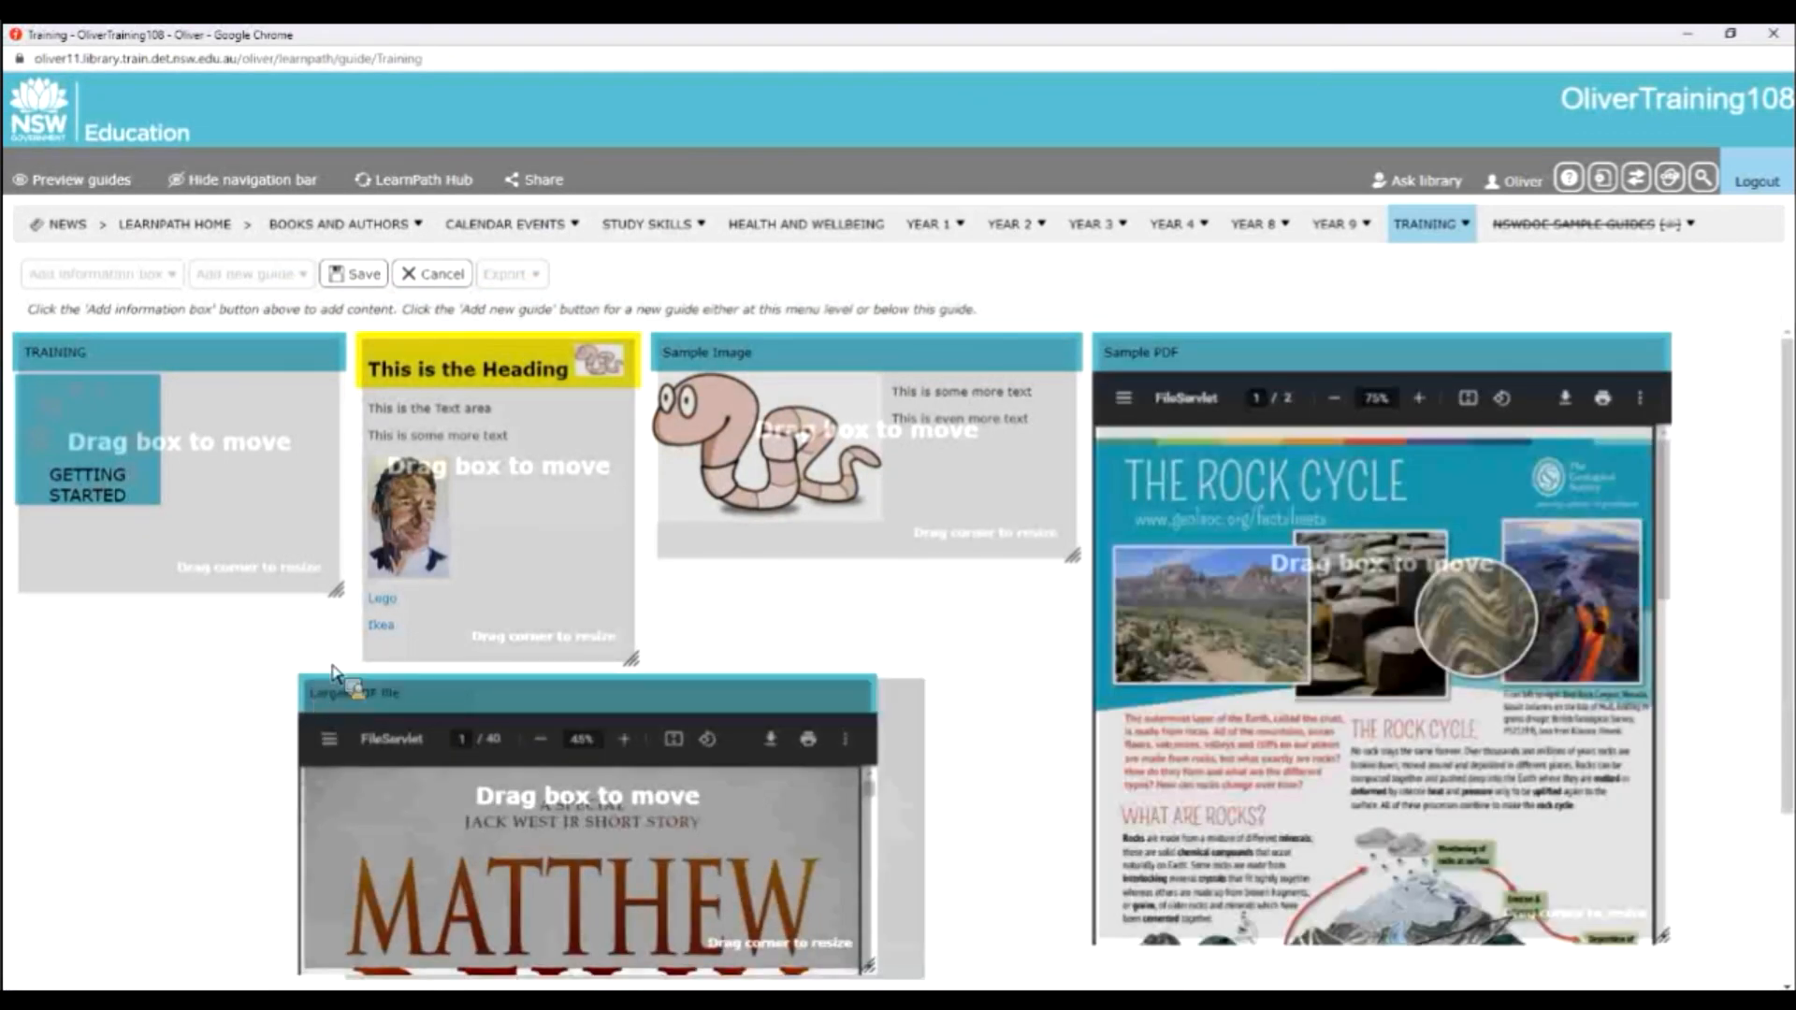
click(371, 277)
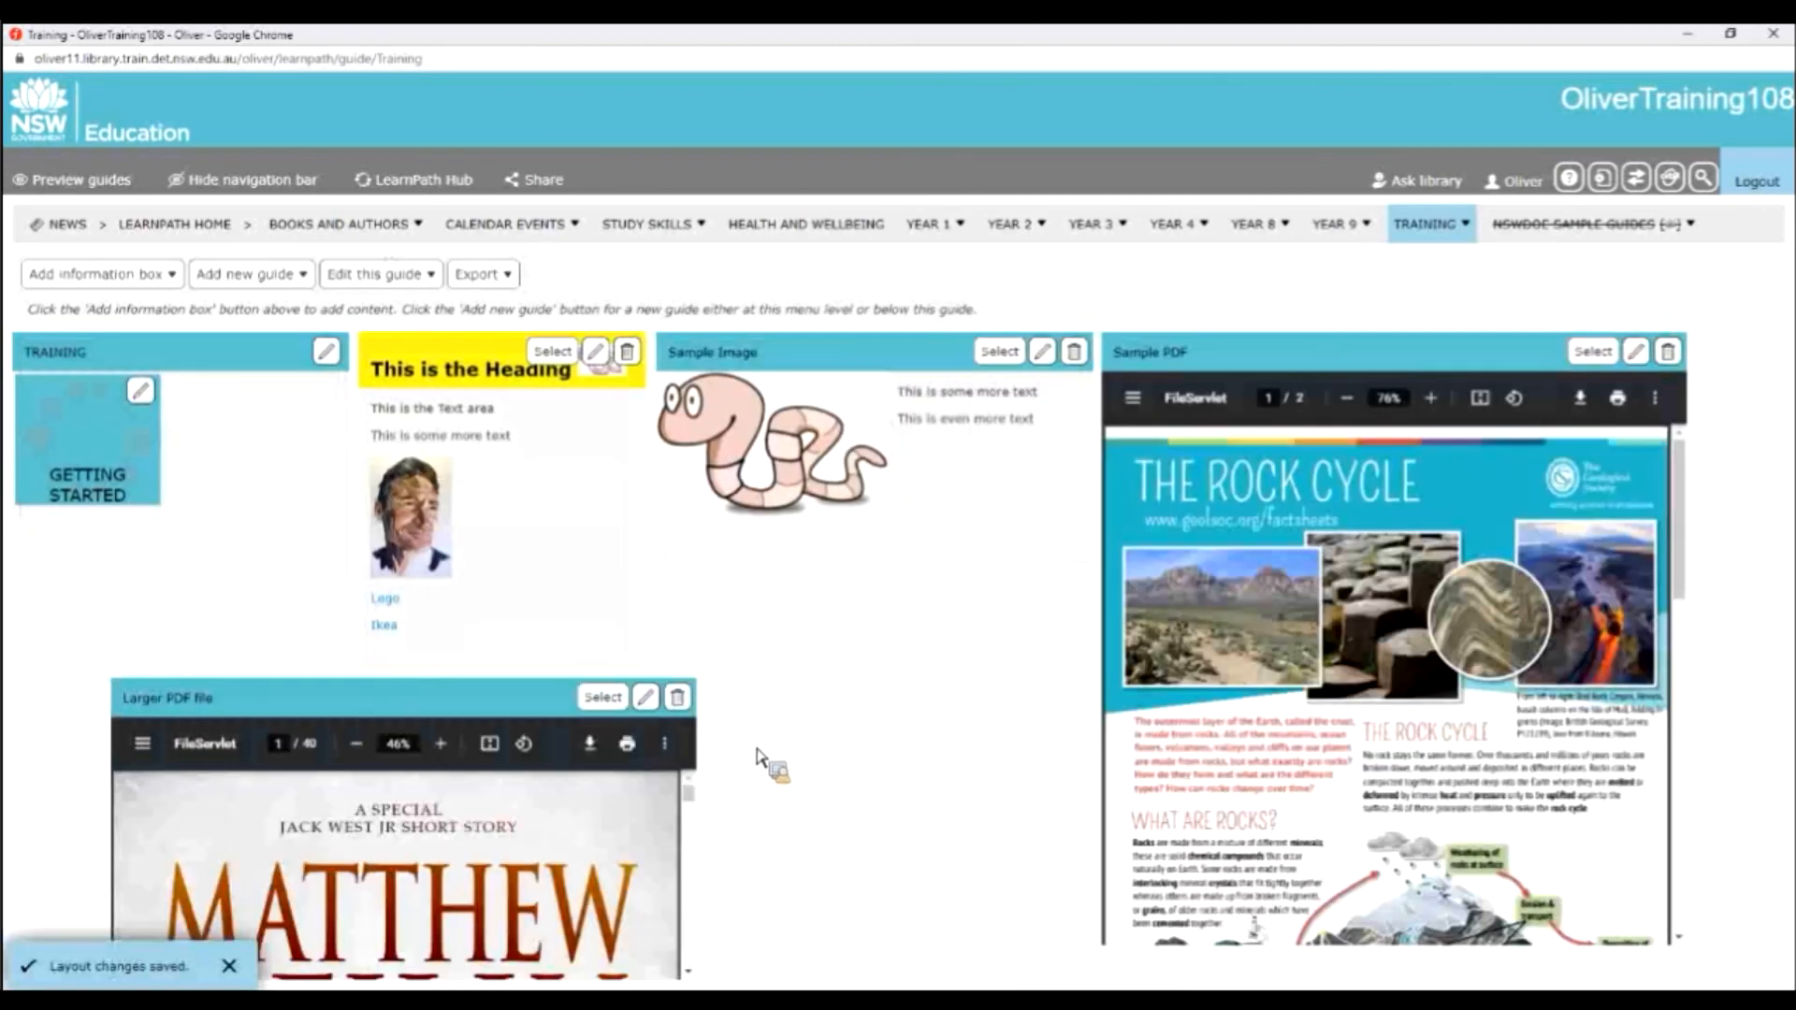
mouse_move(698, 805)
mouse_down()
mouse_move(701, 789)
mouse_move(697, 810)
mouse_up()
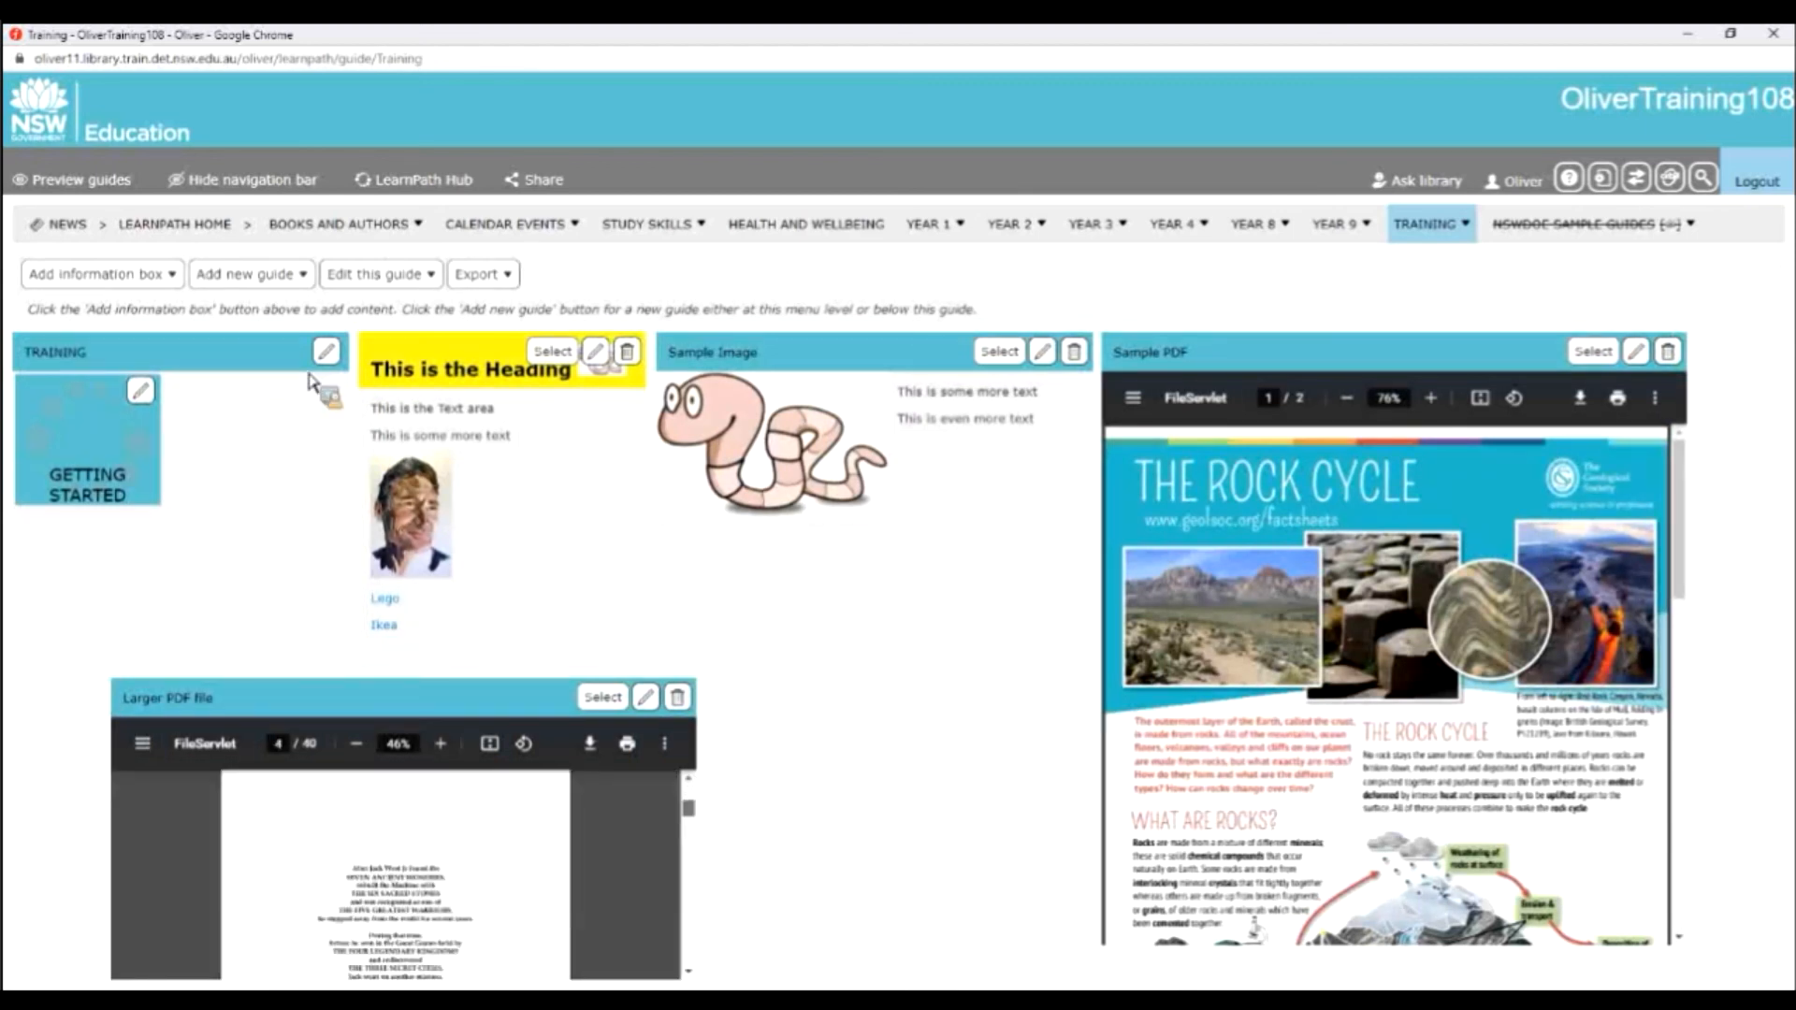
Start a new File information box in the guide with the heading "Sample Powerpoint".
click(159, 274)
click(56, 362)
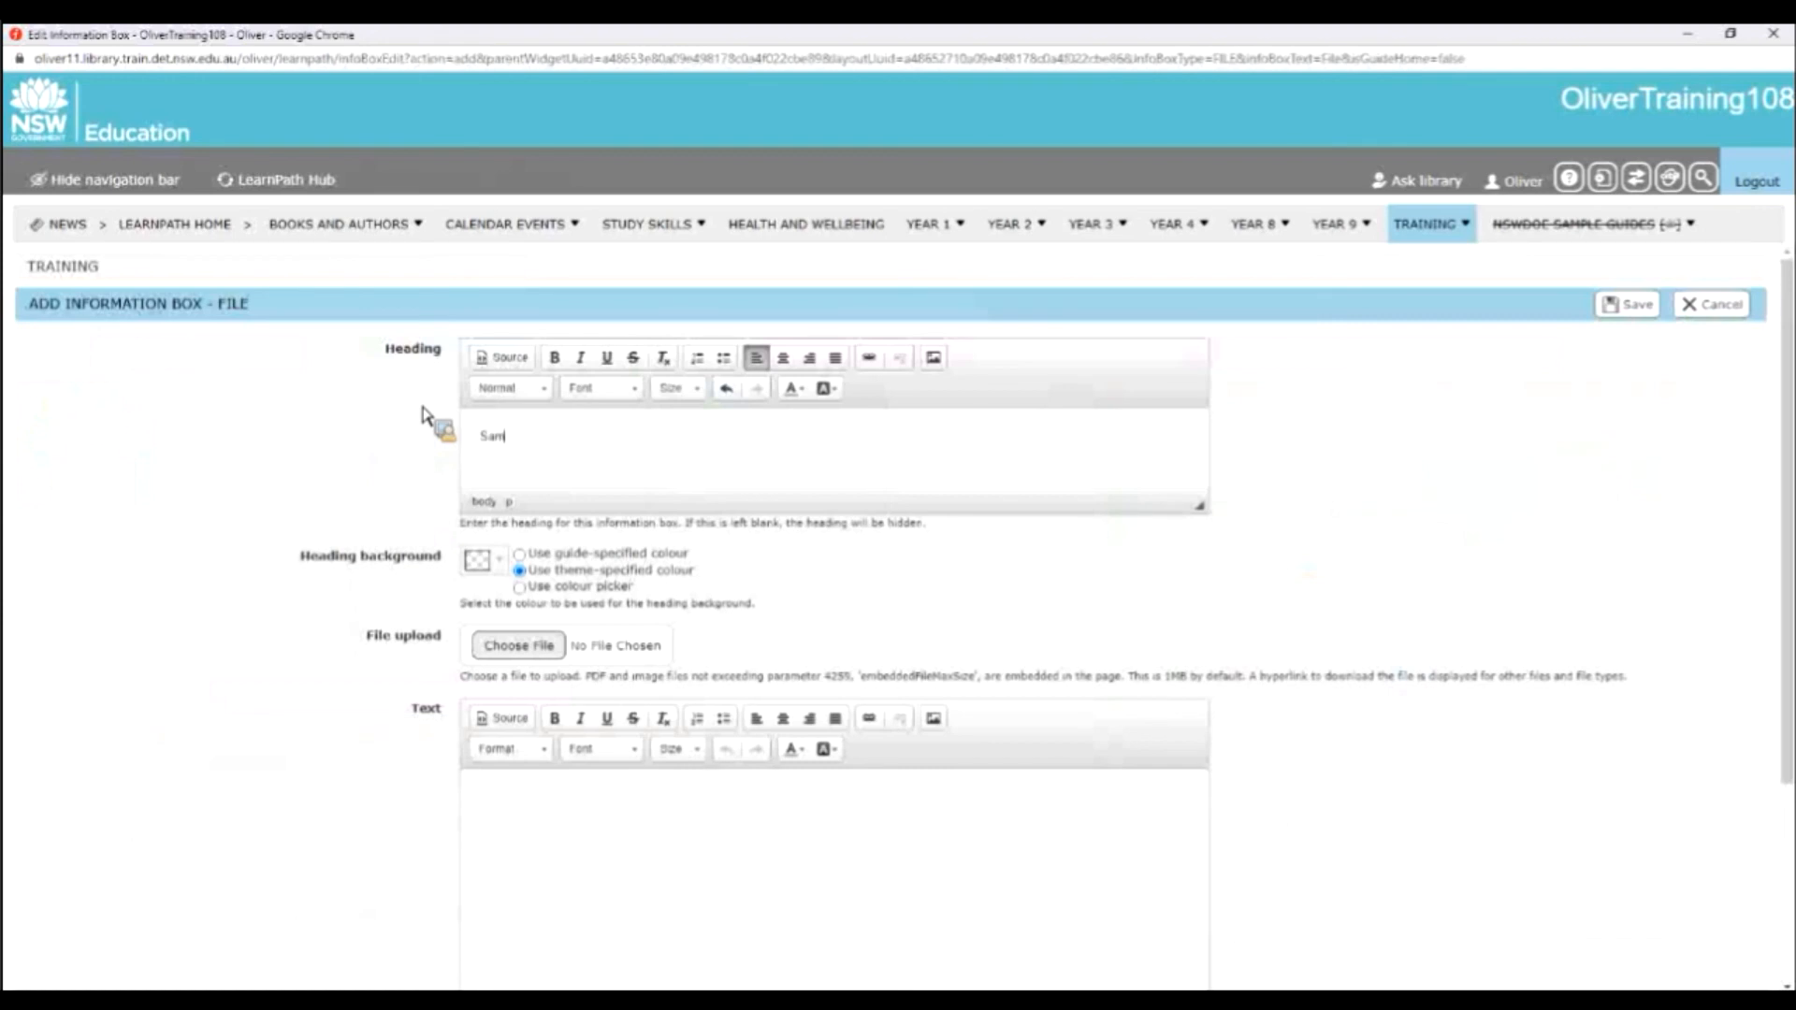
text(Sample Powerpoint)
Upload 2021 LearnPath Powerpoint.pptx from the Desktop's NSWDoE folder to the file information box and save the box.
click(528, 654)
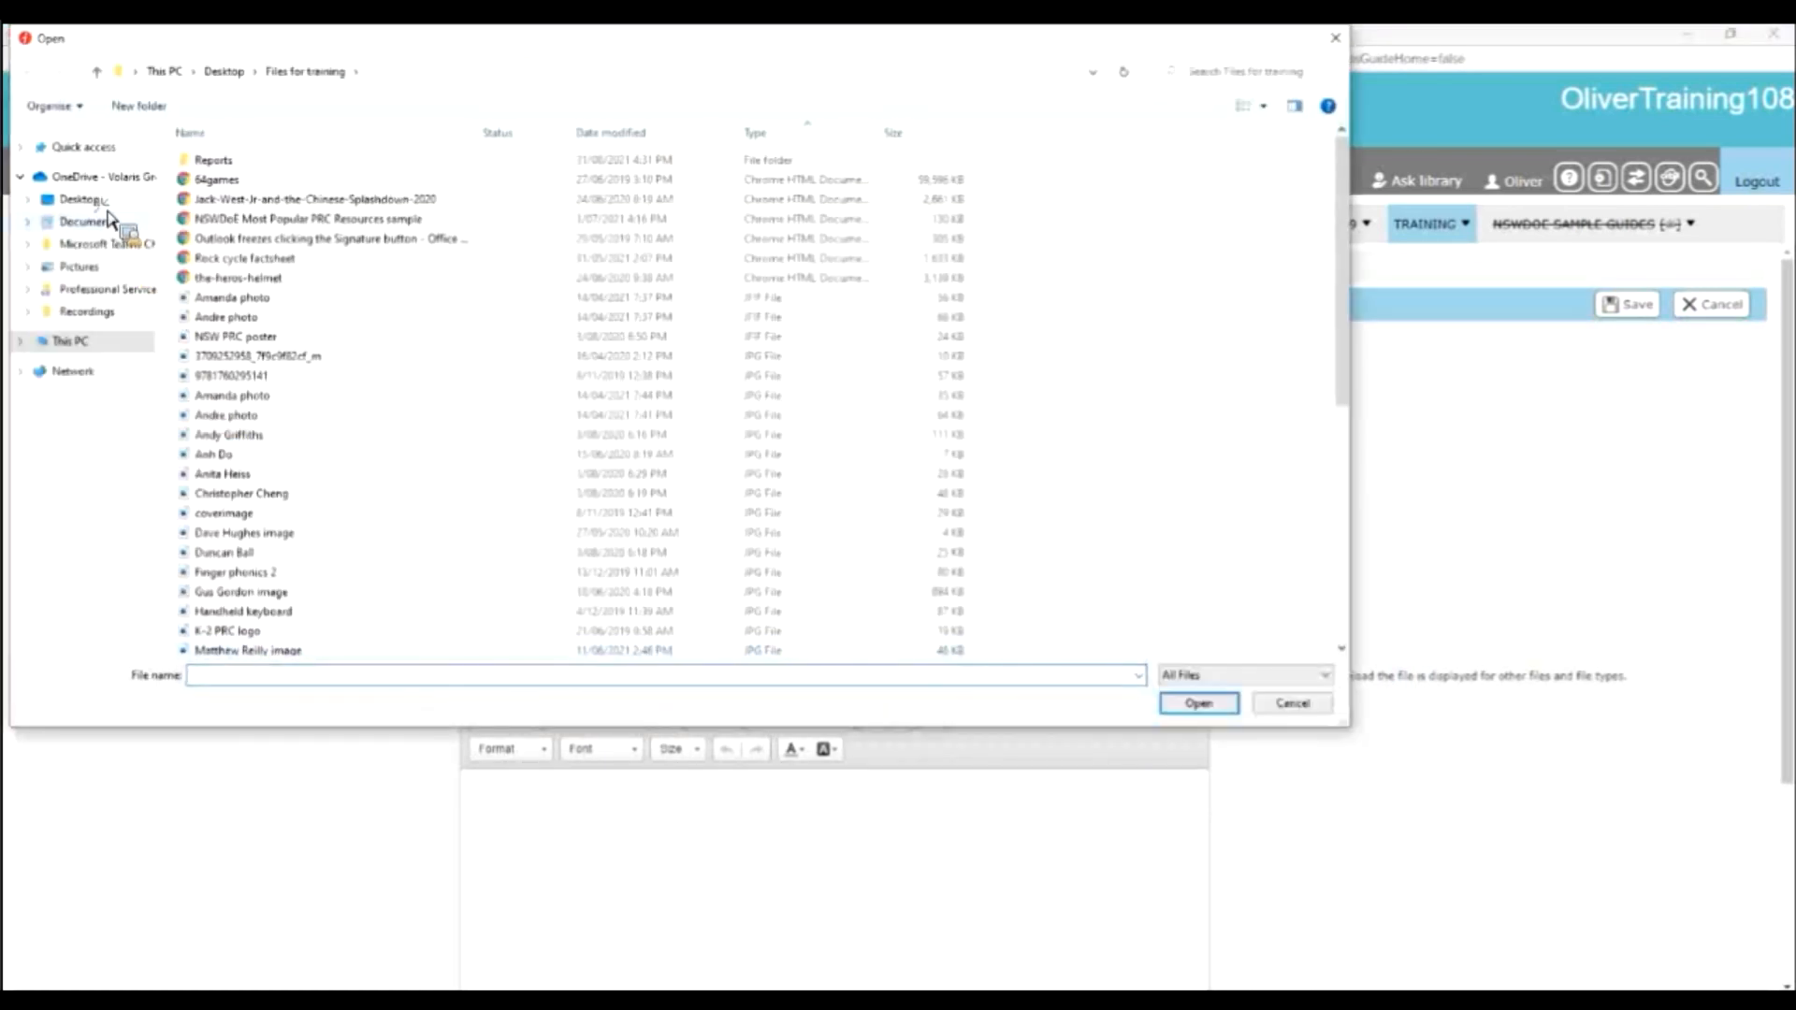
click(98, 200)
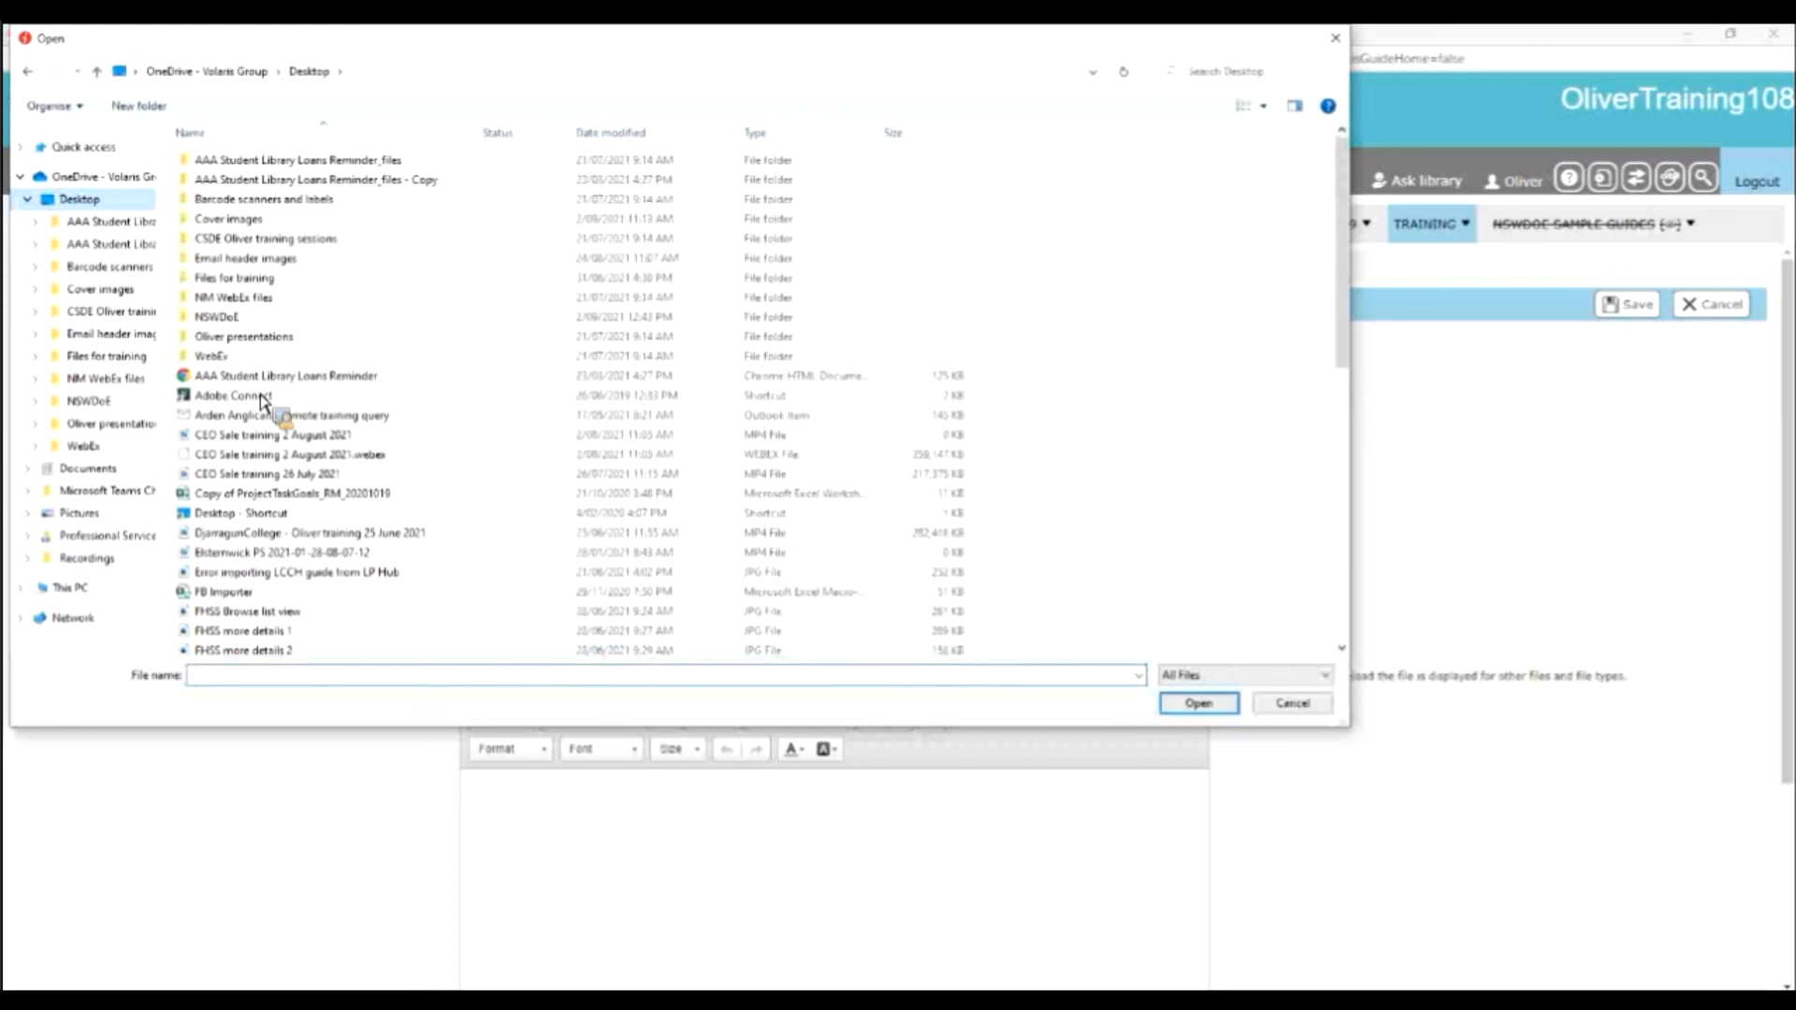
double_click(260, 321)
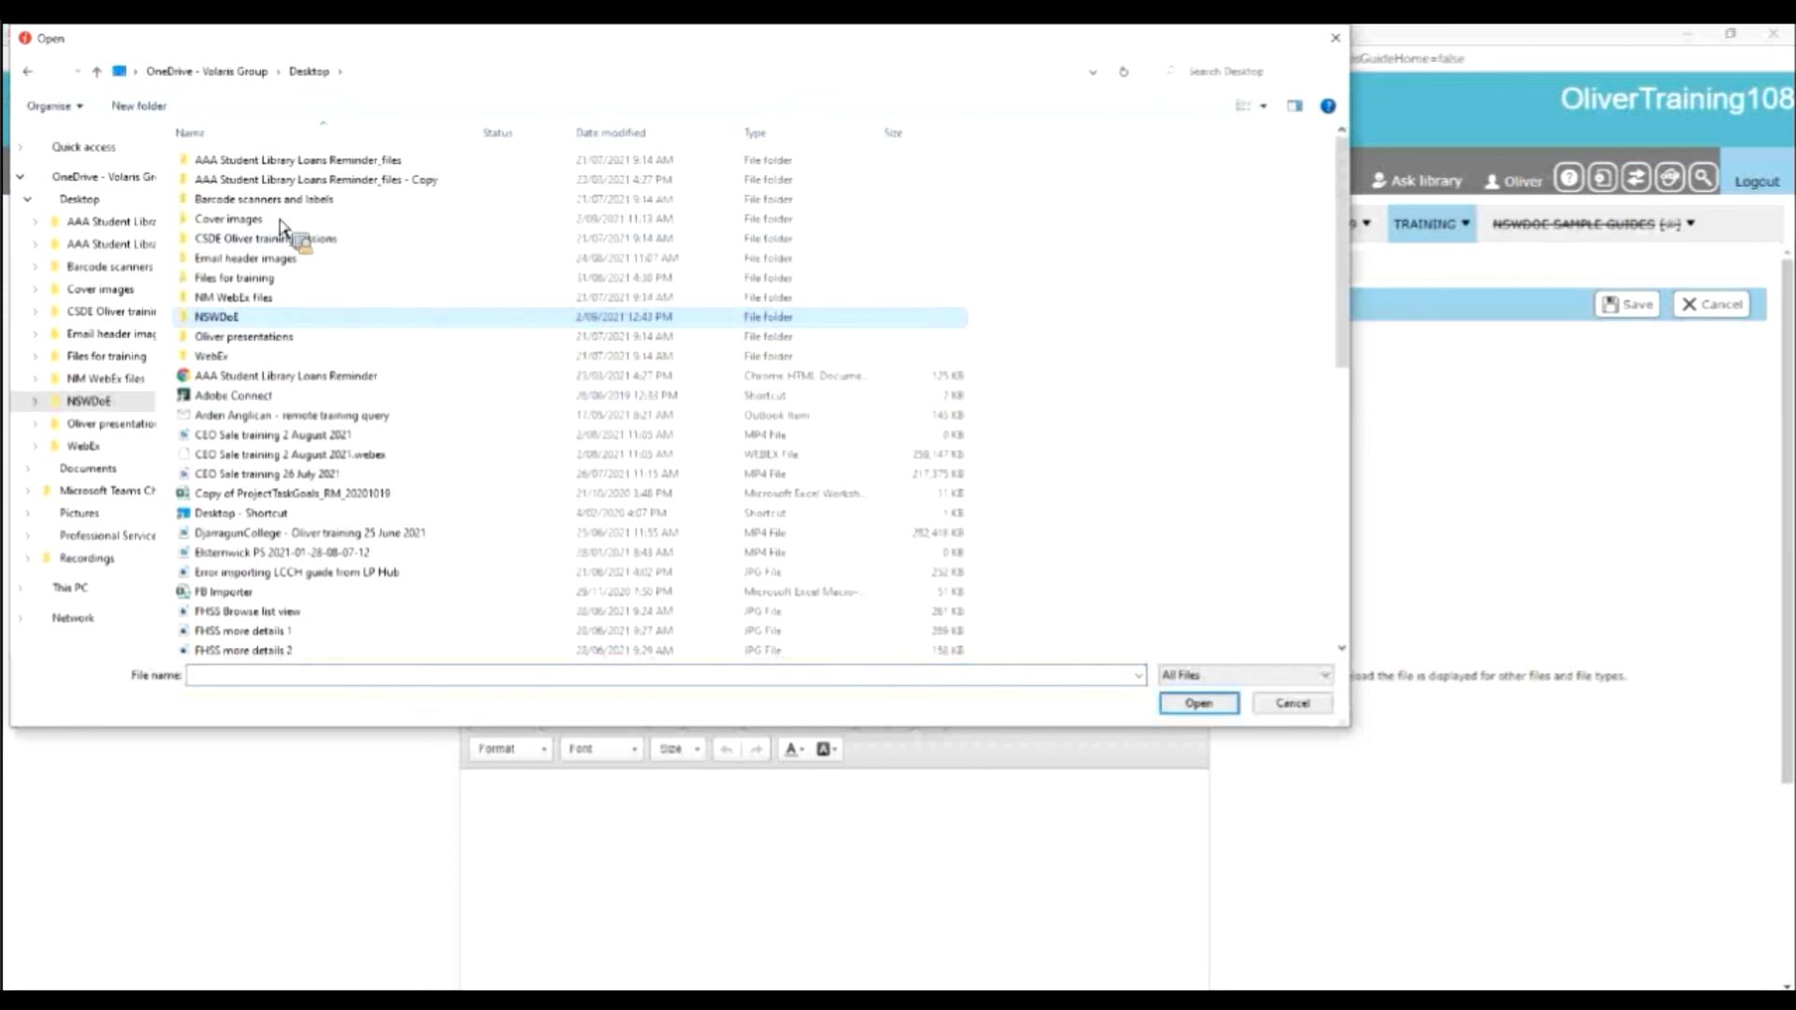
double_click(286, 169)
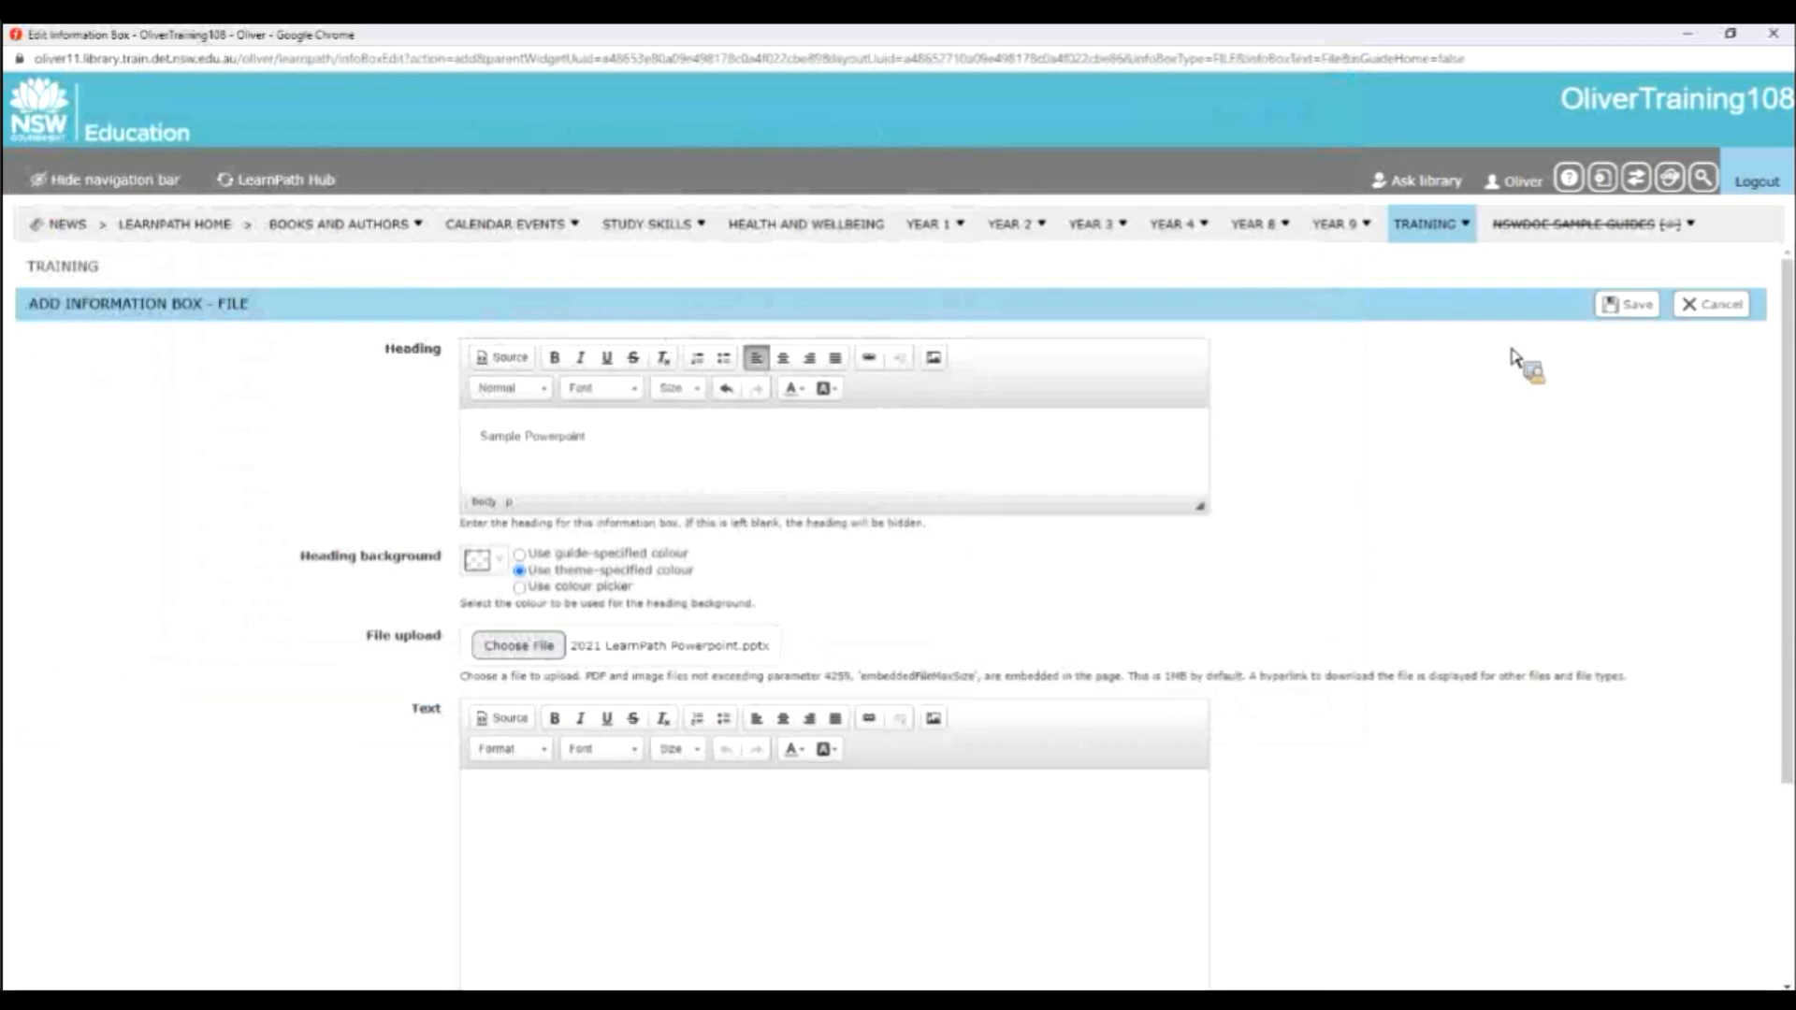
click(1634, 309)
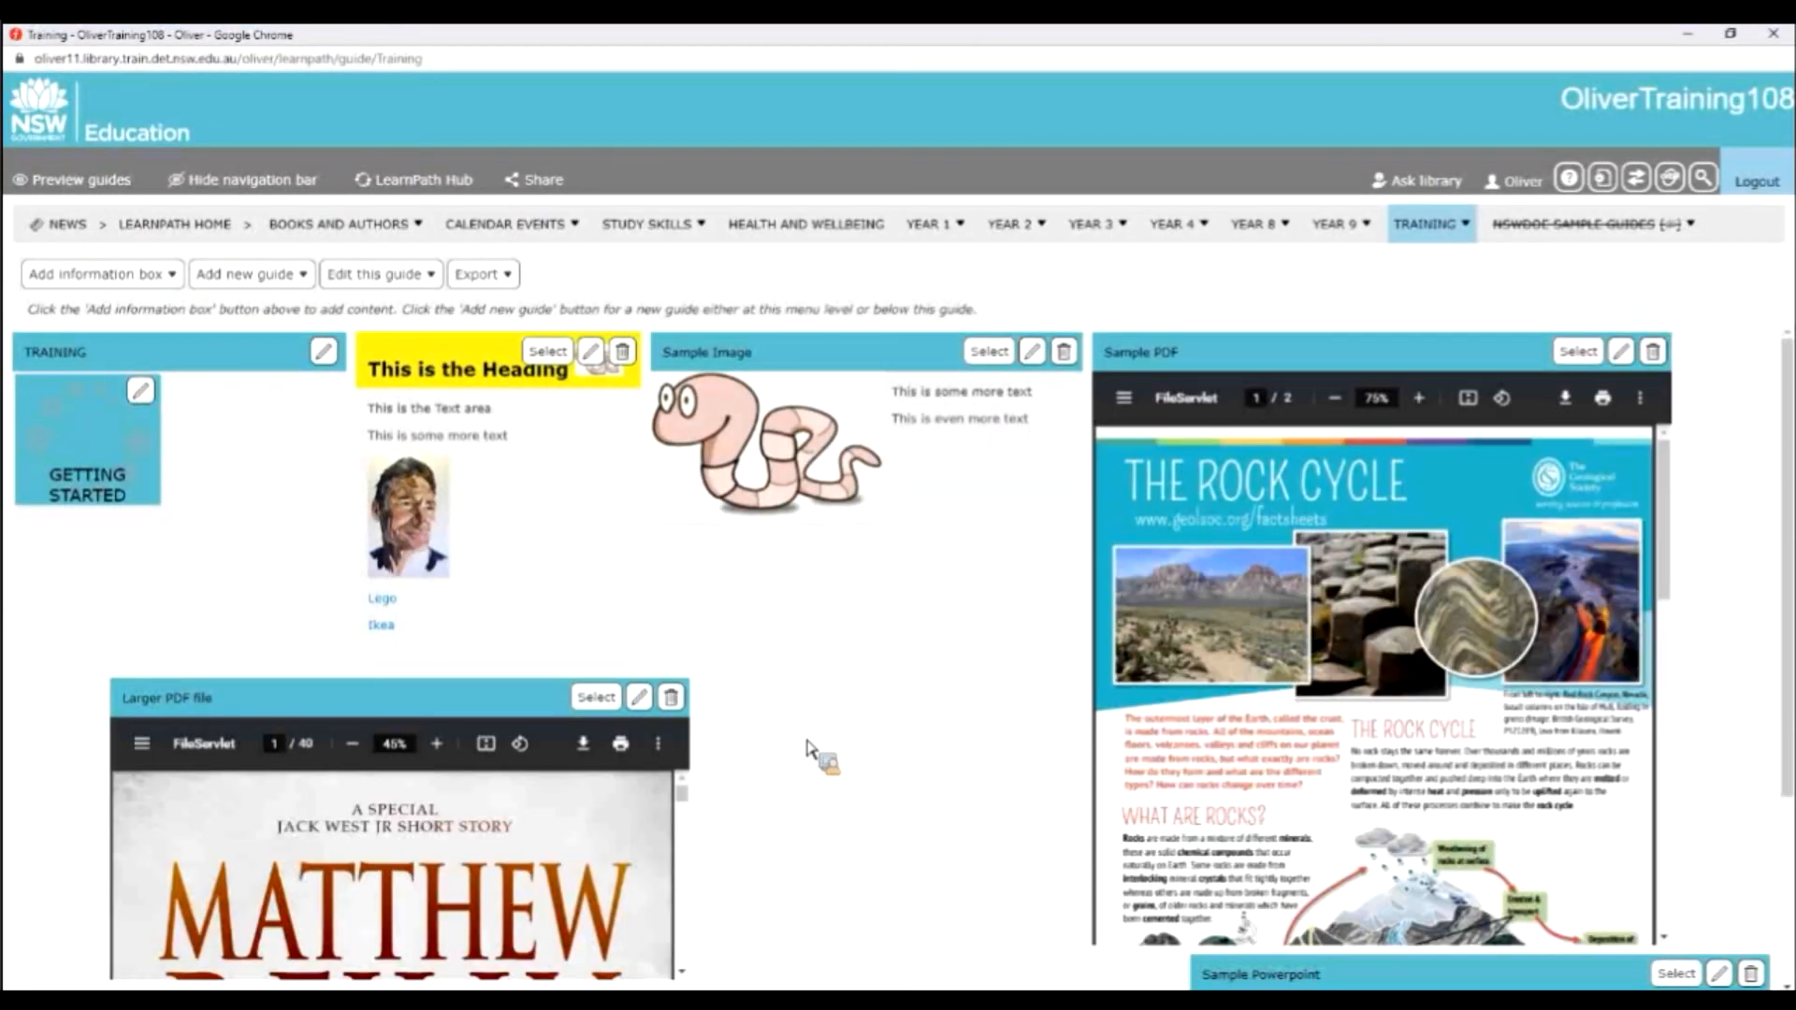
Add the text "This is the powerpoint presentation for today's training session." to the Sample Powerpoint box and save it.
scroll(807, 749, down, 2)
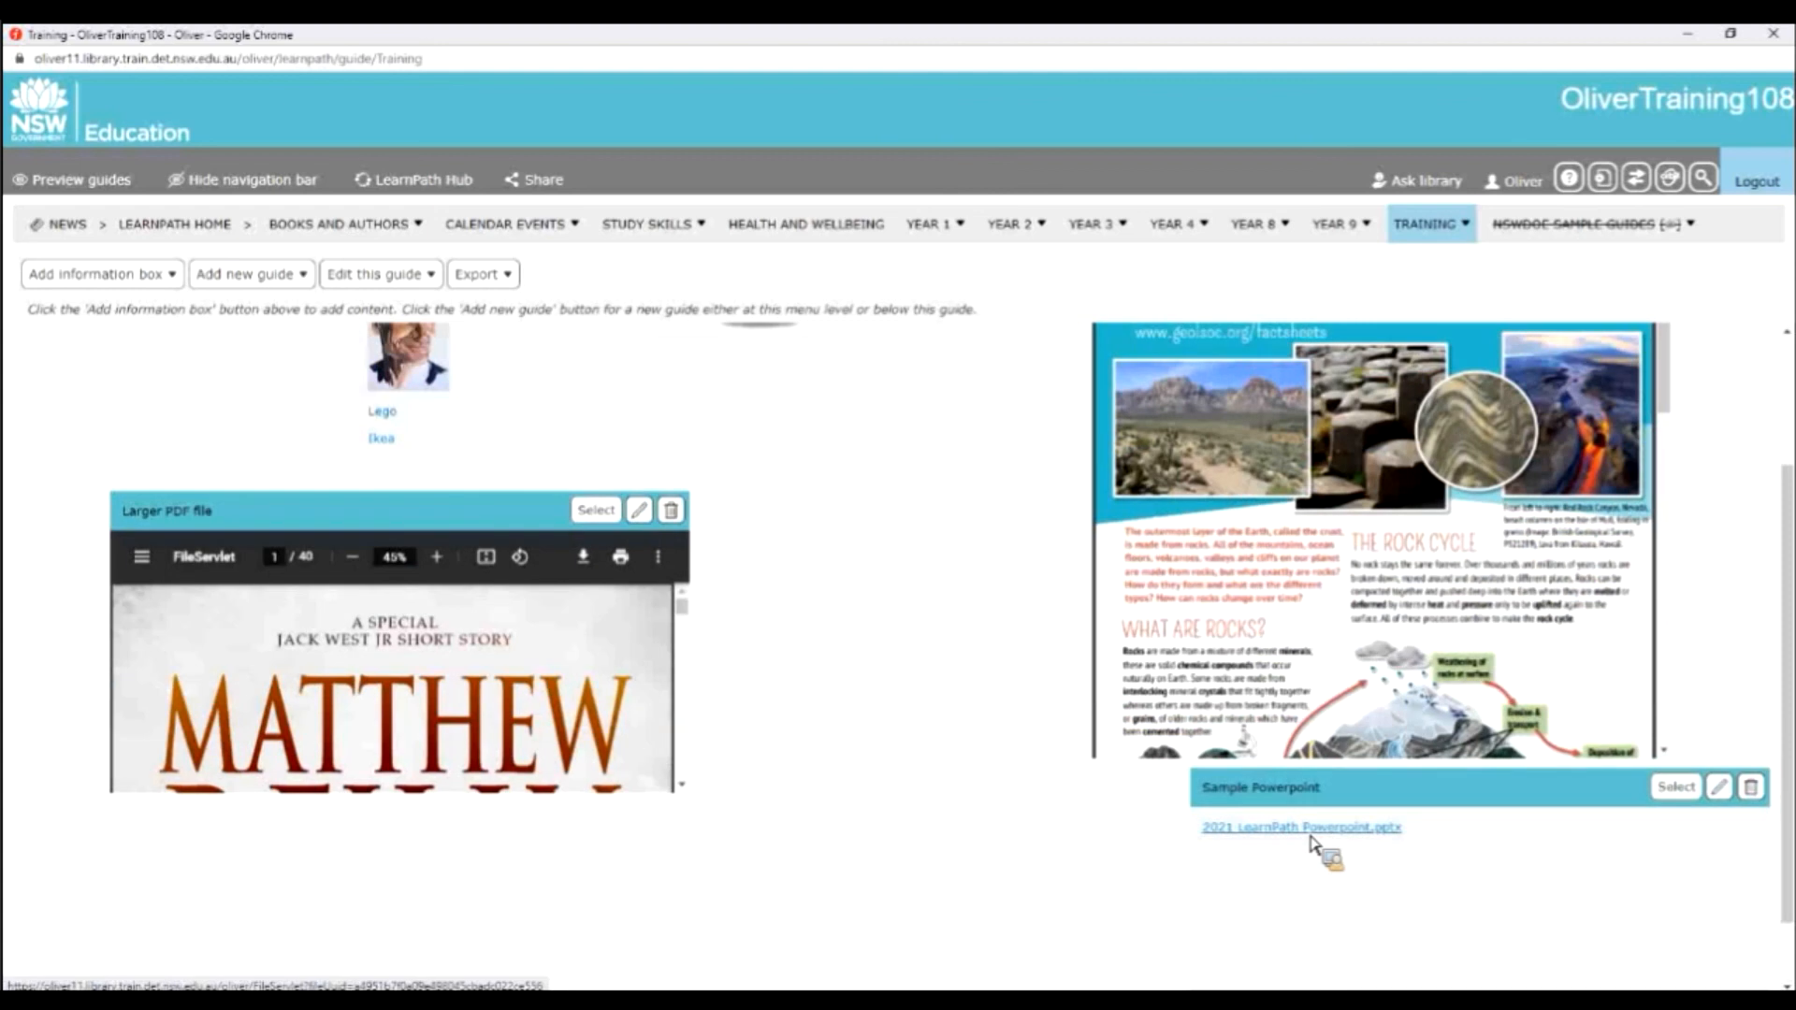
click(1732, 793)
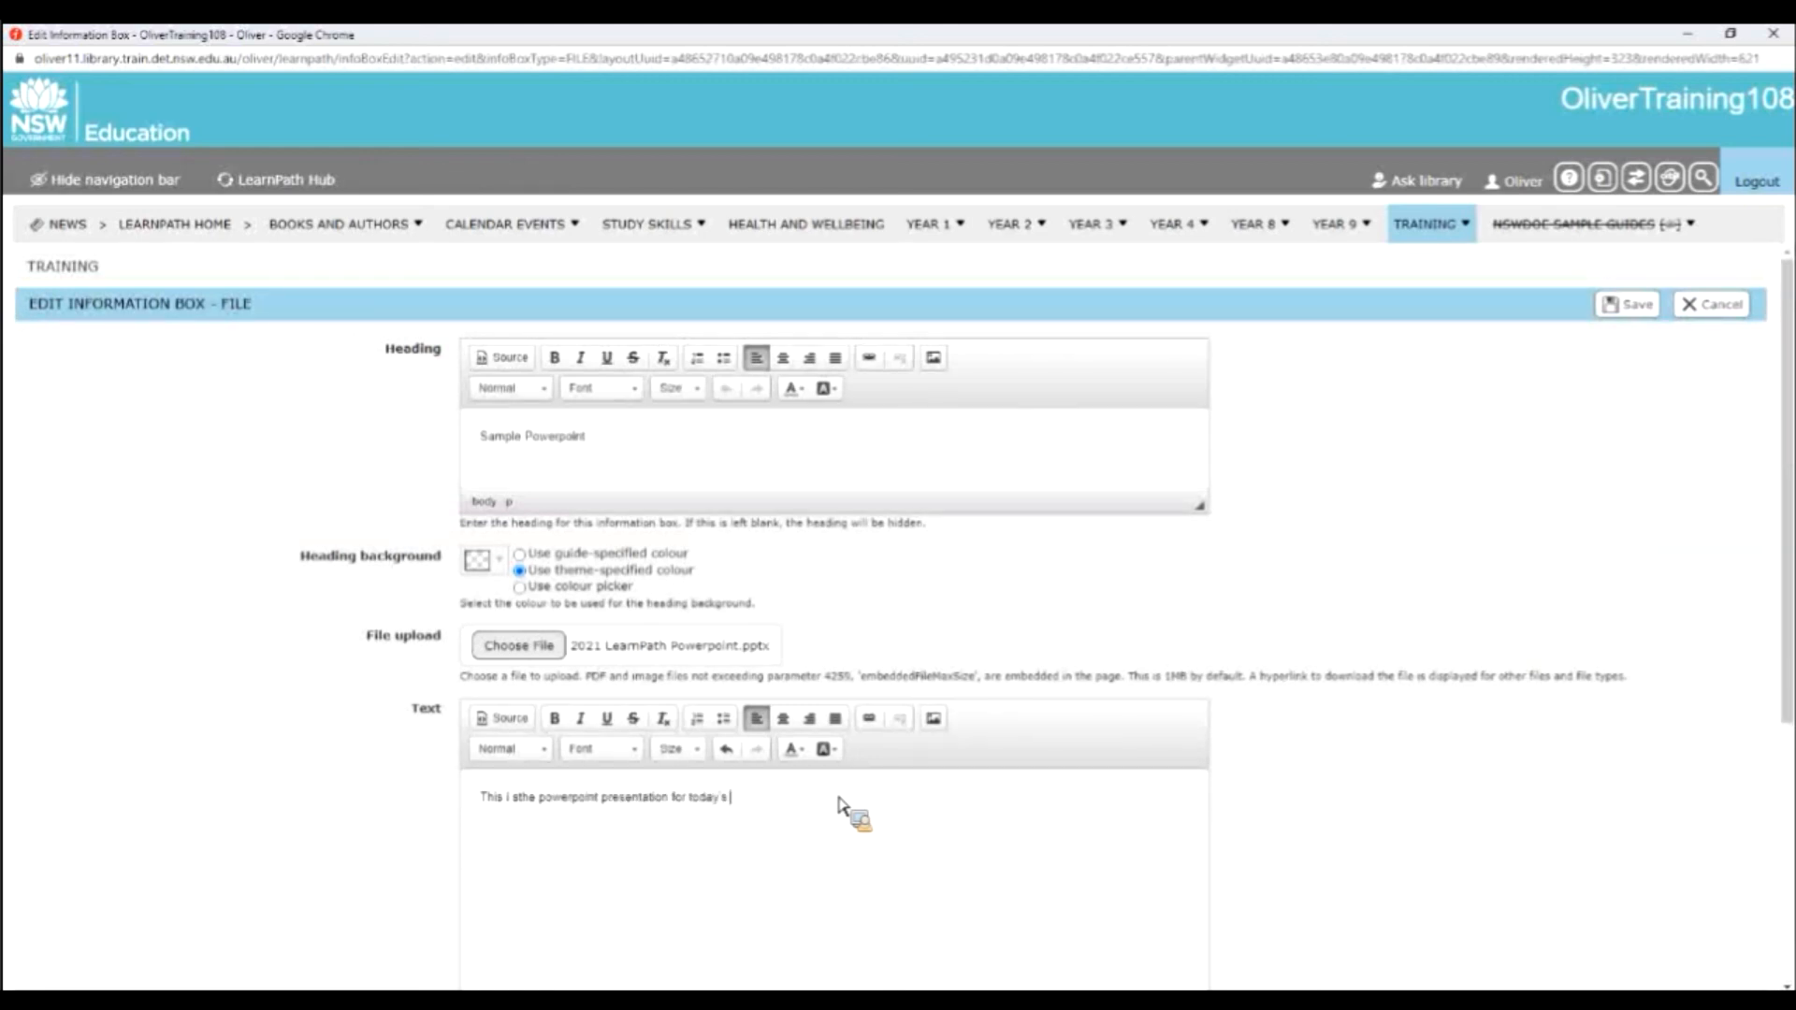
text(training session.)
click(520, 802)
key(BackSpace)
key(BackSpace)
text(s)
click(1625, 309)
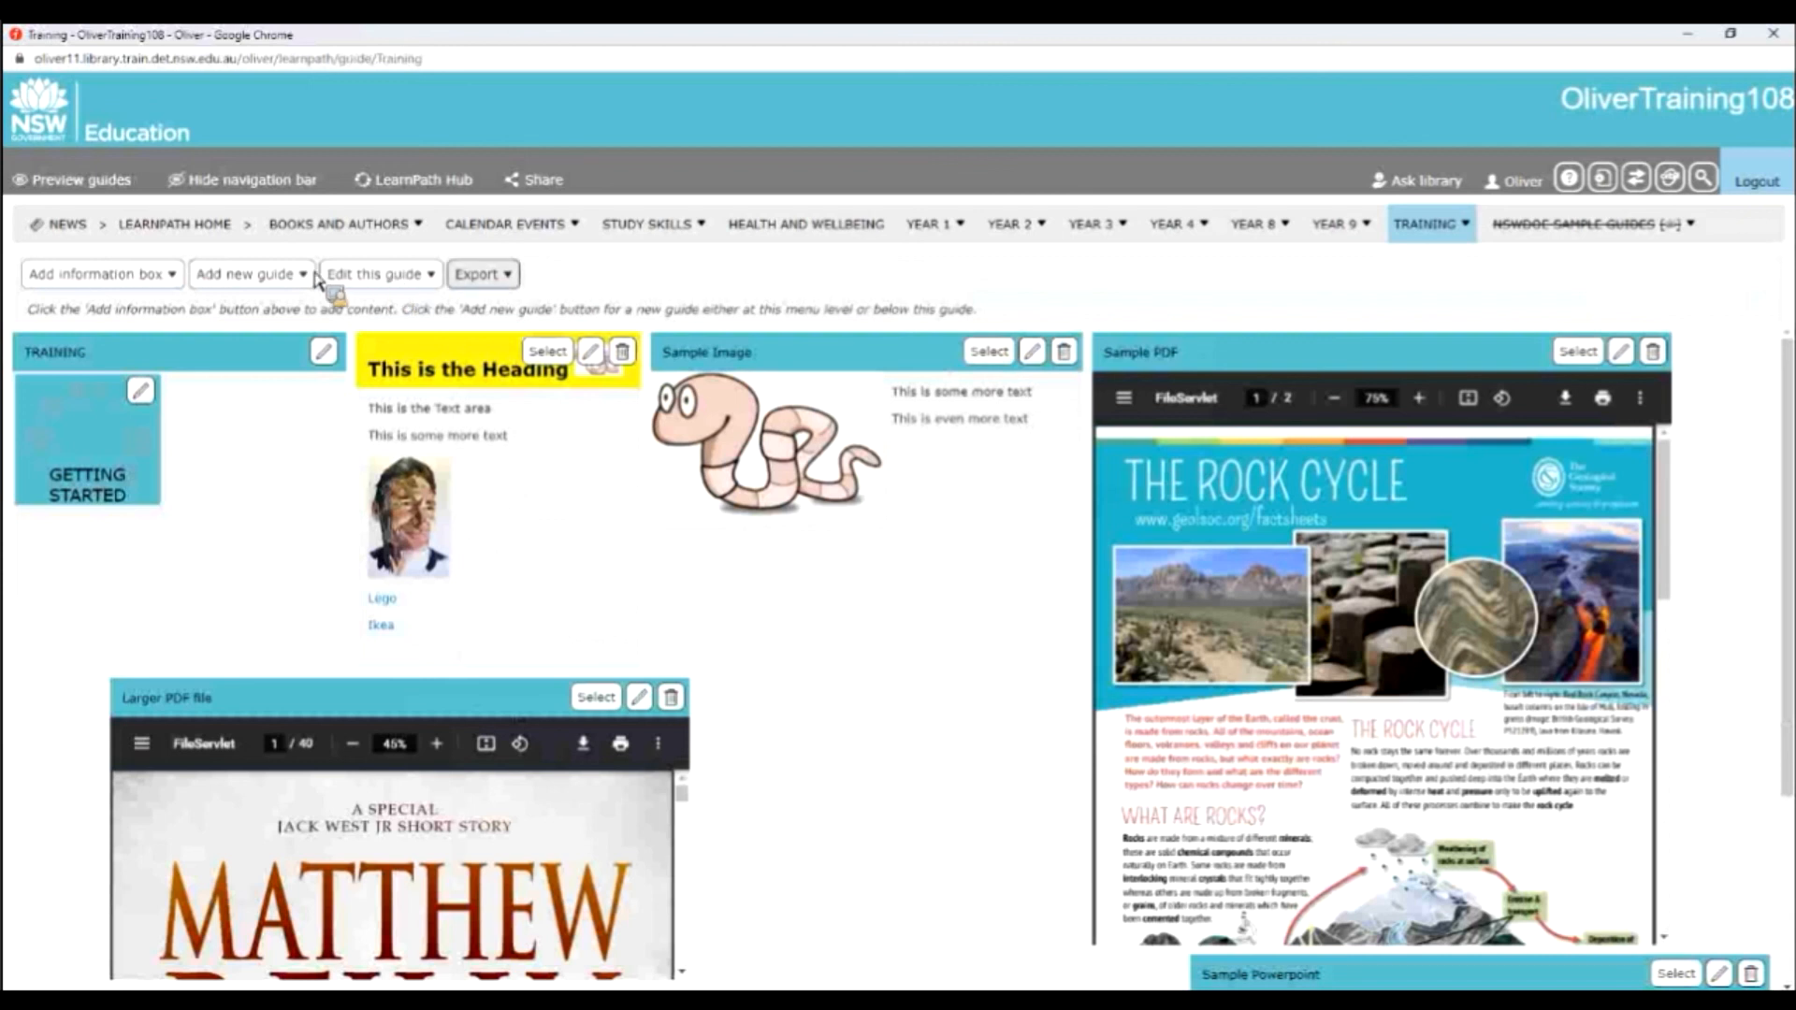
Change the guide's layout: fit the Sample Powerpoint box beneath the Sample Image box at matching width, align the Larger PDF file box under the heading box, and save.
click(360, 276)
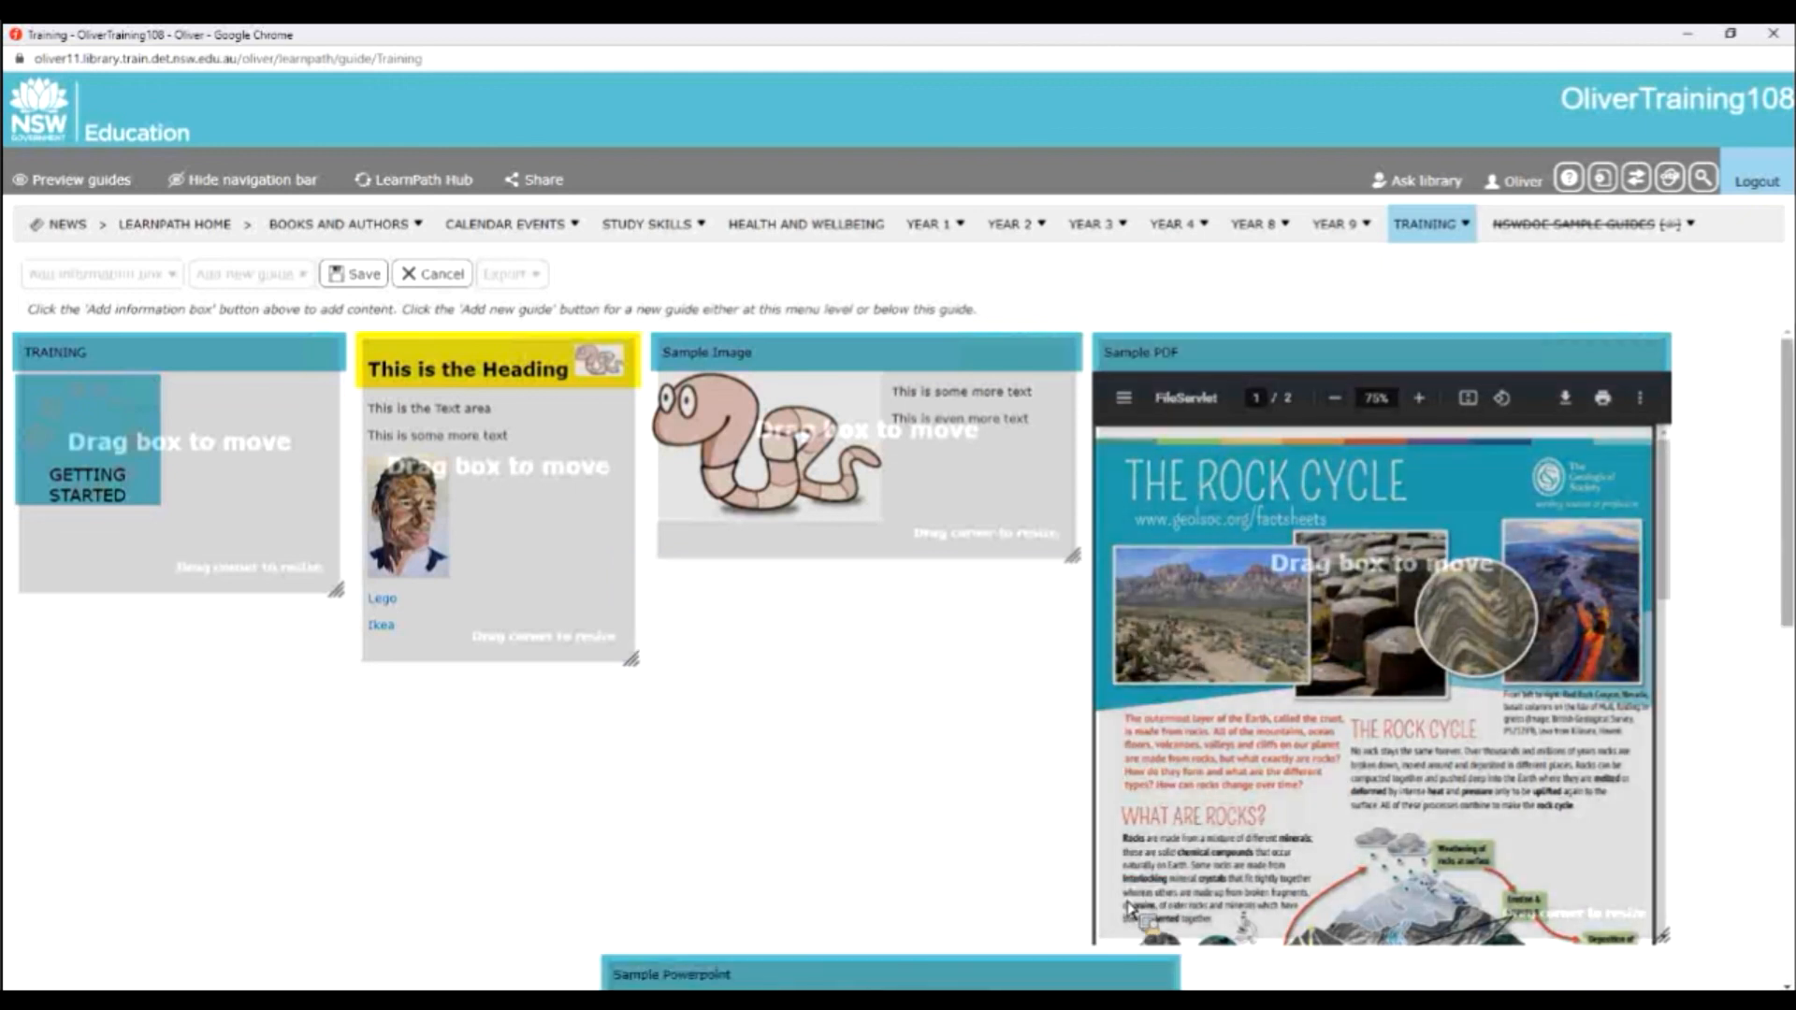
scroll(1142, 917, down, 4)
drag(1053, 762, 1003, 441)
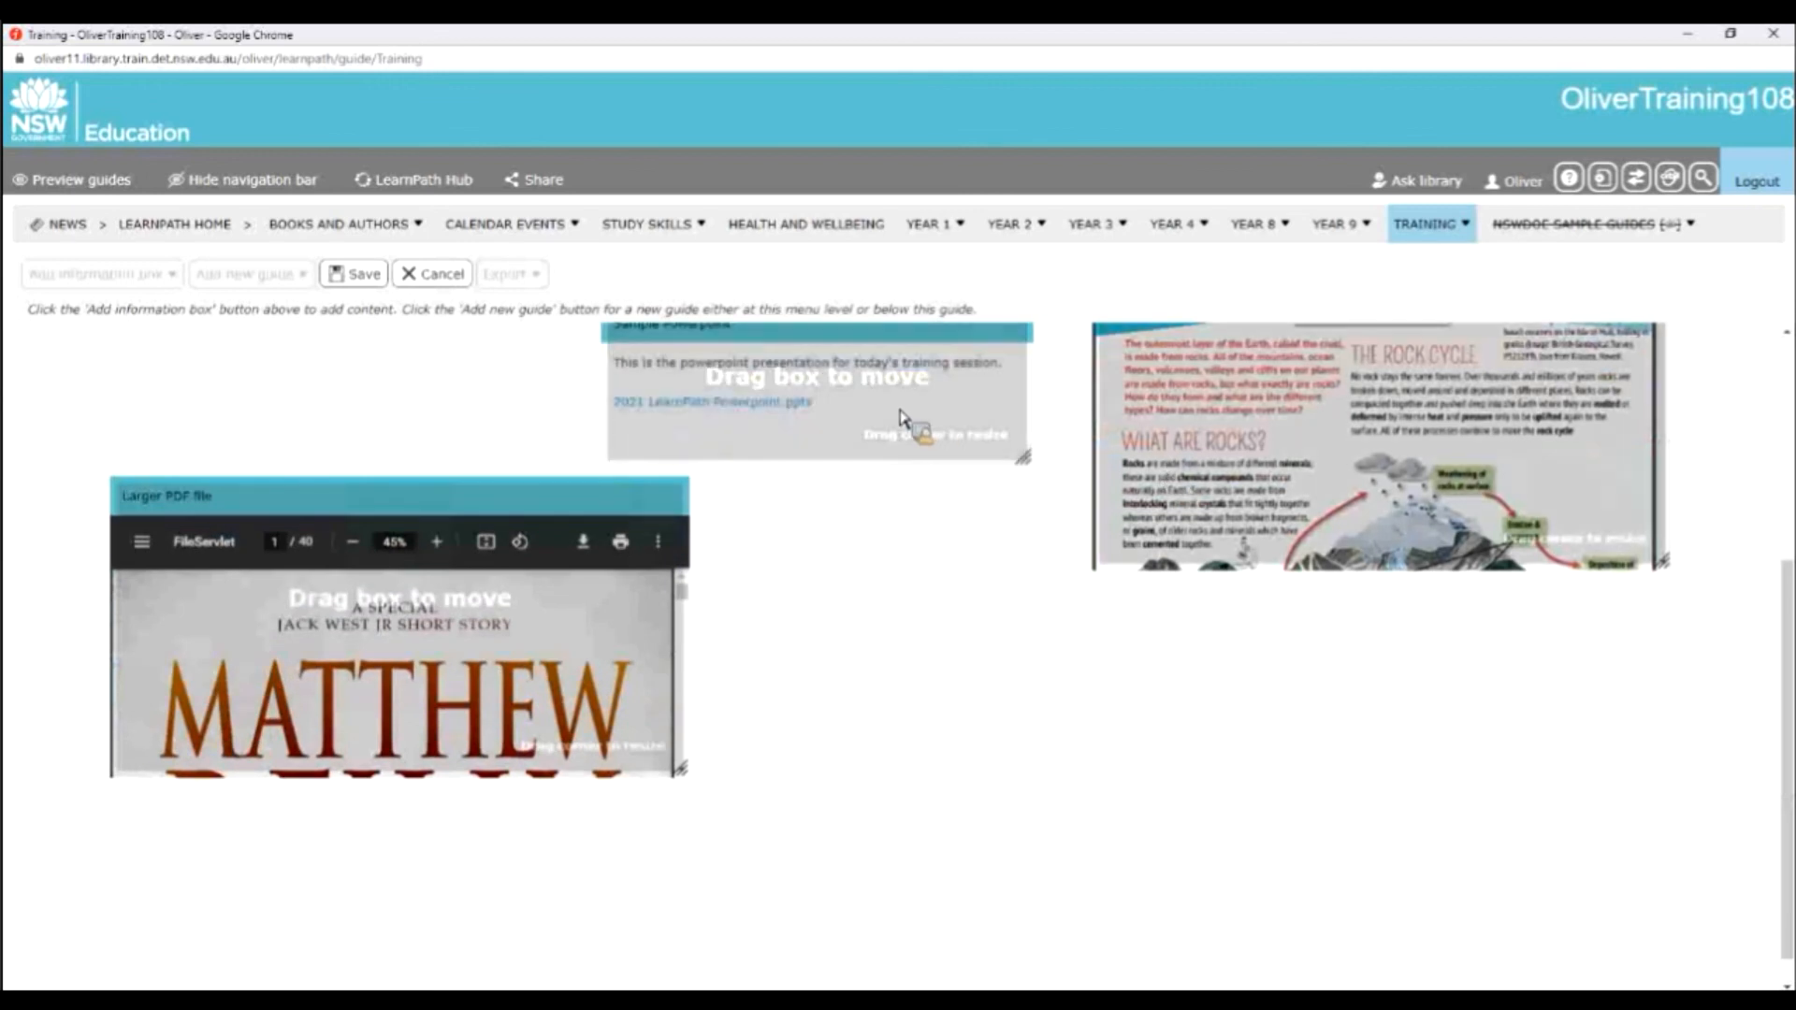
drag(564, 468, 510, 426)
scroll(967, 533, up, 3)
click(359, 273)
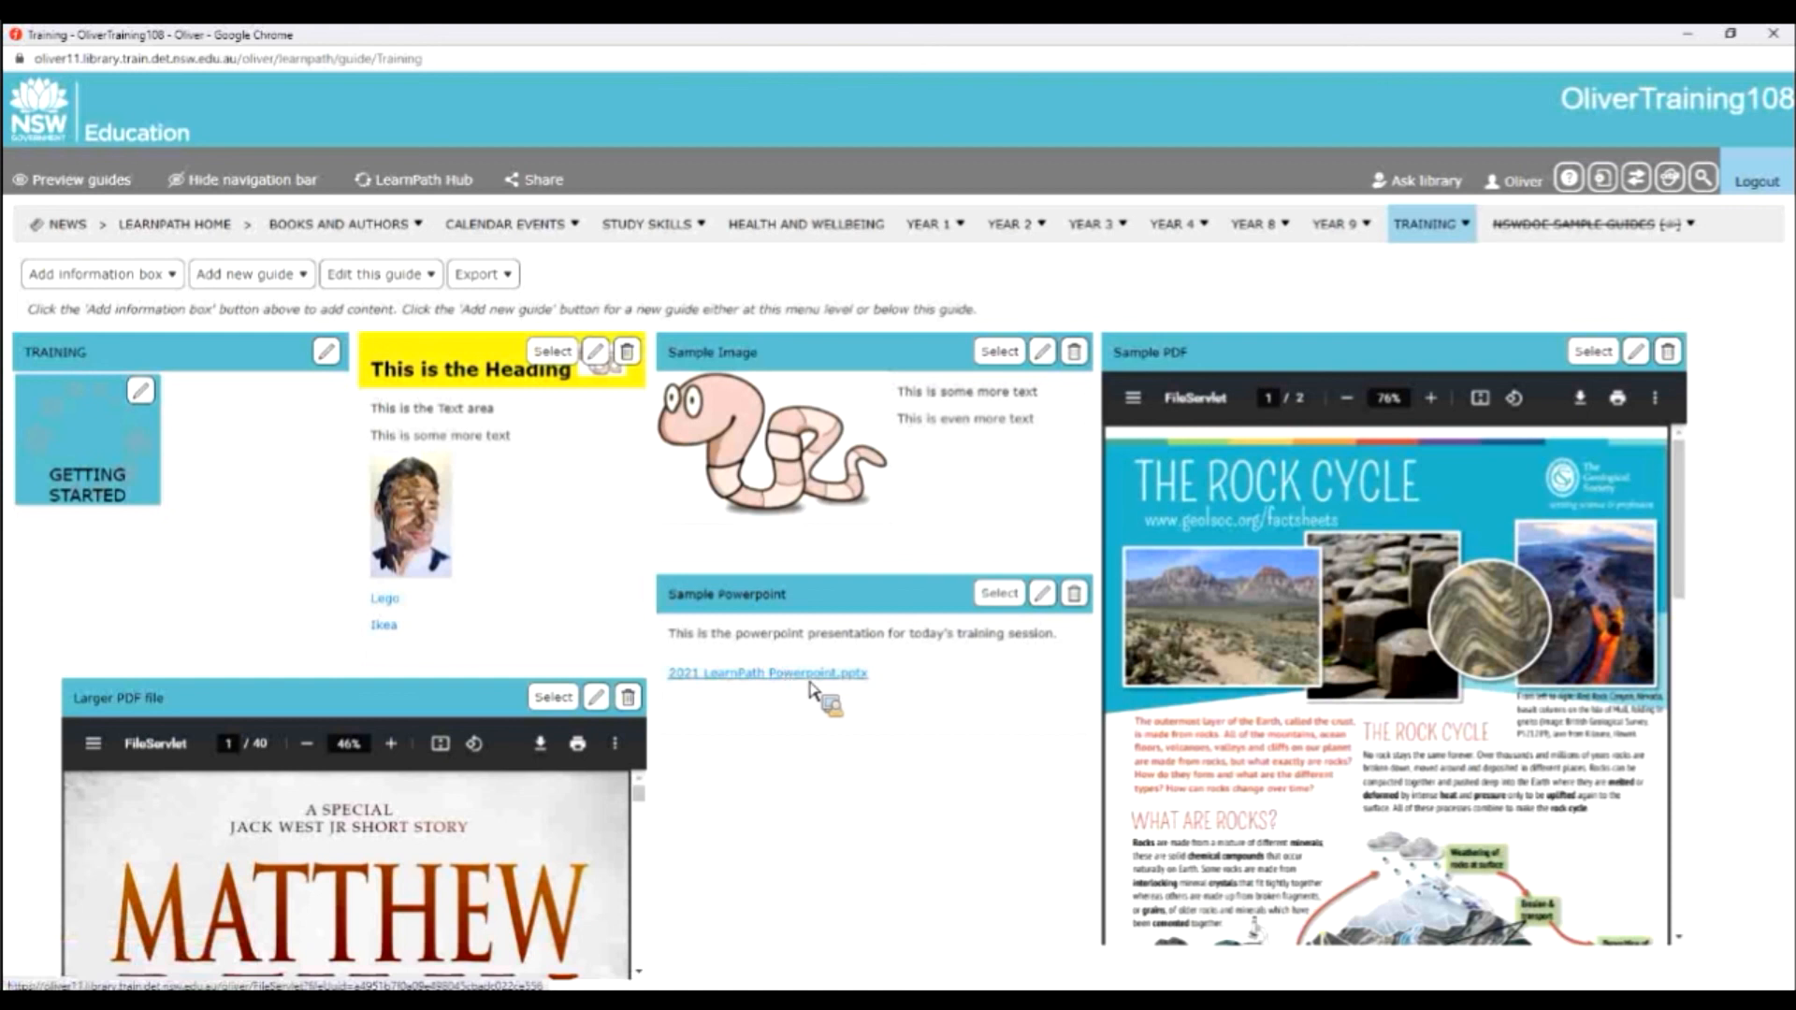
Open the Sample Powerpoint box for editing, review the note on embedded file types and size limit, and save the box.
click(1042, 594)
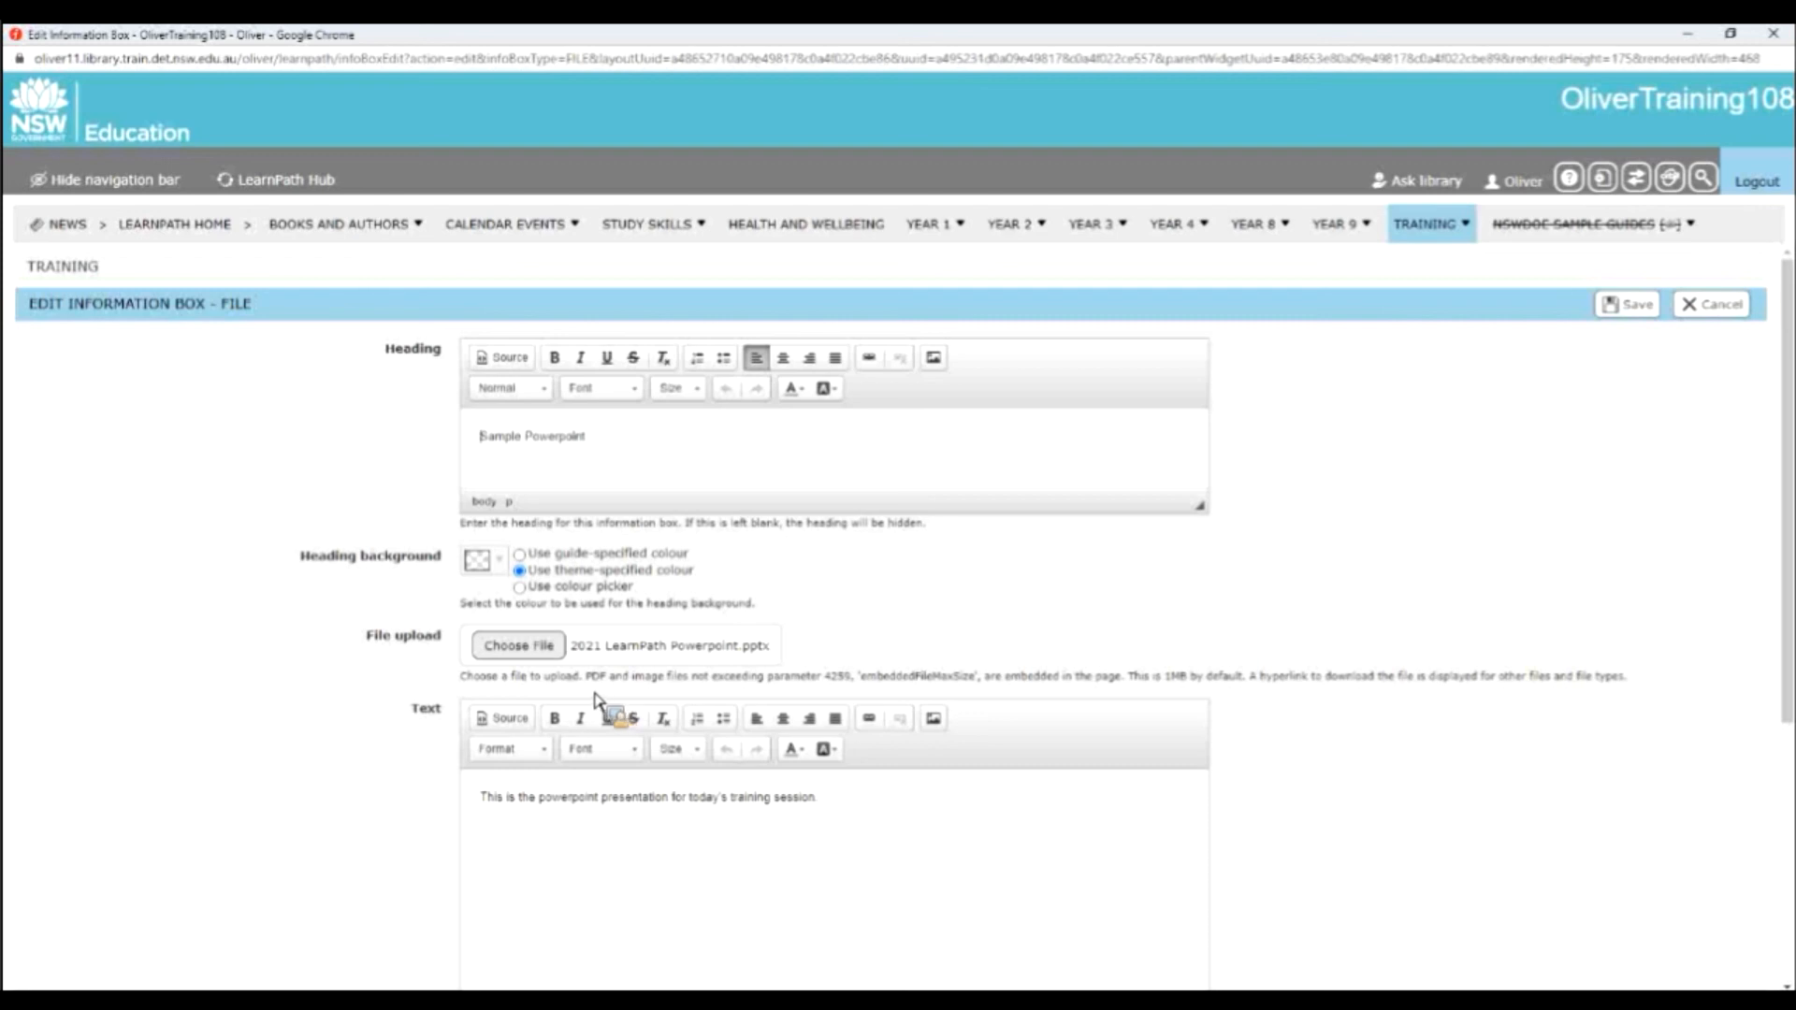
drag(826, 681, 966, 679)
click(959, 660)
click(1645, 308)
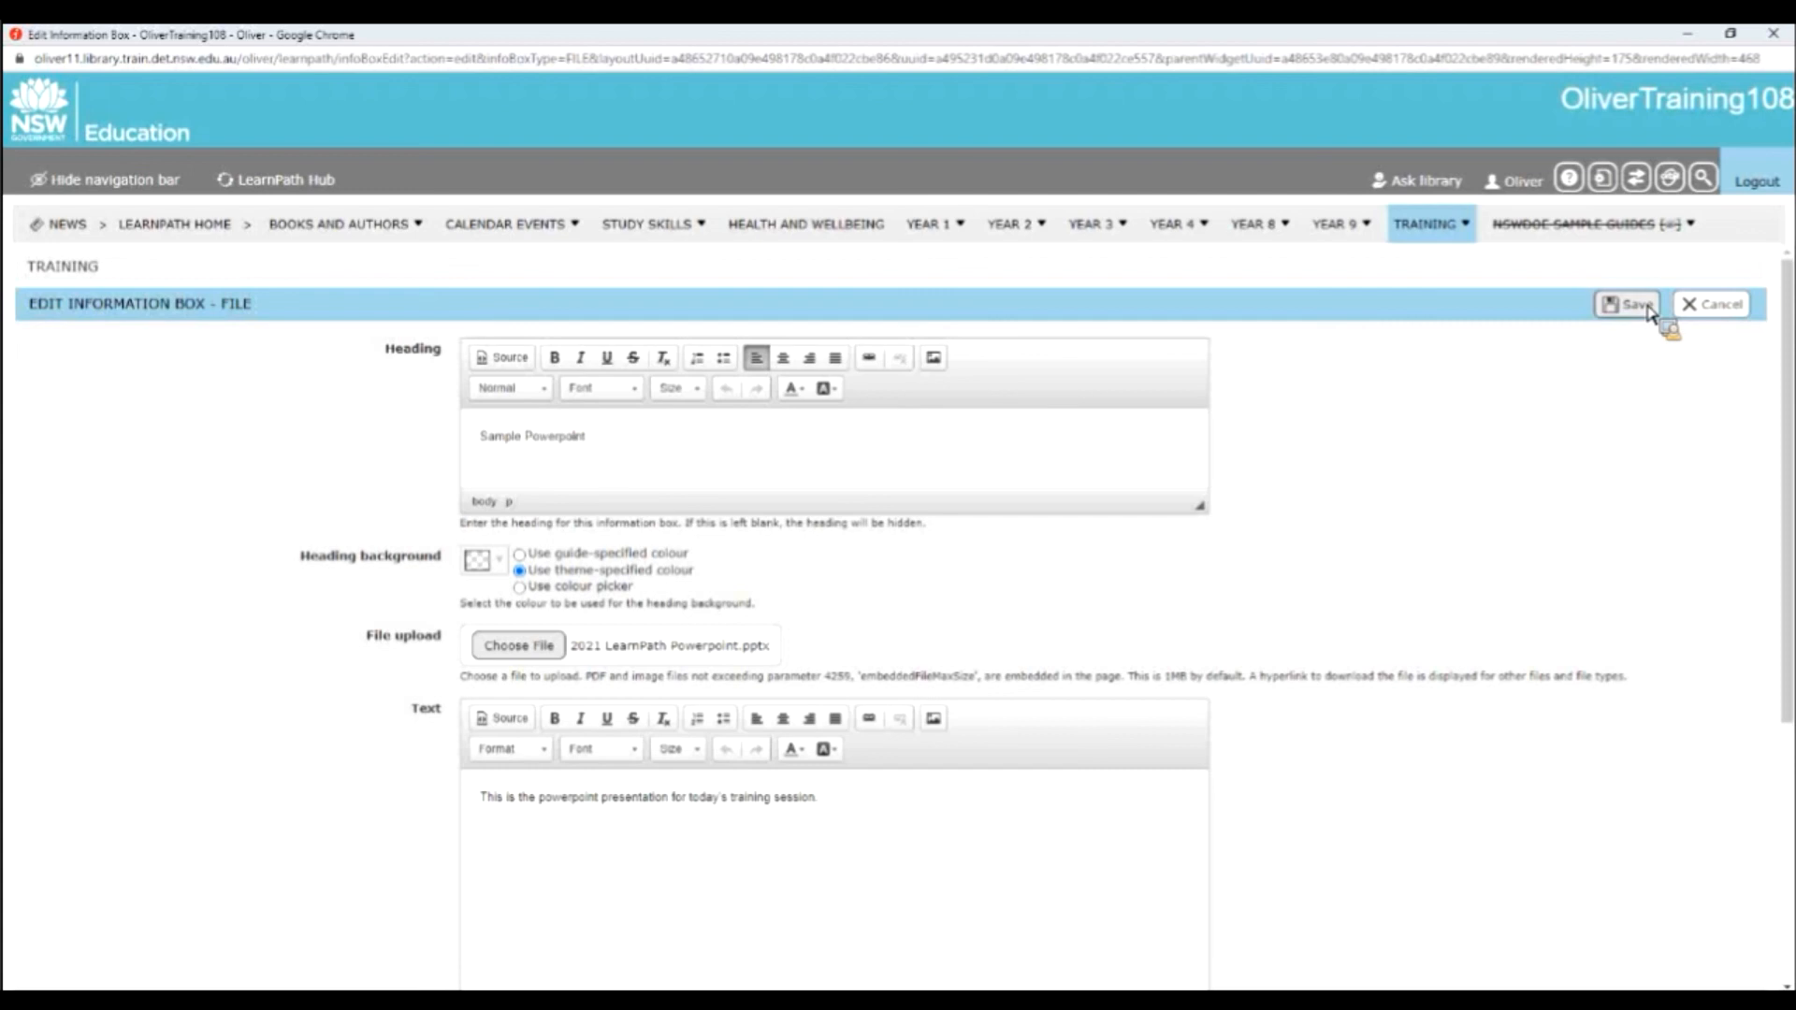